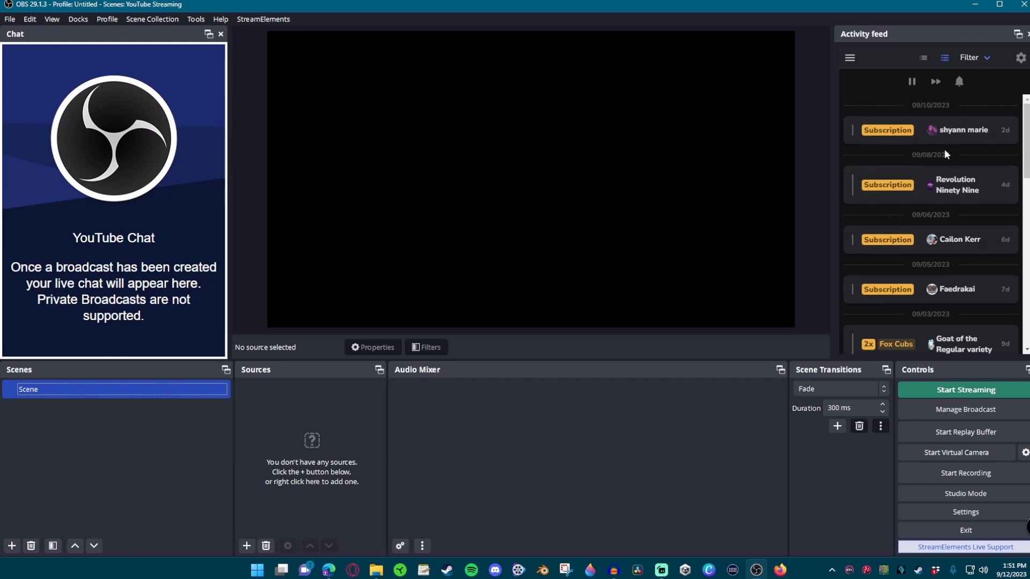
{"action": "scroll", "coordinate": [950, 136], "scroll_direction": "down", "scroll_amount": 1}
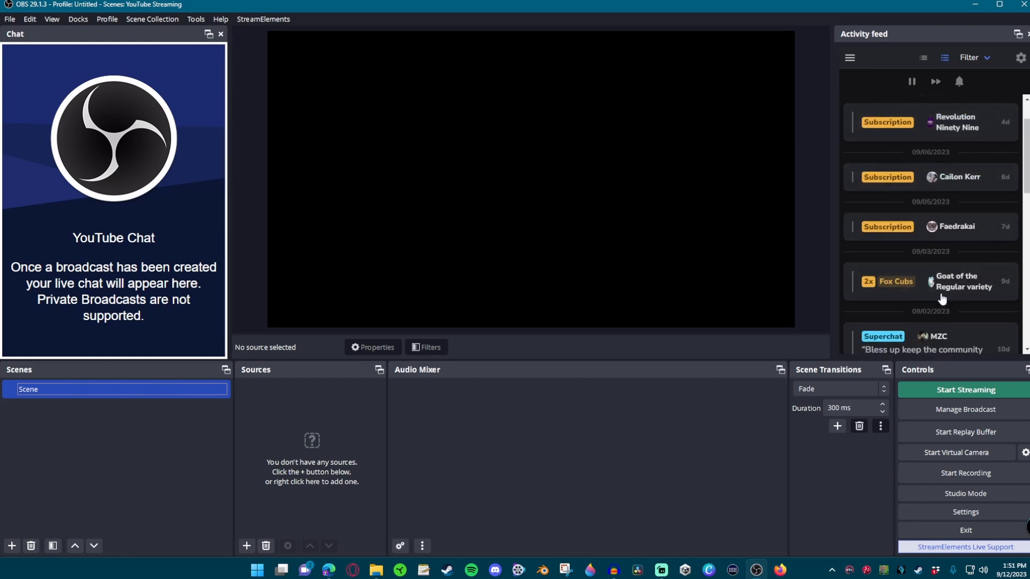
{"action": "scroll", "coordinate": [954, 273], "scroll_direction": "down", "scroll_amount": 1}
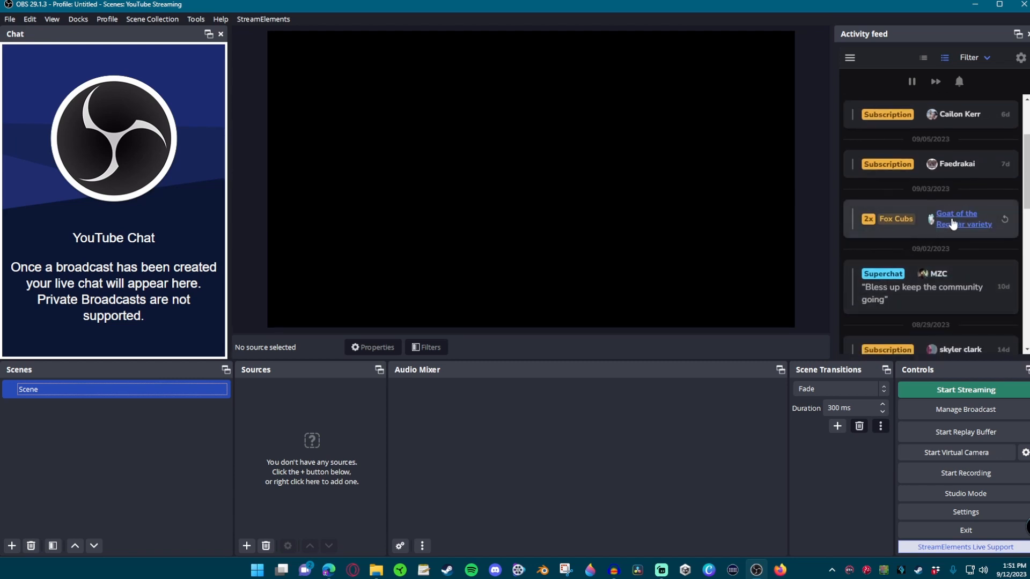
{"action": "scroll", "coordinate": [909, 255], "scroll_direction": "down", "scroll_amount": 2}
{"action": "scroll", "coordinate": [885, 282], "scroll_direction": "up", "scroll_amount": 2}
{"action": "scroll", "coordinate": [884, 281], "scroll_direction": "up", "scroll_amount": 3}
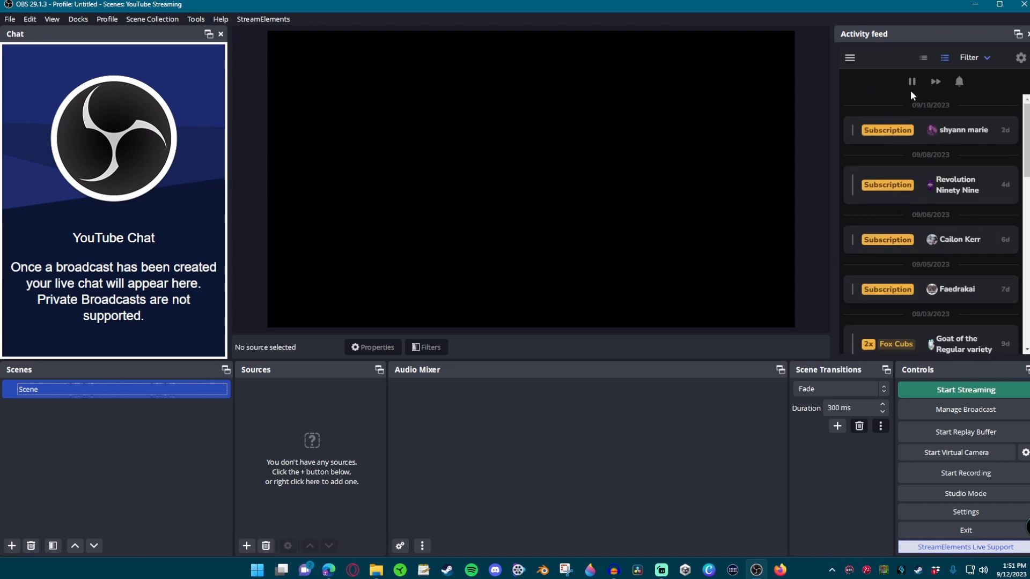
Try rearranging the Activity feed and Chat docks, then return each to its original place beside the preview.
{"action": "left_click_drag", "start_coordinate": [898, 33], "coordinate": [359, 43]}
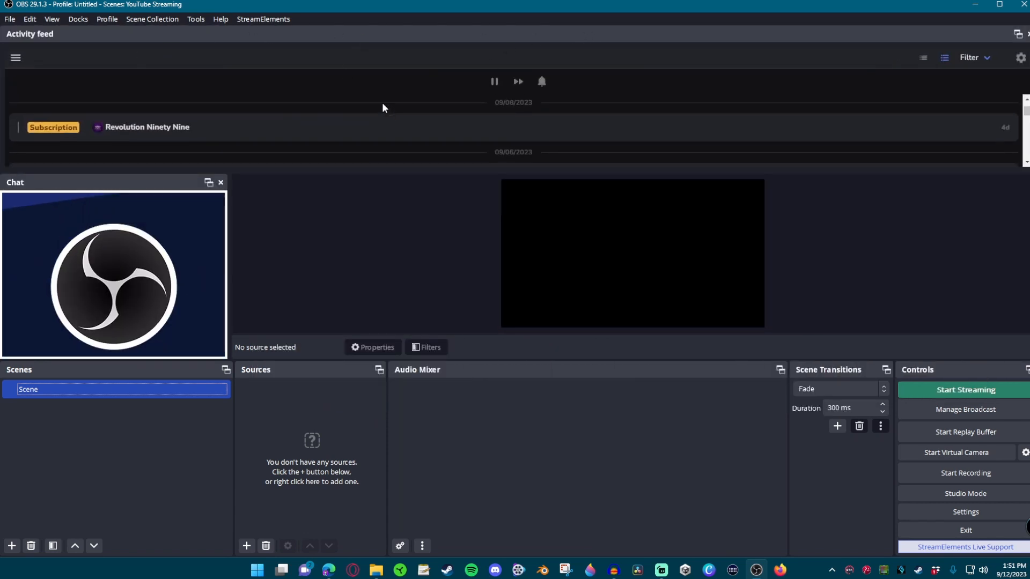
{"action": "left_click_drag", "start_coordinate": [52, 36], "coordinate": [1027, 118]}
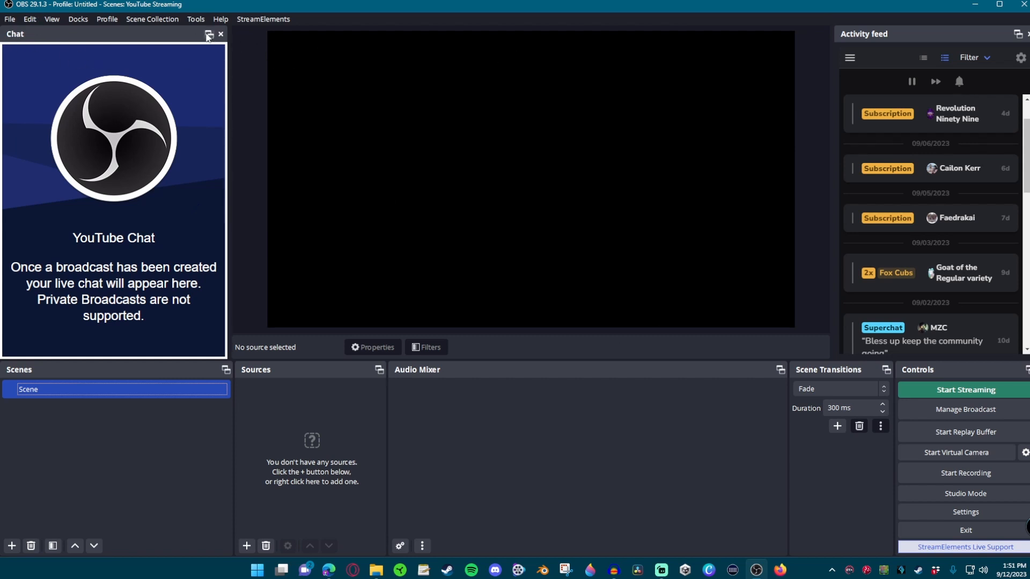
{"action": "left_click_drag", "start_coordinate": [125, 32], "coordinate": [669, 85]}
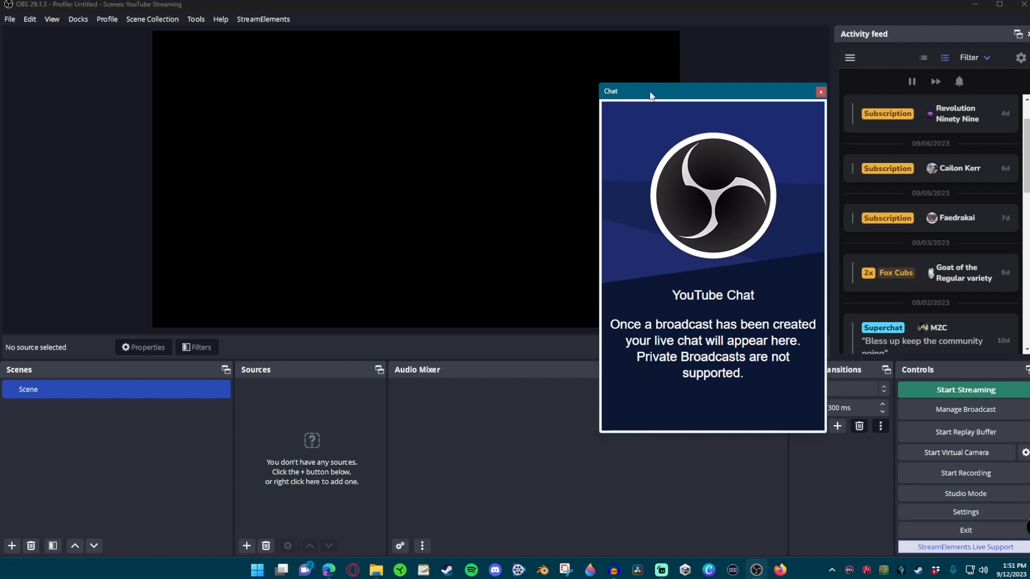
{"action": "left_click_drag", "start_coordinate": [651, 96], "coordinate": [42, 81]}
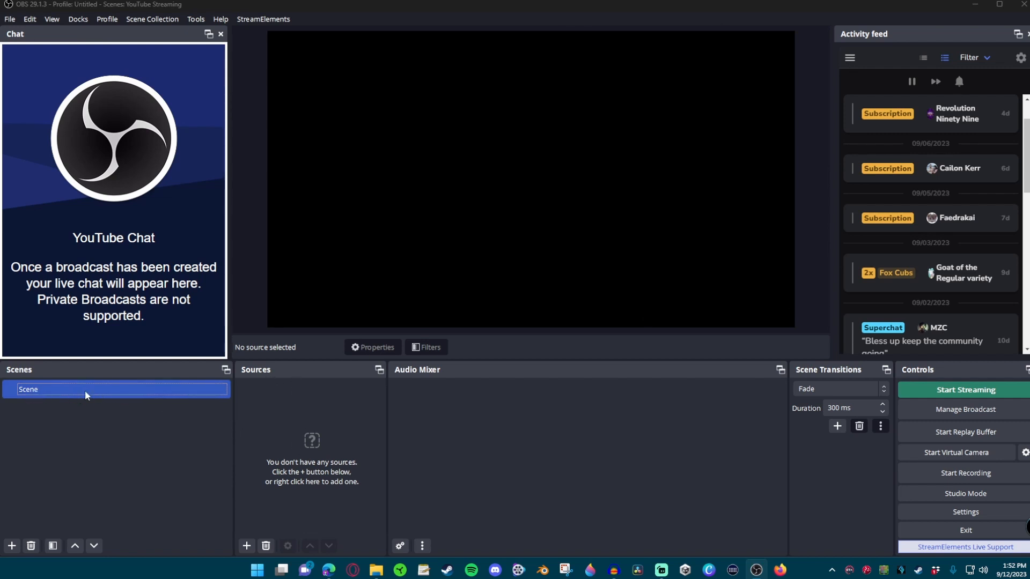
Rename the existing scene as "Starting Soon".
{"action": "right_click", "coordinate": [44, 388]}
{"action": "left_click", "coordinate": [89, 215]}
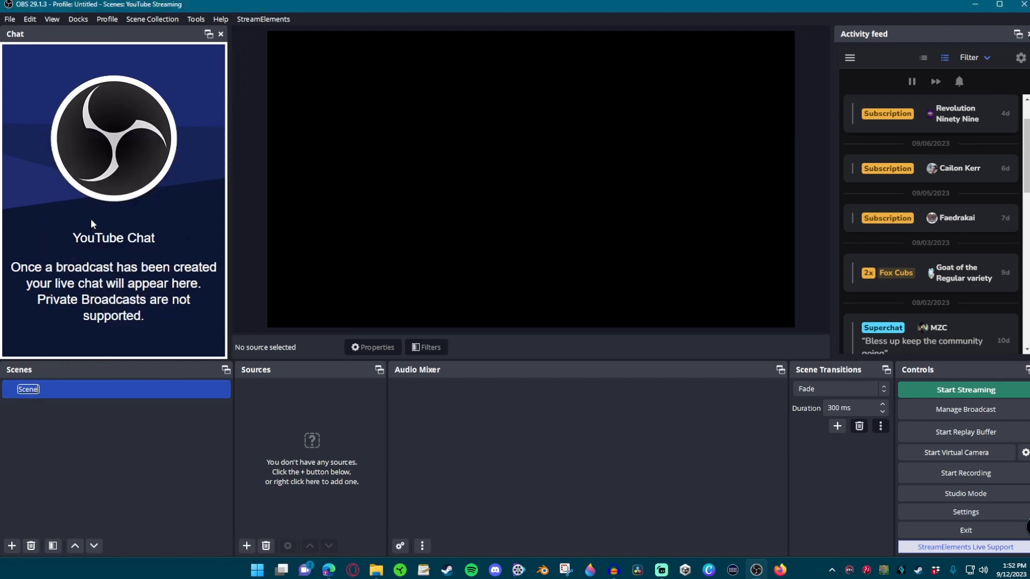
{"action": "type", "text": "Starting Soon"}
{"action": "key", "text": "Return"}
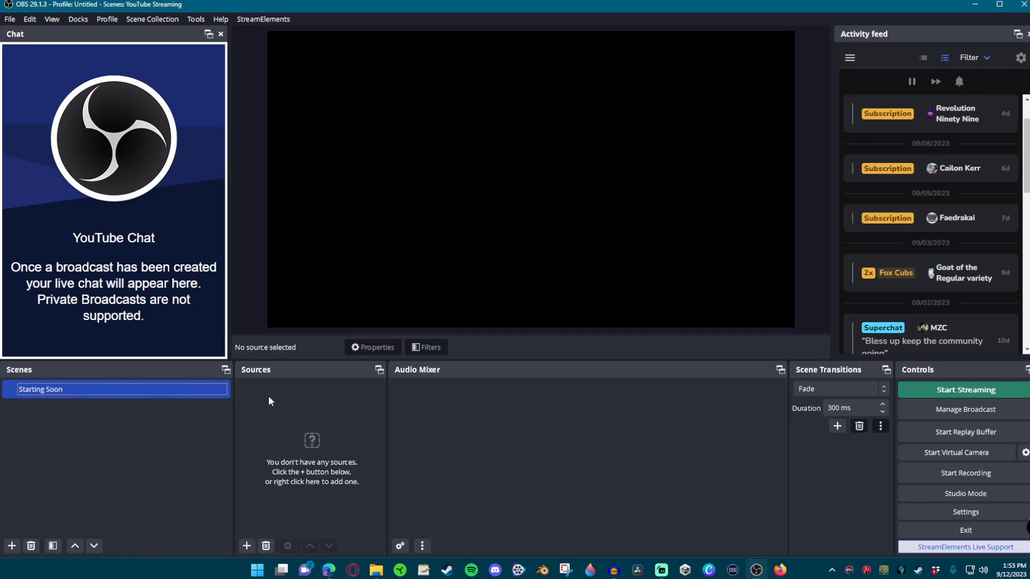
Add an Audio Input Capture source named "Mic" that uses the device Analogue 1 + 2 (Focusrite Usb Audio).
{"action": "left_click", "coordinate": [247, 546]}
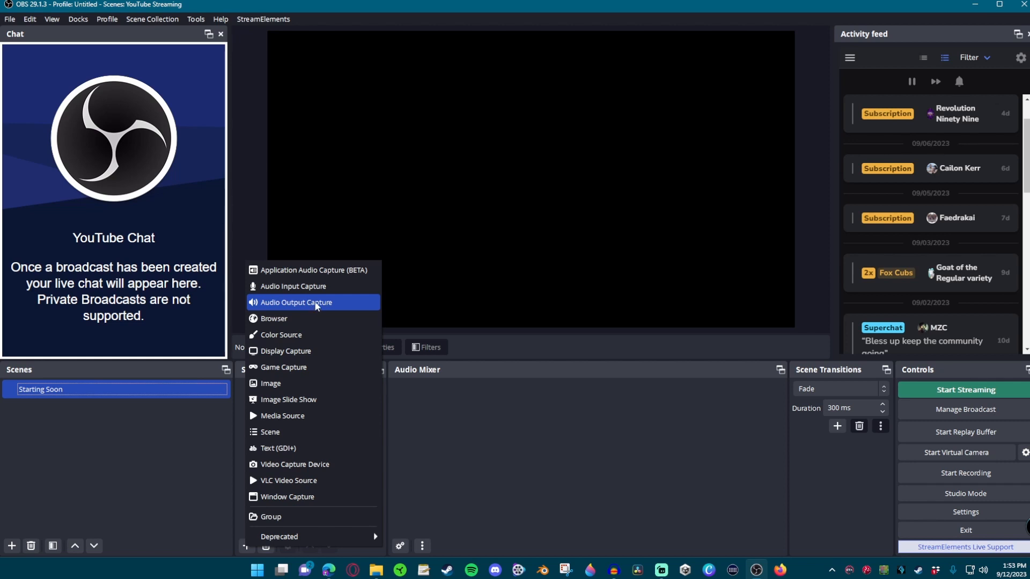
{"action": "left_click", "coordinate": [288, 288]}
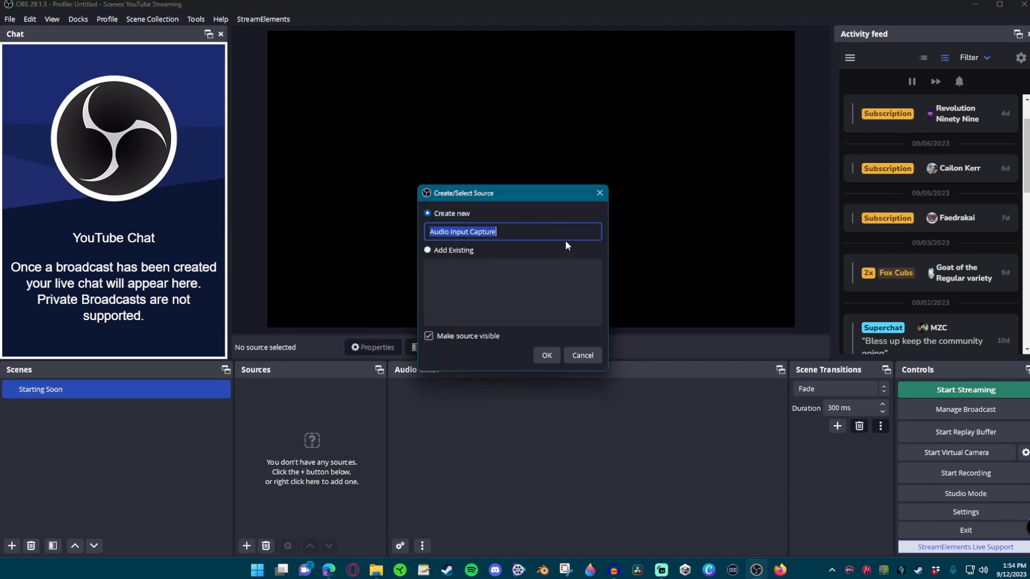
{"action": "type", "text": "Mic"}
{"action": "key", "text": "Return"}
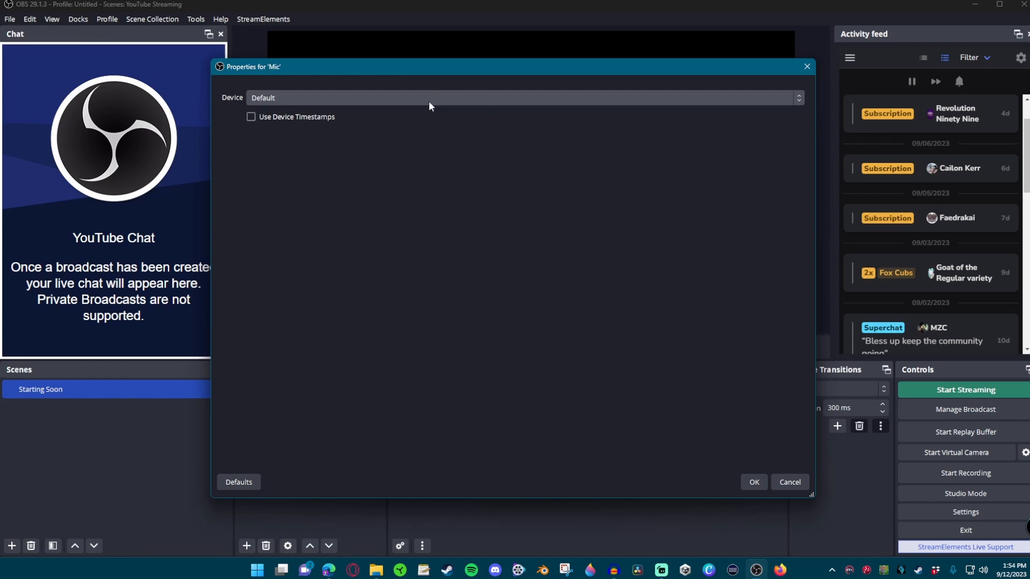
{"action": "left_click", "coordinate": [305, 92]}
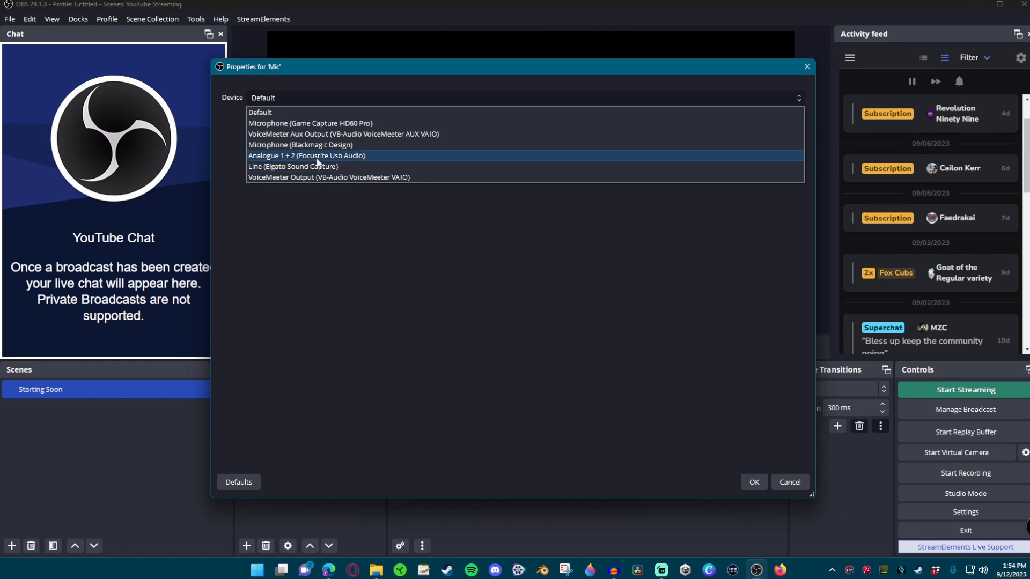
{"action": "left_click", "coordinate": [335, 155]}
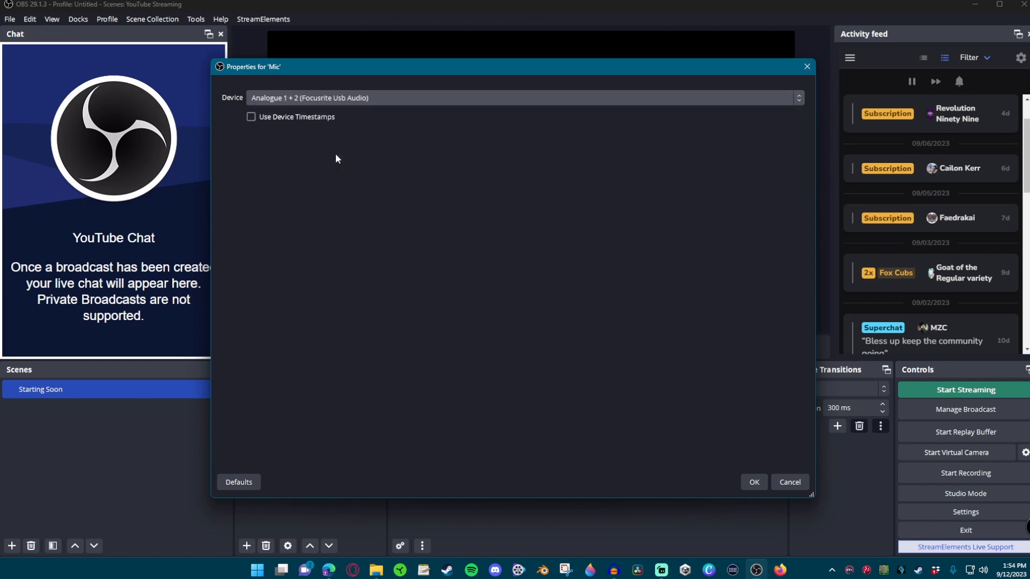
{"action": "left_click", "coordinate": [752, 483]}
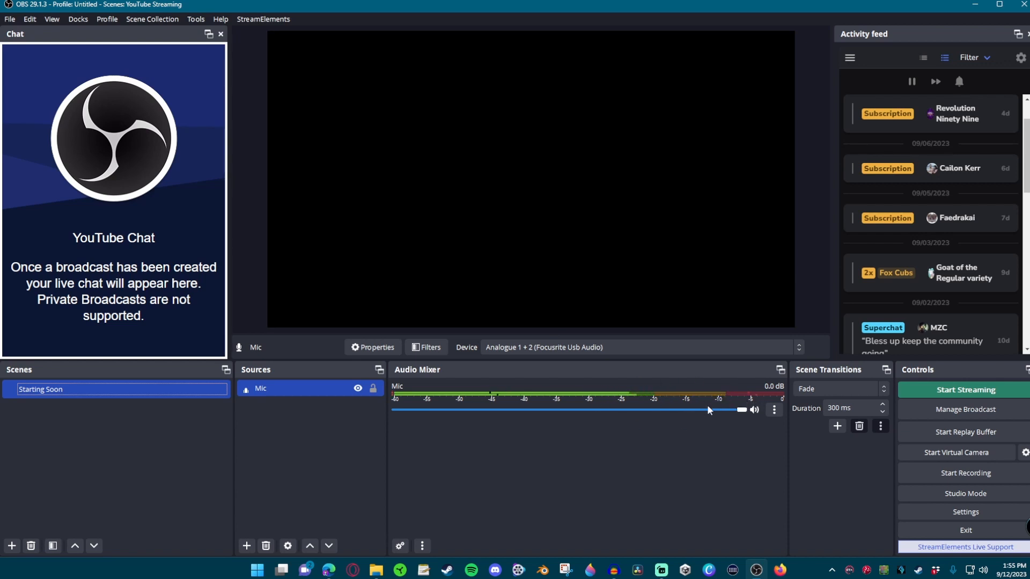
{"action": "mouse_move", "coordinate": [743, 413]}
{"action": "left_mouse_down"}
{"action": "mouse_move", "coordinate": [500, 413]}
{"action": "mouse_move", "coordinate": [749, 412]}
{"action": "left_mouse_up"}
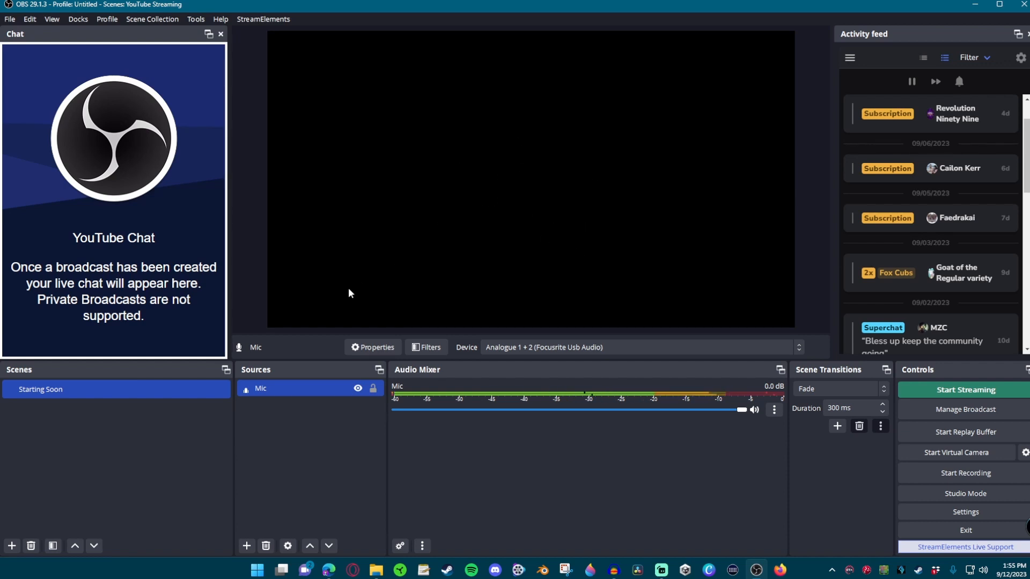
Add an Audio Output Capture source named "Desktop" to the Starting Soon scene.
{"action": "right_click", "coordinate": [278, 444]}
{"action": "mouse_move", "coordinate": [284, 452]}
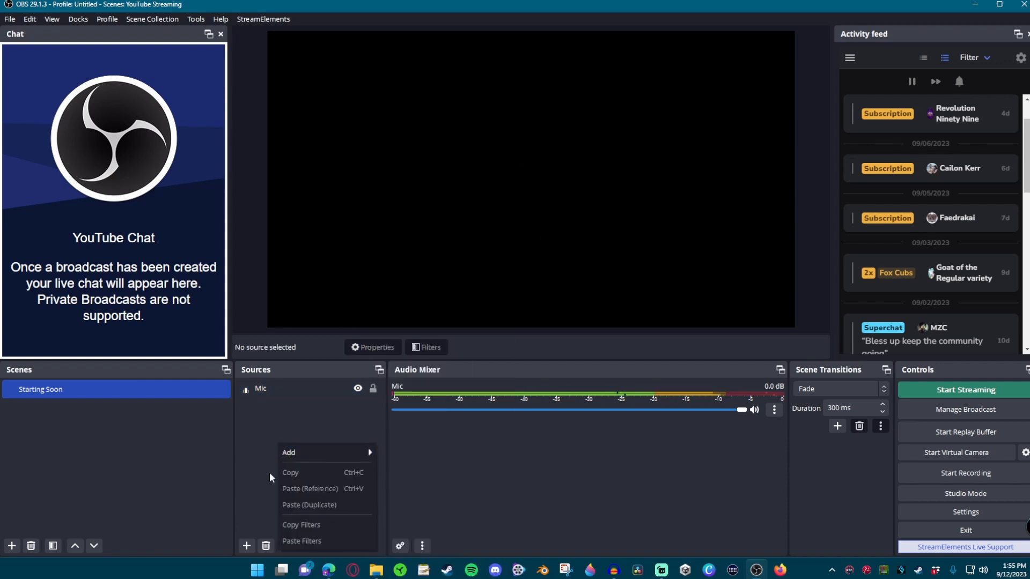
{"action": "right_click", "coordinate": [278, 420]}
{"action": "mouse_move", "coordinate": [321, 429]}
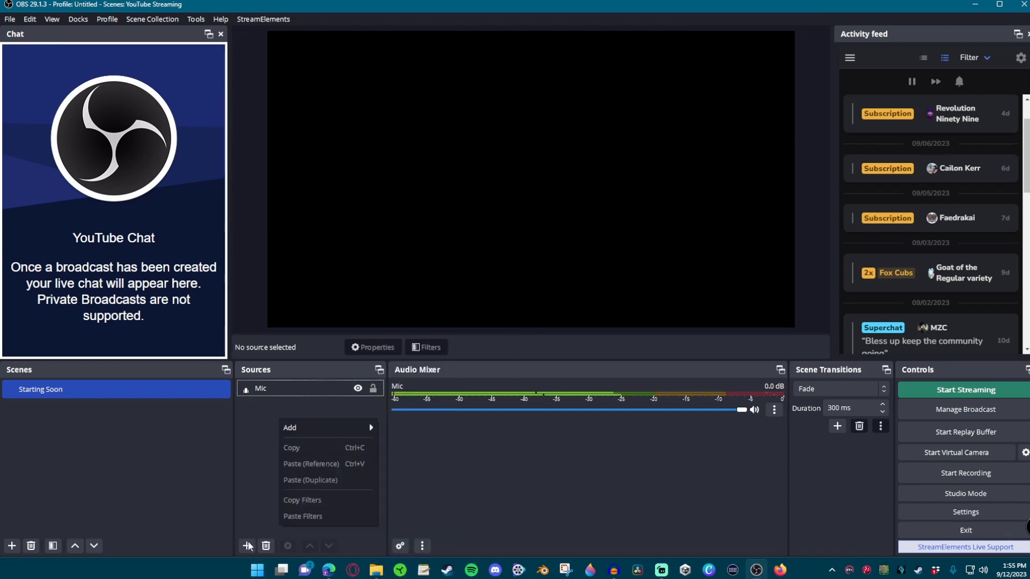
{"action": "left_click", "coordinate": [252, 477]}
{"action": "right_click", "coordinate": [272, 437]}
{"action": "mouse_move", "coordinate": [309, 453]}
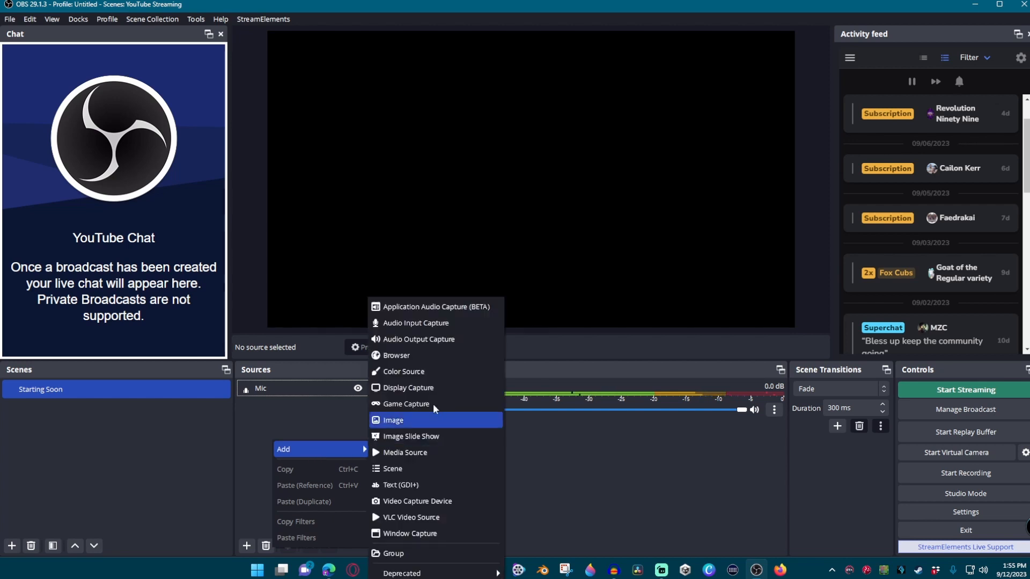
{"action": "left_click", "coordinate": [414, 341]}
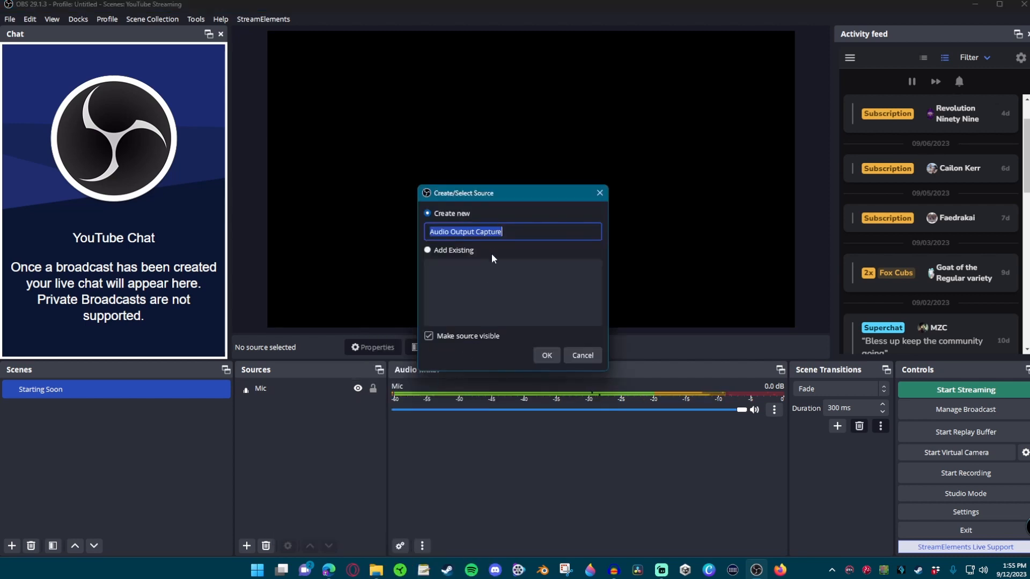
{"action": "type", "text": "Desk"}
{"action": "key", "text": "BackSpace"}
{"action": "key", "text": "BackSpace"}
{"action": "type", "text": "s"}
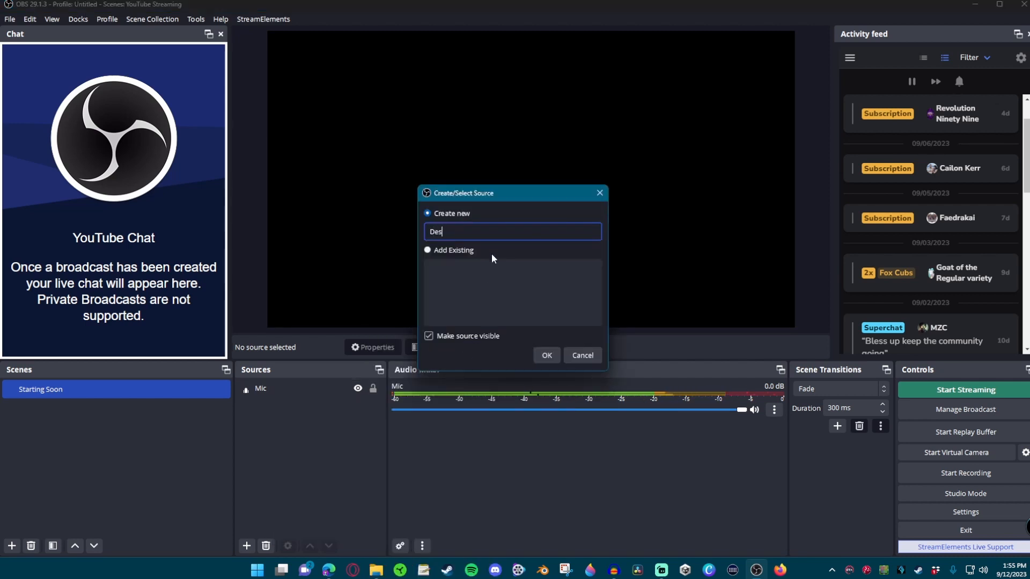
{"action": "type", "text": "ktop"}
{"action": "key", "text": "Return"}
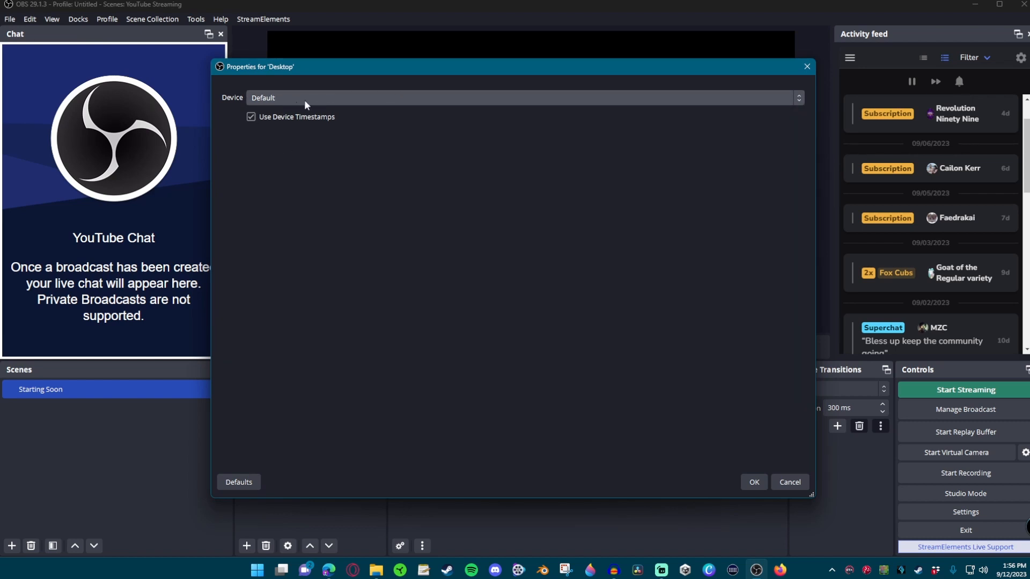
Set the Desktop source's device to Speakers (Focusrite Usb Audio).
{"action": "left_click", "coordinate": [323, 98]}
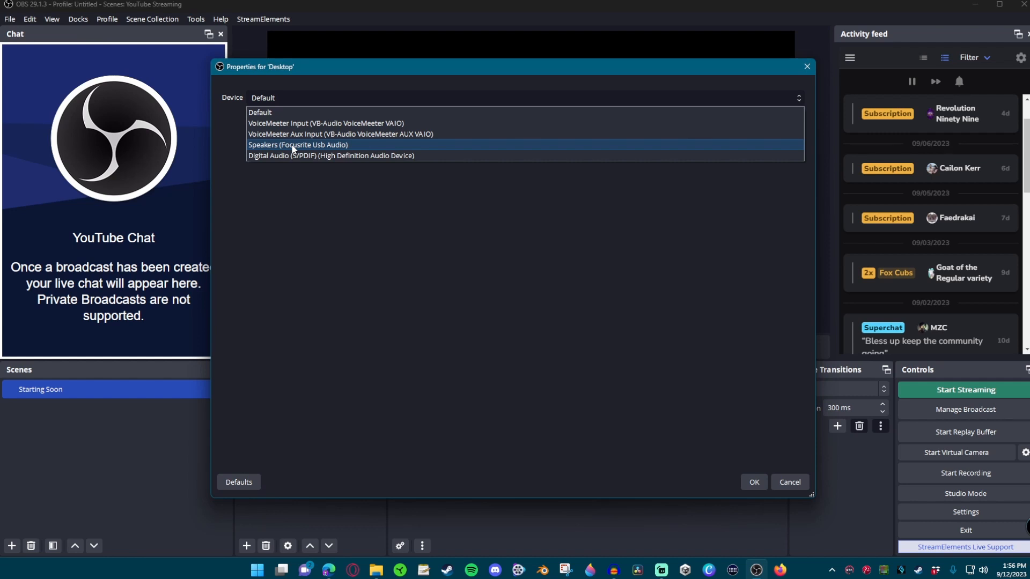
{"action": "left_click", "coordinate": [324, 145]}
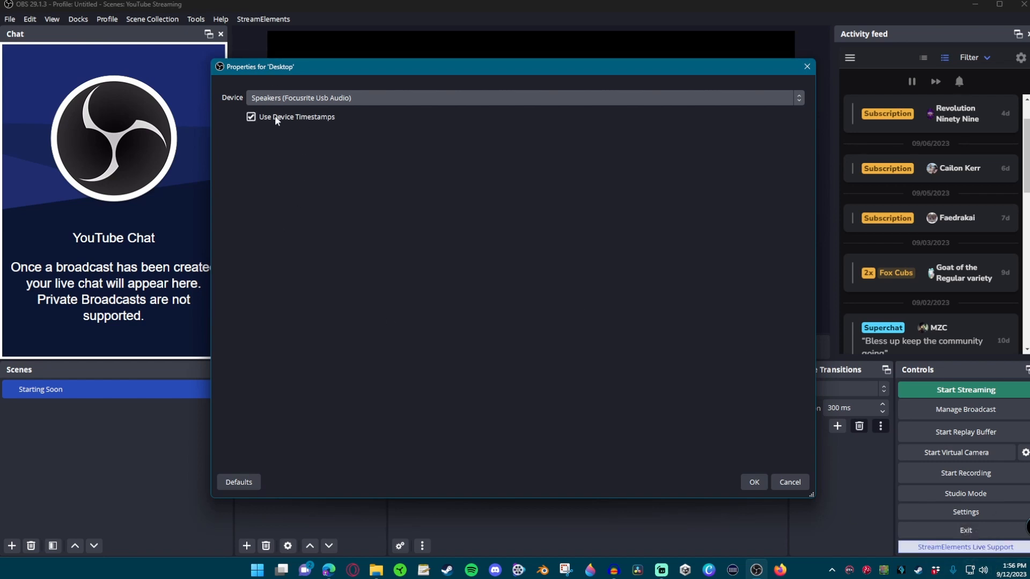
{"action": "left_click", "coordinate": [751, 484]}
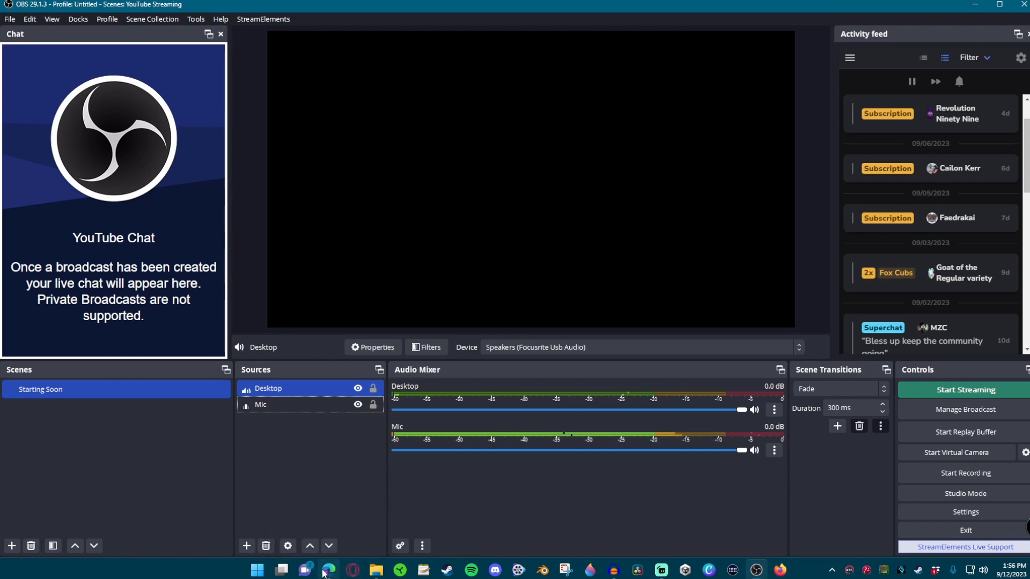
Mute the Mic in the audio mixer and unmute it again.
{"action": "mouse_move", "coordinate": [329, 573]}
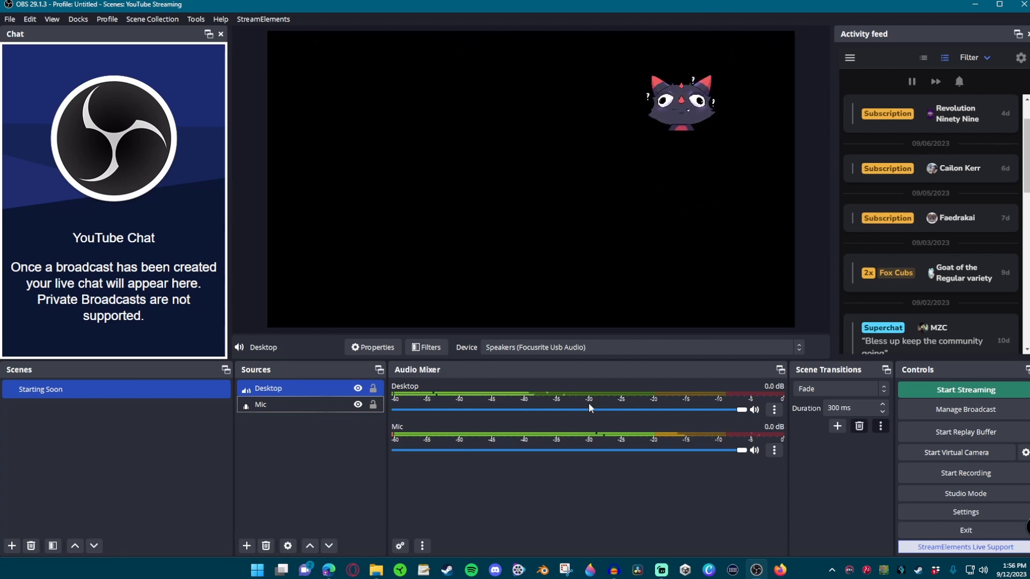
{"action": "left_click", "coordinate": [754, 451]}
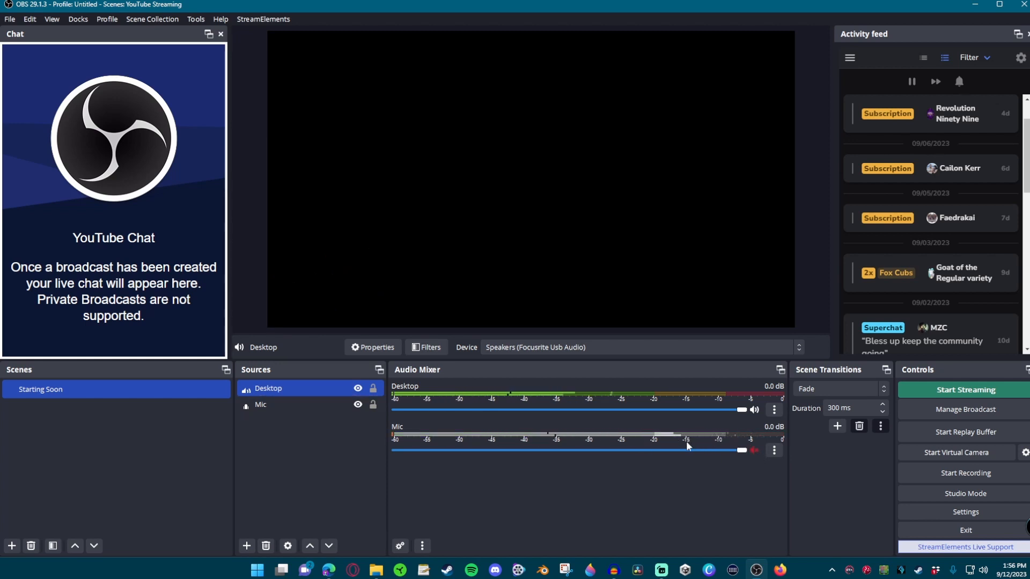
{"action": "left_click", "coordinate": [754, 450]}
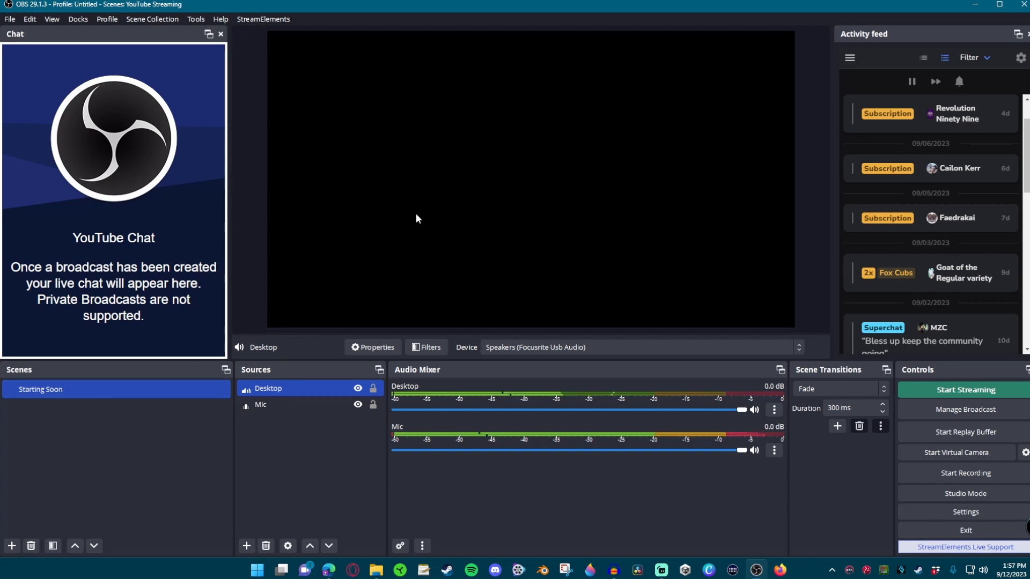
Add a scene named "Chatting", check it against the Starting Soon scene's sources, and leave Chatting selected.
{"action": "left_click", "coordinate": [343, 406], "text": "ctrl"}
{"action": "right_click", "coordinate": [45, 425]}
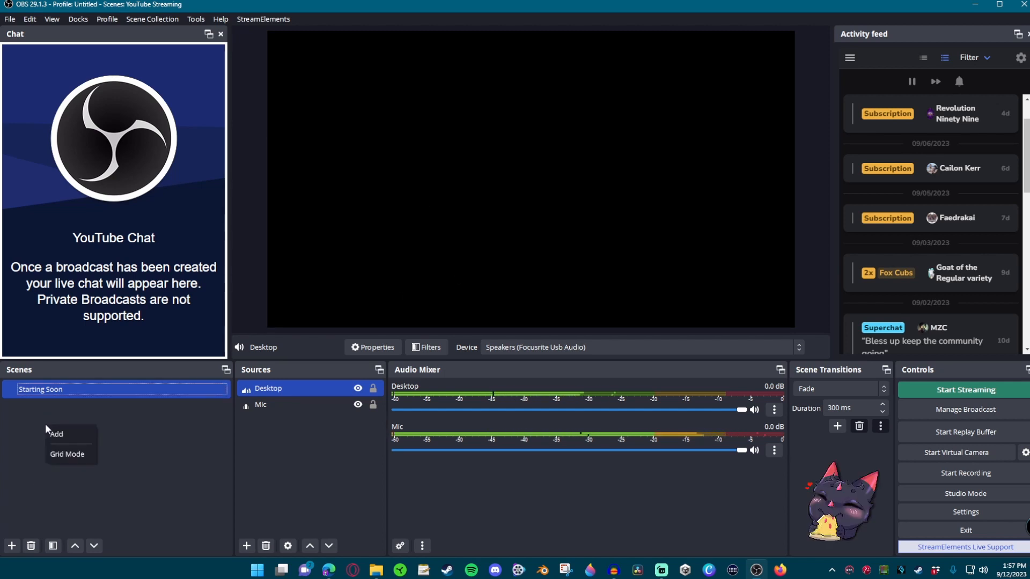
{"action": "left_click", "coordinate": [11, 546]}
{"action": "left_click", "coordinate": [12, 546]}
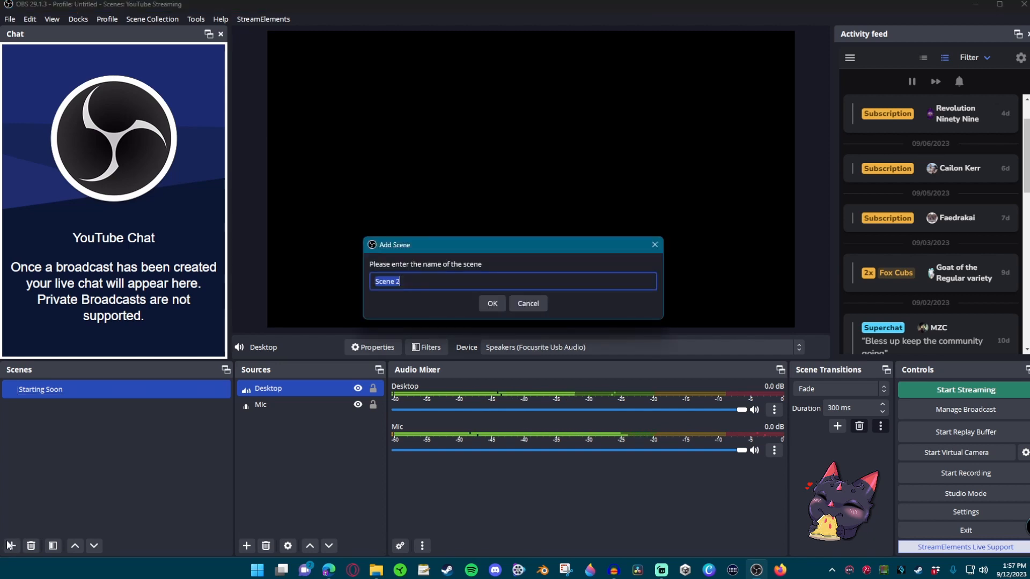
{"action": "type", "text": "Chattiong"}
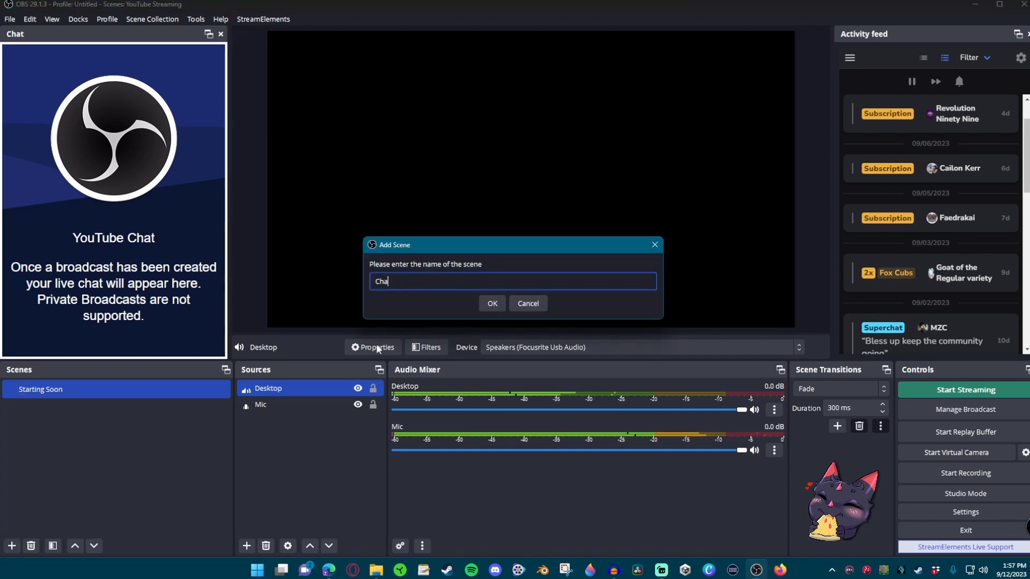
{"action": "key", "text": "BackSpace"}
{"action": "key", "text": "BackSpace"}
{"action": "key", "text": "BackSpace"}
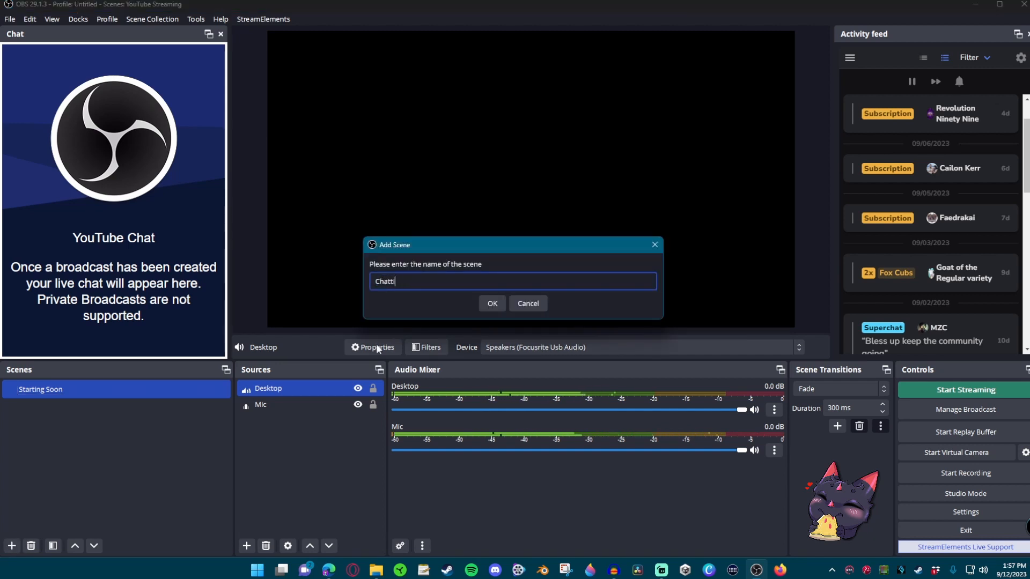
{"action": "type", "text": "ng"}
{"action": "key", "text": "Return"}
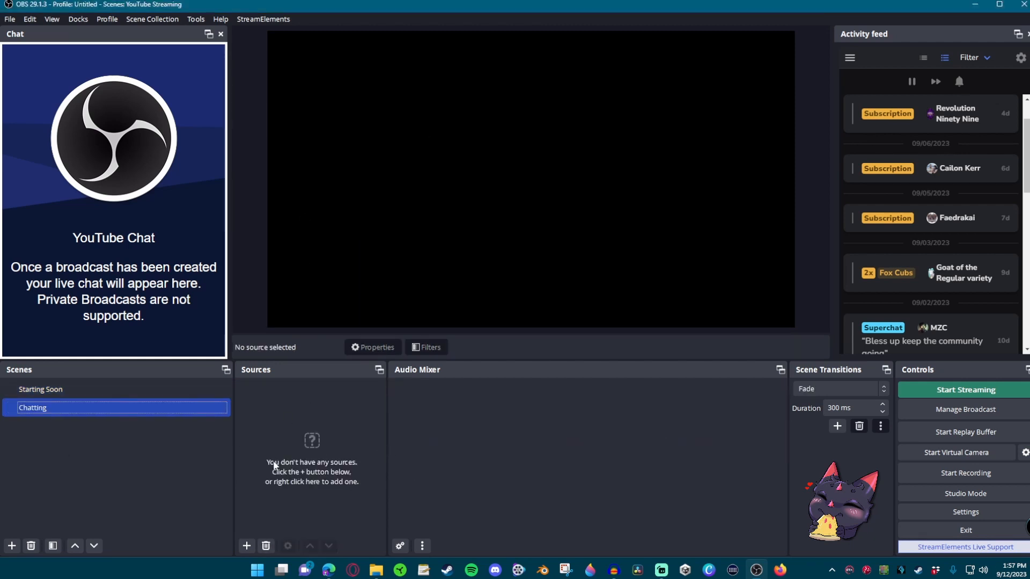
{"action": "left_click", "coordinate": [48, 389]}
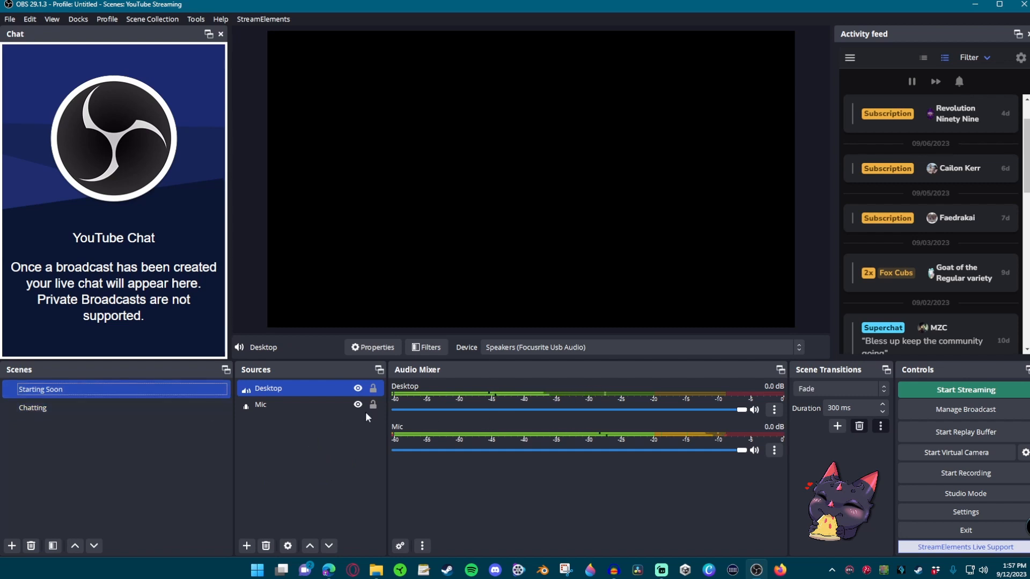
{"action": "left_click", "coordinate": [34, 413]}
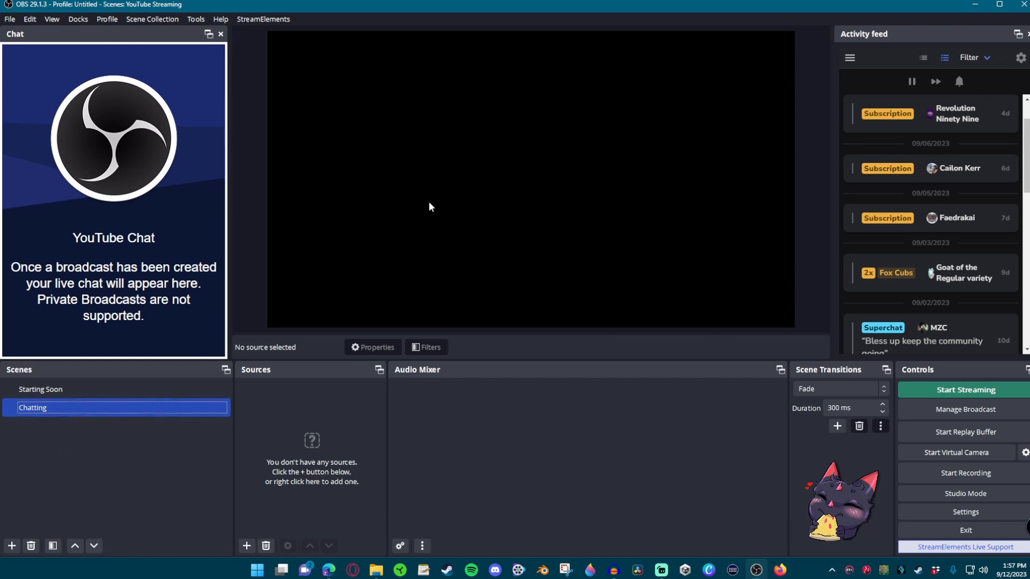
Compare against the Starting Soon scene, and add the existing Mic audio input capture to the Chatting scene.
{"action": "left_click", "coordinate": [49, 389]}
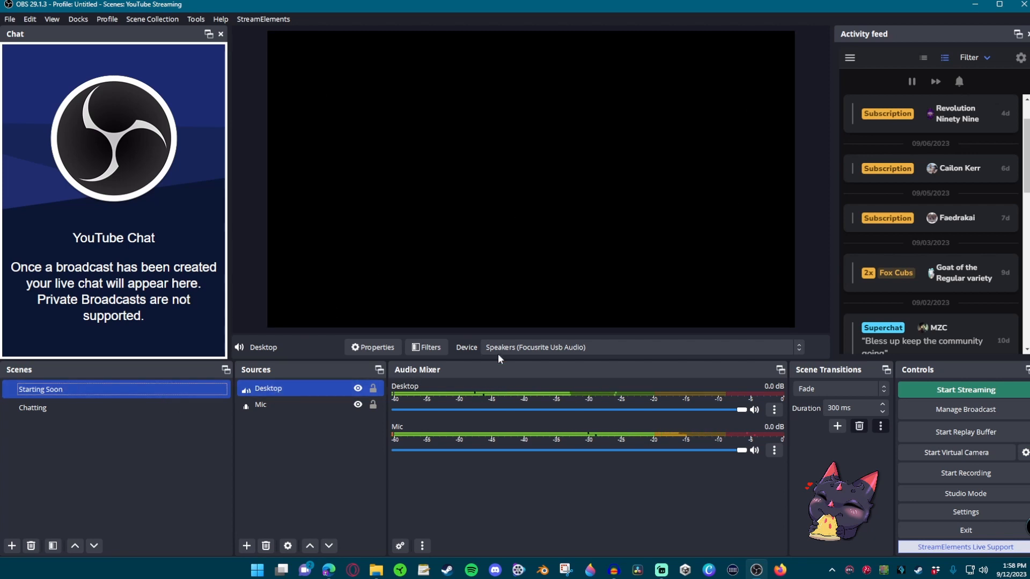
{"action": "left_click", "coordinate": [43, 409]}
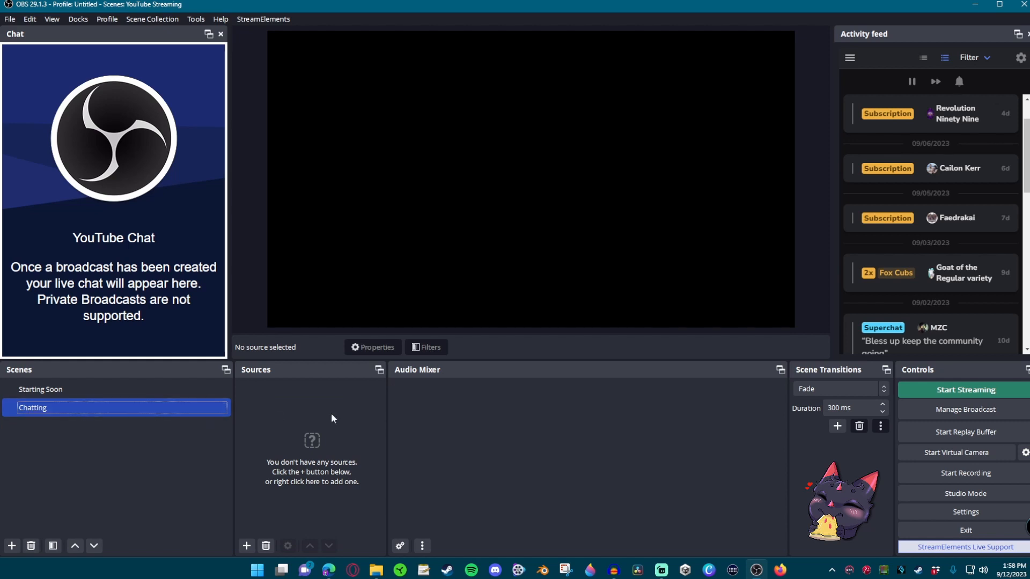
{"action": "right_click", "coordinate": [267, 409]}
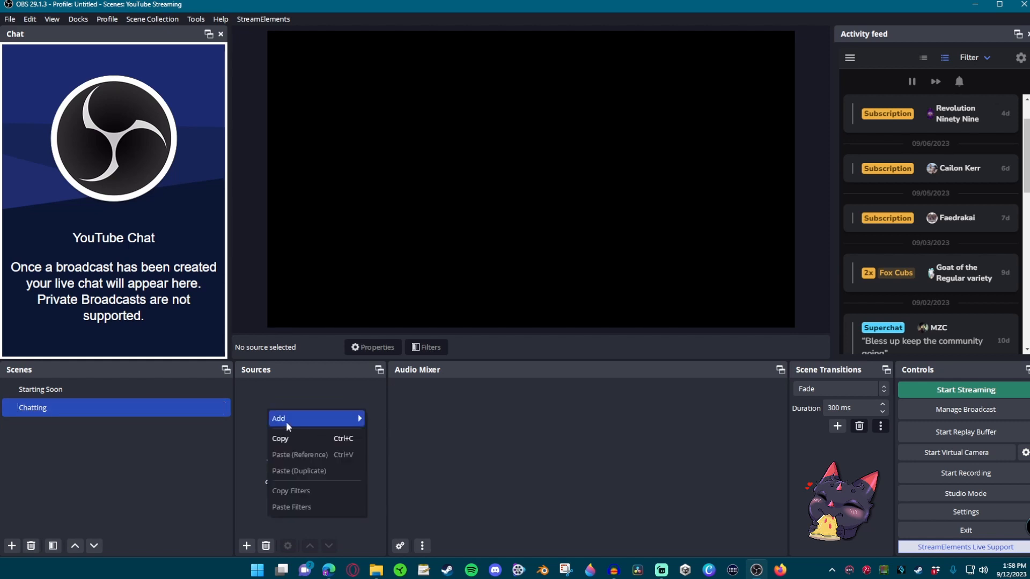
{"action": "mouse_move", "coordinate": [289, 420]}
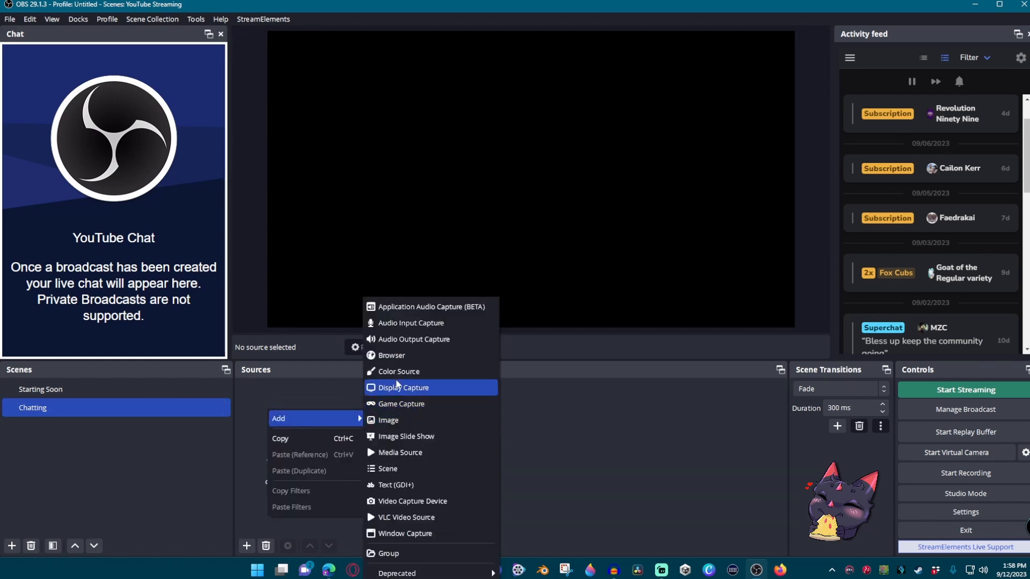
{"action": "left_click", "coordinate": [413, 322]}
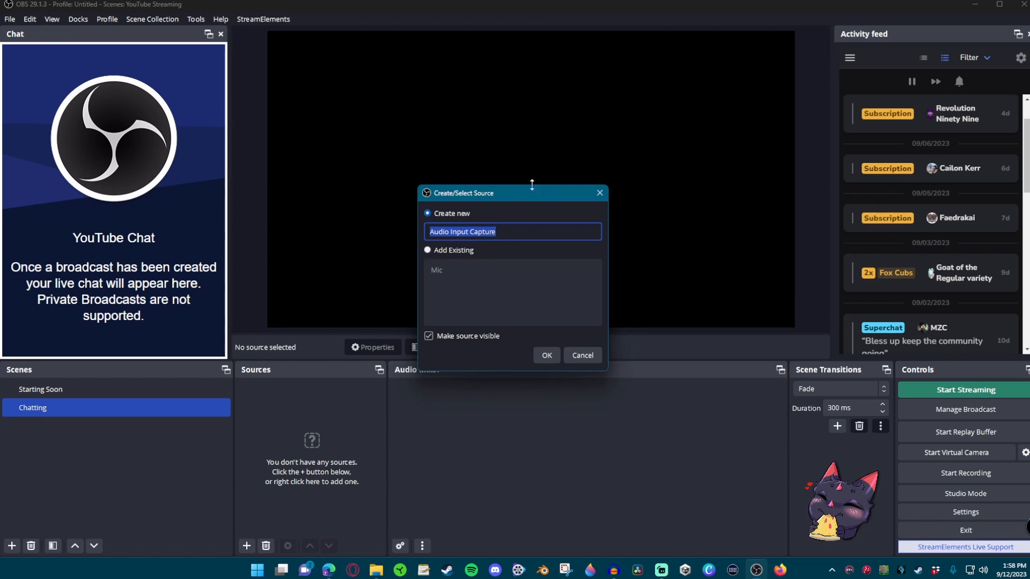
{"action": "left_click", "coordinate": [428, 251]}
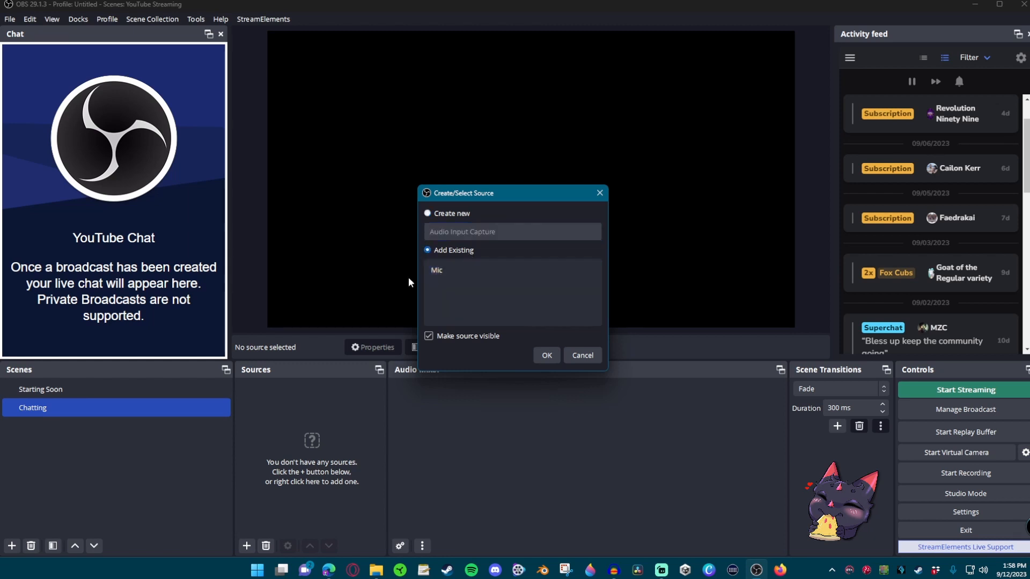
{"action": "left_click", "coordinate": [455, 272]}
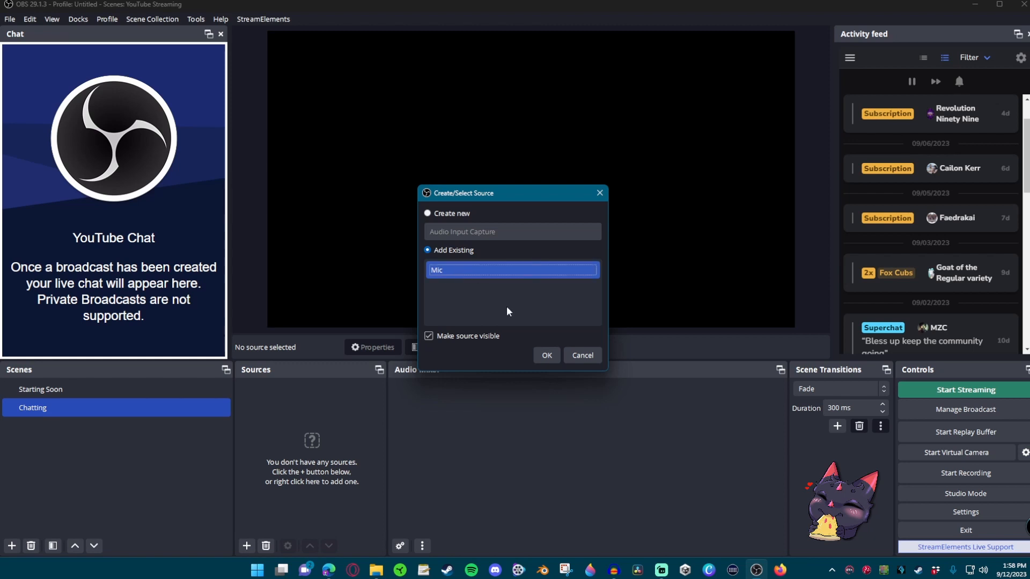
{"action": "left_click", "coordinate": [546, 356]}
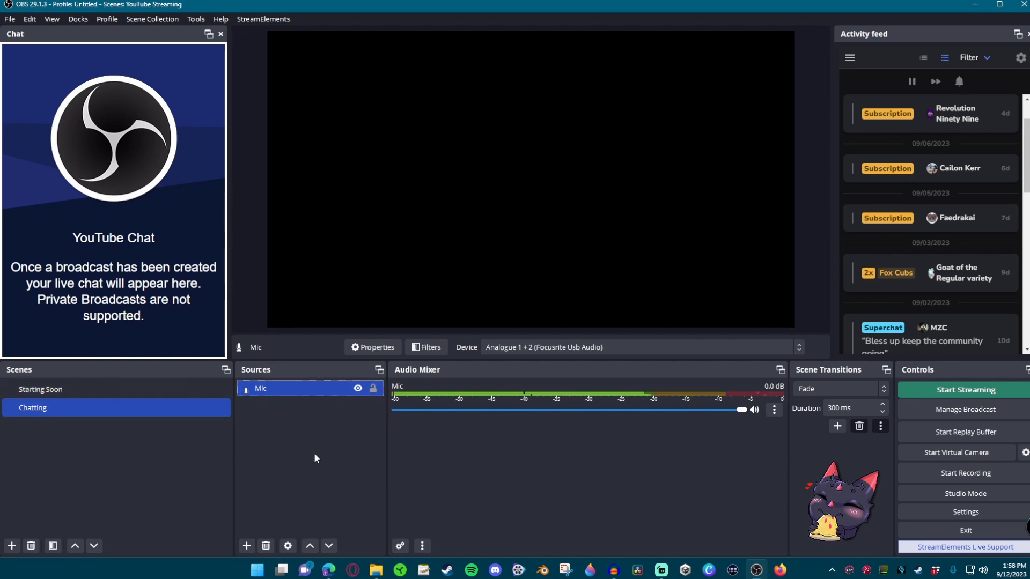
Add the existing Desktop audio output capture to the Chatting scene and keep Chatting selected.
{"action": "right_click", "coordinate": [285, 435]}
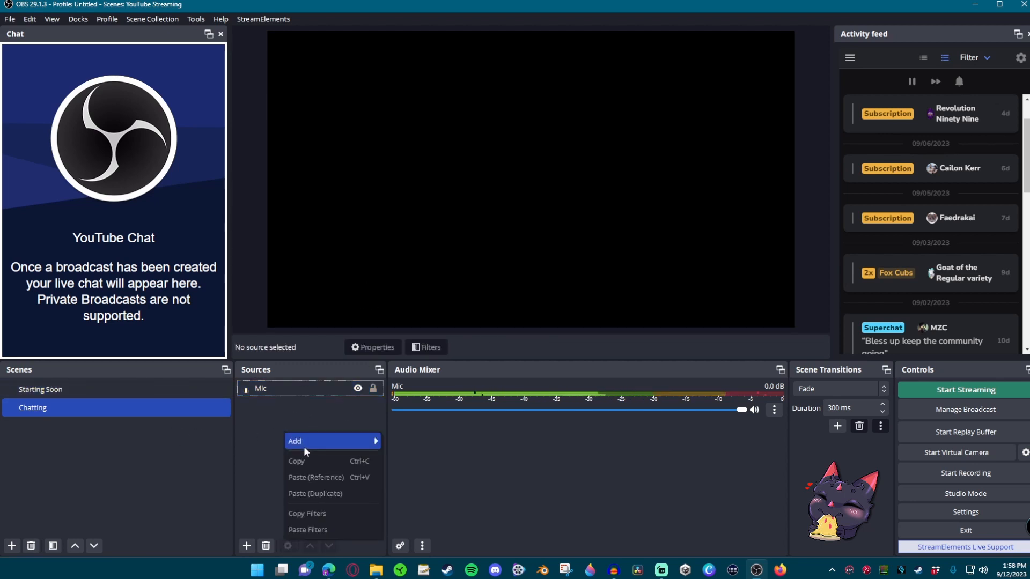
{"action": "mouse_move", "coordinate": [303, 446]}
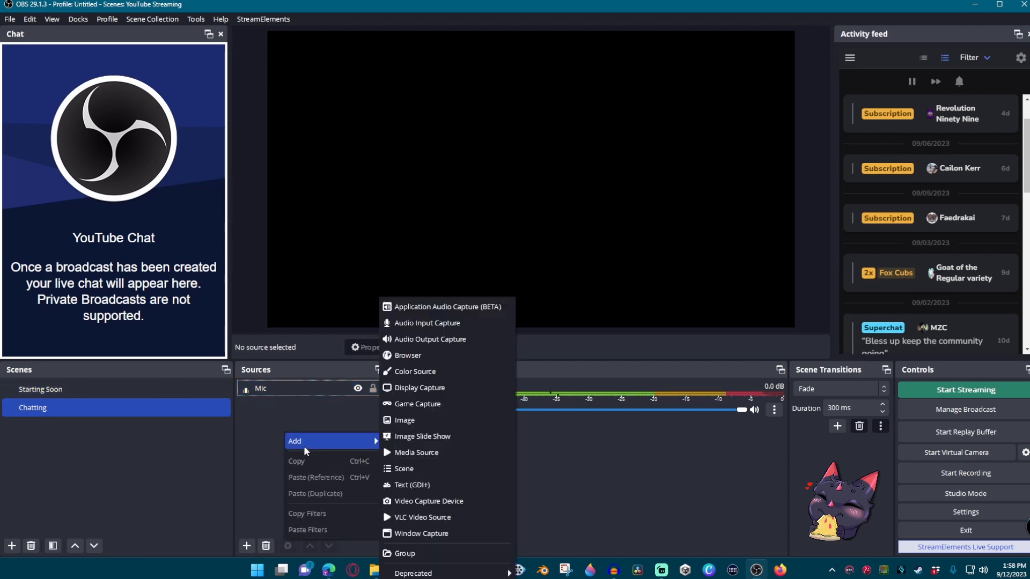
{"action": "left_click", "coordinate": [438, 340]}
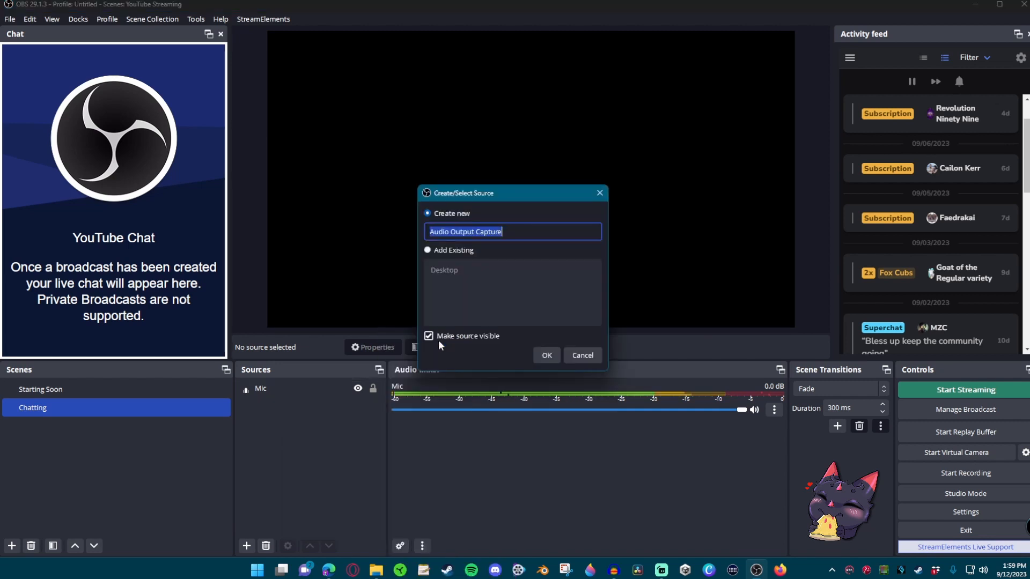
{"action": "left_click", "coordinate": [427, 251]}
{"action": "left_click", "coordinate": [457, 273]}
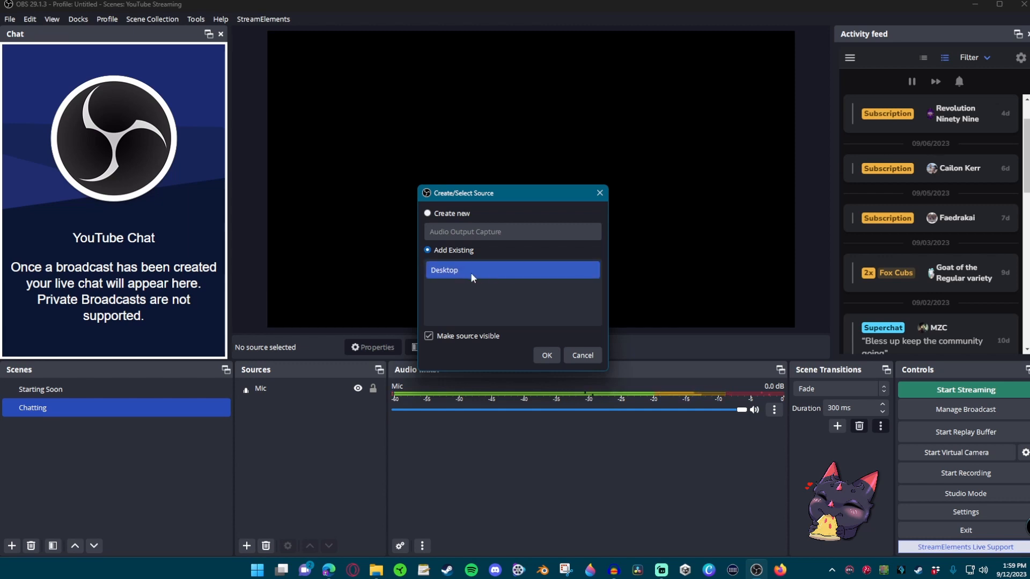
{"action": "left_click", "coordinate": [548, 355]}
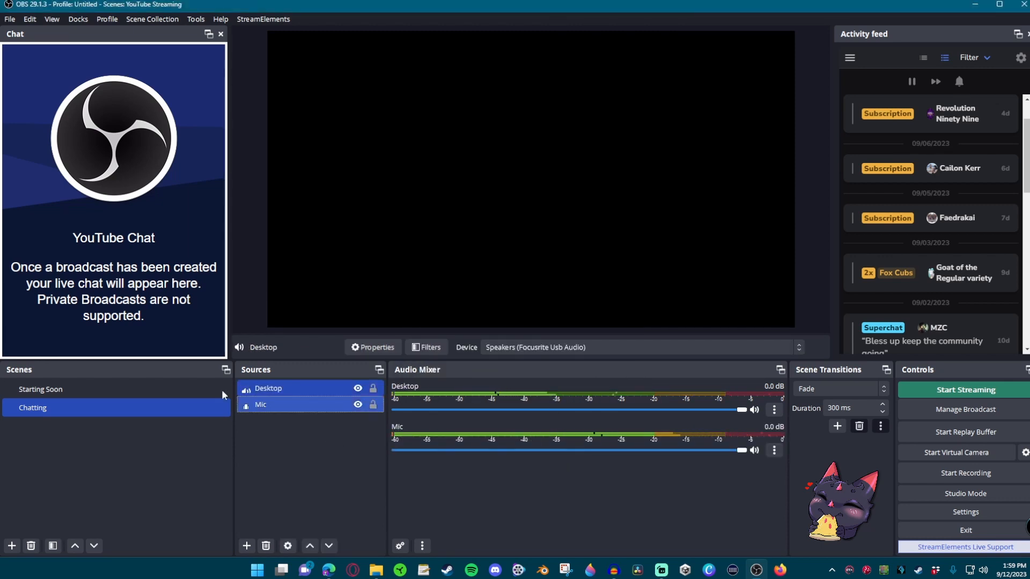
{"action": "double_click", "coordinate": [51, 403]}
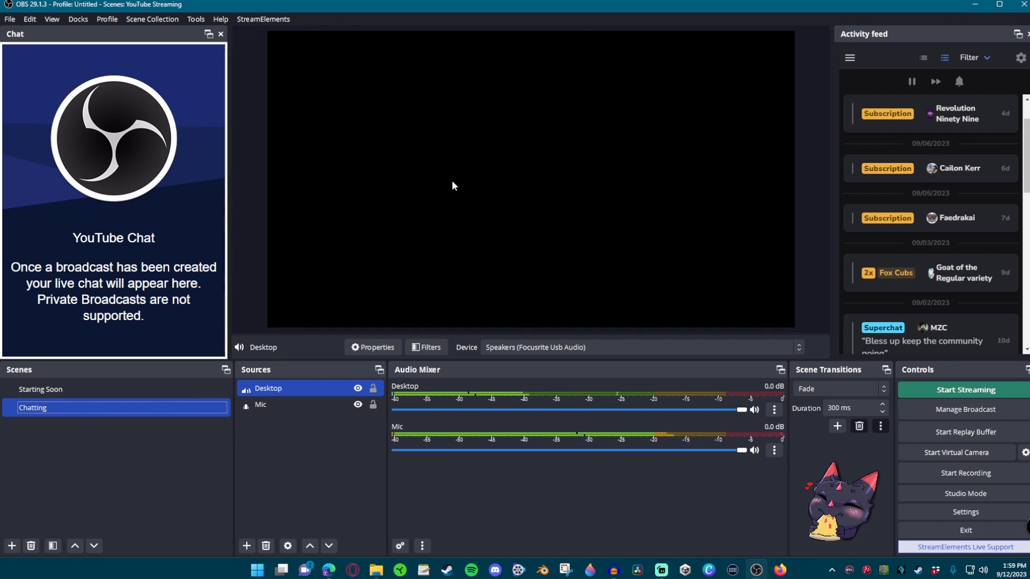
Add a Video Capture Device source named "Camera" to the Chatting scene.
{"action": "right_click", "coordinate": [281, 449]}
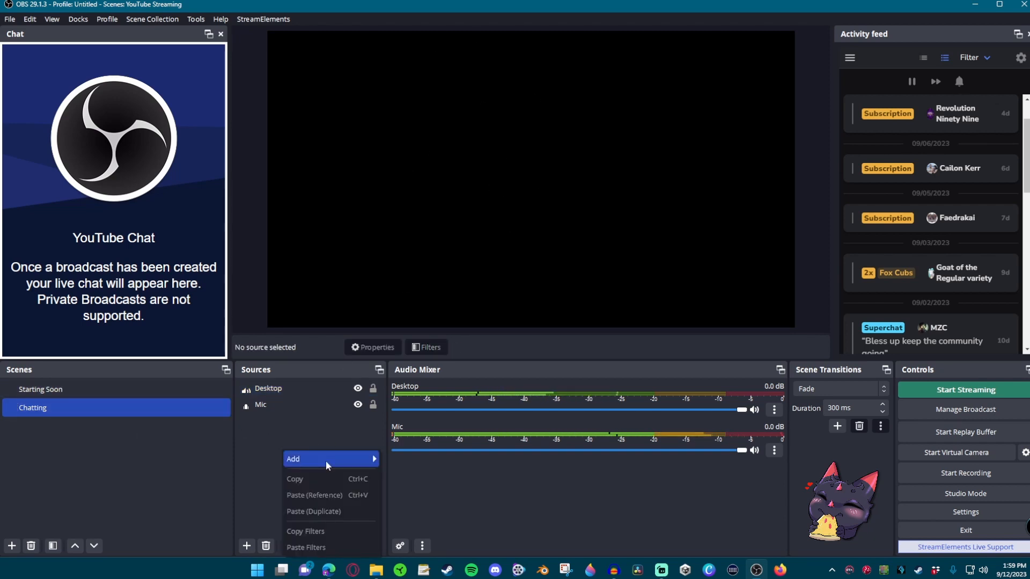
{"action": "mouse_move", "coordinate": [327, 459]}
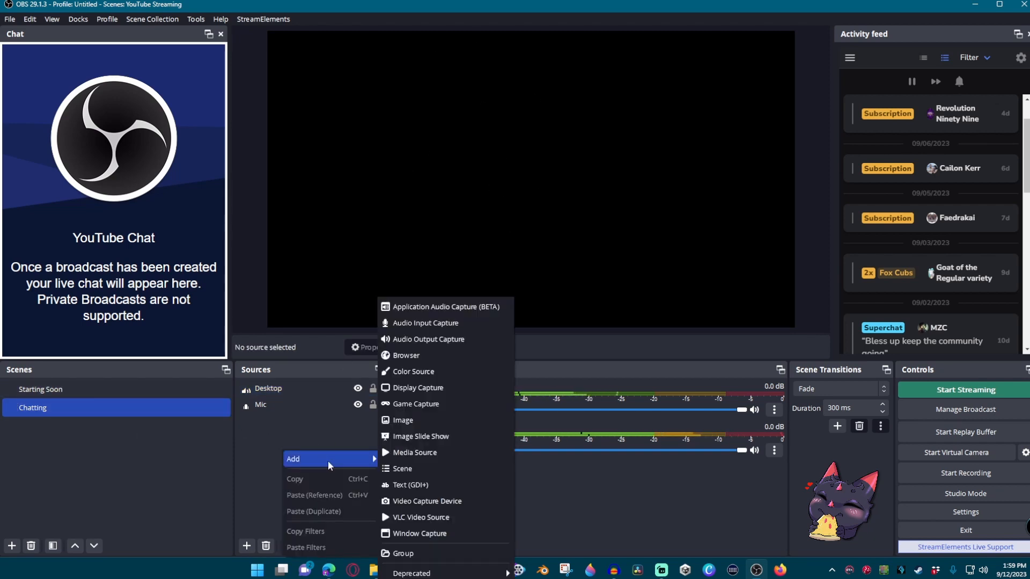
{"action": "left_click", "coordinate": [426, 500]}
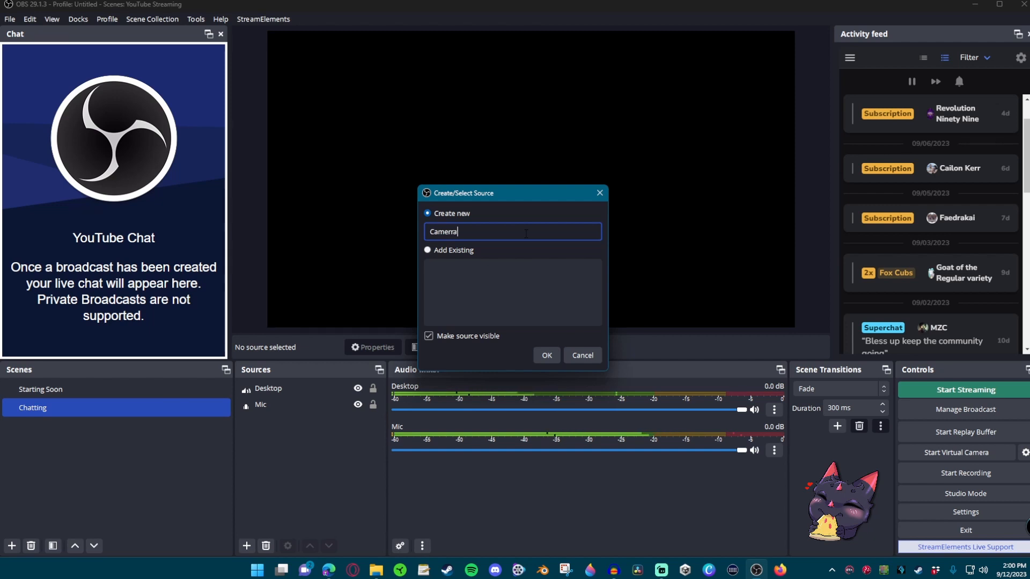
{"action": "key", "text": "Return"}
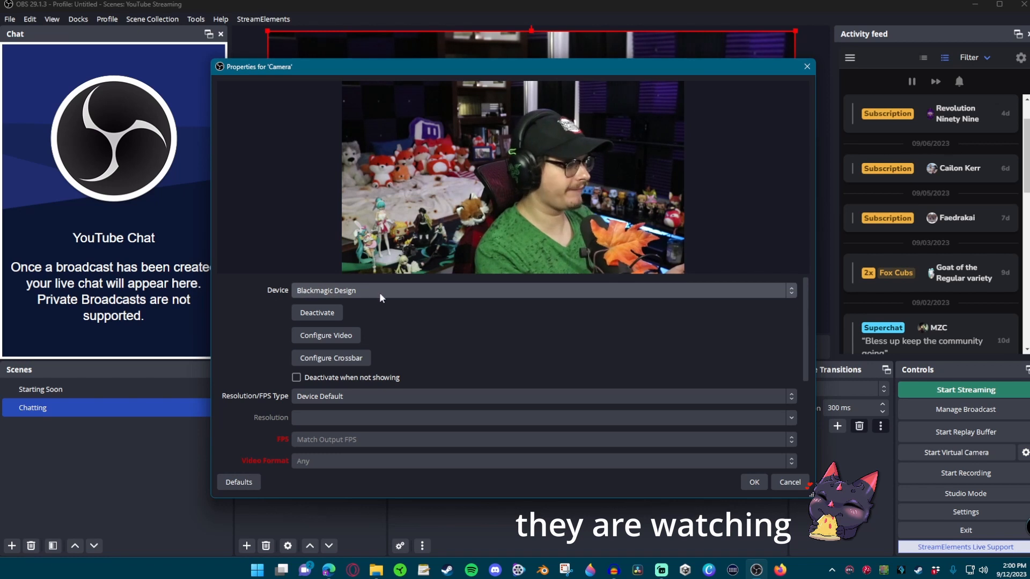
Look through the Camera source's device choices and its video configuration dialog, leaving Blackmagic Design as the device.
{"action": "left_click", "coordinate": [341, 290]}
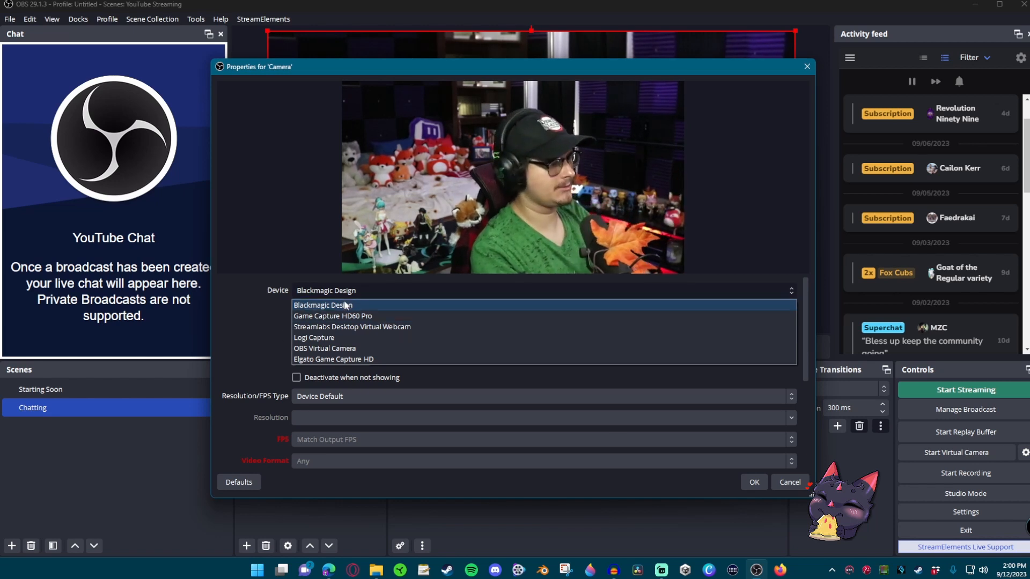
{"action": "left_click", "coordinate": [252, 323]}
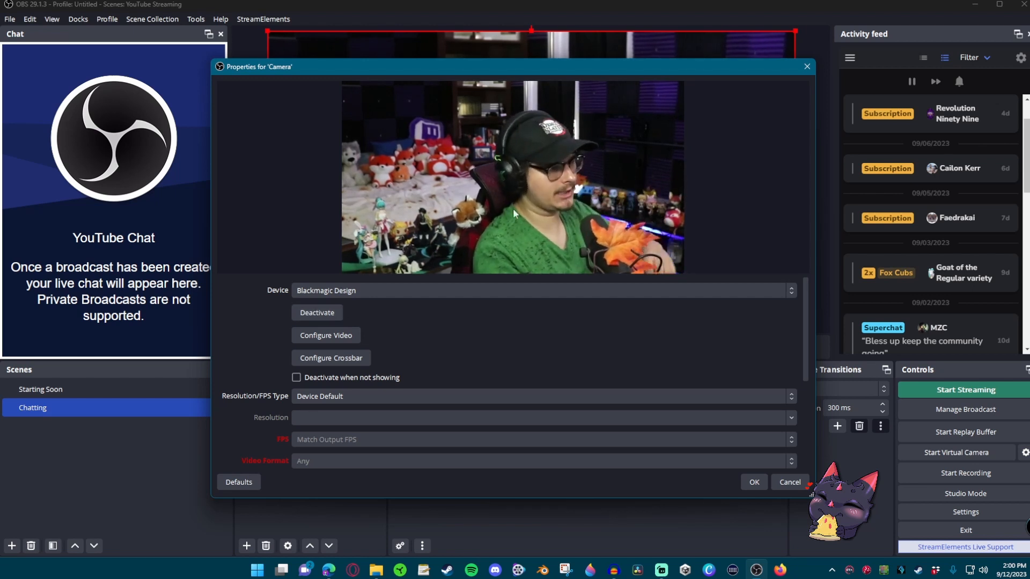
{"action": "left_click", "coordinate": [339, 343]}
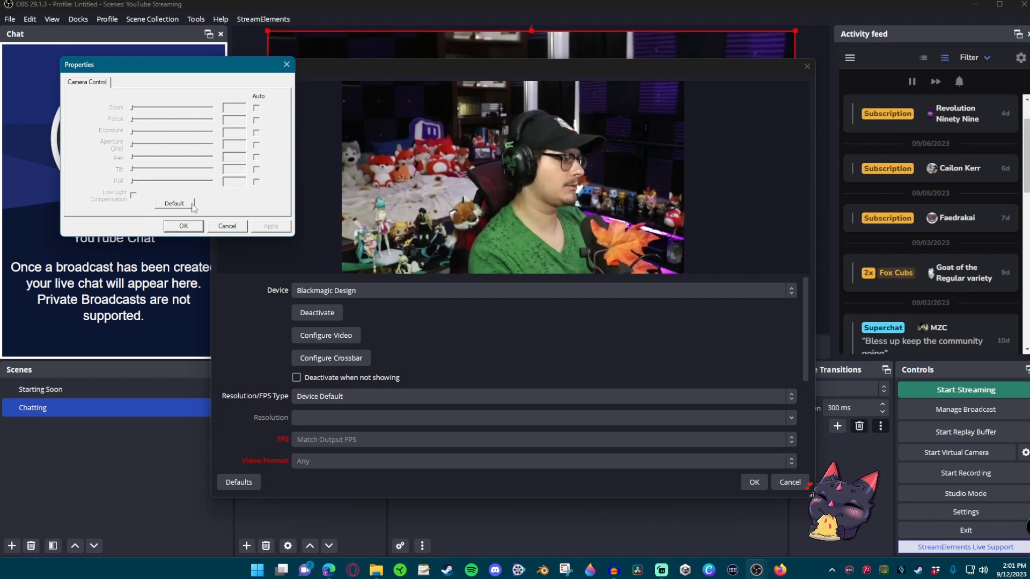
{"action": "left_click", "coordinate": [287, 64]}
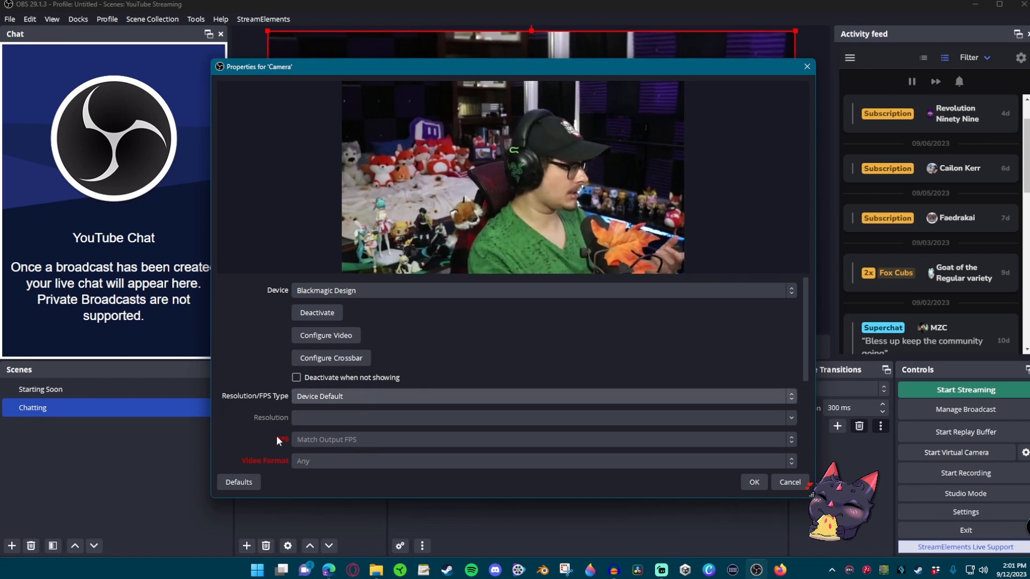
Try the Custom Resolution/FPS Type for the Camera source and return it to Device Default.
{"action": "left_click", "coordinate": [303, 397]}
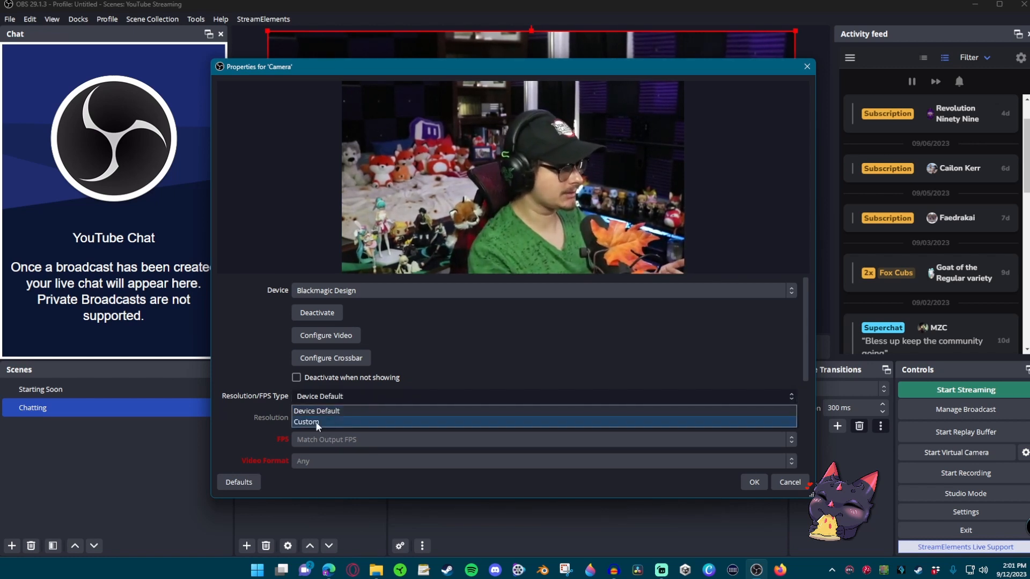
{"action": "left_click", "coordinate": [303, 412]}
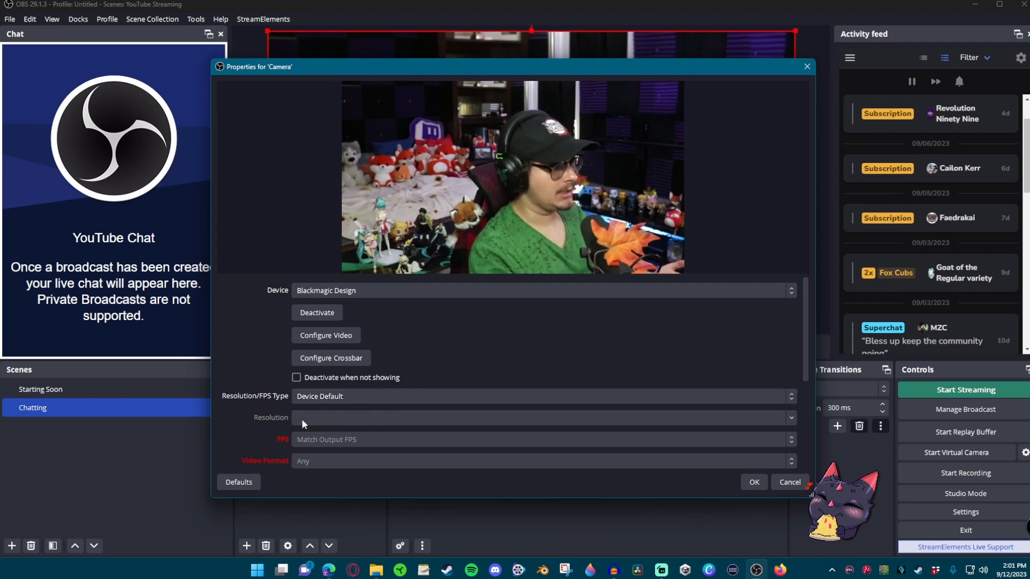
{"action": "left_click", "coordinate": [348, 396]}
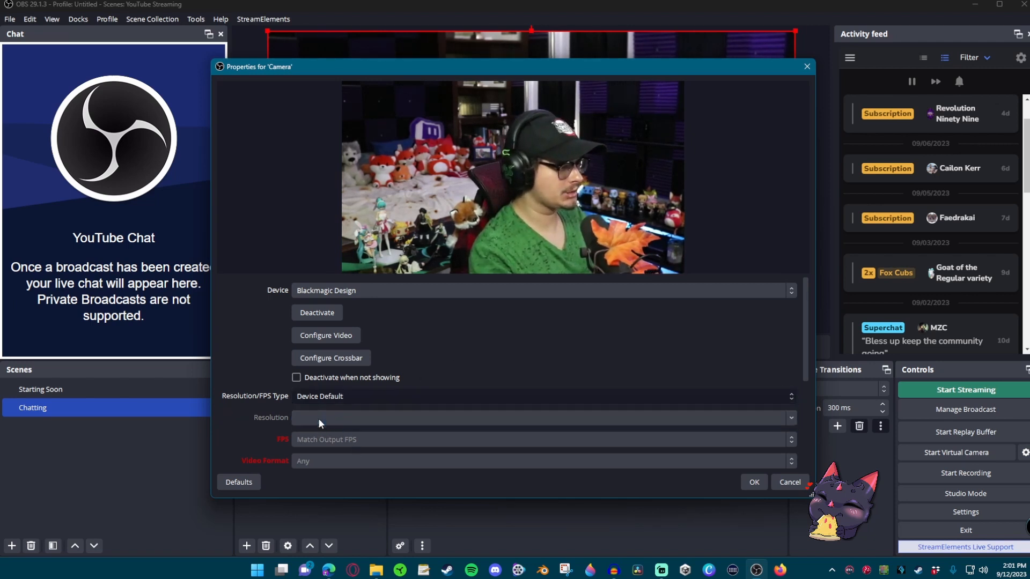
{"action": "left_click", "coordinate": [319, 421]}
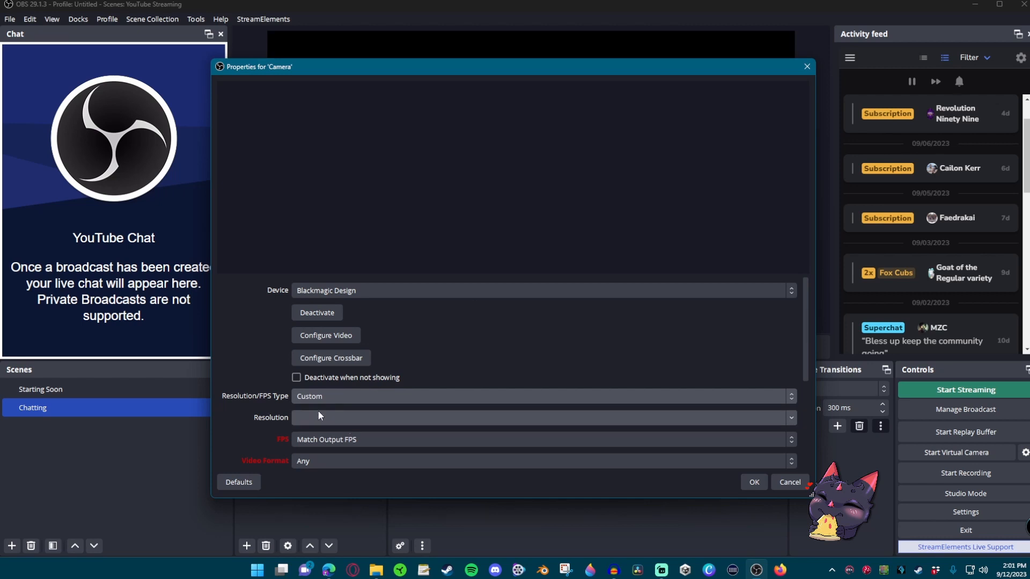
{"action": "left_click", "coordinate": [324, 394]}
{"action": "left_click", "coordinate": [339, 412]}
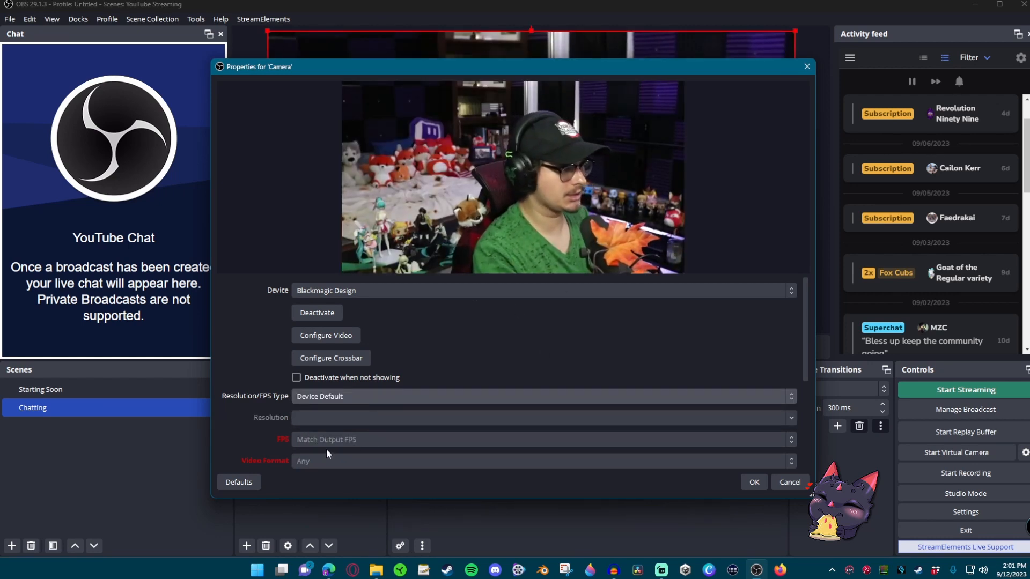
Check the Camera source's color space options, keep Default, and accept the source properties.
{"action": "scroll", "coordinate": [282, 462], "scroll_direction": "down", "scroll_amount": 5}
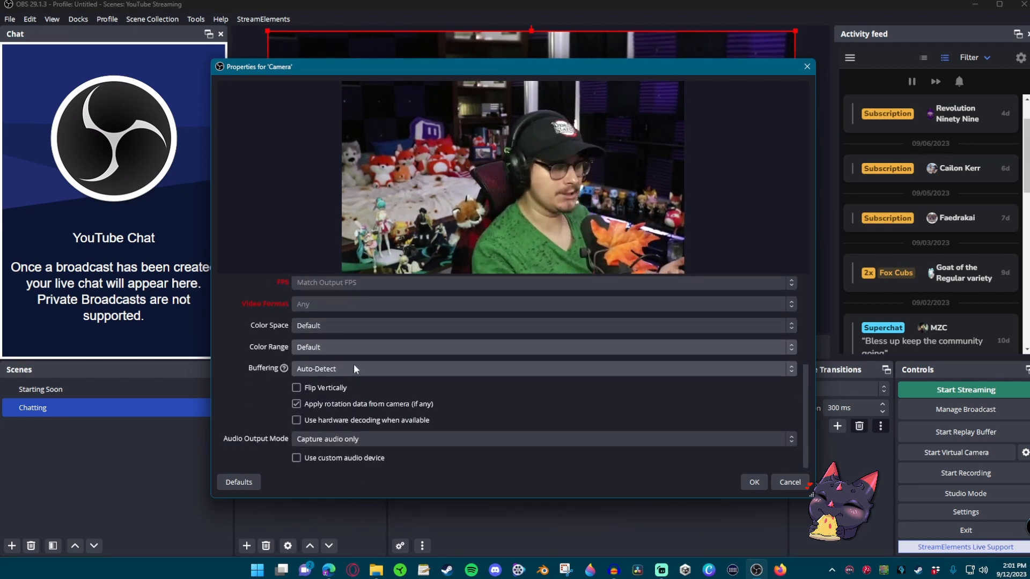
{"action": "left_click", "coordinate": [320, 327]}
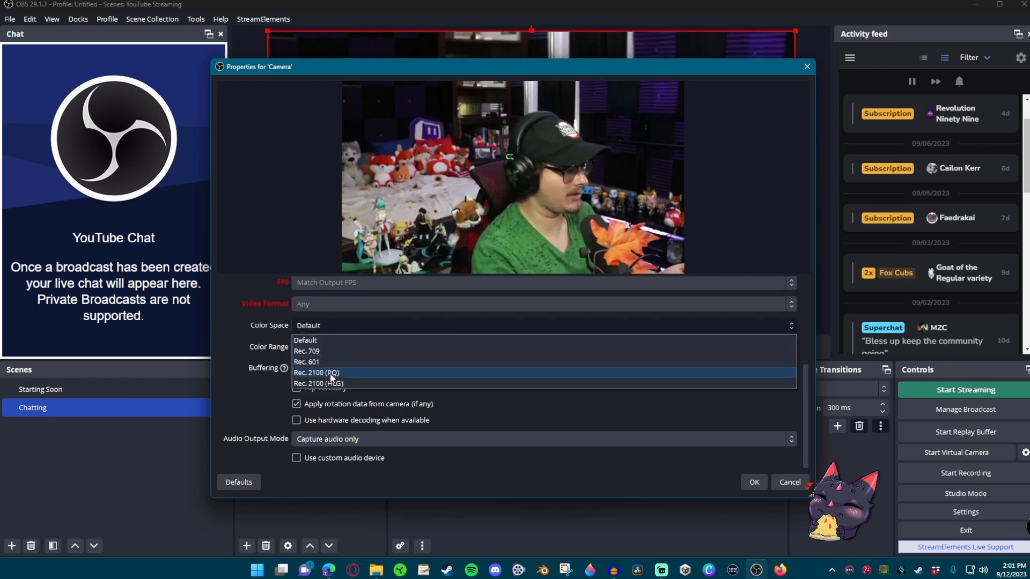
{"action": "left_click", "coordinate": [473, 282]}
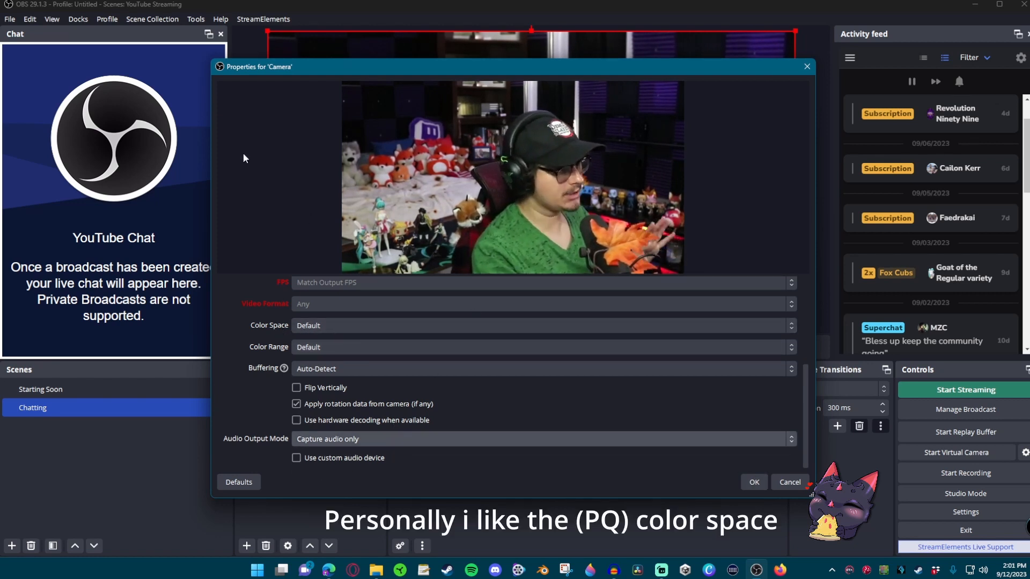
{"action": "left_click", "coordinate": [754, 482]}
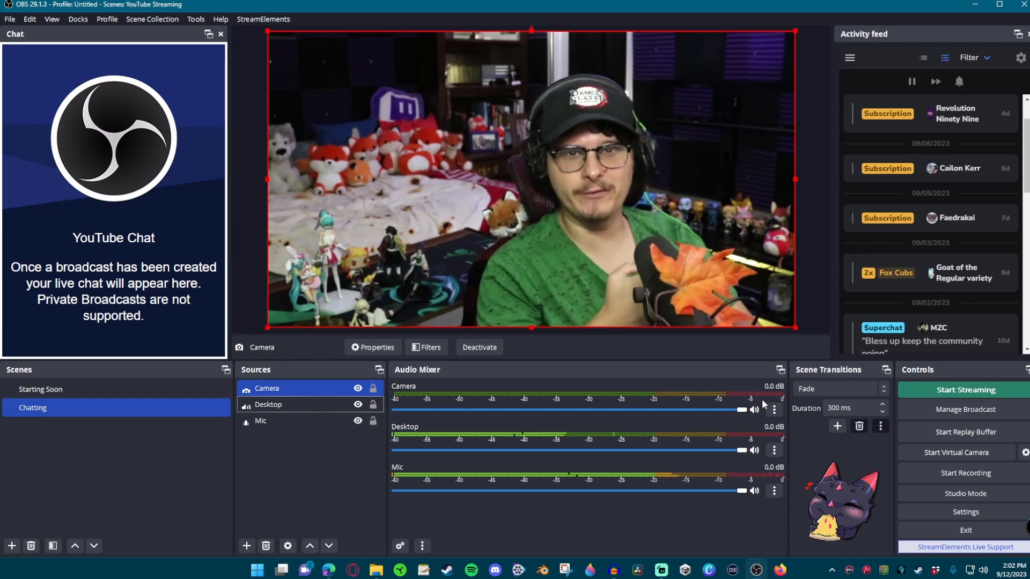
Switch to the StreamElements website in the browser, look over the dashboard, and open the activity feed page.
{"action": "key", "text": "alt+Tab"}
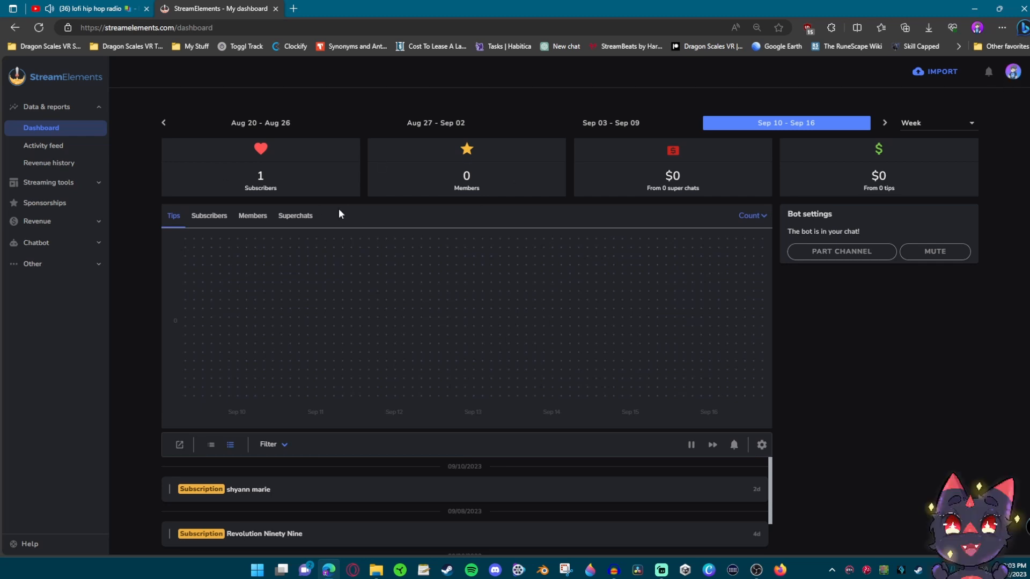
{"action": "scroll", "coordinate": [365, 250], "scroll_direction": "down", "scroll_amount": 1}
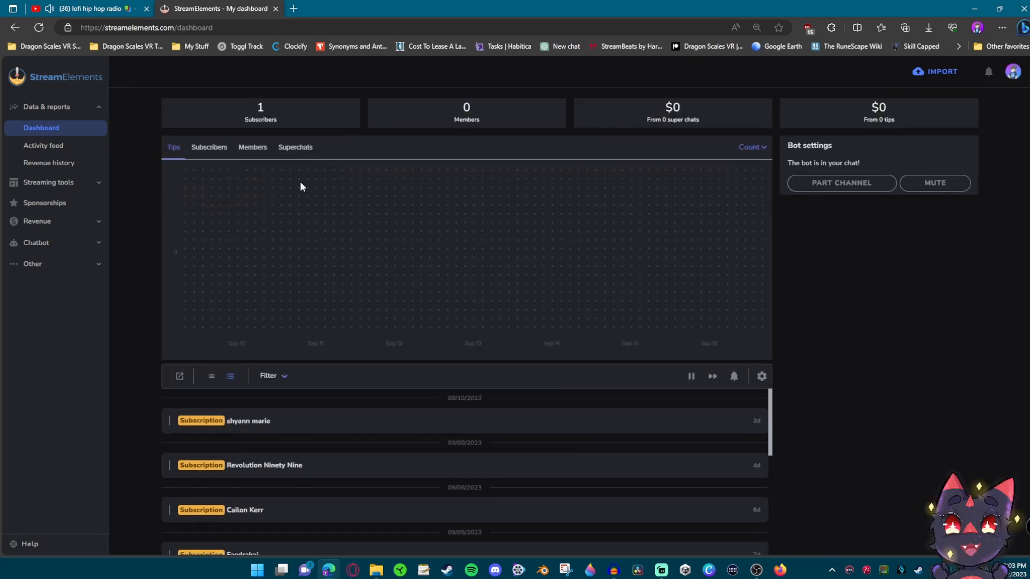
{"action": "scroll", "coordinate": [289, 180], "scroll_direction": "up", "scroll_amount": 1}
{"action": "scroll", "coordinate": [271, 242], "scroll_direction": "down", "scroll_amount": 3}
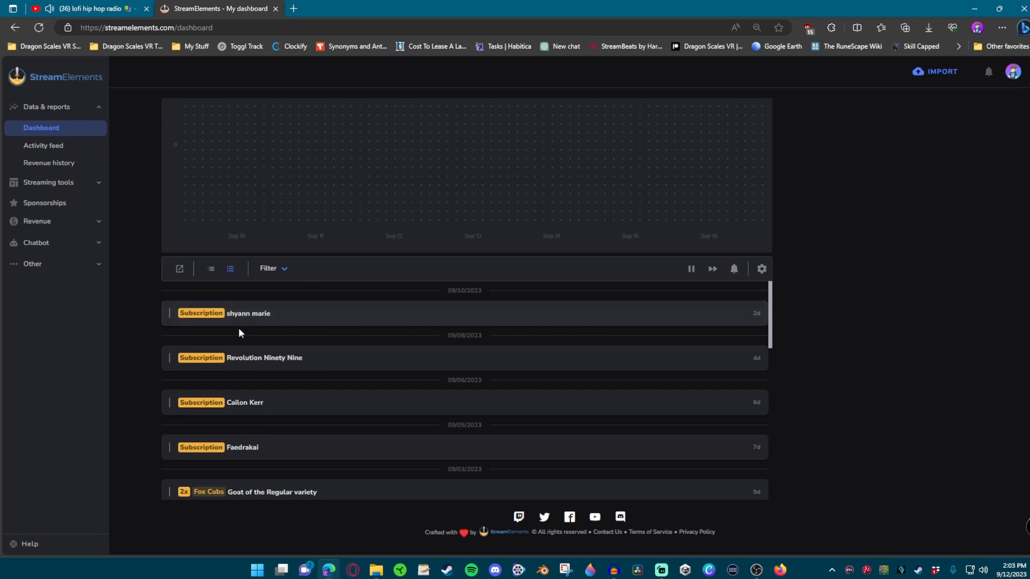
{"action": "scroll", "coordinate": [239, 333], "scroll_direction": "up", "scroll_amount": 3}
{"action": "left_click", "coordinate": [42, 146]}
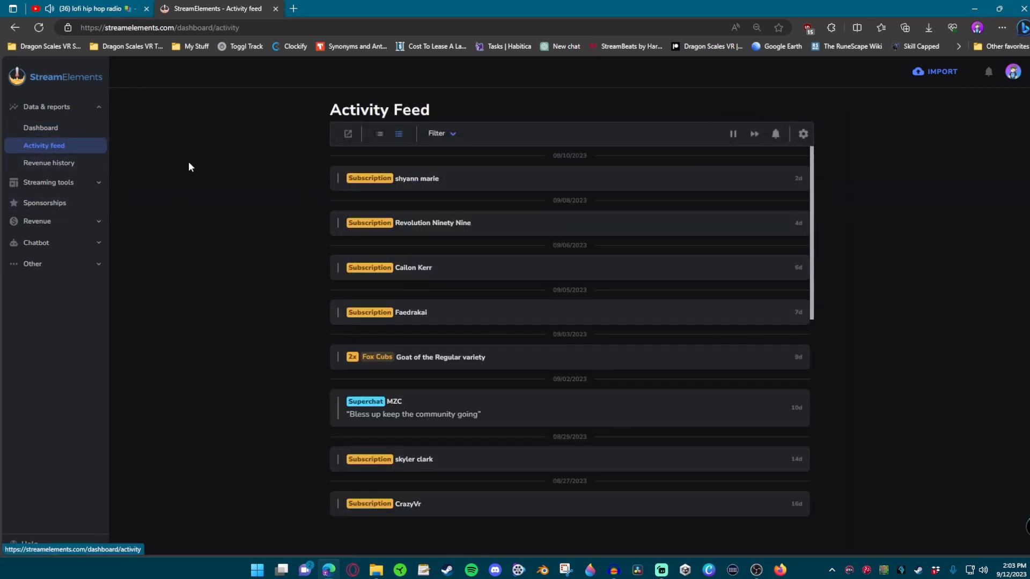
Look over the revenue history and open the overlays gallery among the streaming tools.
{"action": "left_click", "coordinate": [44, 164]}
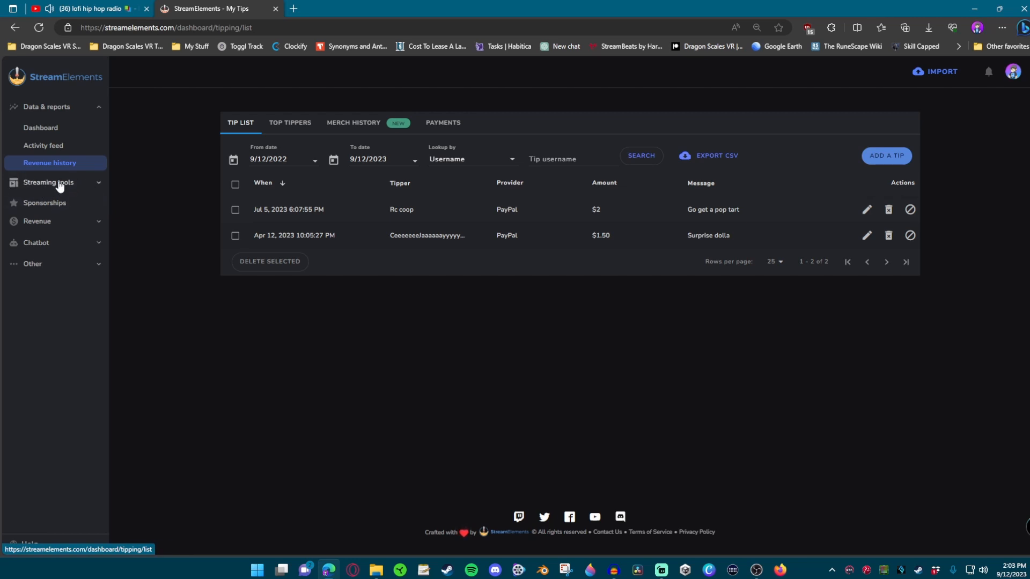
{"action": "left_click", "coordinate": [99, 186]}
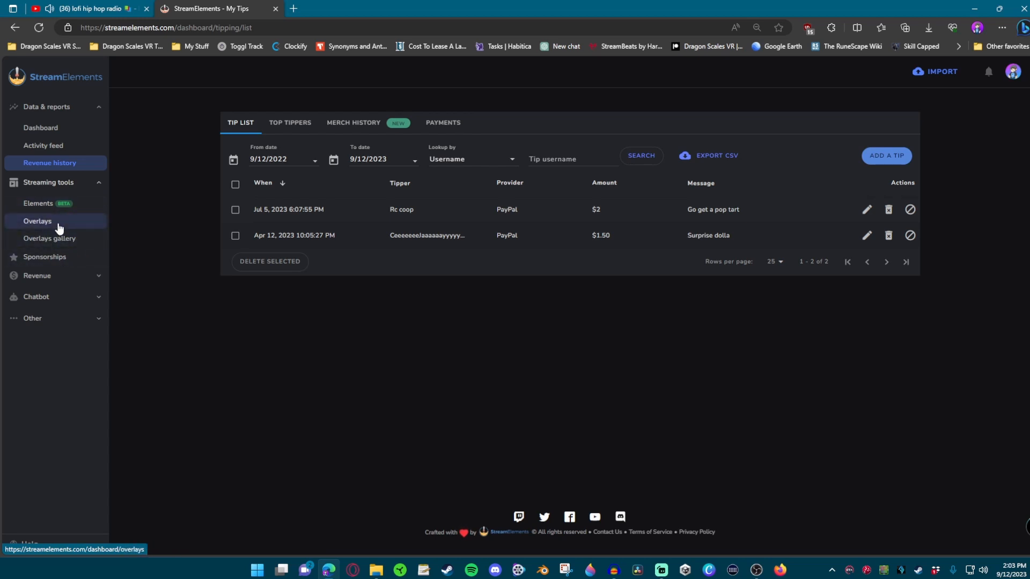
{"action": "left_click", "coordinate": [56, 243]}
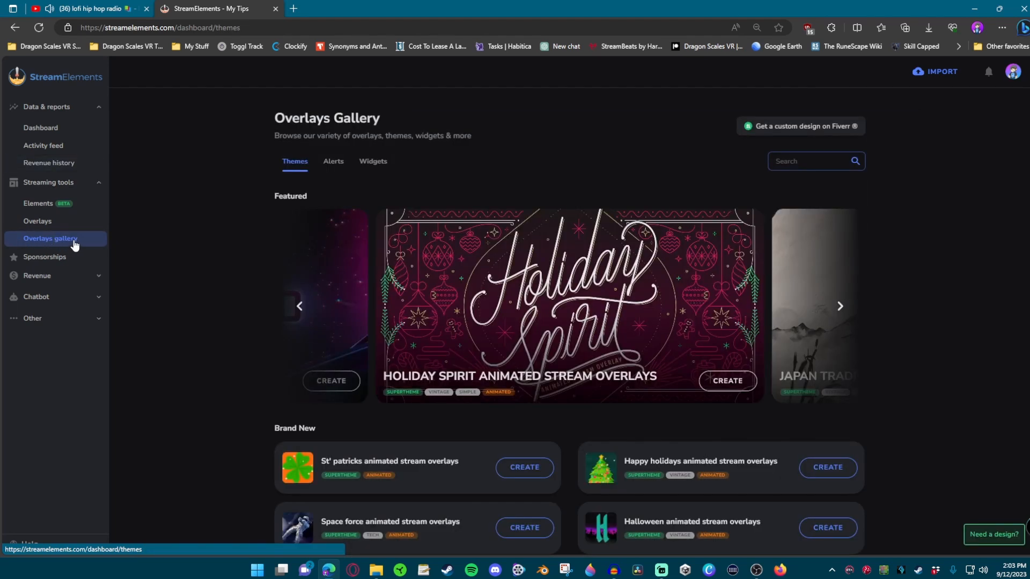
Browse the overlays gallery's Brand New, Most Popular and All theme listings for a suitable stream theme.
{"action": "scroll", "coordinate": [545, 426], "scroll_direction": "down", "scroll_amount": 6}
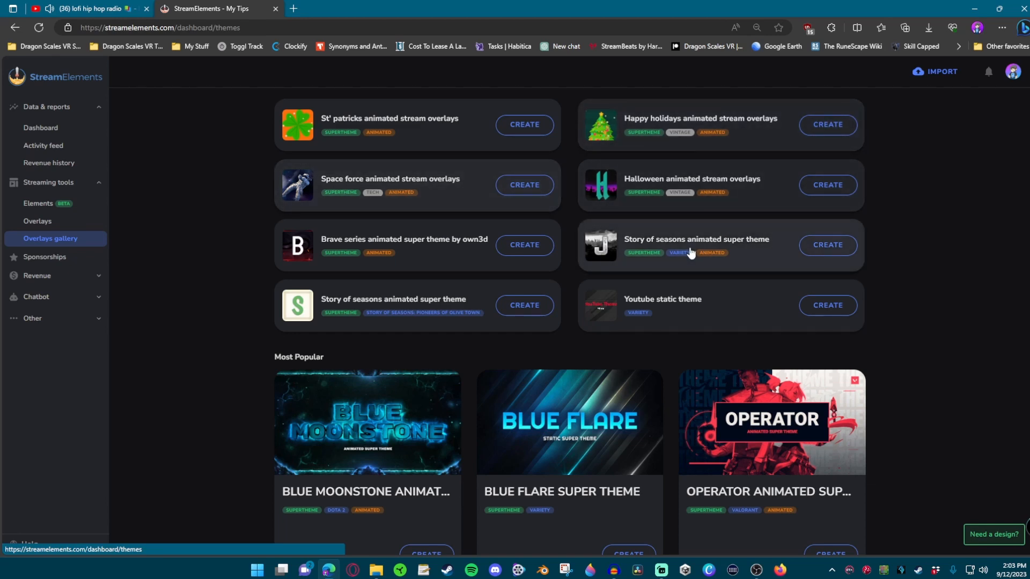
{"action": "scroll", "coordinate": [359, 236], "scroll_direction": "down", "scroll_amount": 2}
{"action": "scroll", "coordinate": [759, 301], "scroll_direction": "down", "scroll_amount": 4}
{"action": "scroll", "coordinate": [639, 298], "scroll_direction": "up", "scroll_amount": 9}
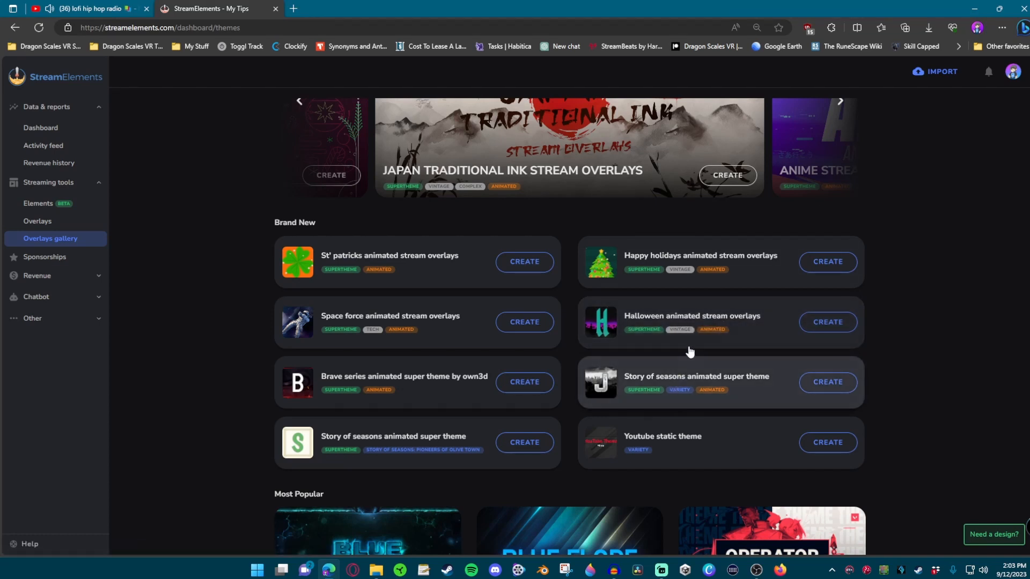
{"action": "scroll", "coordinate": [714, 325], "scroll_direction": "down", "scroll_amount": 10}
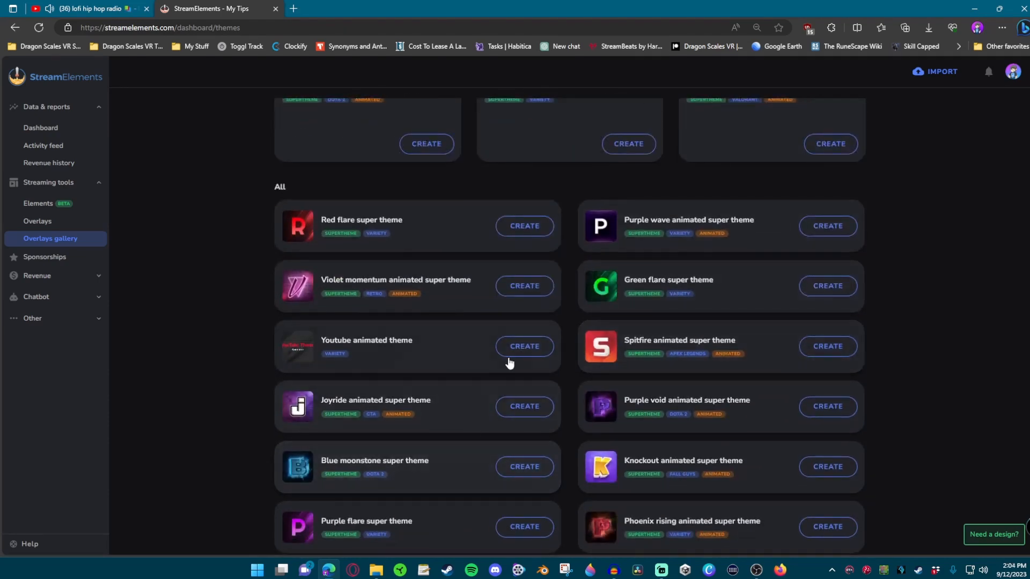
{"action": "scroll", "coordinate": [566, 349], "scroll_direction": "down", "scroll_amount": 5}
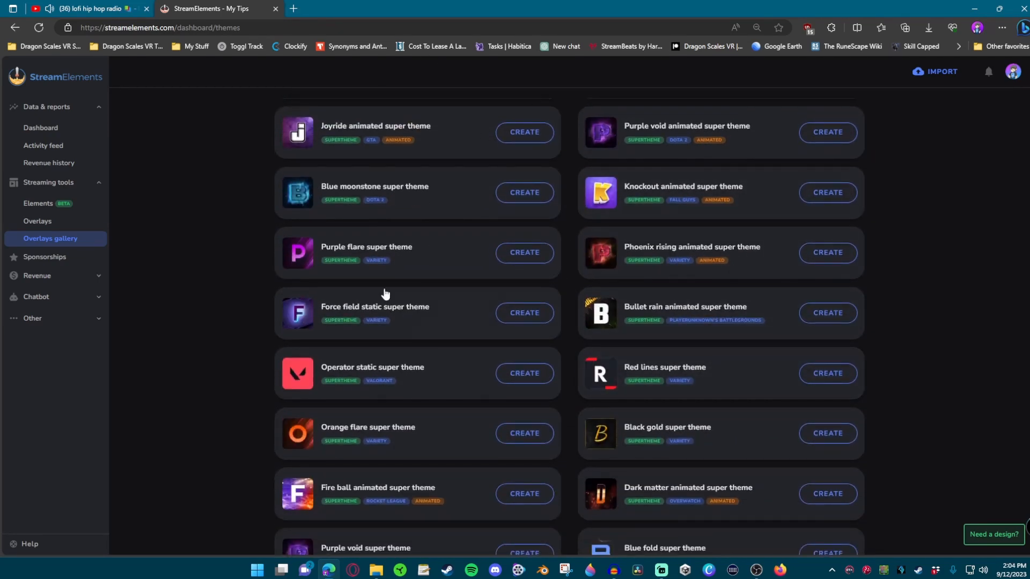
{"action": "scroll", "coordinate": [541, 452], "scroll_direction": "down", "scroll_amount": 2}
{"action": "scroll", "coordinate": [542, 452], "scroll_direction": "down", "scroll_amount": 4}
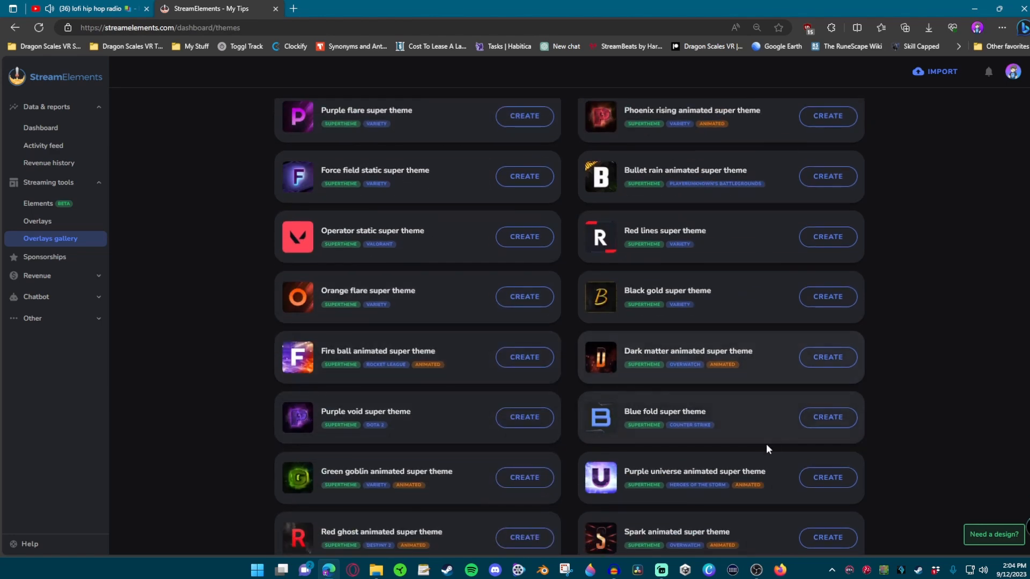
{"action": "scroll", "coordinate": [670, 406], "scroll_direction": "down", "scroll_amount": 3}
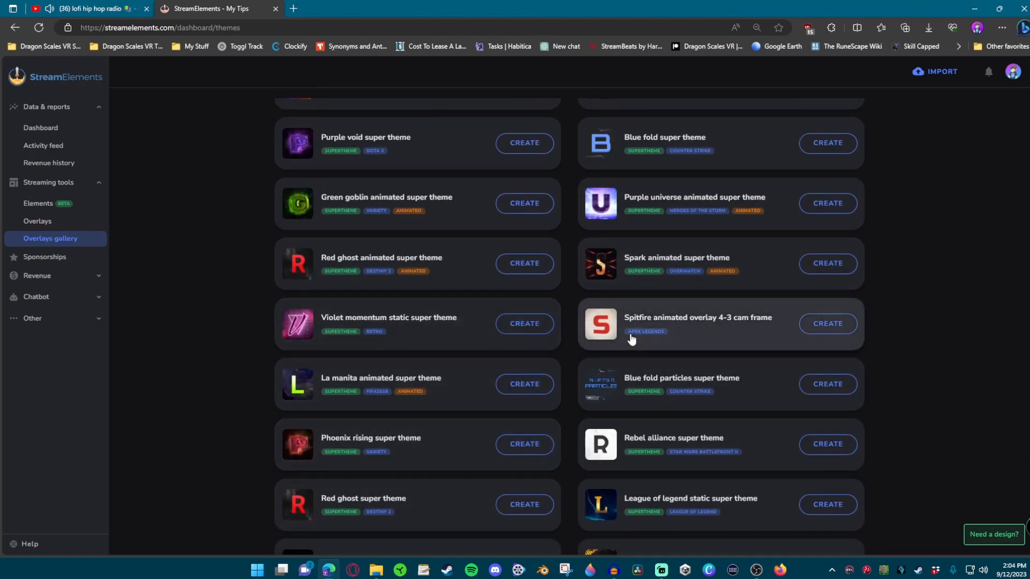
{"action": "scroll", "coordinate": [436, 334], "scroll_direction": "down", "scroll_amount": 7}
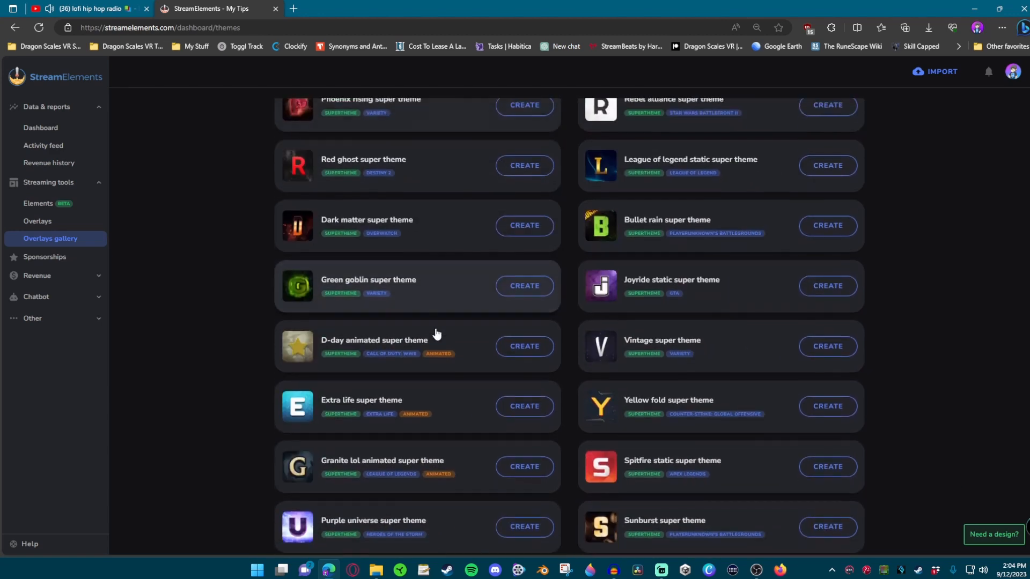
{"action": "scroll", "coordinate": [545, 343], "scroll_direction": "down", "scroll_amount": 6}
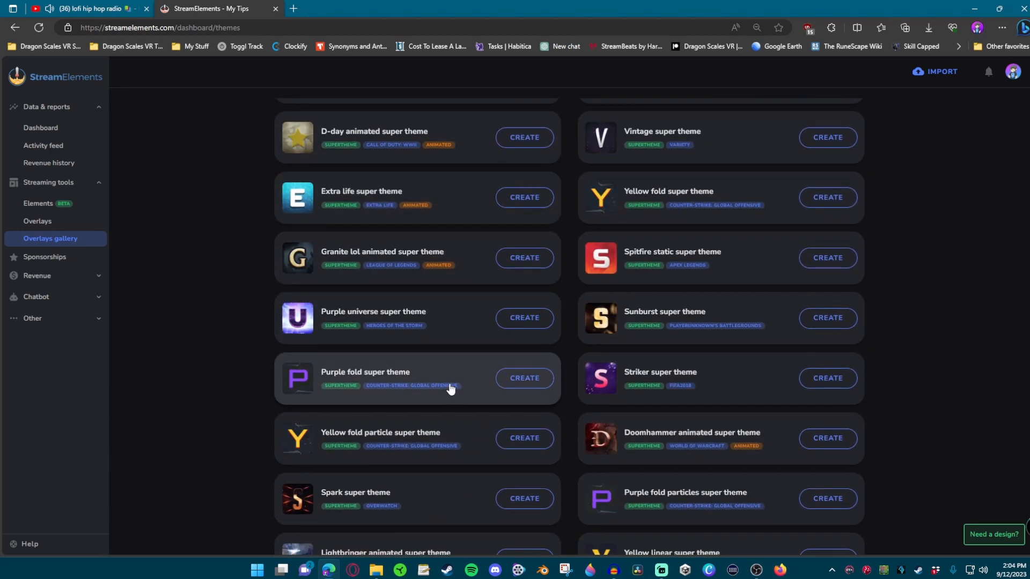
{"action": "scroll", "coordinate": [391, 460], "scroll_direction": "down", "scroll_amount": 4}
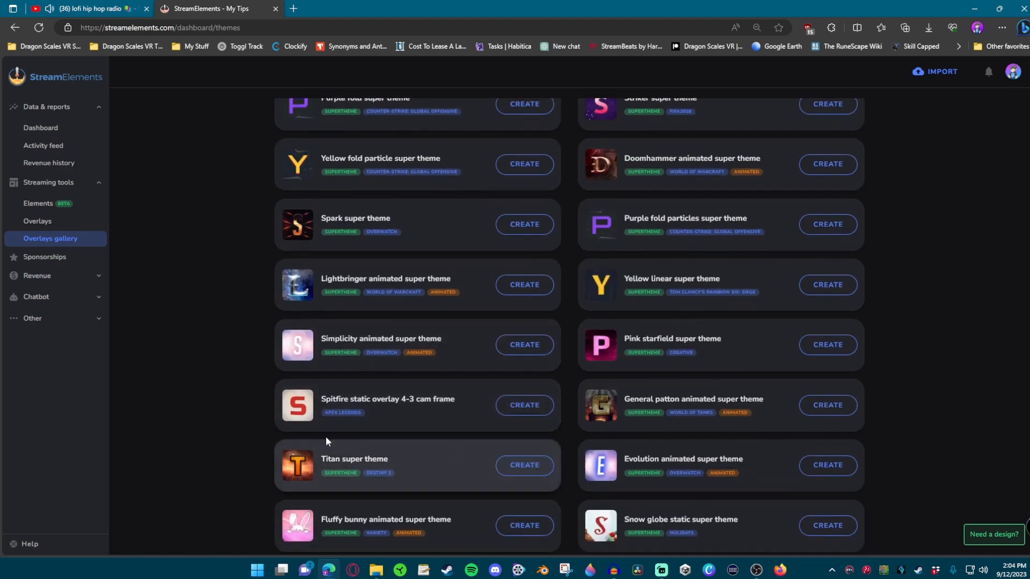
{"action": "scroll", "coordinate": [733, 409], "scroll_direction": "down", "scroll_amount": 1}
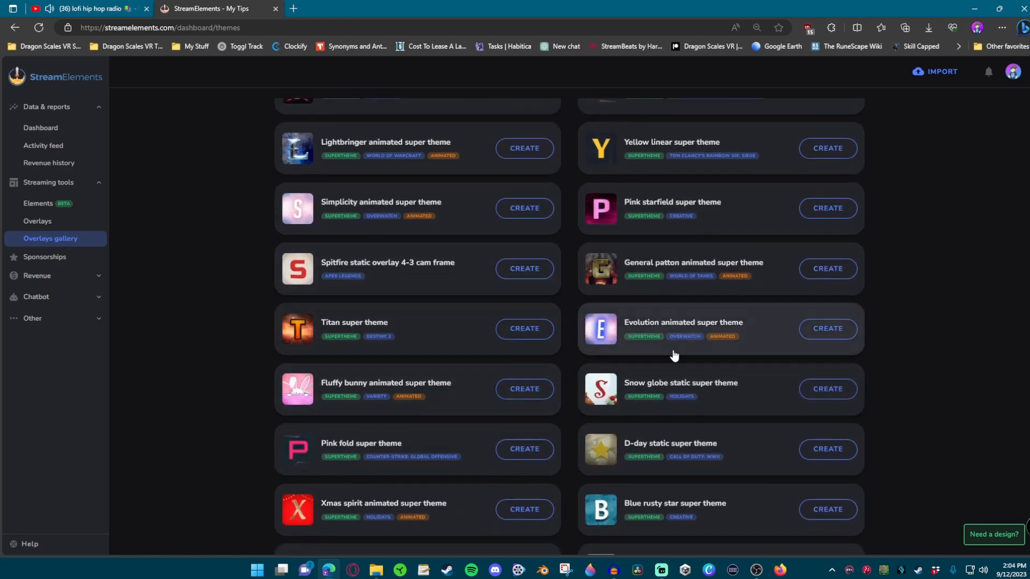
{"action": "scroll", "coordinate": [348, 326], "scroll_direction": "down", "scroll_amount": 2}
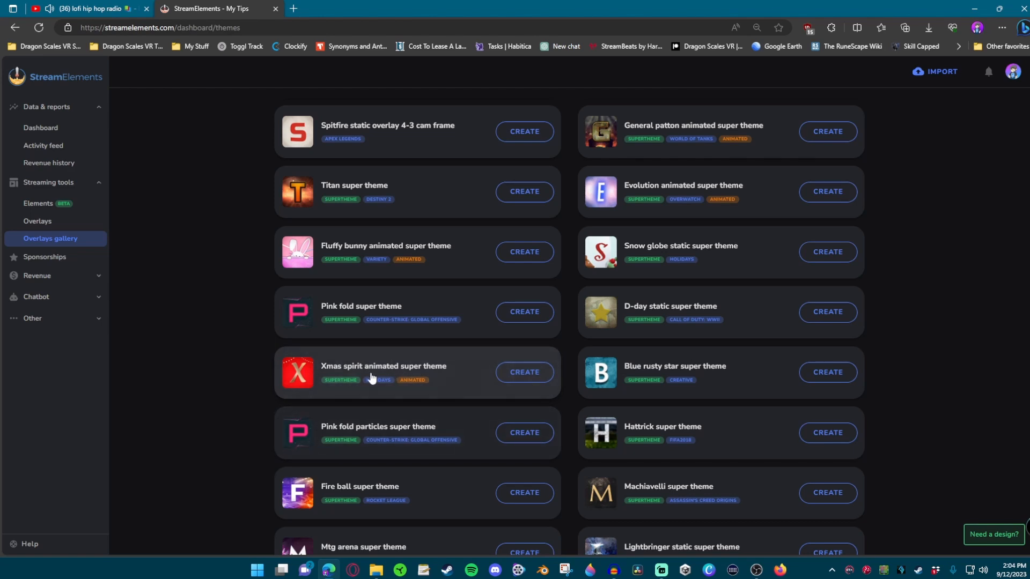
{"action": "scroll", "coordinate": [317, 252], "scroll_direction": "down", "scroll_amount": 2}
{"action": "scroll", "coordinate": [346, 370], "scroll_direction": "down", "scroll_amount": 2}
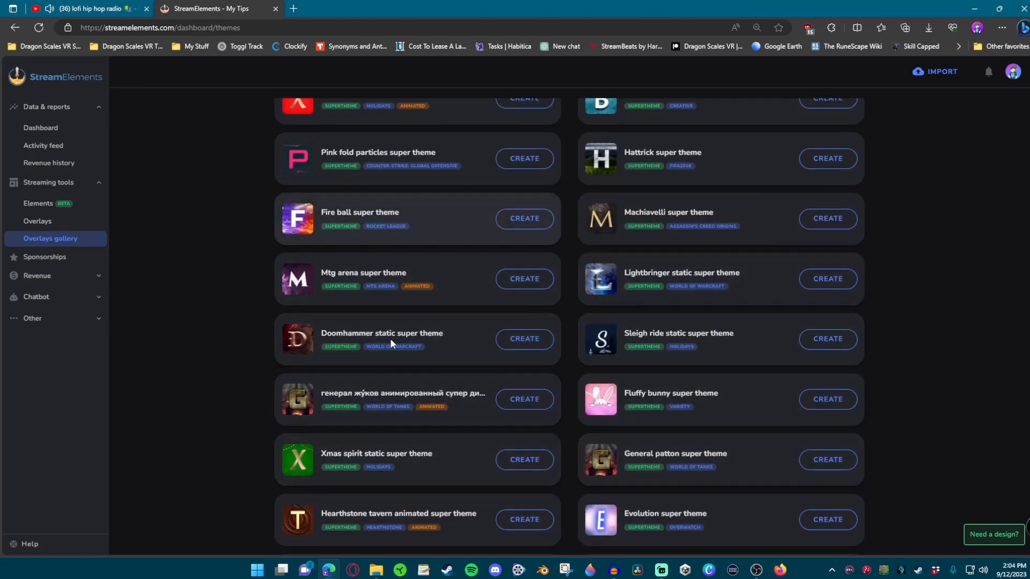
{"action": "scroll", "coordinate": [368, 413], "scroll_direction": "down", "scroll_amount": 4}
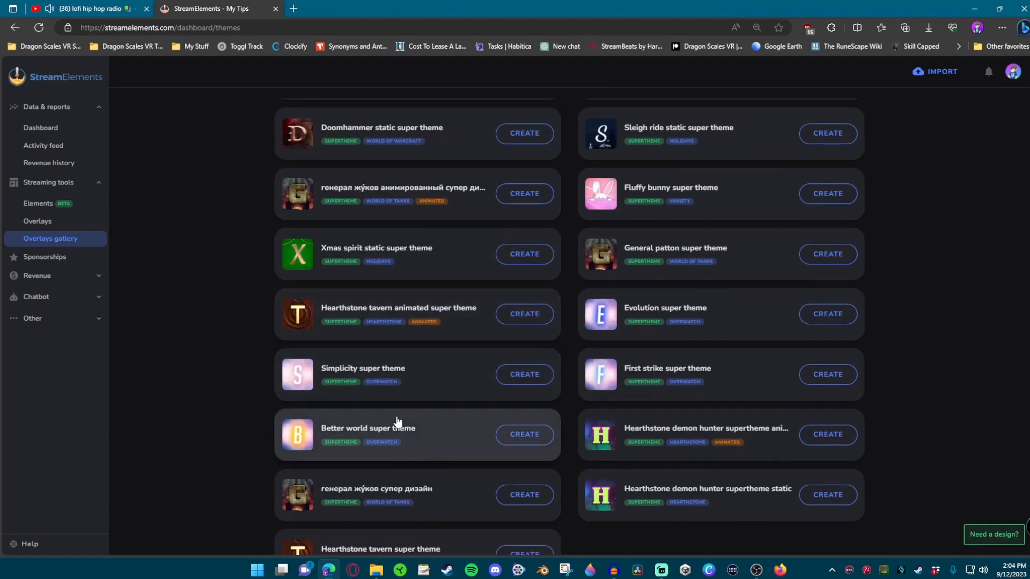
{"action": "scroll", "coordinate": [398, 420], "scroll_direction": "up", "scroll_amount": 6}
{"action": "scroll", "coordinate": [397, 399], "scroll_direction": "up", "scroll_amount": 20}
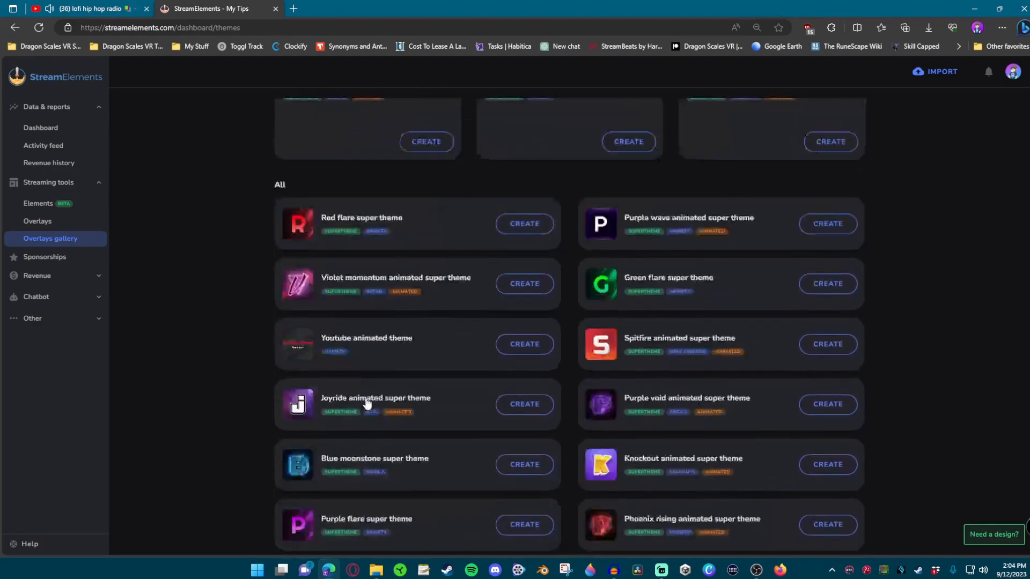
{"action": "scroll", "coordinate": [361, 409], "scroll_direction": "up", "scroll_amount": 3}
{"action": "scroll", "coordinate": [360, 397], "scroll_direction": "down", "scroll_amount": 9}
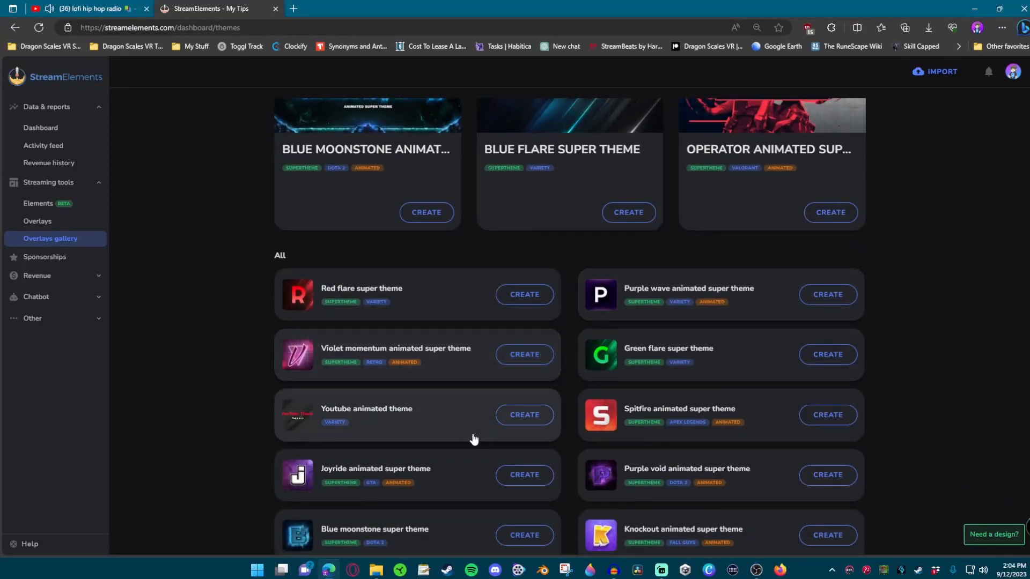
{"action": "scroll", "coordinate": [483, 424], "scroll_direction": "down", "scroll_amount": 2}
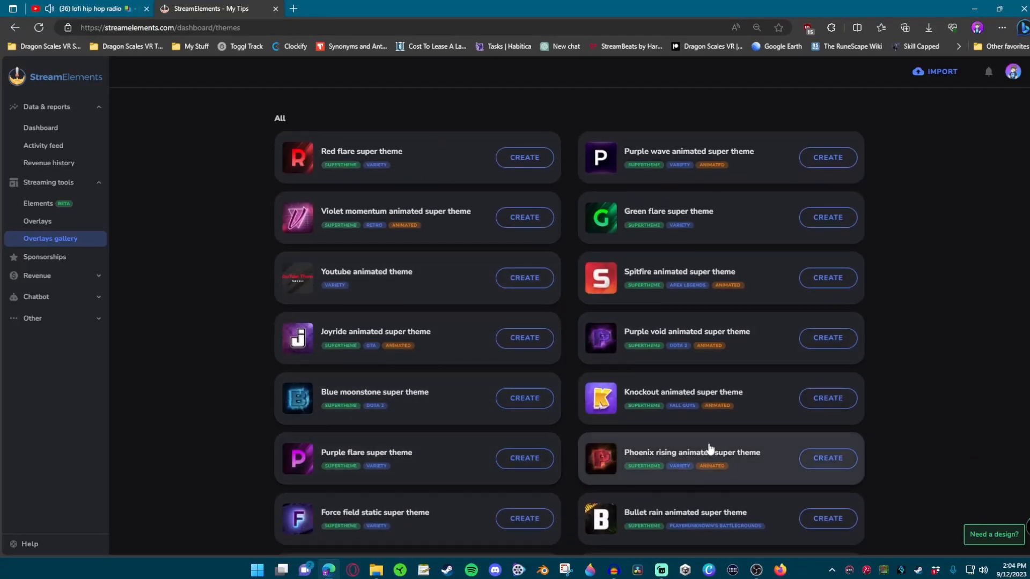
{"action": "scroll", "coordinate": [589, 409], "scroll_direction": "down", "scroll_amount": 6}
{"action": "scroll", "coordinate": [655, 410], "scroll_direction": "up", "scroll_amount": 15}
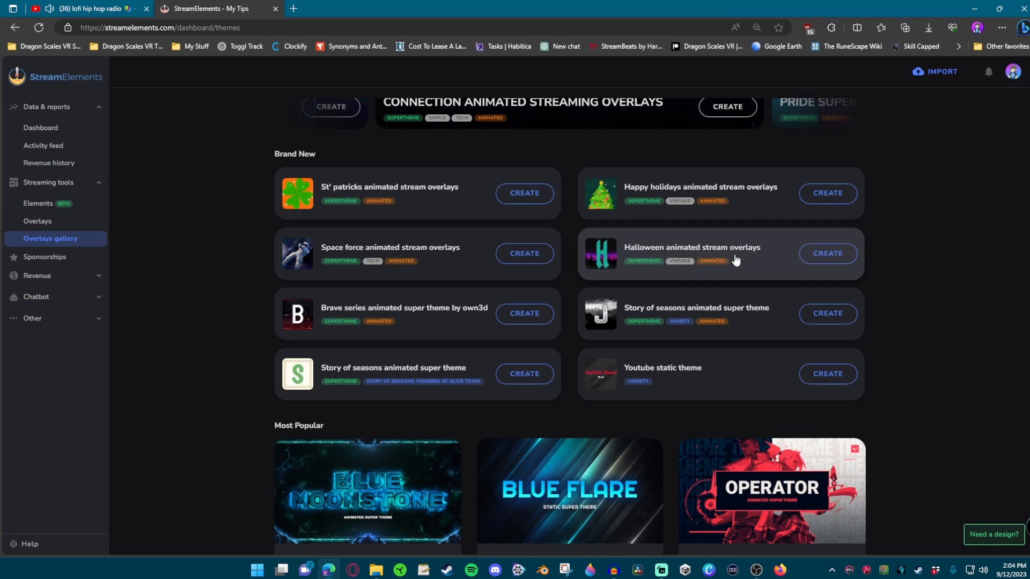
{"action": "scroll", "coordinate": [536, 349], "scroll_direction": "down", "scroll_amount": 5}
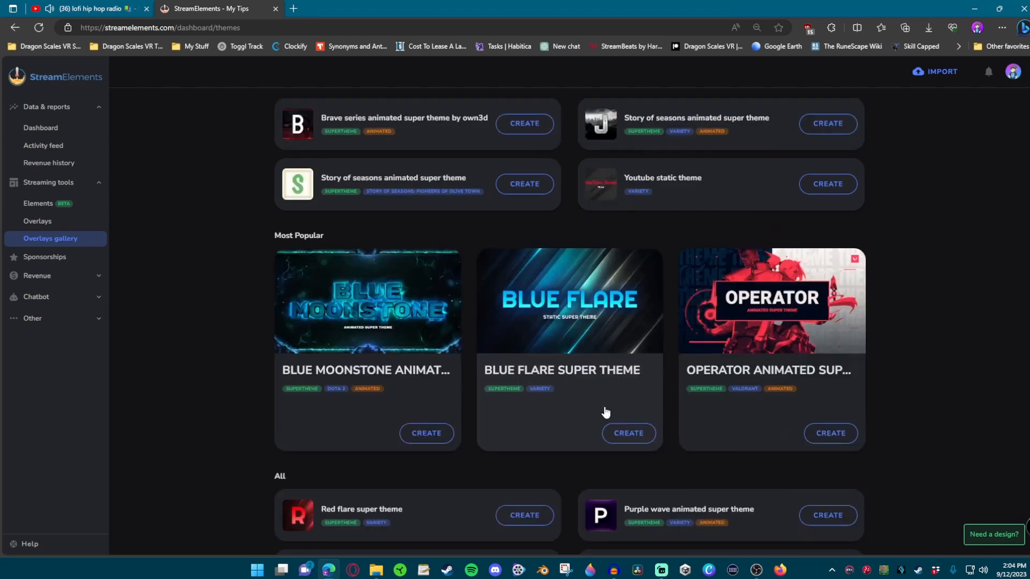
{"action": "scroll", "coordinate": [799, 322], "scroll_direction": "up", "scroll_amount": 6}
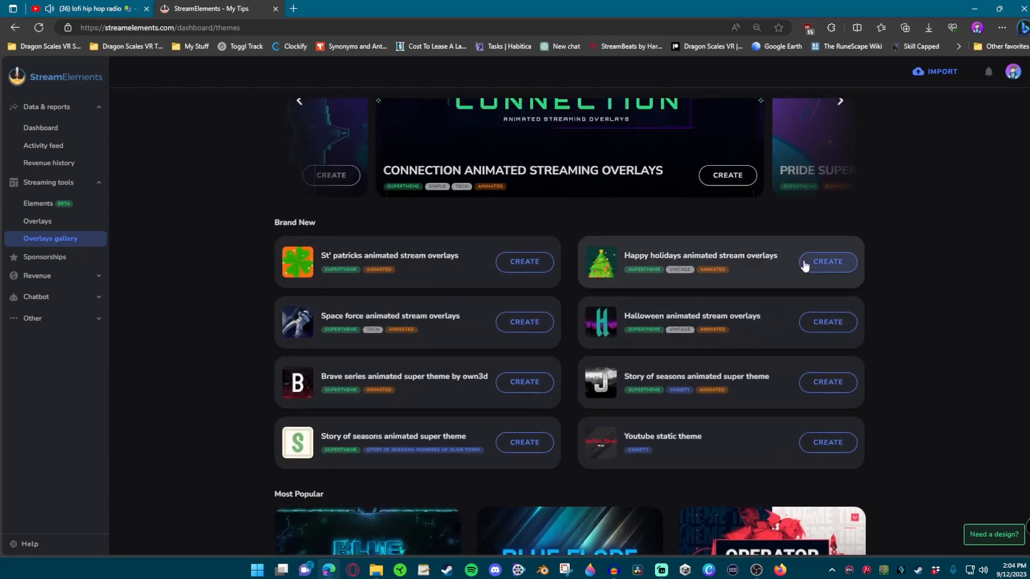
Open the Halloween animated stream overlays theme and preview its game, talk, Starting Soon, Be Right Back and ended scenes.
{"action": "left_click", "coordinate": [827, 323]}
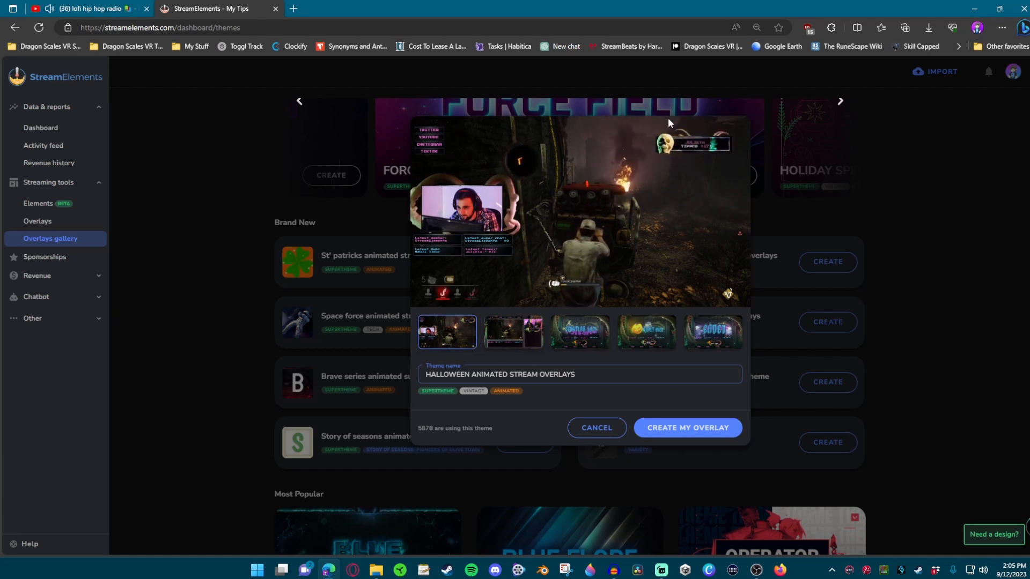
{"action": "left_click", "coordinate": [498, 344]}
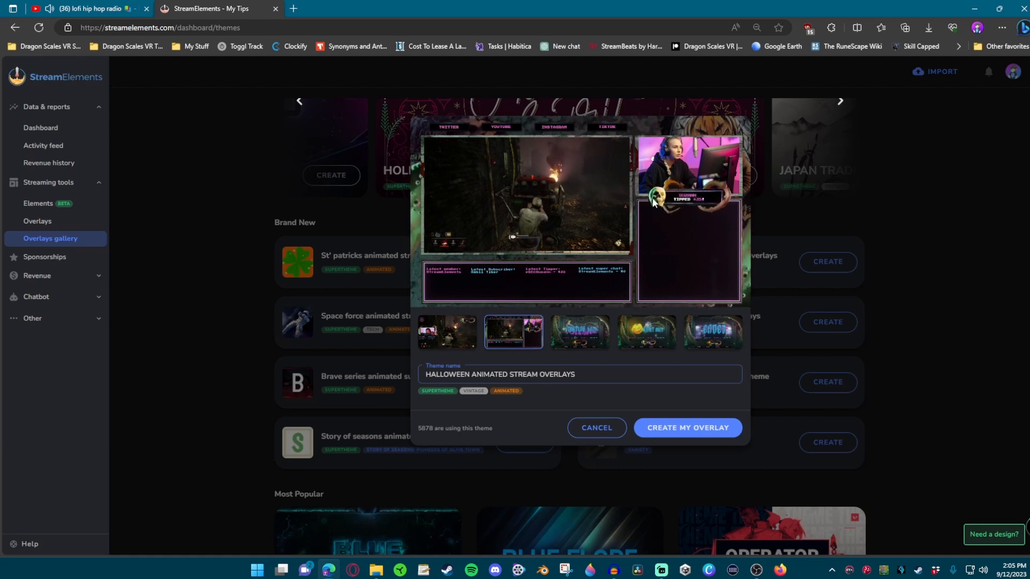
{"action": "left_click", "coordinate": [586, 337]}
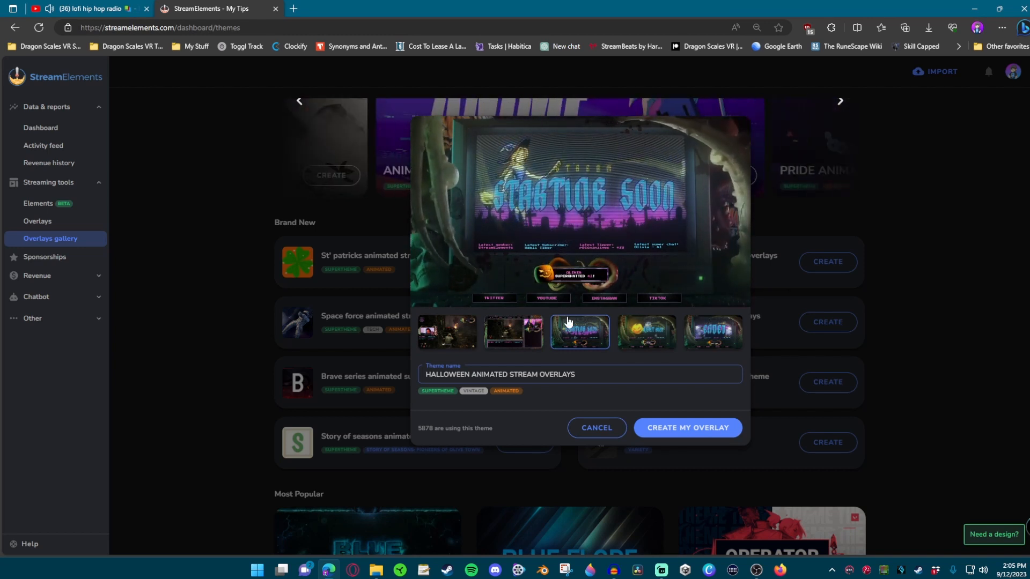
{"action": "left_click", "coordinate": [647, 331]}
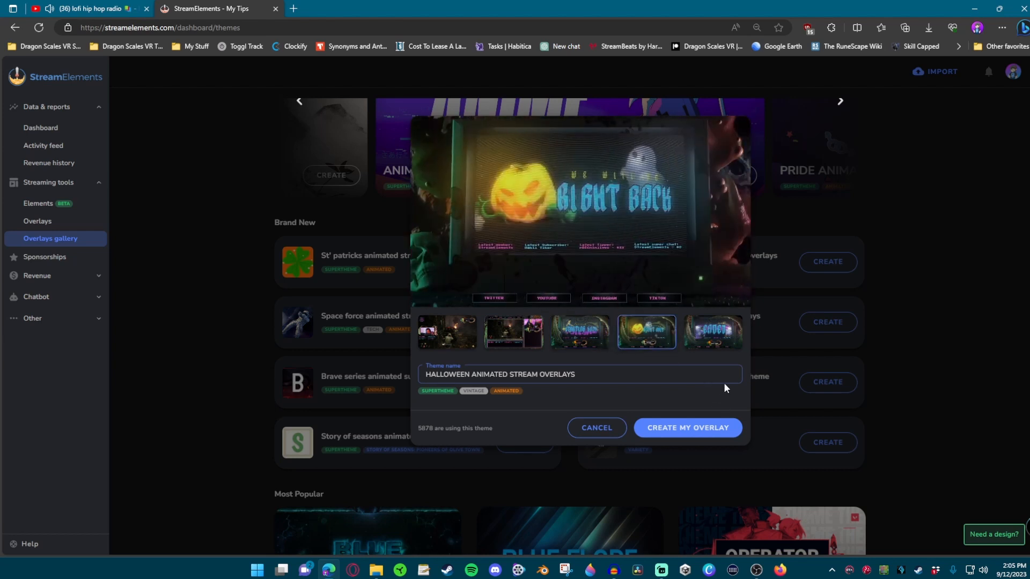
{"action": "left_click", "coordinate": [713, 341]}
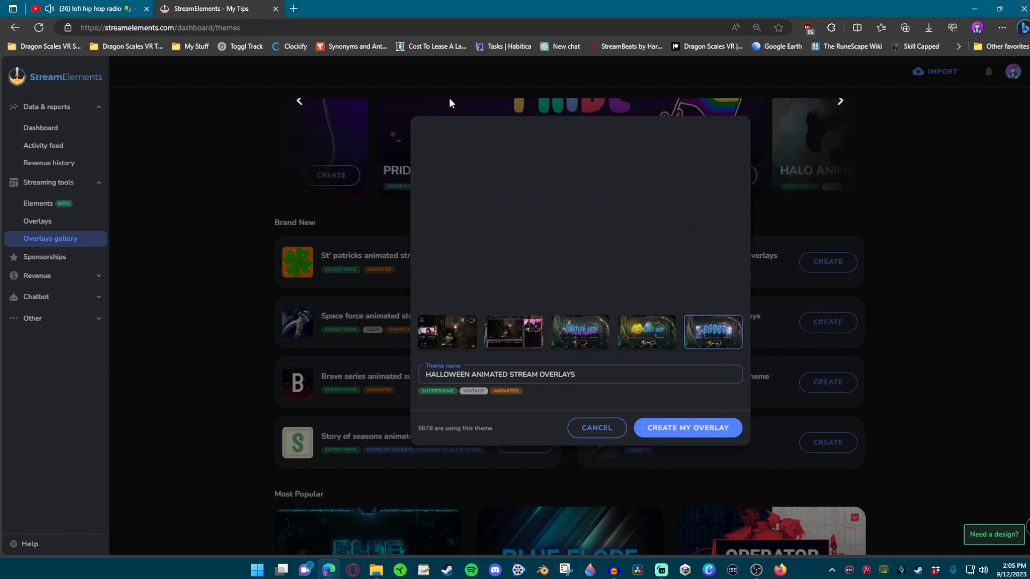
Create personal overlays from the Halloween animated stream overlays theme and go to the My Overlays page.
{"action": "left_click", "coordinate": [493, 346]}
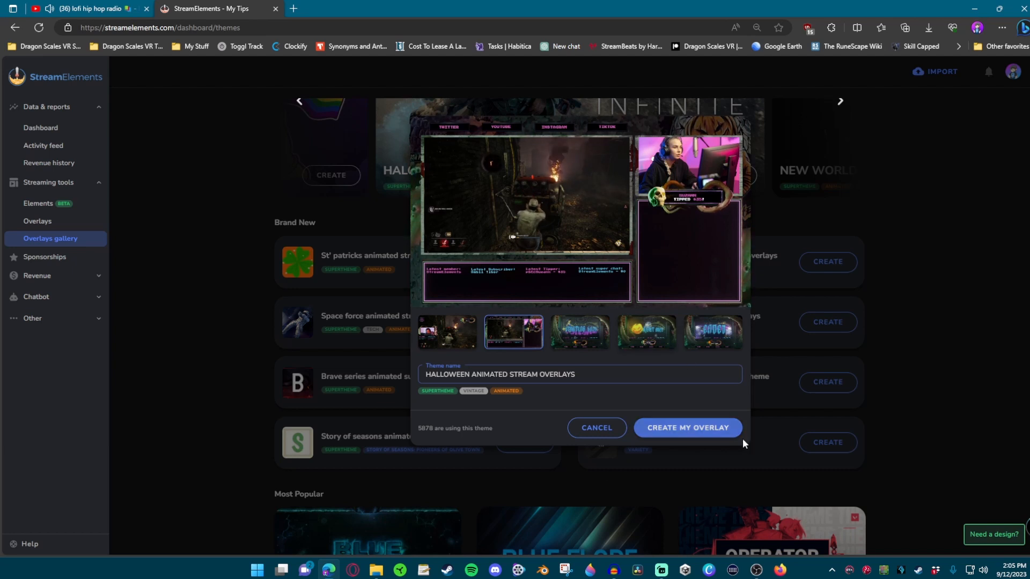
{"action": "left_click", "coordinate": [697, 428]}
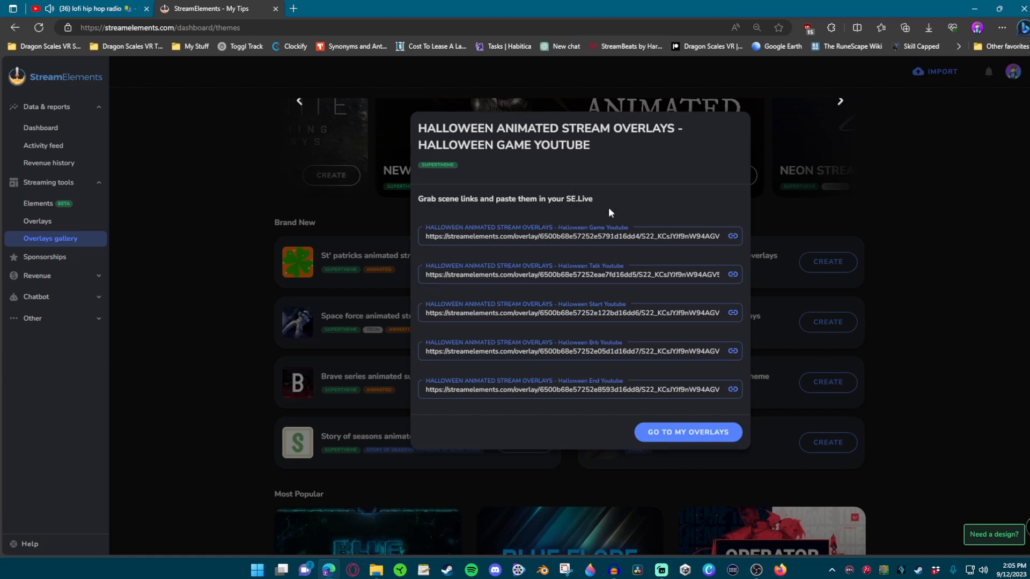
{"action": "left_click", "coordinate": [970, 190]}
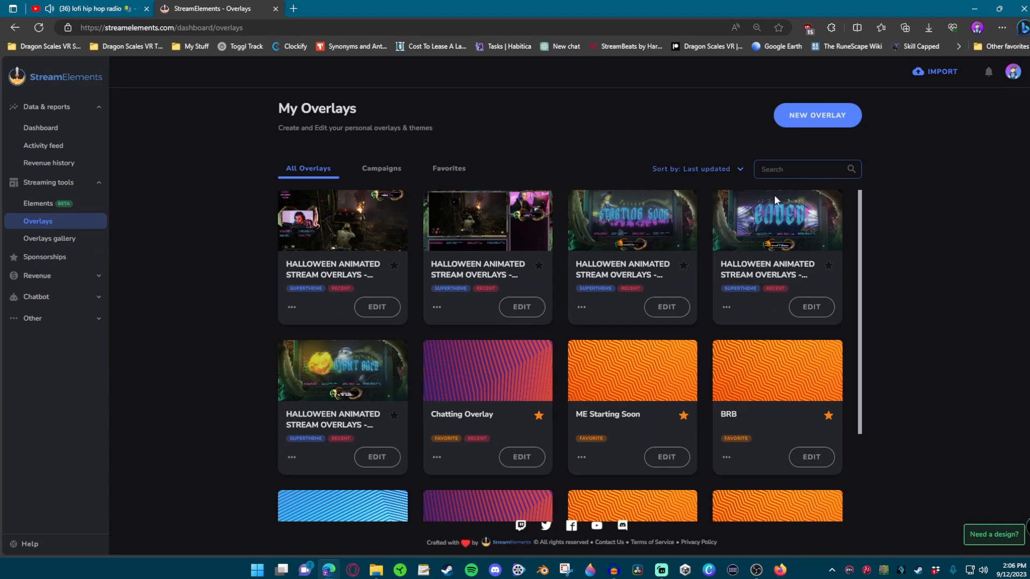
Look through the saved overlays, open the Halloween Starting Soon overlay in the editor, and select its AlertBox 16 layer.
{"action": "scroll", "coordinate": [368, 248], "scroll_direction": "down", "scroll_amount": 3}
{"action": "scroll", "coordinate": [376, 344], "scroll_direction": "up", "scroll_amount": 3}
{"action": "scroll", "coordinate": [751, 349], "scroll_direction": "down", "scroll_amount": 7}
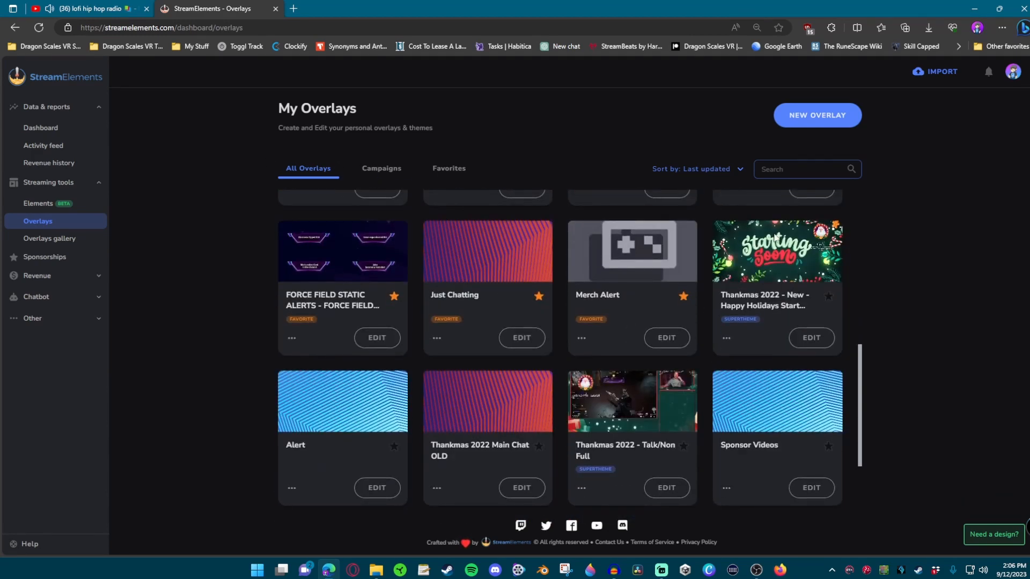
{"action": "scroll", "coordinate": [367, 255], "scroll_direction": "down", "scroll_amount": 5}
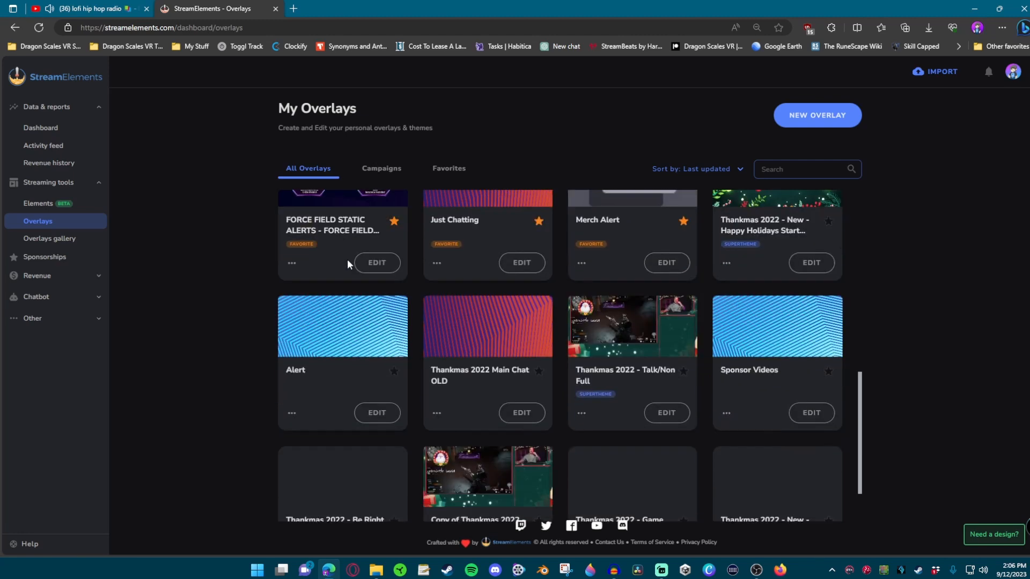
{"action": "scroll", "coordinate": [548, 430], "scroll_direction": "up", "scroll_amount": 12}
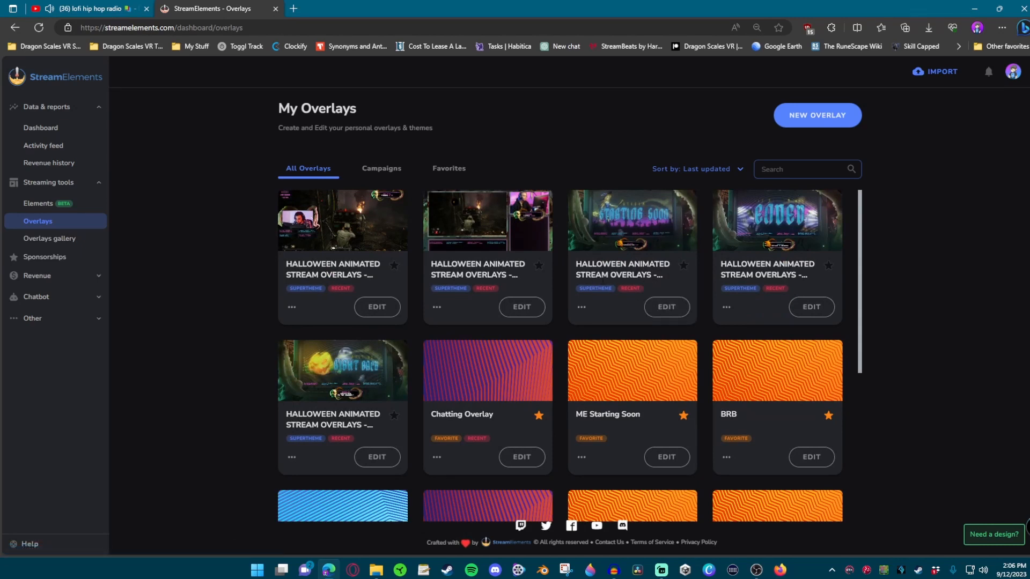
{"action": "left_click", "coordinate": [674, 312]}
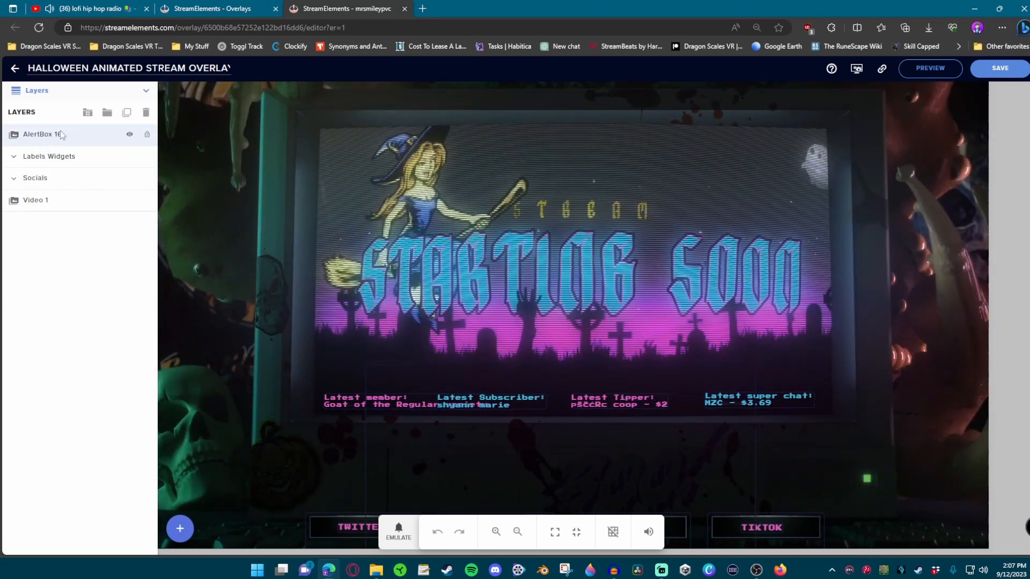
{"action": "left_click", "coordinate": [60, 135]}
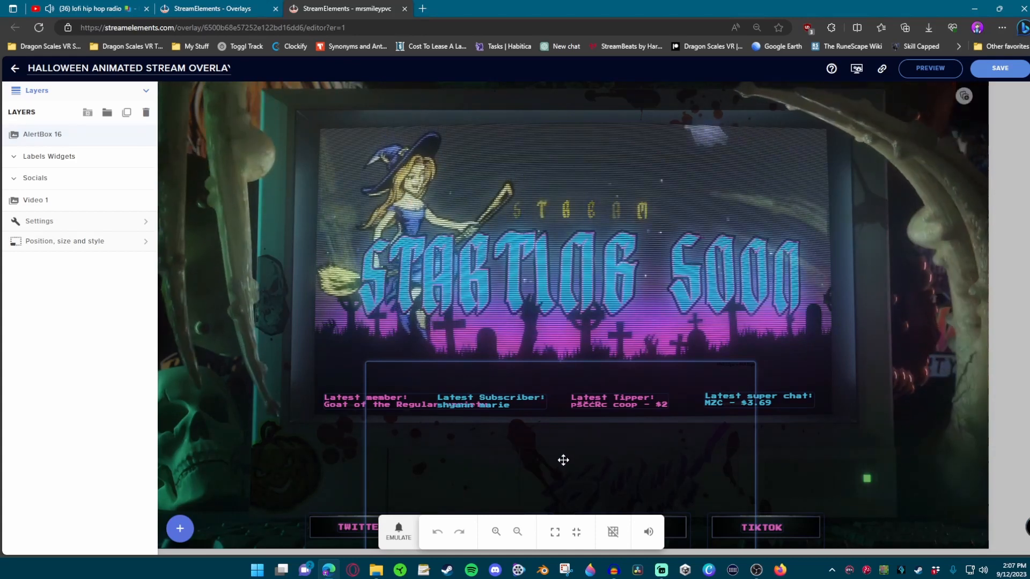
Nudge the AlertBox 16 frame near the overlay's lower centre and move the floating editing controls up to the top of the canvas.
{"action": "mouse_move", "coordinate": [563, 460]}
{"action": "left_mouse_down"}
{"action": "mouse_move", "coordinate": [595, 275]}
{"action": "mouse_move", "coordinate": [572, 179]}
{"action": "mouse_move", "coordinate": [580, 456]}
{"action": "mouse_move", "coordinate": [559, 478]}
{"action": "left_mouse_up"}
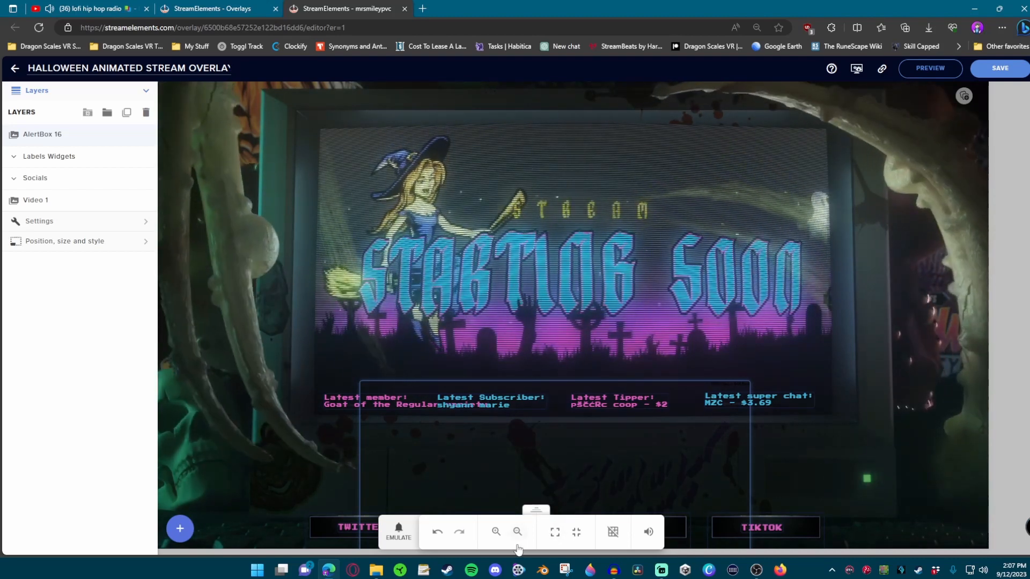
{"action": "left_click_drag", "start_coordinate": [536, 511], "coordinate": [317, 114]}
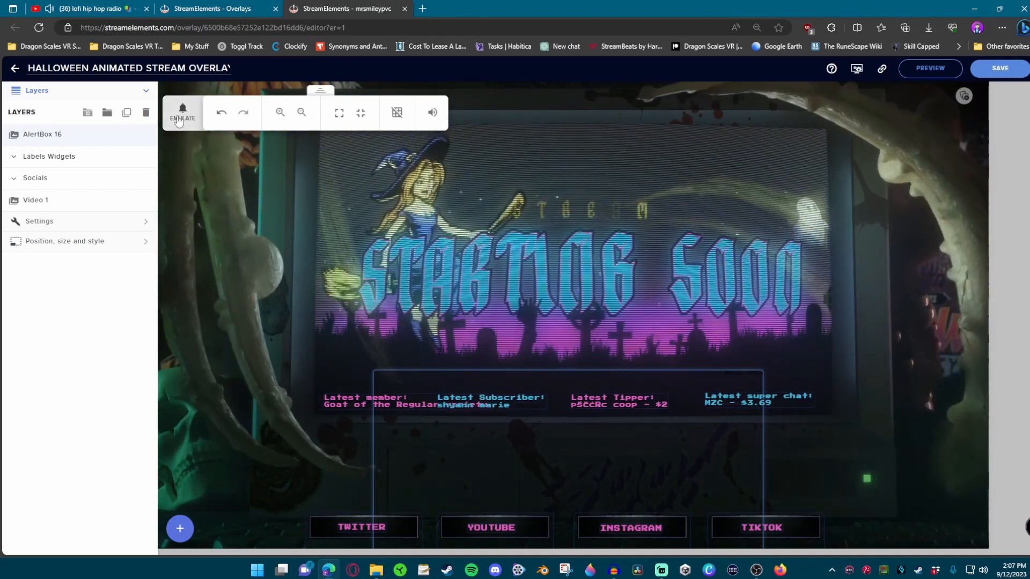
{"action": "left_click_drag", "start_coordinate": [318, 91], "coordinate": [365, 96]}
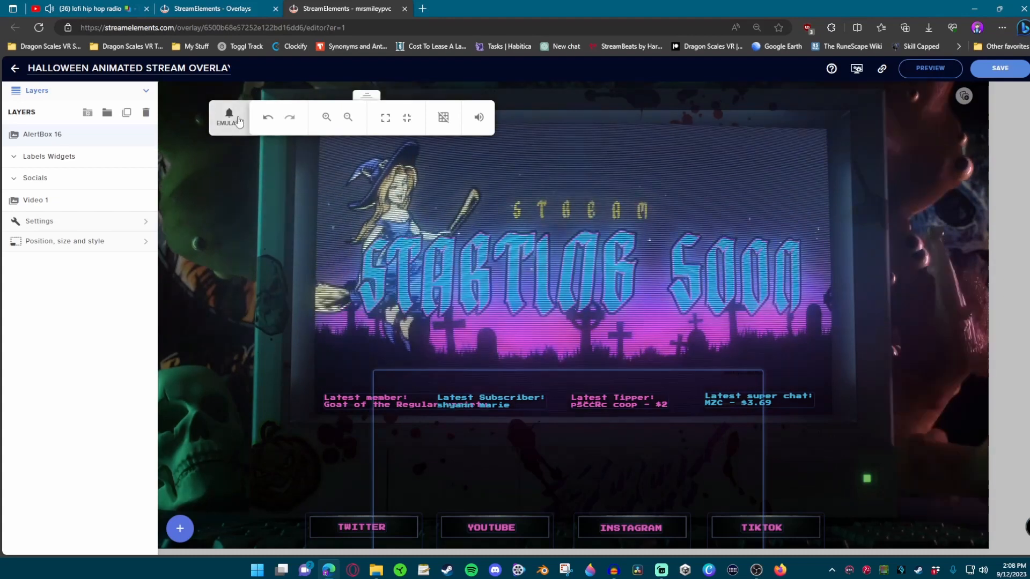
Emulate a $10 tip event to test the alert box and look through the other event types.
{"action": "left_click", "coordinate": [230, 116]}
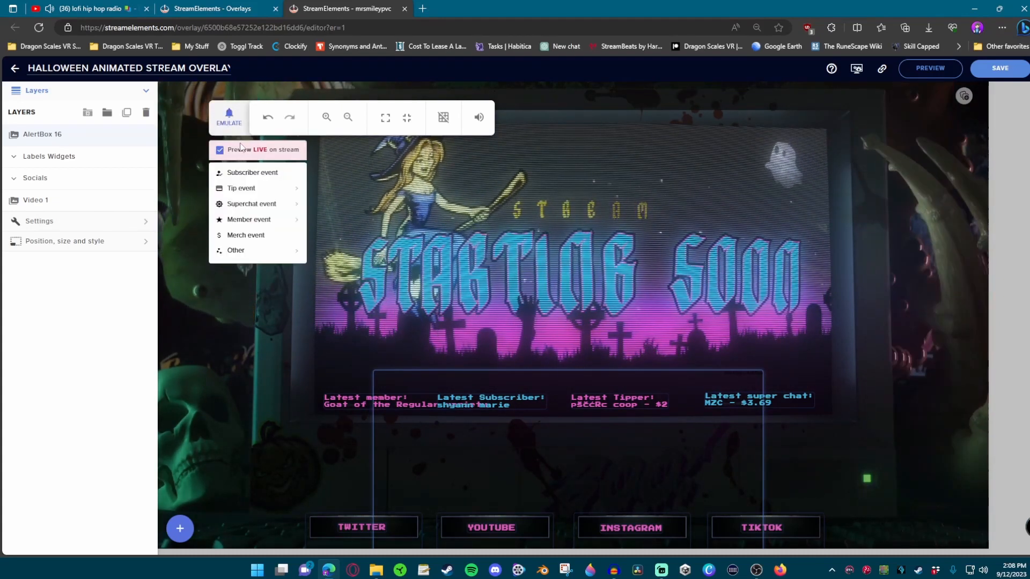
{"action": "mouse_move", "coordinate": [253, 193]}
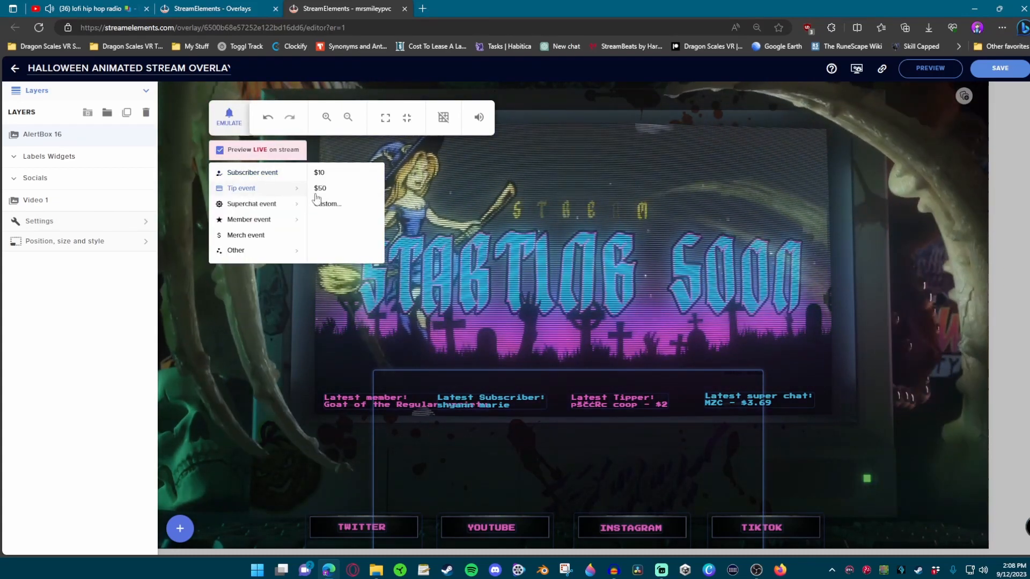
{"action": "mouse_move", "coordinate": [275, 209]}
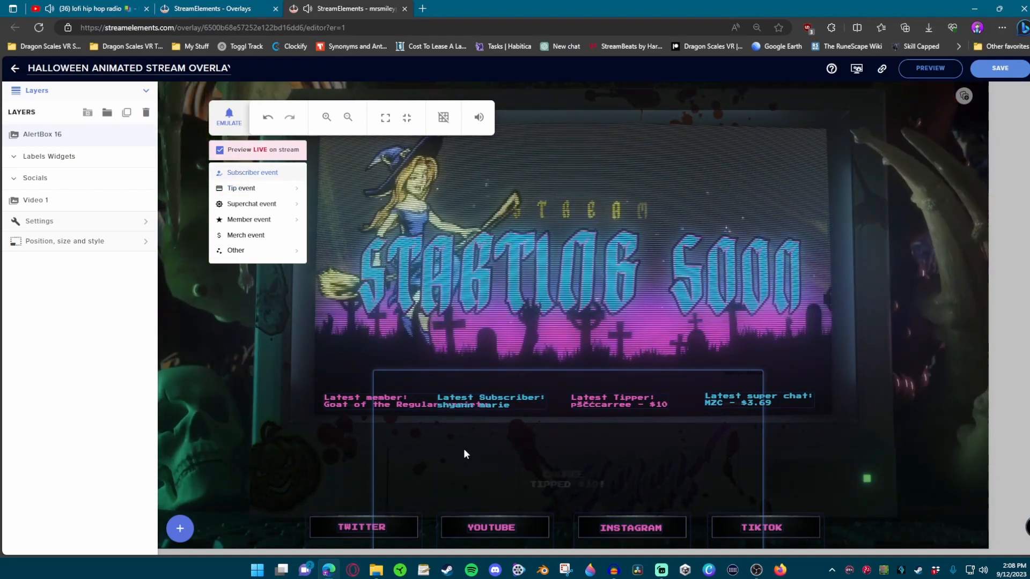
{"action": "mouse_move", "coordinate": [258, 251]}
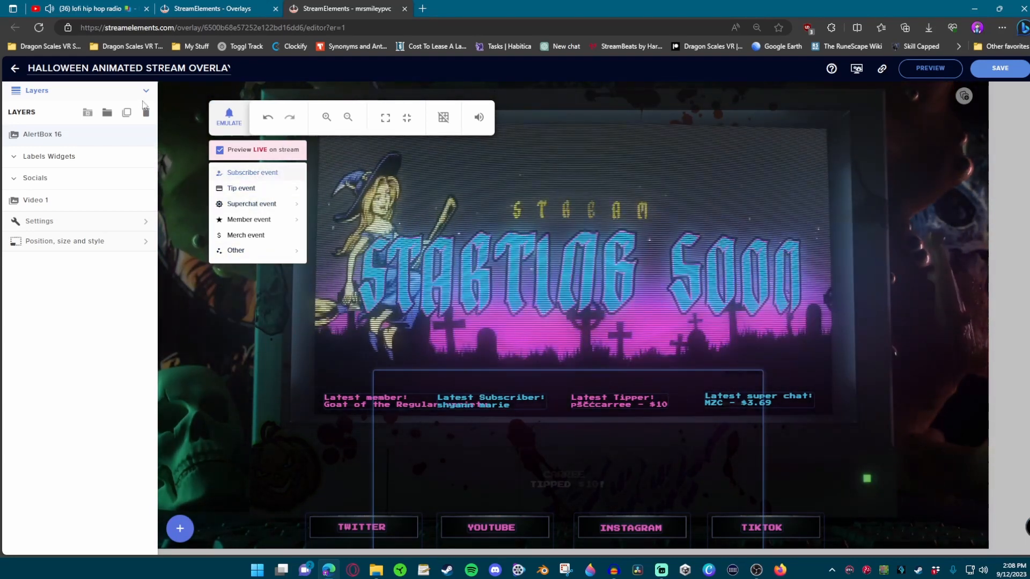
{"action": "left_click", "coordinate": [111, 345]}
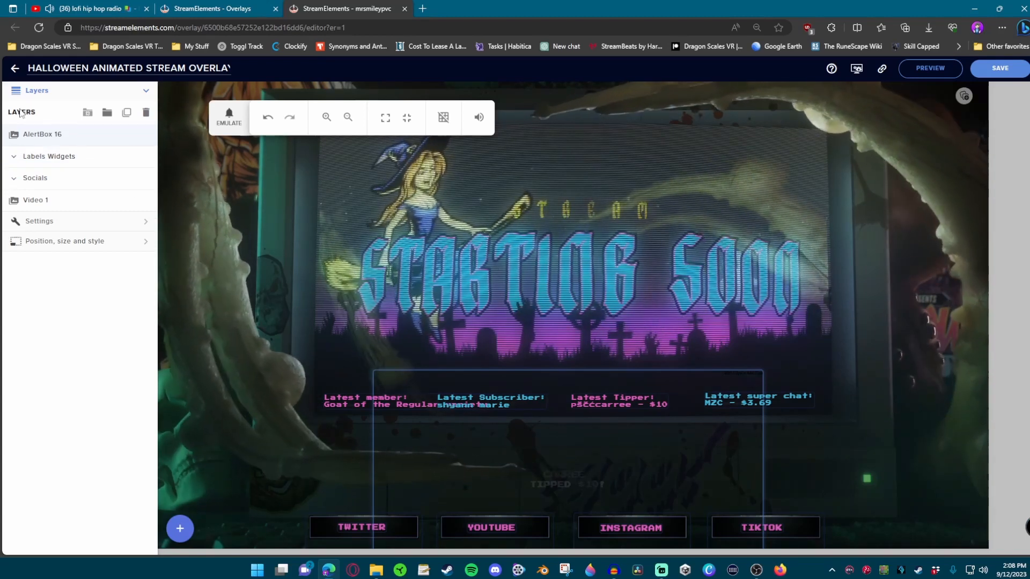
Expand the Labels Widgets group and move the AlertBox 16 frame up to the centre of the Starting Soon screen.
{"action": "left_click", "coordinate": [15, 156]}
{"action": "left_click", "coordinate": [82, 182]}
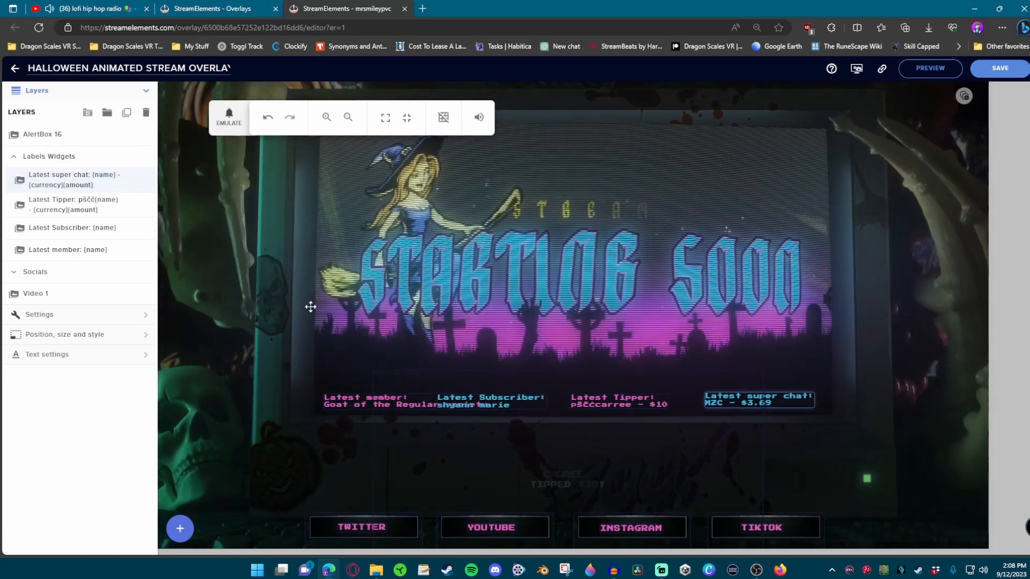
{"action": "left_click", "coordinate": [110, 173]}
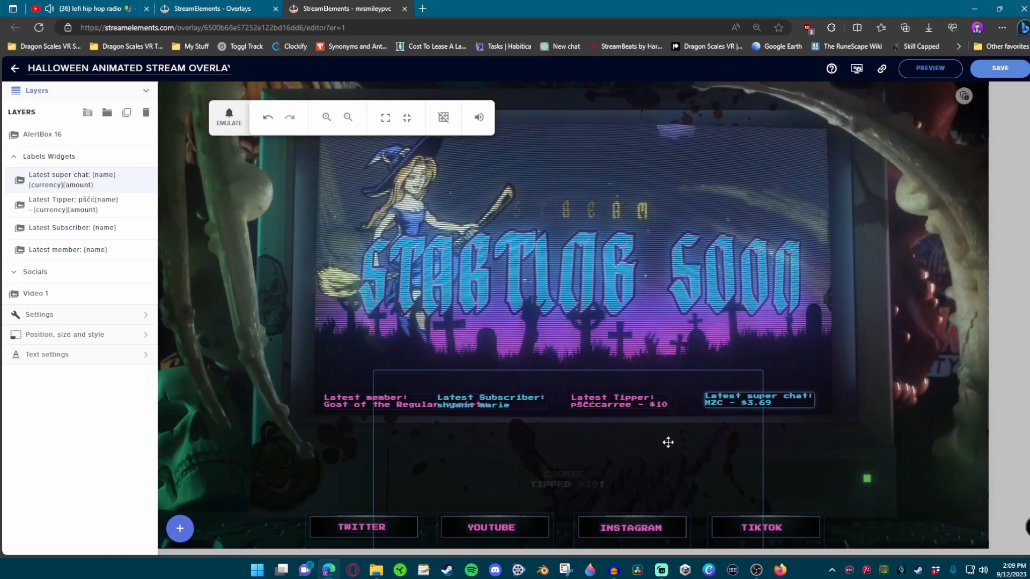
{"action": "left_click", "coordinate": [514, 419]}
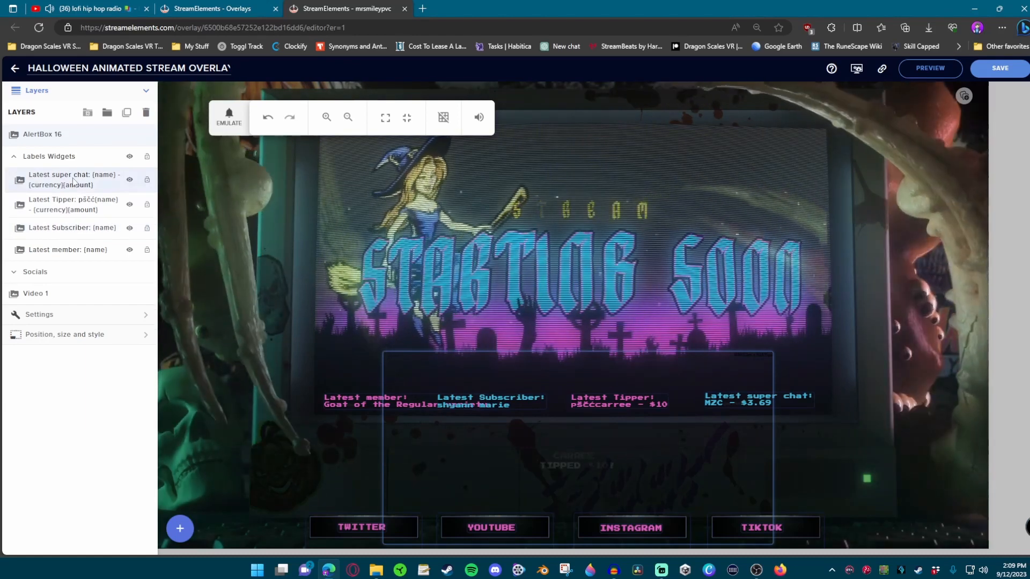
{"action": "left_click", "coordinate": [73, 228]}
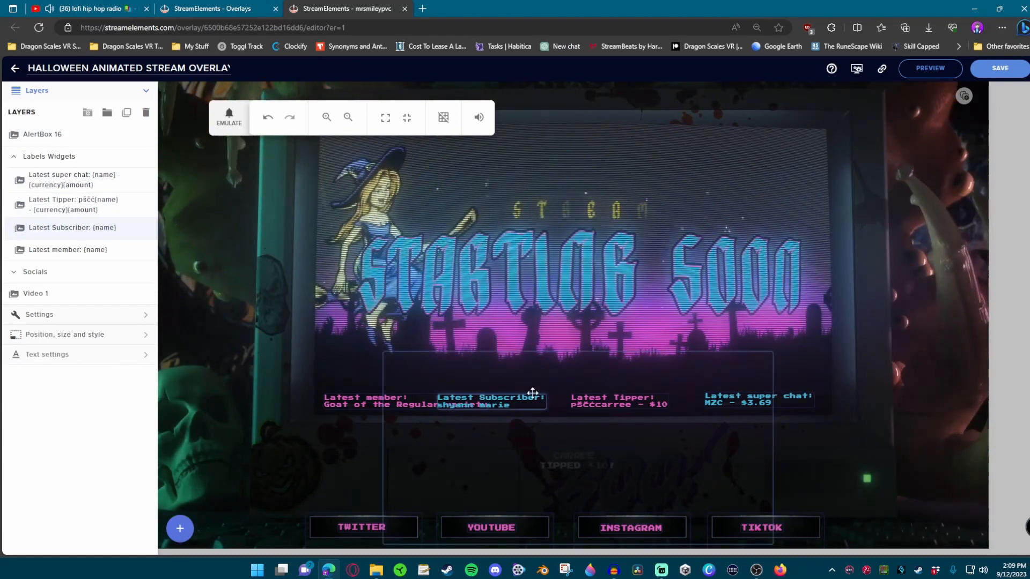
{"action": "left_click_drag", "start_coordinate": [536, 395], "coordinate": [477, 244]}
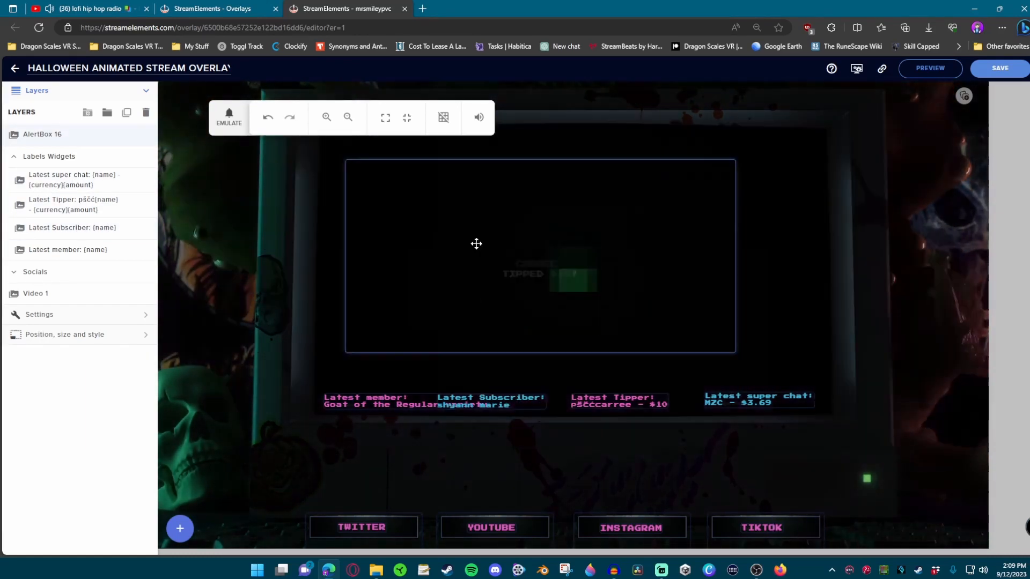
Separate the overlapping Latest Member and Latest Subscriber labels into one row, and shift the whole Labels Widgets group slightly right and down.
{"action": "mouse_move", "coordinate": [491, 400]}
{"action": "left_mouse_down"}
{"action": "mouse_move", "coordinate": [518, 392]}
{"action": "mouse_move", "coordinate": [483, 392]}
{"action": "left_mouse_up"}
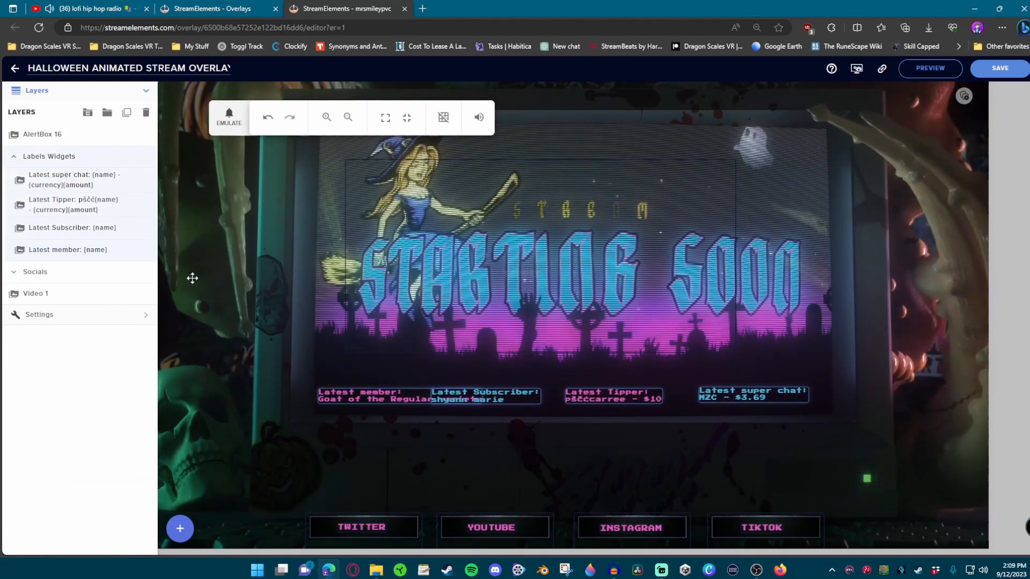
{"action": "left_click", "coordinate": [114, 229]}
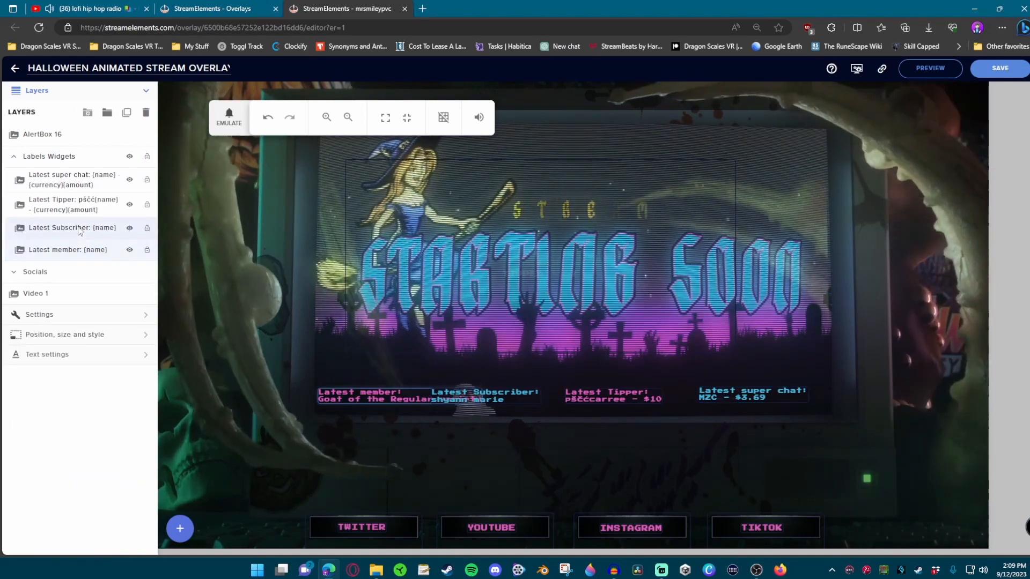
{"action": "left_click_drag", "start_coordinate": [478, 398], "coordinate": [519, 389]}
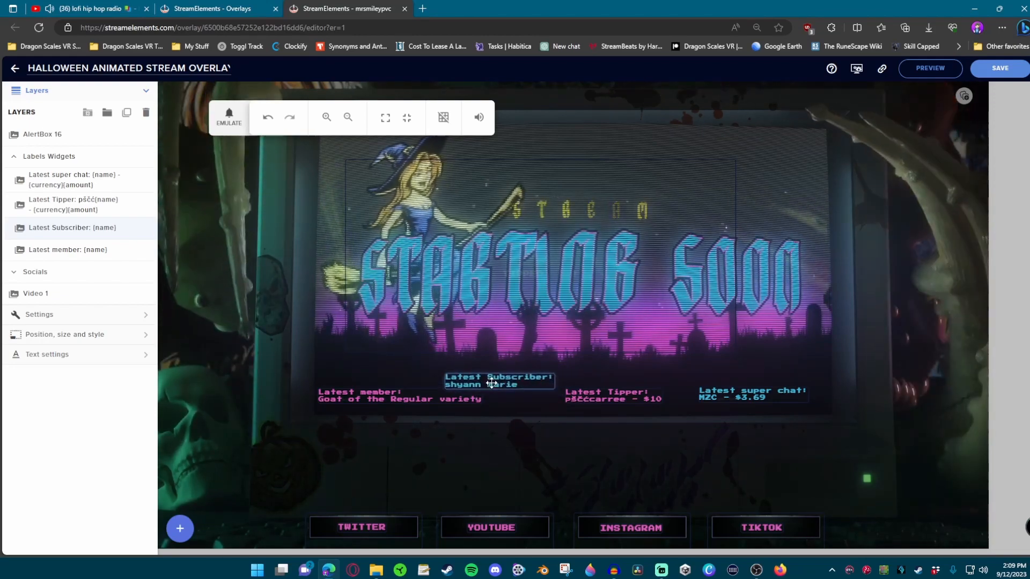
{"action": "left_click_drag", "start_coordinate": [390, 401], "coordinate": [394, 401]}
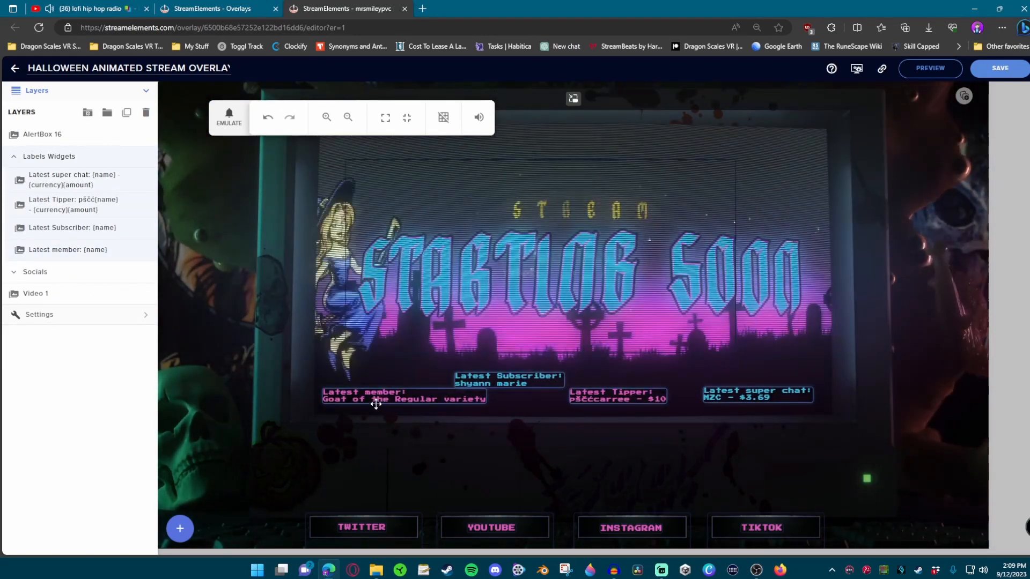
{"action": "left_click", "coordinate": [378, 401]}
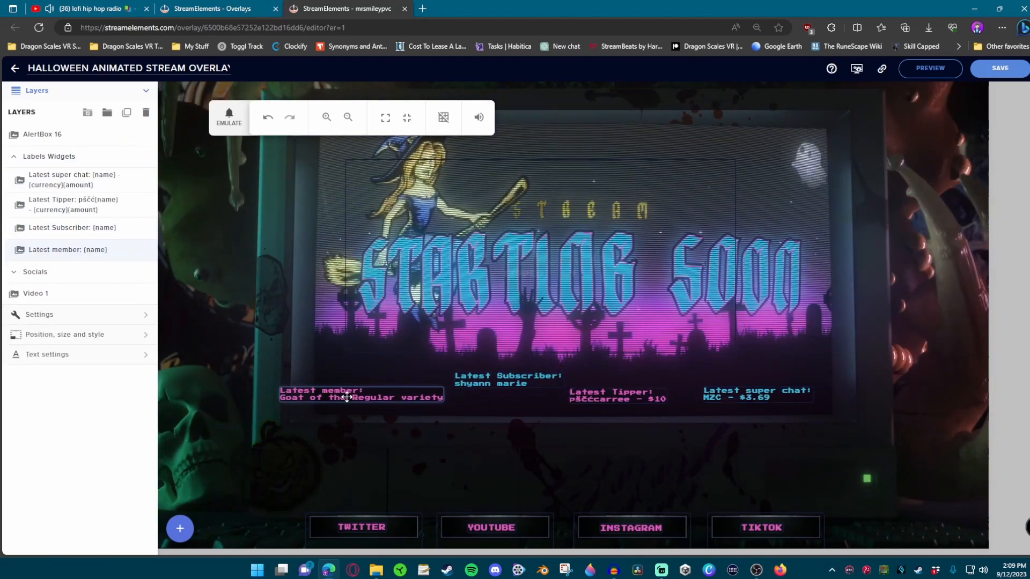
{"action": "left_click_drag", "start_coordinate": [347, 397], "coordinate": [346, 398]}
{"action": "left_click", "coordinate": [479, 378]}
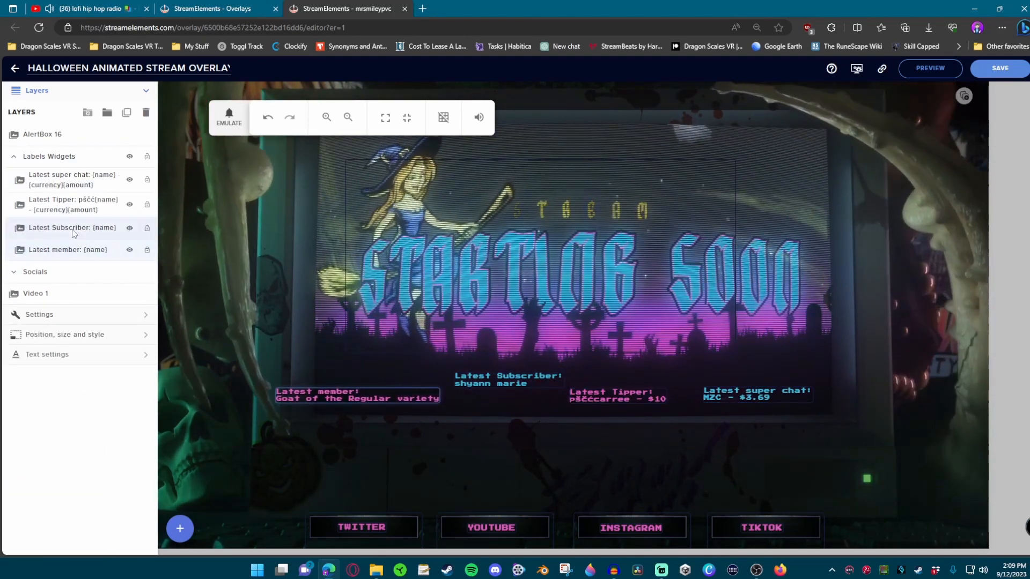
{"action": "left_click_drag", "start_coordinate": [492, 380], "coordinate": [485, 396]}
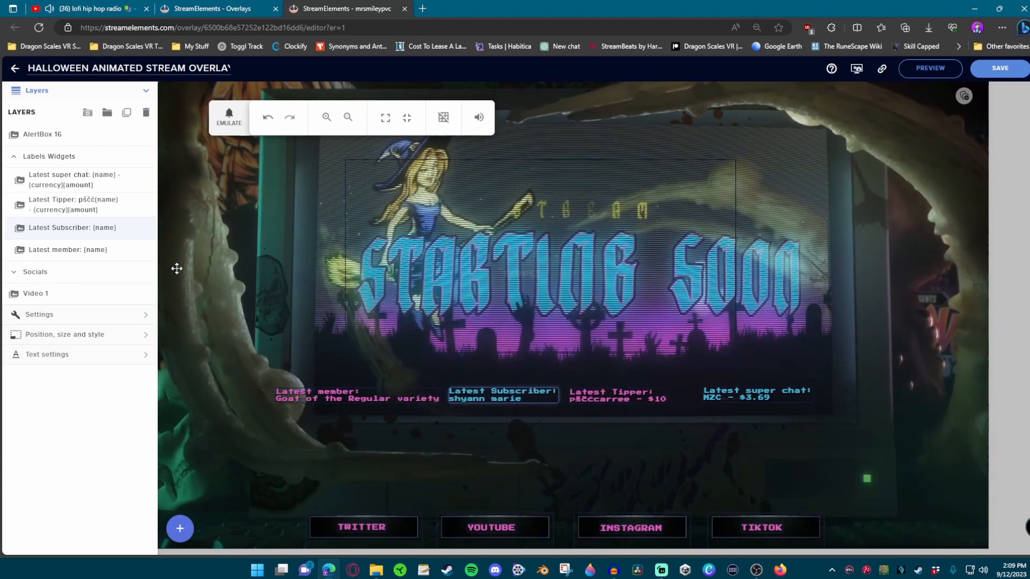
{"action": "left_click", "coordinate": [36, 156]}
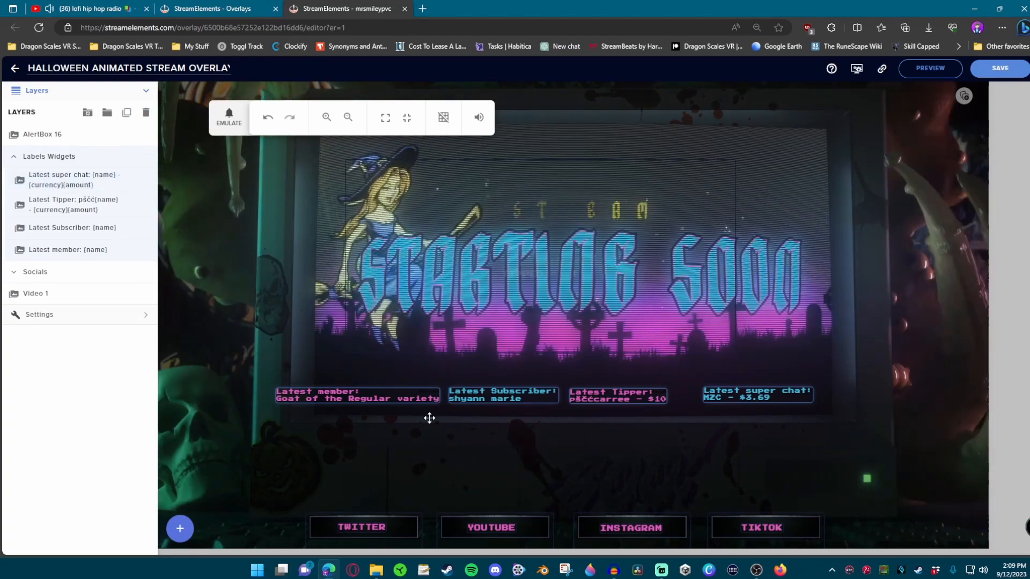
{"action": "left_click_drag", "start_coordinate": [473, 391], "coordinate": [509, 403]}
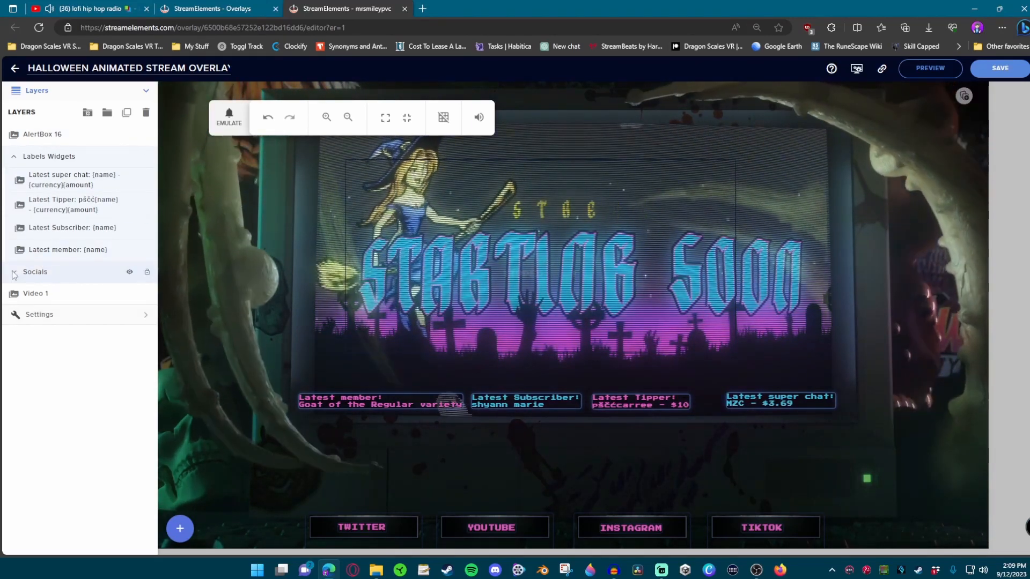
Expand the Socials layers, save the Starting Soon overlay and copy its overlay URL.
{"action": "left_click", "coordinate": [35, 271]}
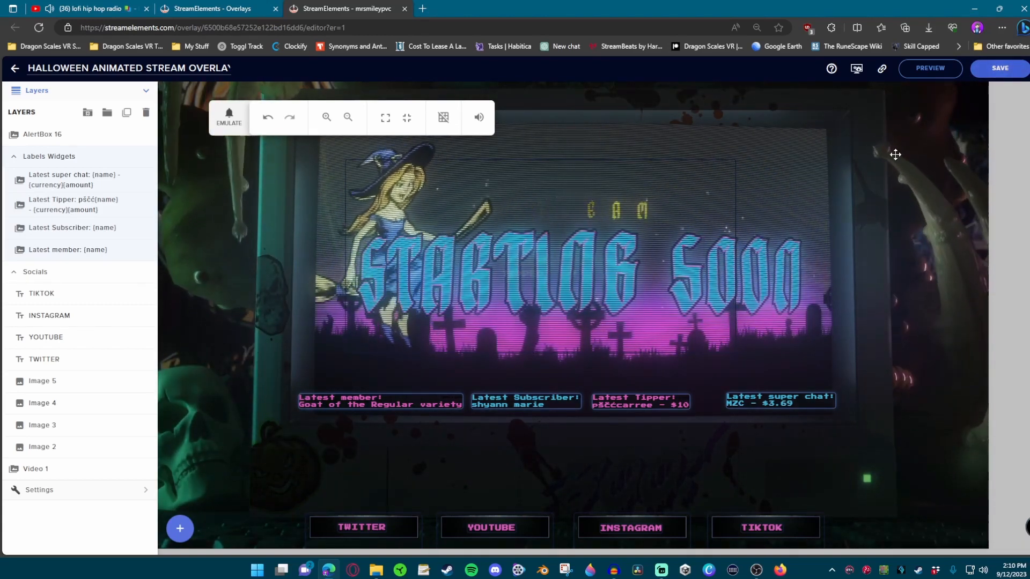
{"action": "key", "text": "ctrl+s"}
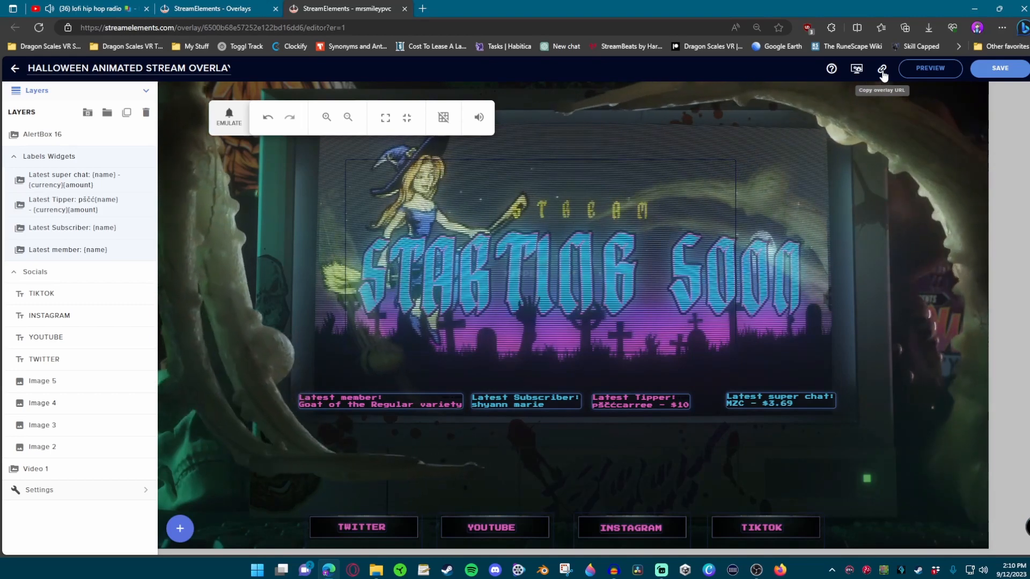
{"action": "left_click", "coordinate": [881, 70]}
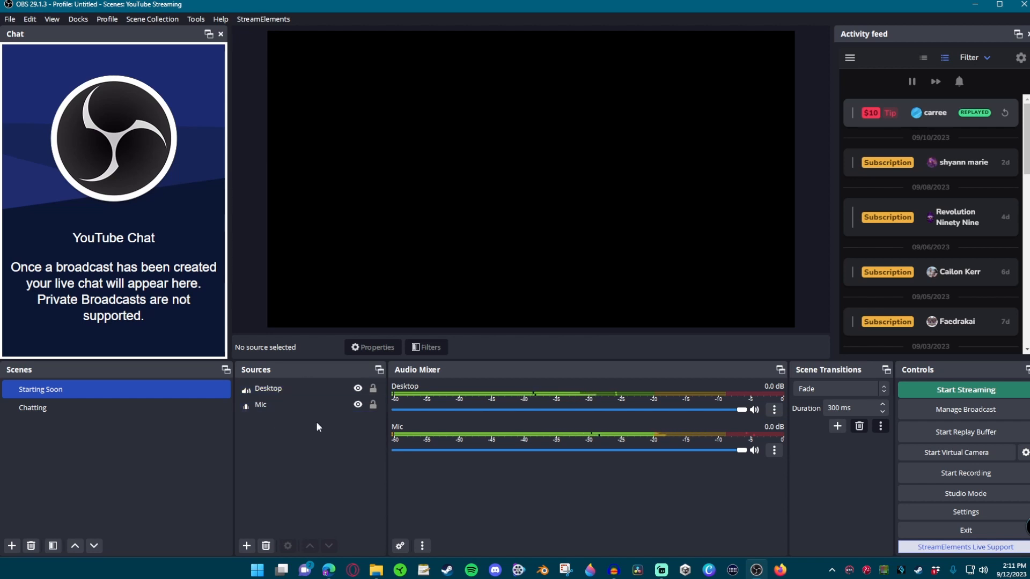
Switch to OBS and add a new Browser source named SS Overlay to the Starting Soon scene.
{"action": "right_click", "coordinate": [289, 446]}
{"action": "mouse_move", "coordinate": [317, 451]}
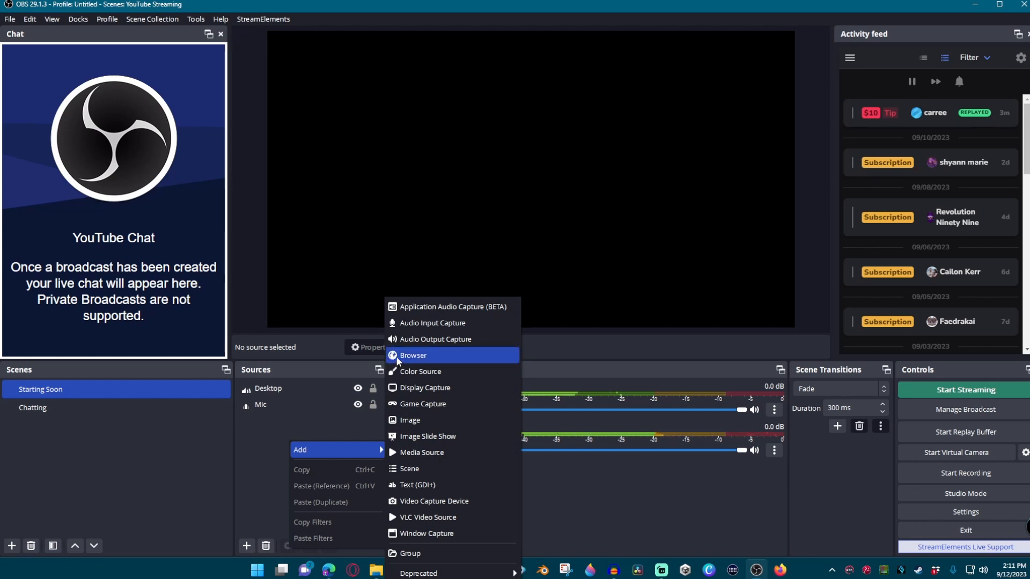
{"action": "left_click", "coordinate": [433, 356]}
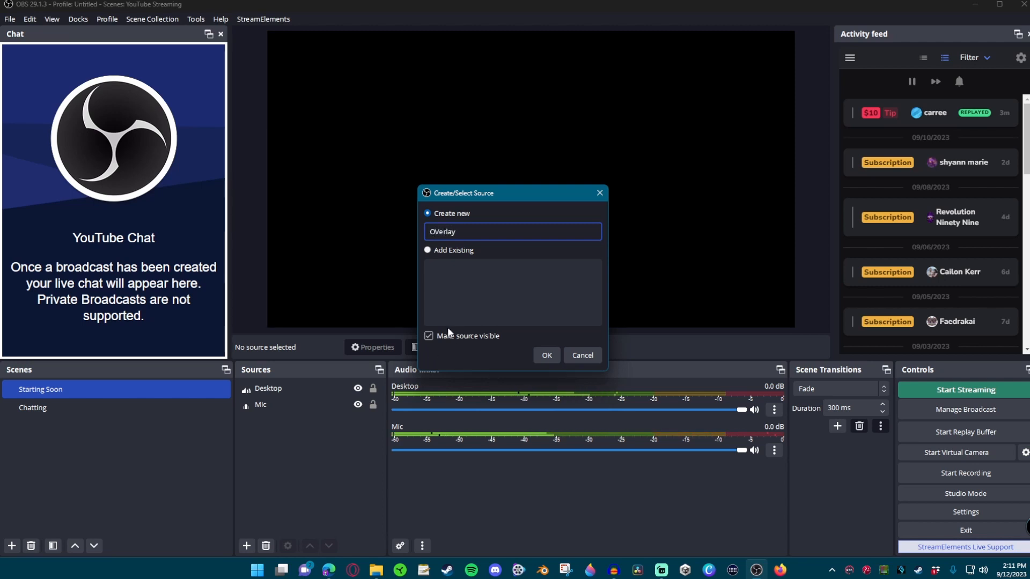
{"action": "type", "text": "v"}
{"action": "key", "text": "Home"}
{"action": "type", "text": "SS"}
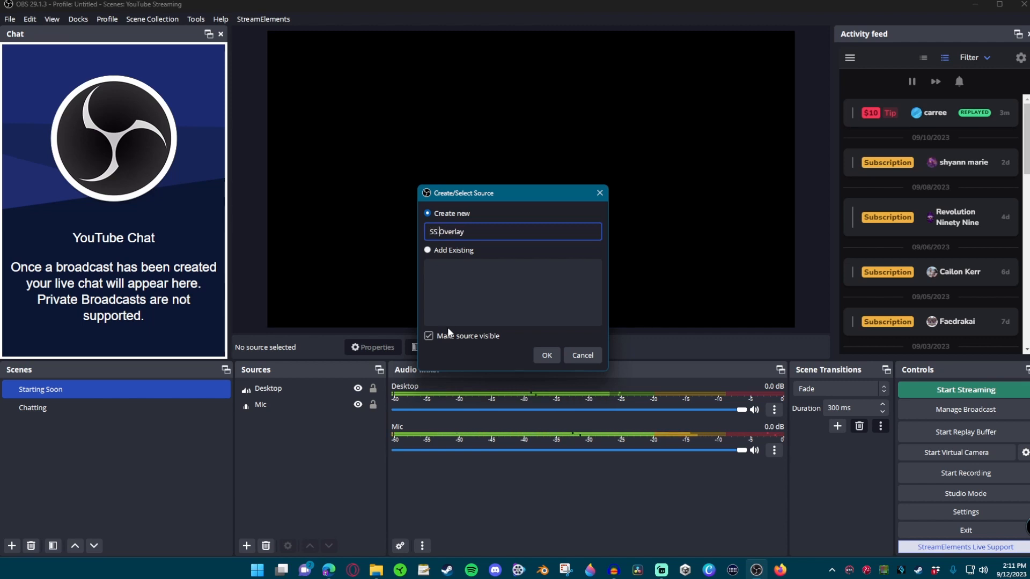
{"action": "key", "text": "Return"}
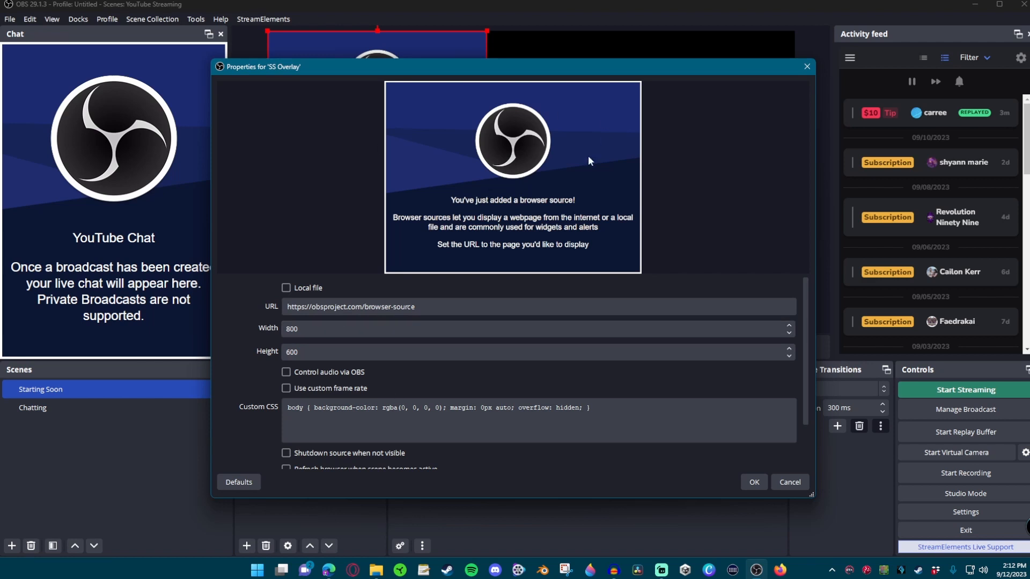
Set the SS Overlay browser source to width 1920 and height 1080, paste the private overlay URL and accept the properties.
{"action": "left_click", "coordinate": [305, 327]}
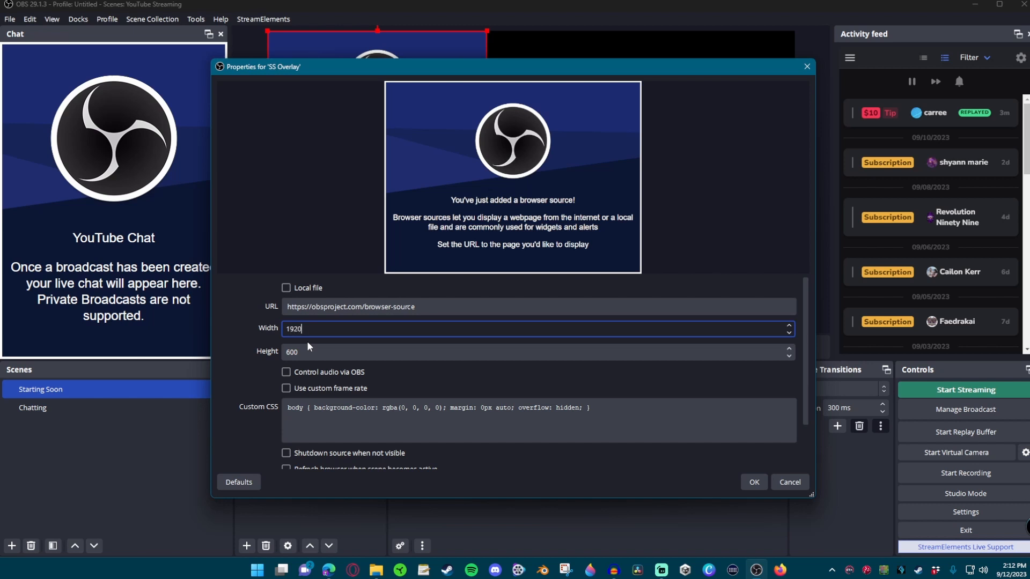
{"action": "key", "text": "Tab"}
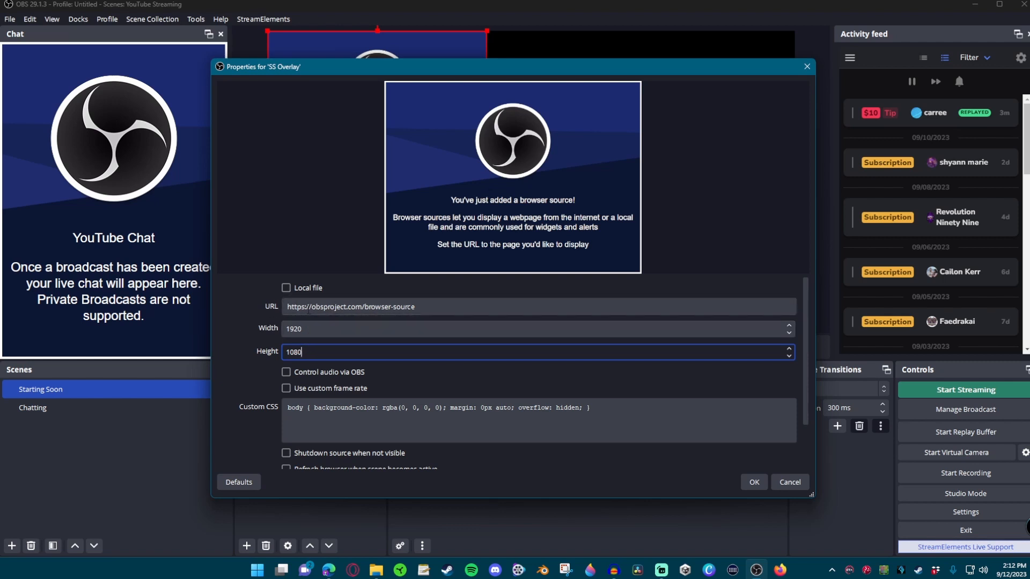
{"action": "left_click", "coordinate": [435, 310]}
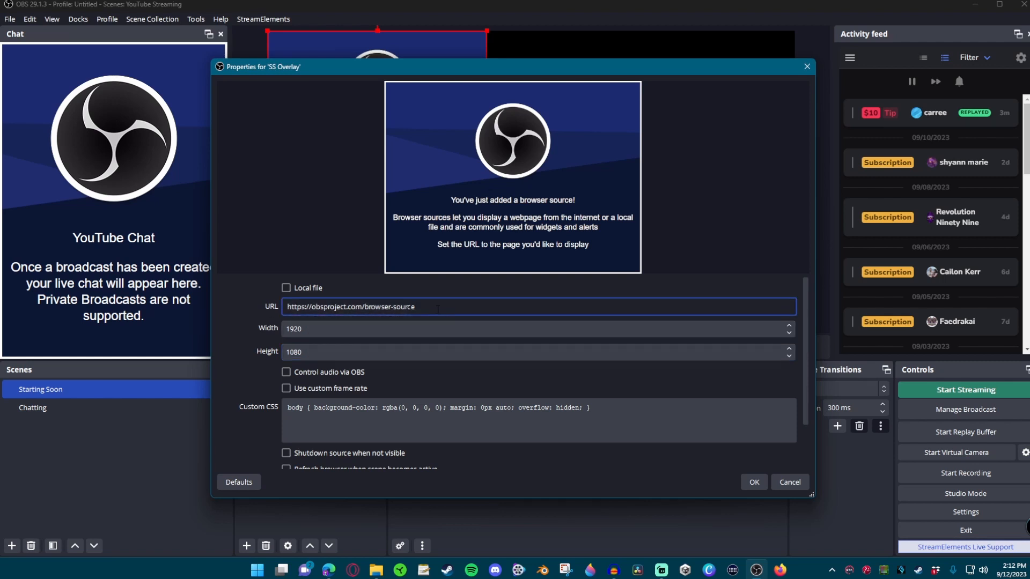
{"action": "right_click", "coordinate": [438, 310]}
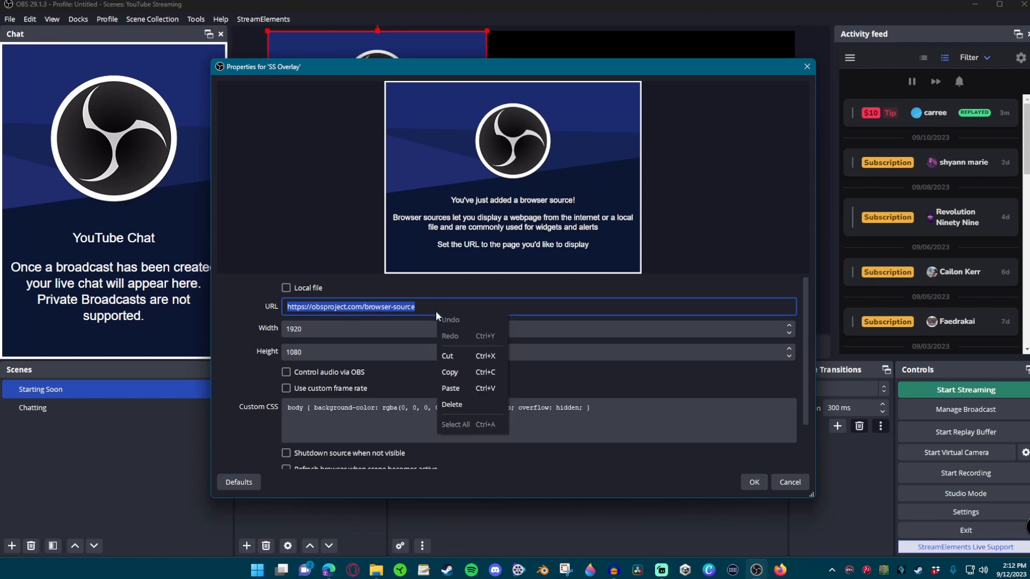
{"action": "left_click", "coordinate": [490, 389]}
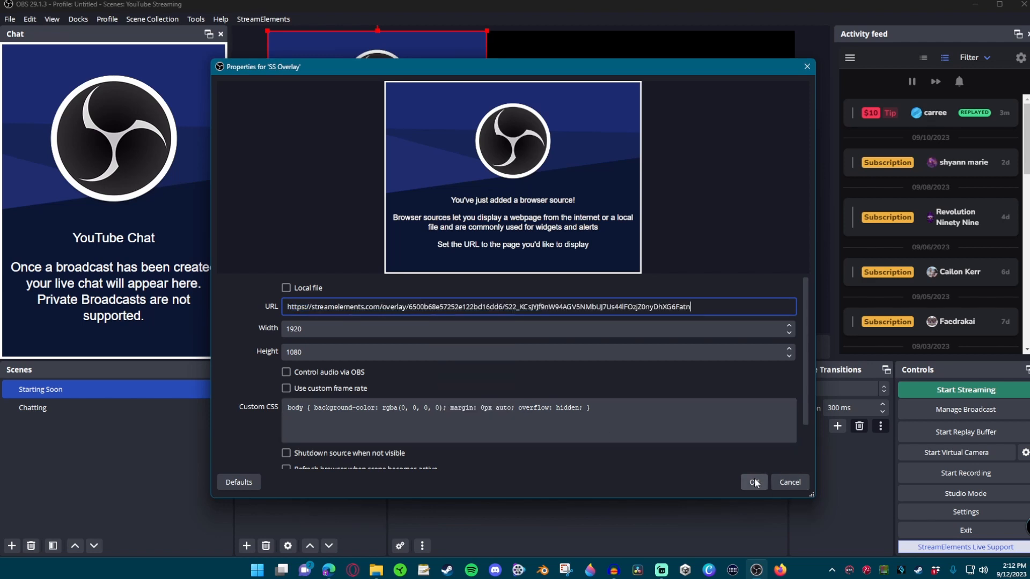
{"action": "scroll", "coordinate": [424, 394], "scroll_direction": "down", "scroll_amount": 2}
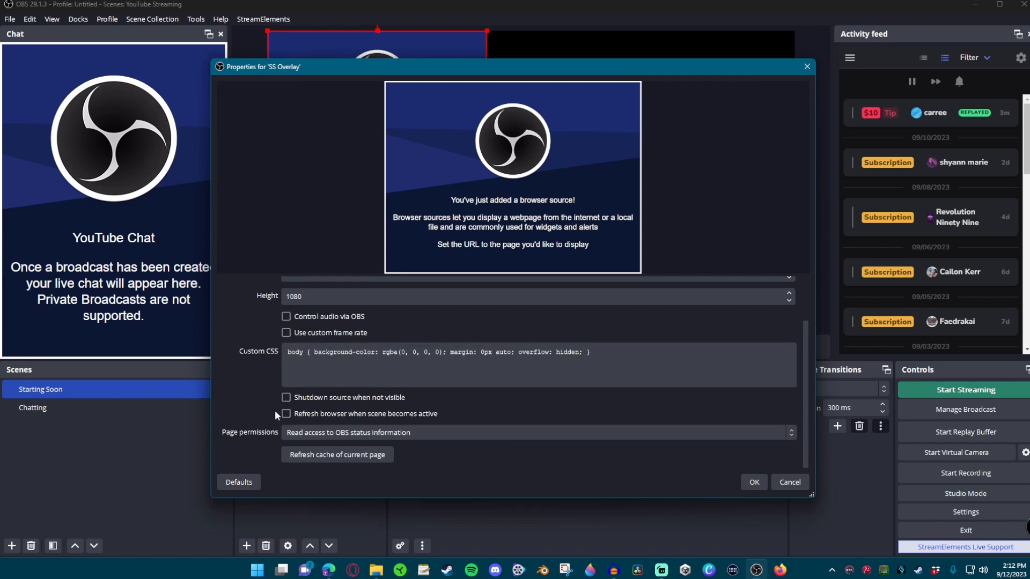
{"action": "scroll", "coordinate": [434, 456], "scroll_direction": "up", "scroll_amount": 2}
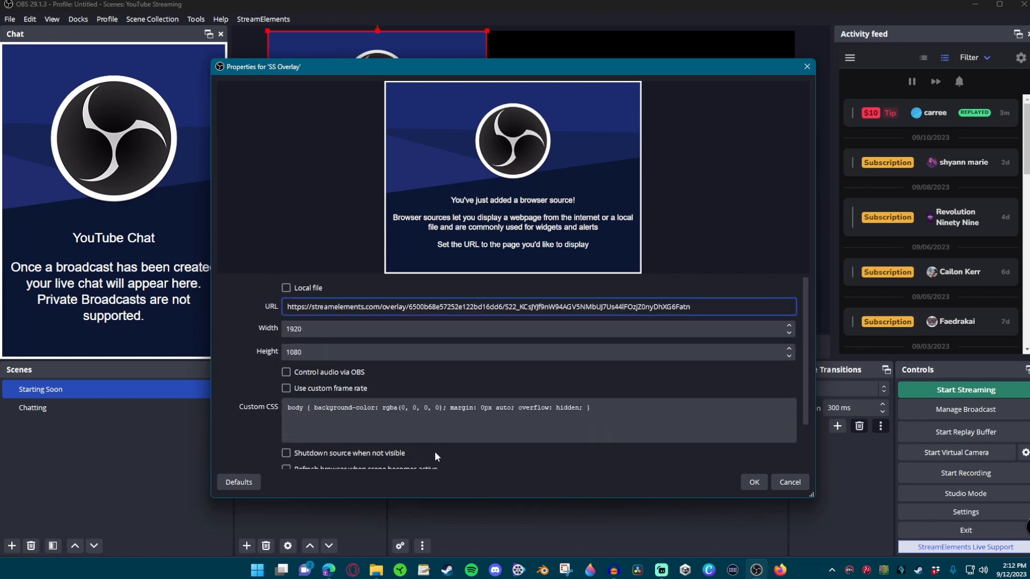
{"action": "left_click", "coordinate": [754, 482]}
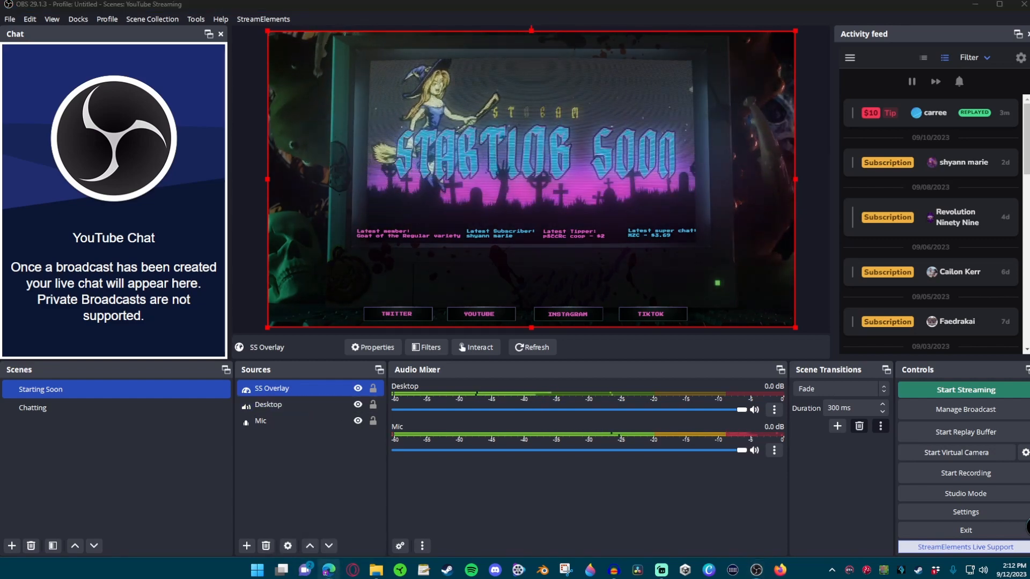
Move the labels row slightly up on the Starting Soon overlay in StreamElements, save it and return to OBS.
{"action": "left_click_drag", "start_coordinate": [730, 206], "coordinate": [684, 200]}
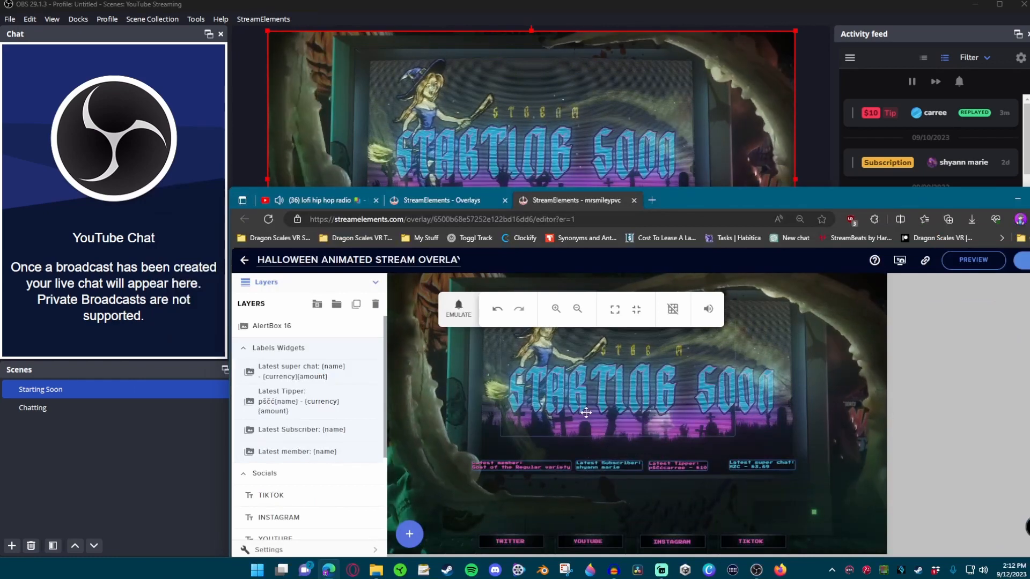
{"action": "left_click_drag", "start_coordinate": [599, 466], "coordinate": [598, 451]}
{"action": "left_click_drag", "start_coordinate": [658, 197], "coordinate": [700, 346]}
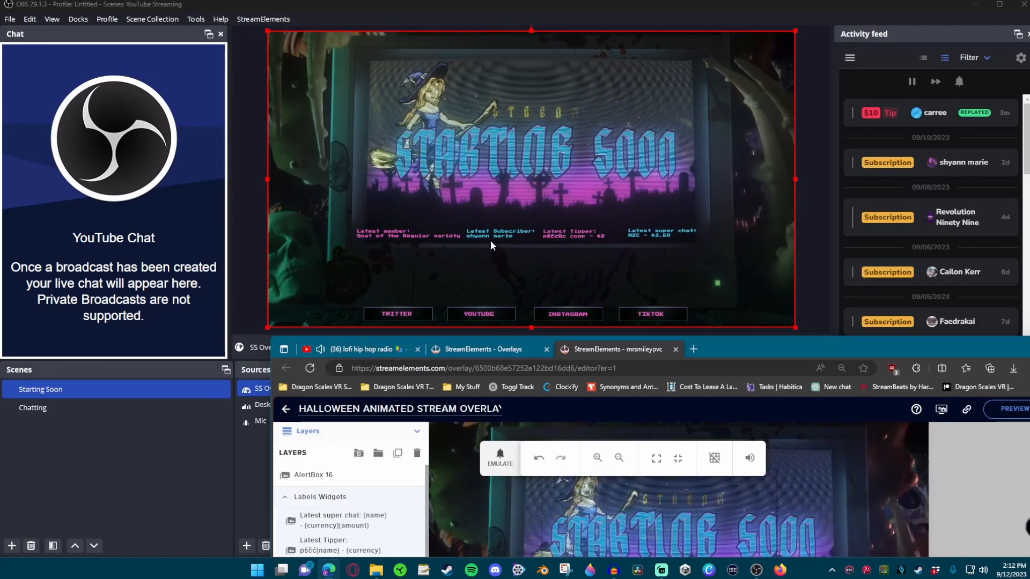
{"action": "left_click_drag", "start_coordinate": [833, 362], "coordinate": [698, 358]}
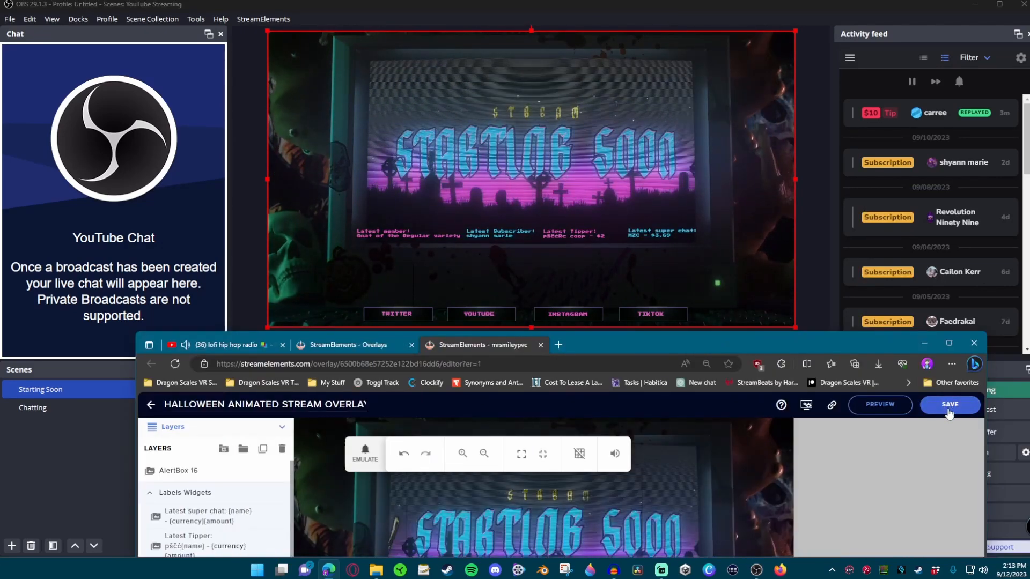
{"action": "left_click", "coordinate": [948, 412]}
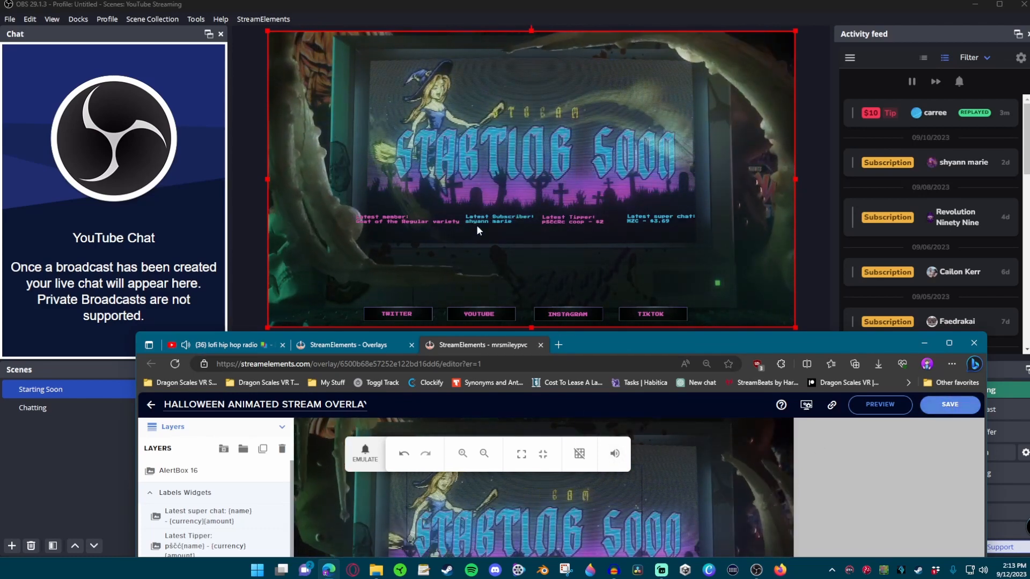
{"action": "left_click", "coordinate": [525, 274]}
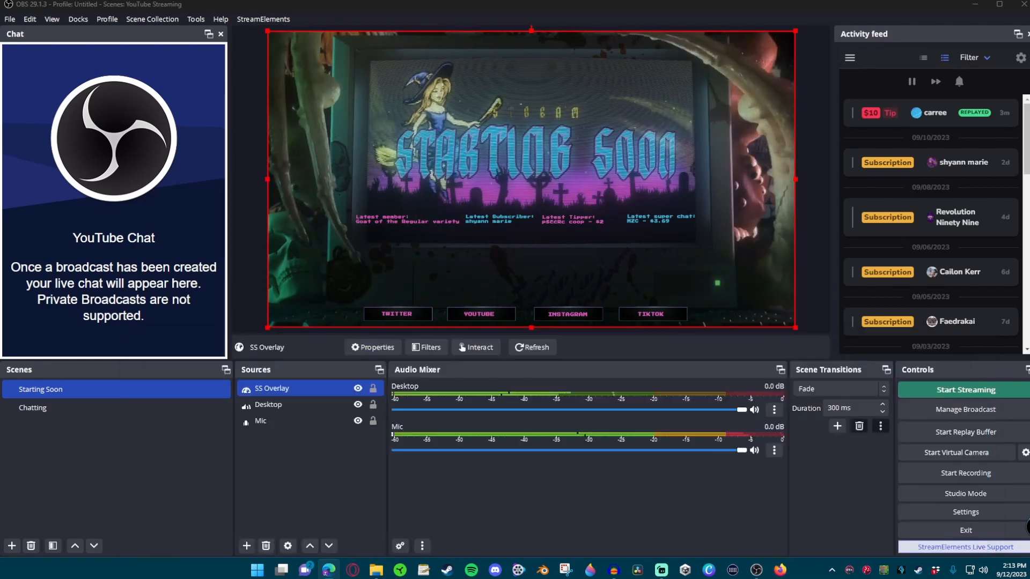
{"action": "left_click", "coordinate": [342, 17]}
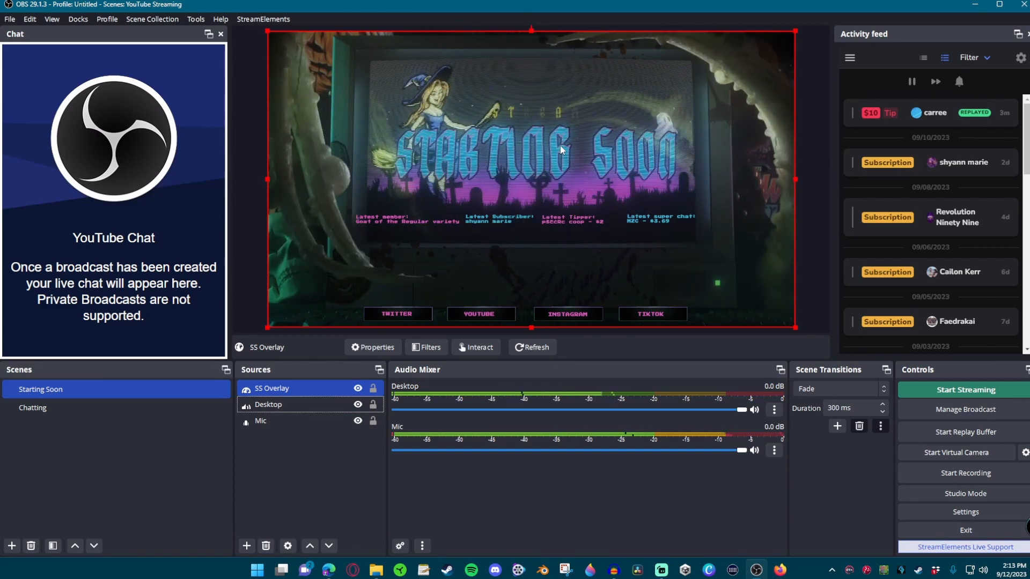
Refresh the cache of the current page in the SS Overlay source's properties.
{"action": "right_click", "coordinate": [285, 390]}
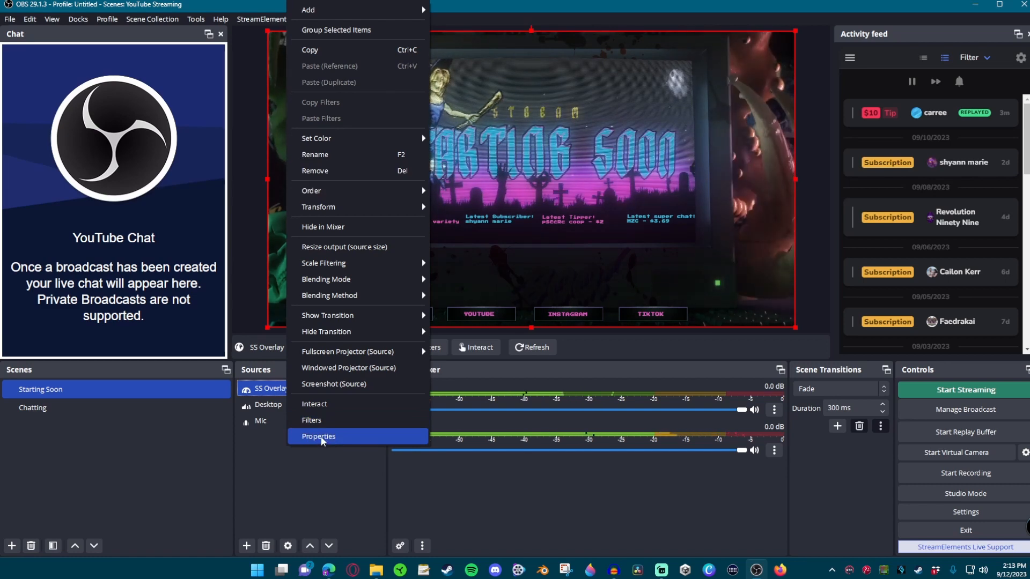
{"action": "left_click", "coordinate": [321, 437]}
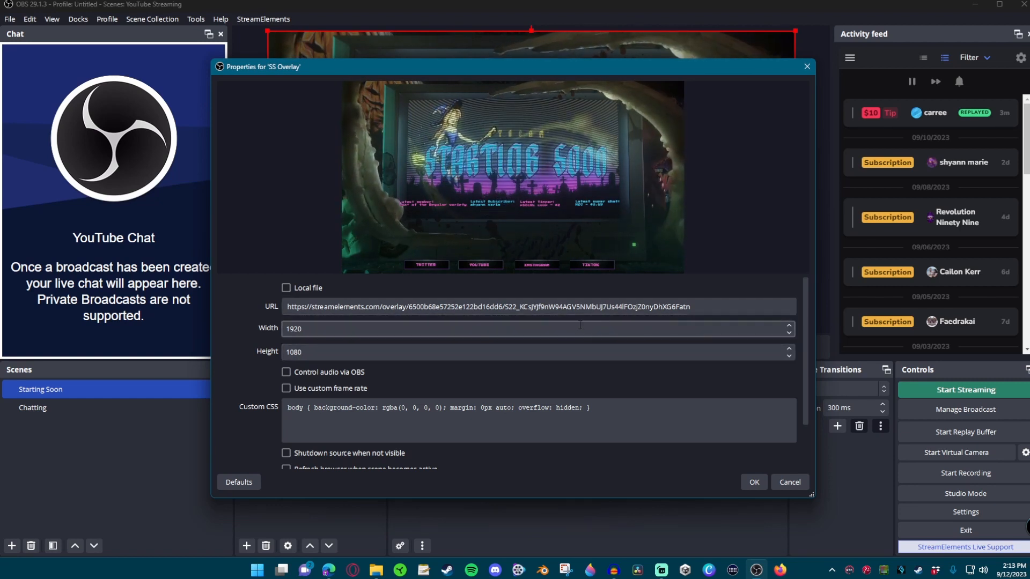
{"action": "scroll", "coordinate": [375, 394], "scroll_direction": "down", "scroll_amount": 2}
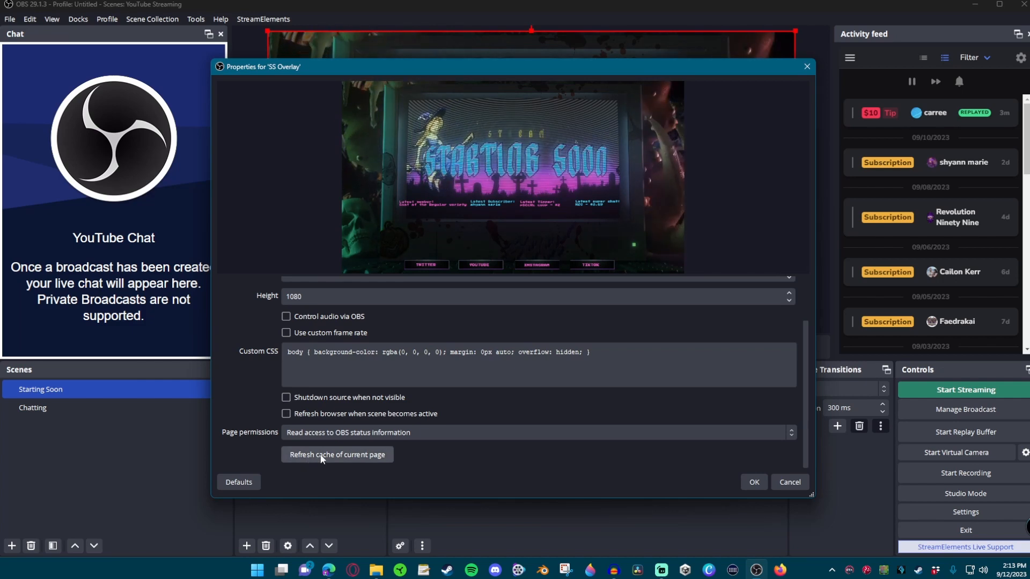
{"action": "left_click", "coordinate": [358, 456]}
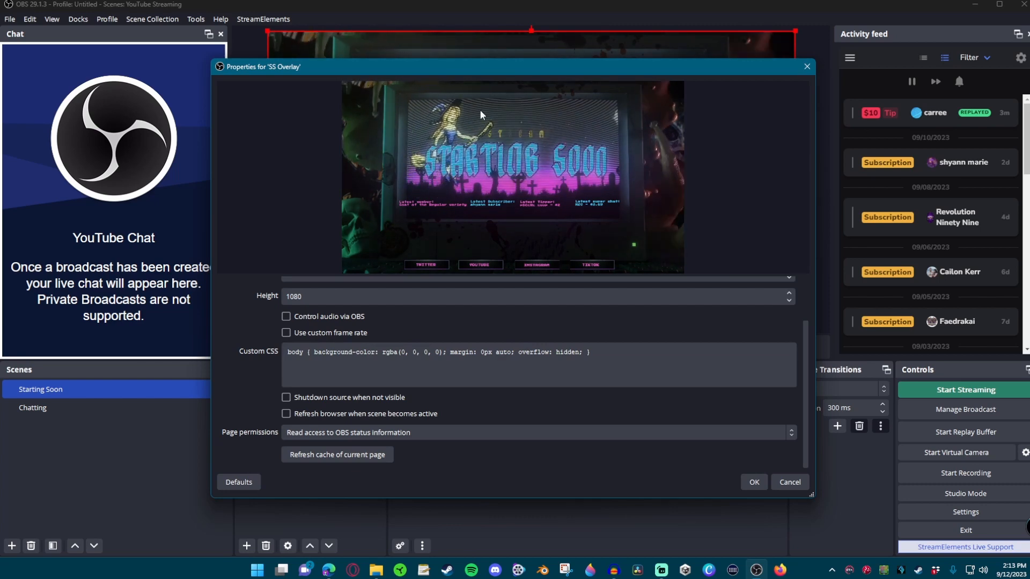
{"action": "left_click", "coordinate": [754, 482]}
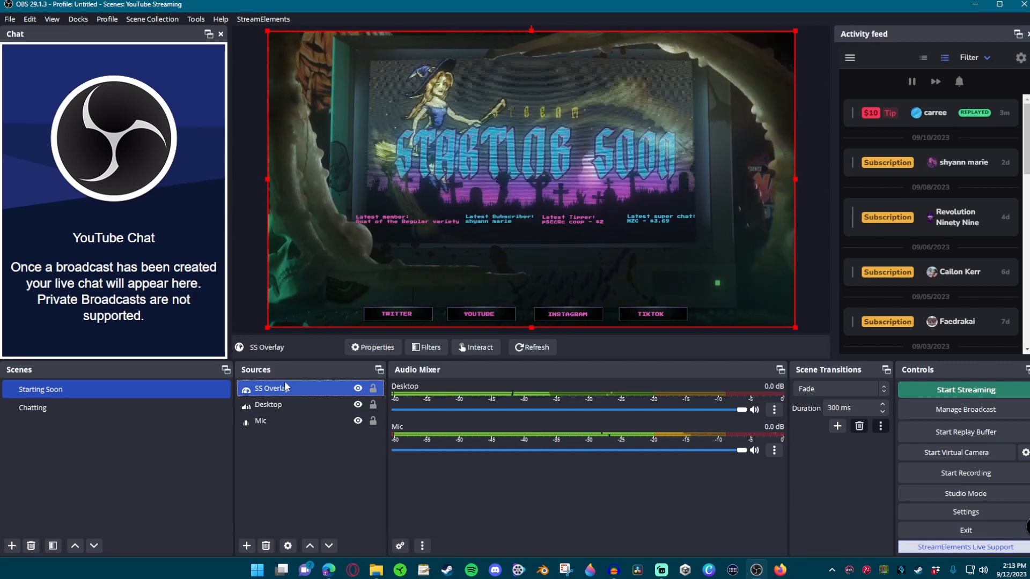
Review the cache refresh option in the SS Overlay properties, close them unchanged and deselect the source.
{"action": "right_click", "coordinate": [321, 389]}
{"action": "left_click", "coordinate": [413, 435]}
{"action": "scroll", "coordinate": [336, 433], "scroll_direction": "down", "scroll_amount": 2}
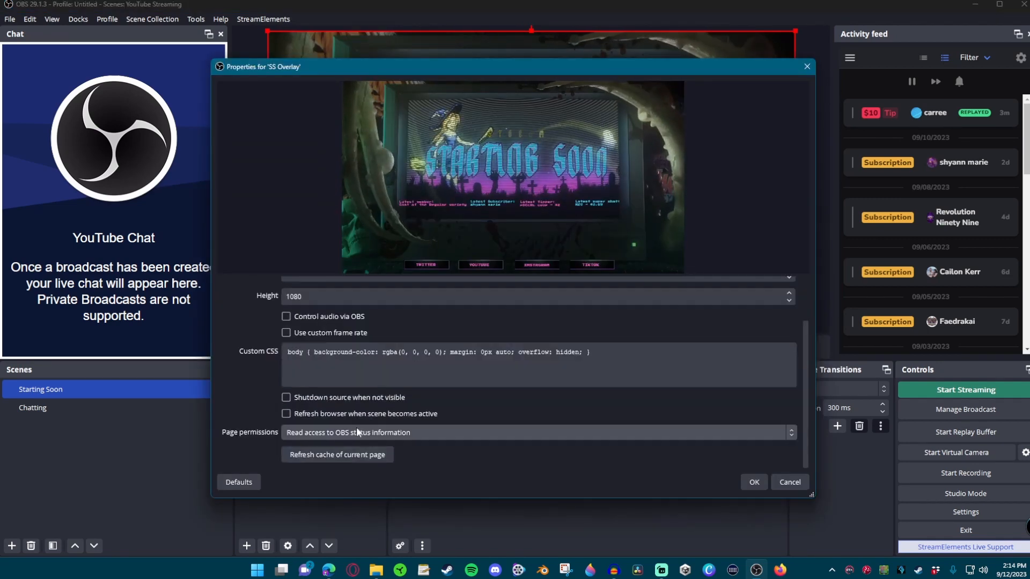
{"action": "left_click", "coordinate": [807, 67]}
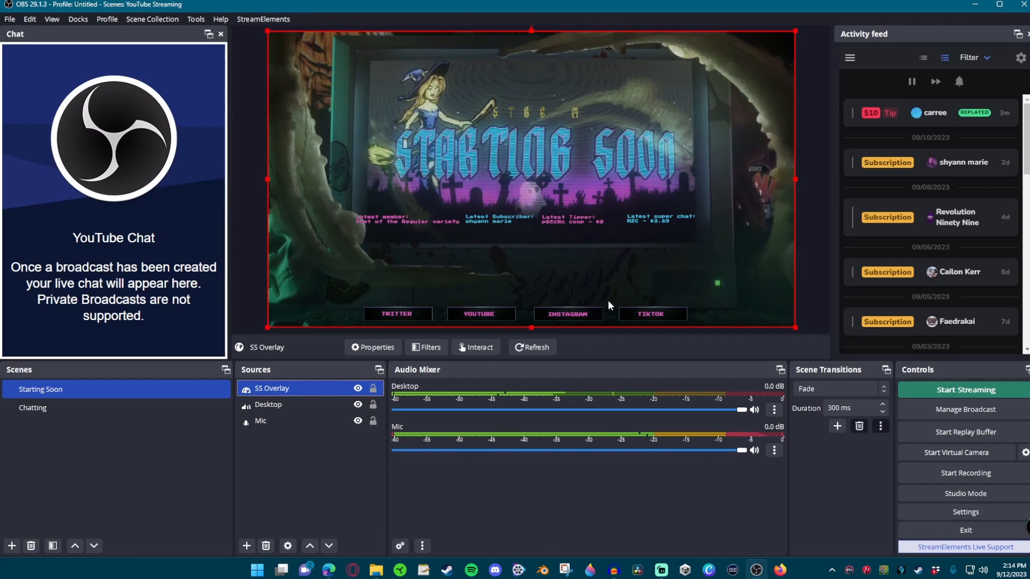
{"action": "left_click", "coordinate": [250, 62]}
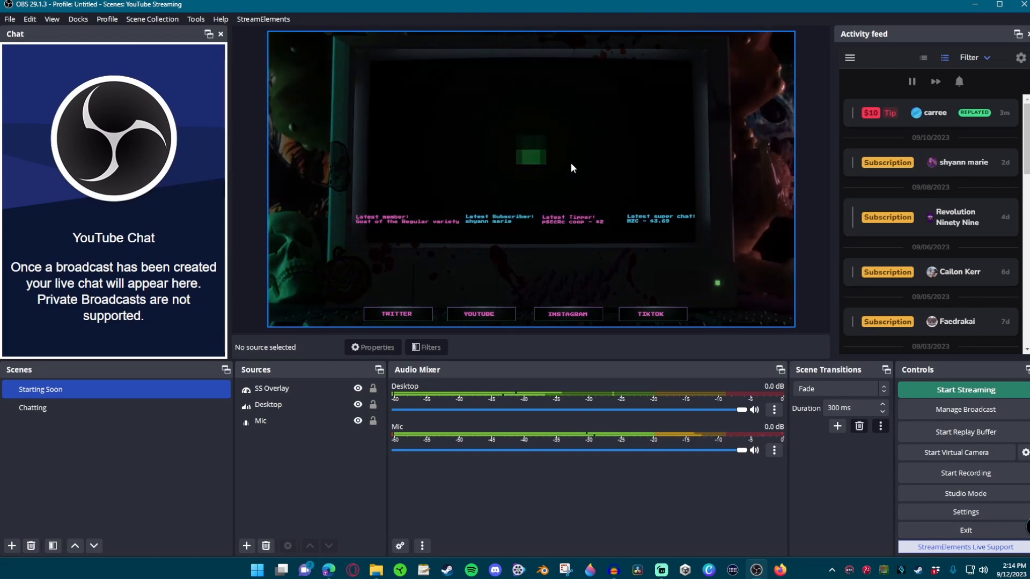
Select the Chatting scene, switch to StreamElements, open the second Halloween overlay for editing and copy its overlay URL.
{"action": "left_click", "coordinate": [39, 409]}
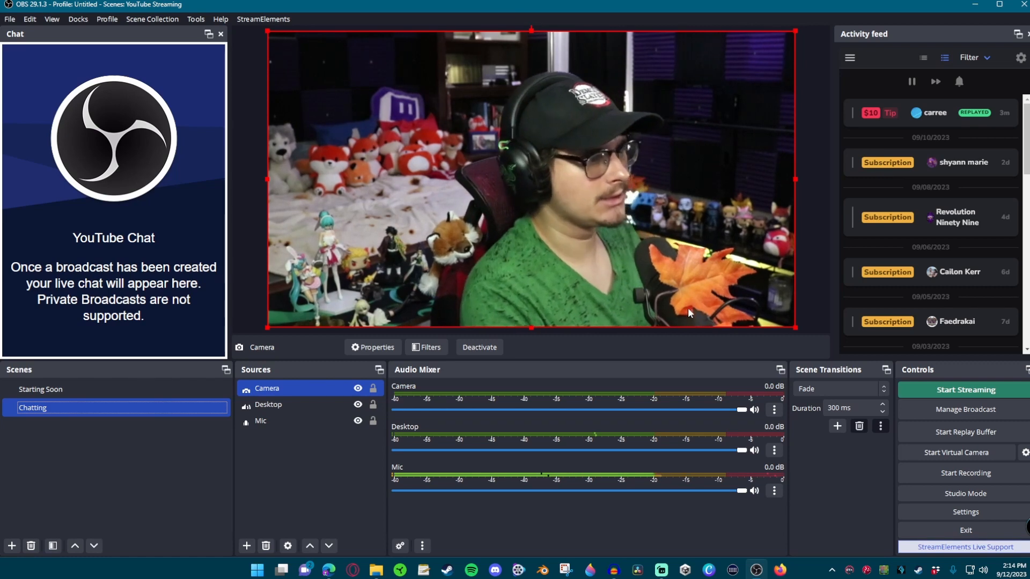
{"action": "left_click", "coordinate": [329, 571]}
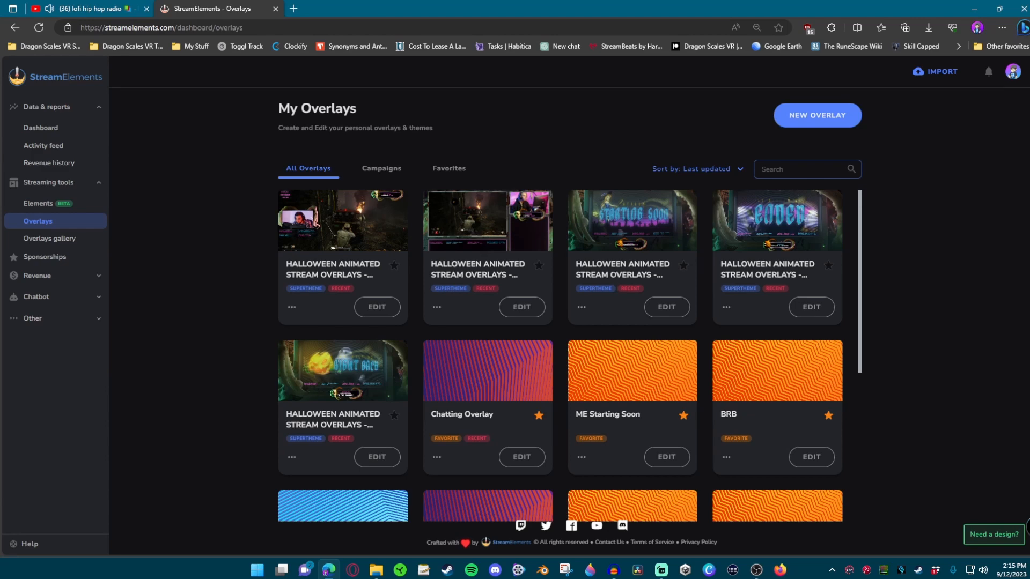
{"action": "left_click", "coordinate": [522, 309]}
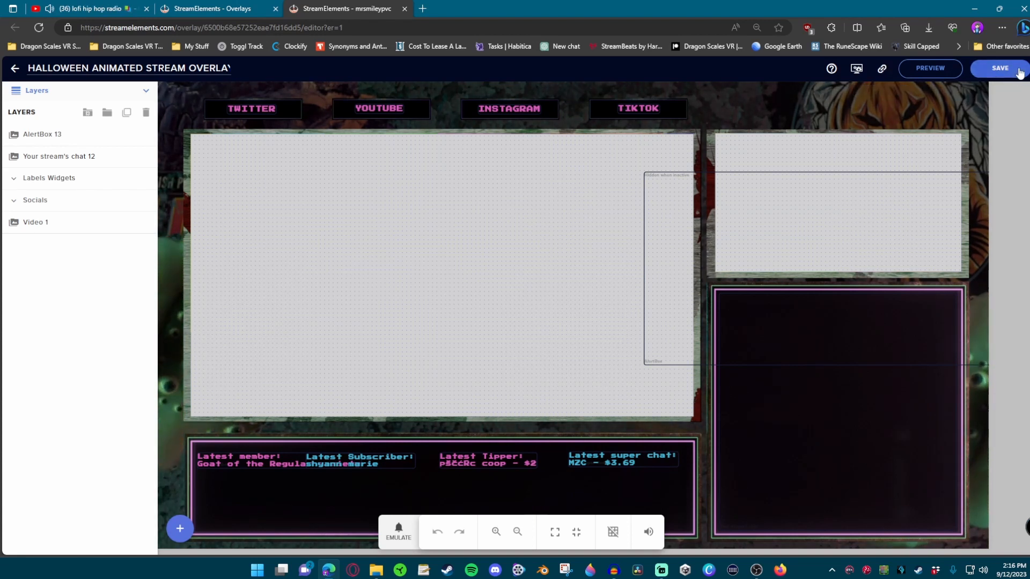
{"action": "left_click", "coordinate": [881, 70]}
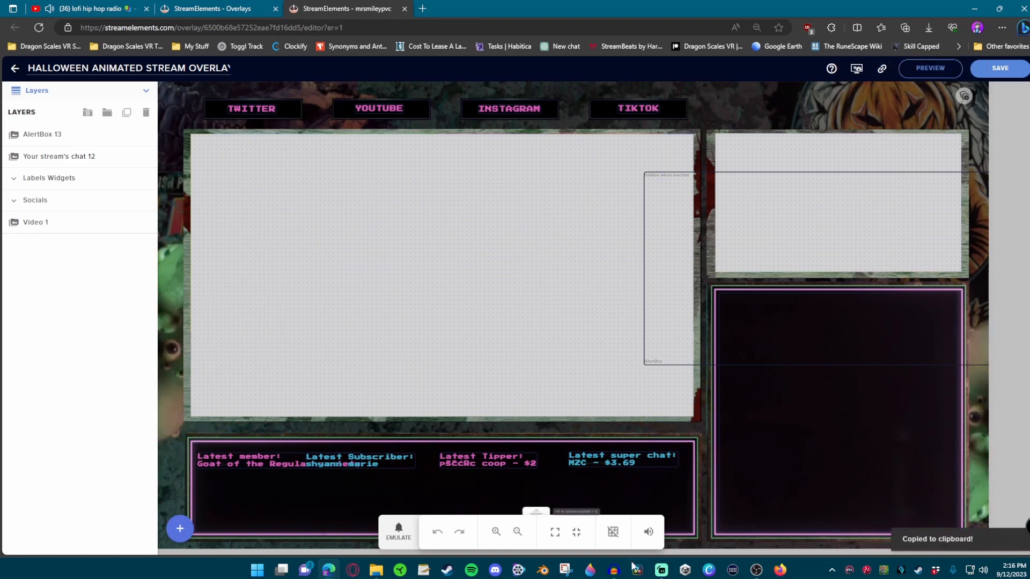
Switch back to OBS and hide the Camera source in the Chatting scene.
{"action": "left_click", "coordinate": [756, 571]}
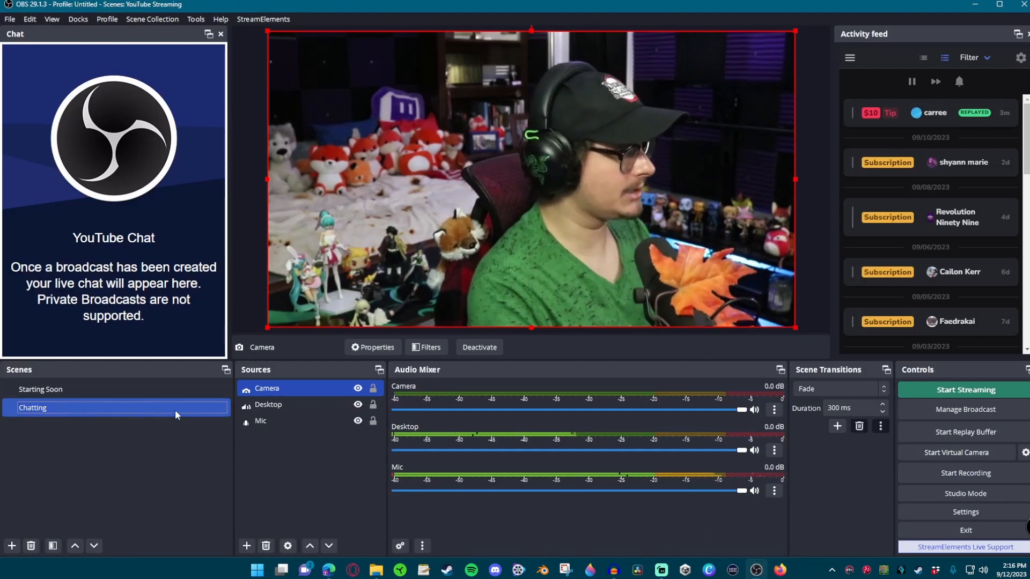
{"action": "left_click", "coordinate": [357, 389]}
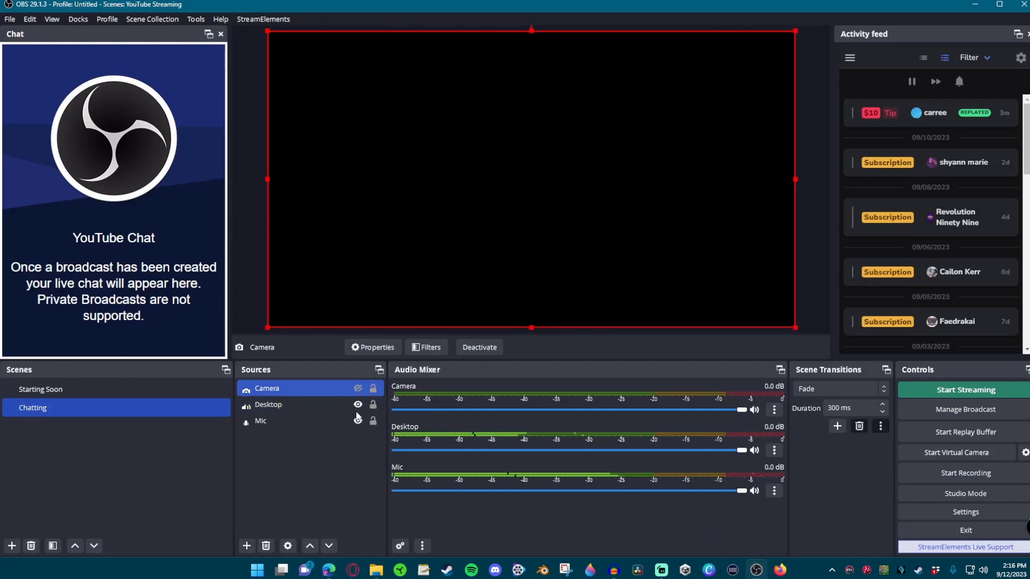
{"action": "left_click", "coordinate": [314, 464]}
{"action": "left_click", "coordinate": [381, 418]}
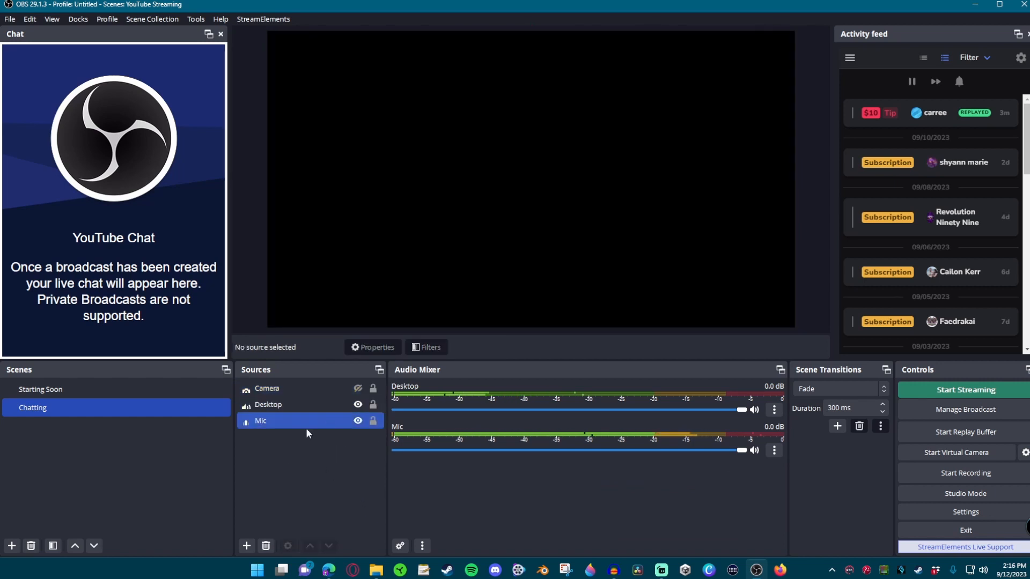
{"action": "left_click", "coordinate": [338, 390]}
{"action": "left_click", "coordinate": [288, 464]}
Add a new Browser source named Chatting Overlay to the Chatting scene.
{"action": "right_click", "coordinate": [288, 456]}
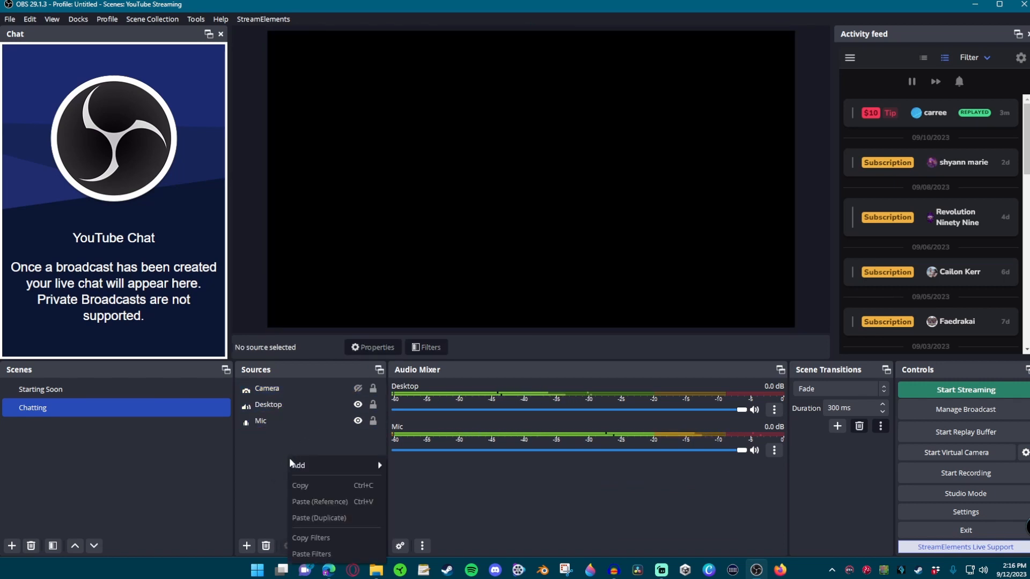
{"action": "mouse_move", "coordinate": [307, 463]}
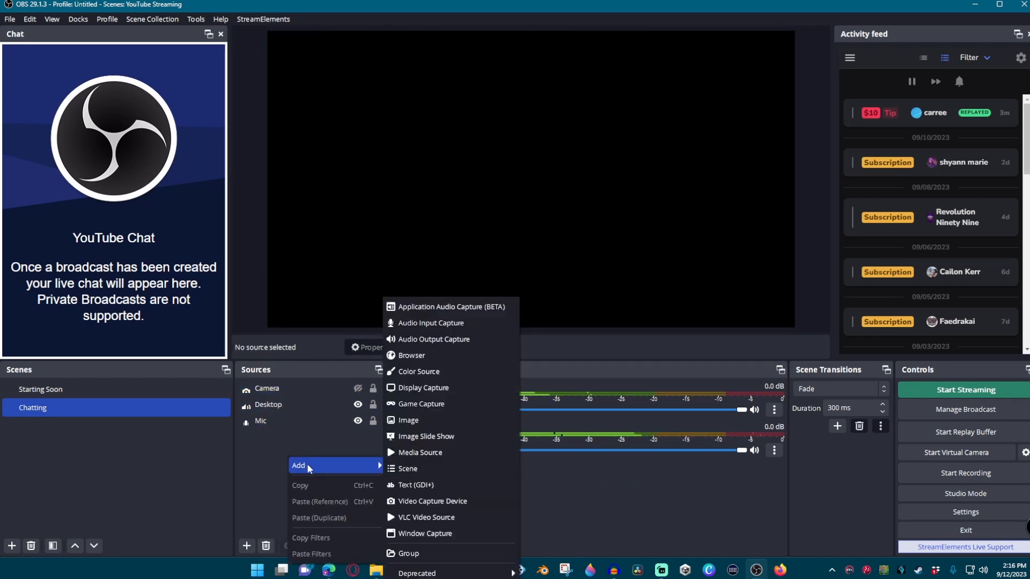
{"action": "left_click", "coordinate": [411, 356]}
{"action": "type", "text": "C"}
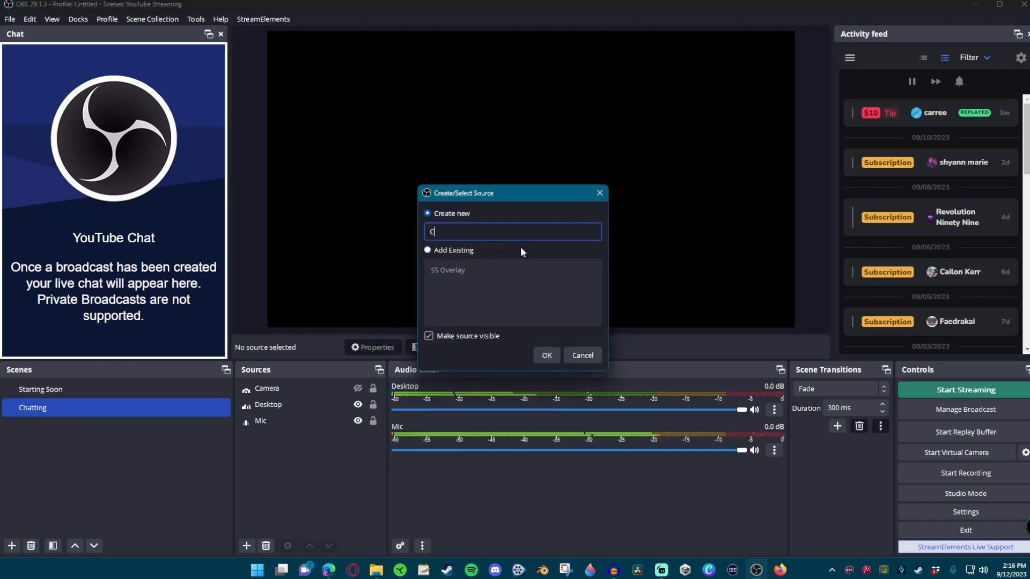
{"action": "type", "text": "hatting Obv"}
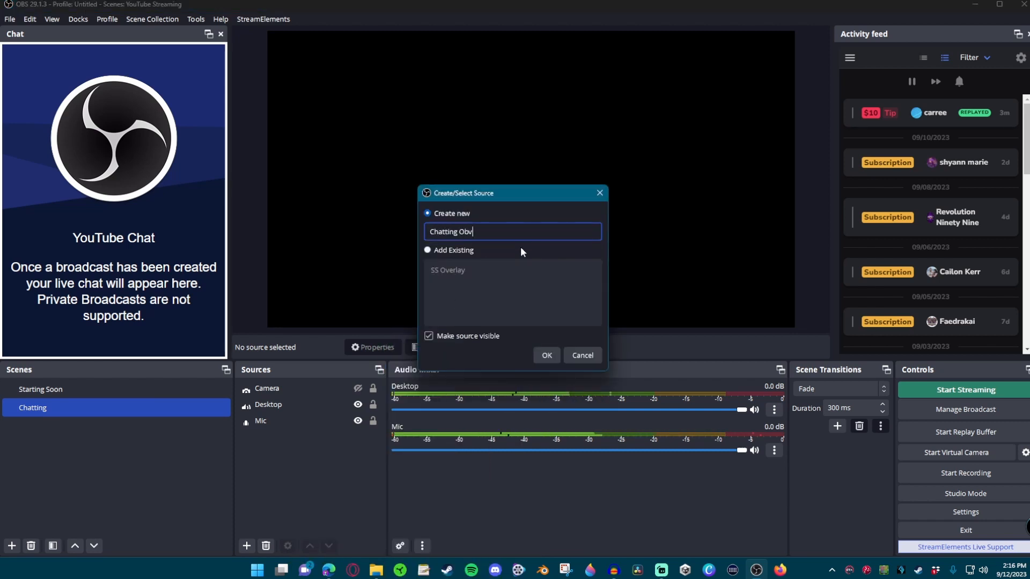
{"action": "key", "text": "BackSpace"}
{"action": "key", "text": "BackSpace"}
{"action": "type", "text": "overla"}
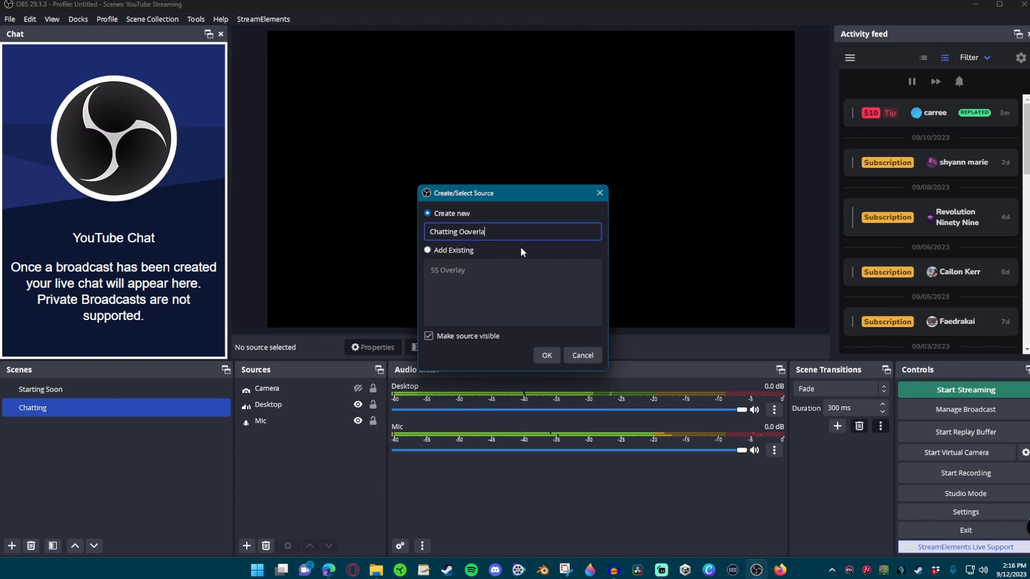
{"action": "type", "text": "y"}
{"action": "key", "text": "Left"}
{"action": "key", "text": "Left"}
{"action": "key", "text": "Left"}
{"action": "key", "text": "Left"}
{"action": "key", "text": "Left"}
{"action": "key", "text": "Left"}
{"action": "key", "text": "BackSpace"}
{"action": "key", "text": "Return"}
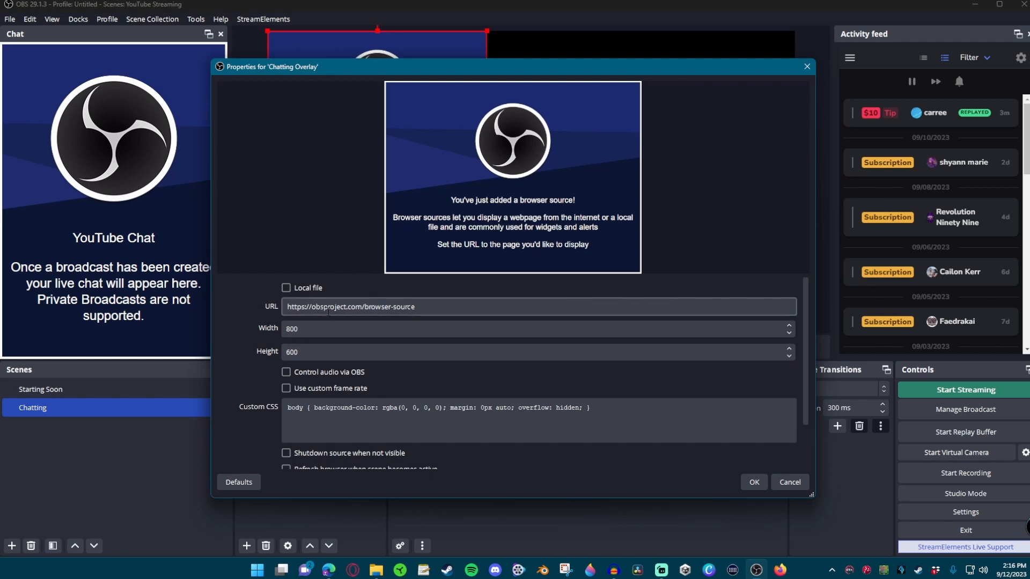
Replace the Chatting Overlay source's default URL with the copied overlay URL, set its width to 1920, fill in the height and confirm.
{"action": "left_click", "coordinate": [376, 306]}
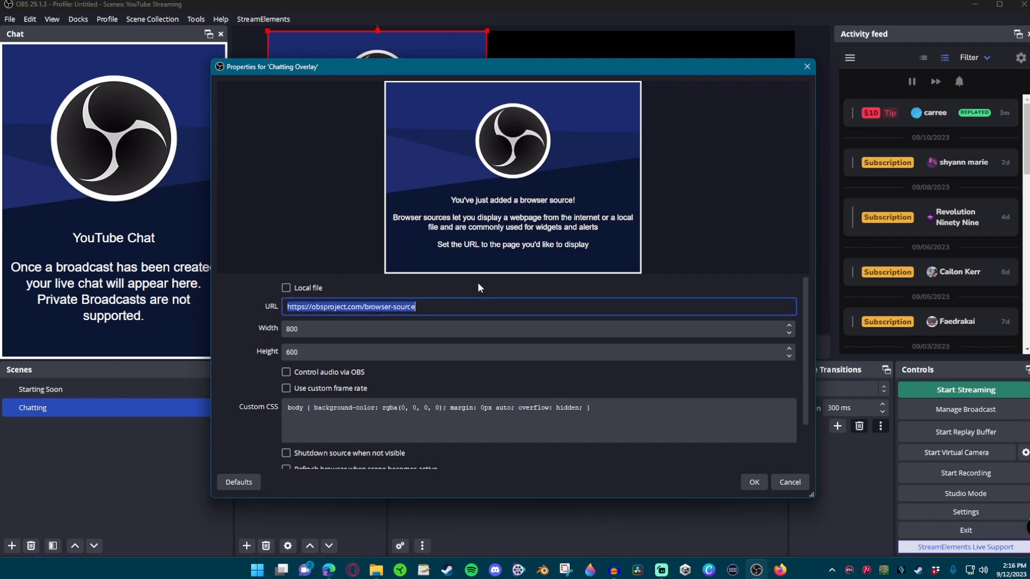
{"action": "right_click", "coordinate": [425, 308]}
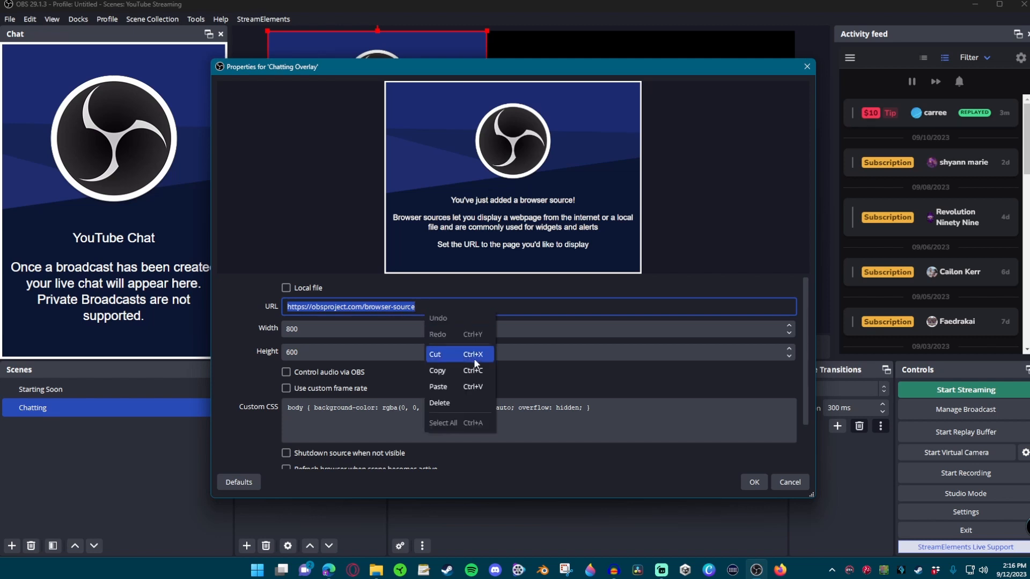
{"action": "left_click", "coordinate": [449, 391]}
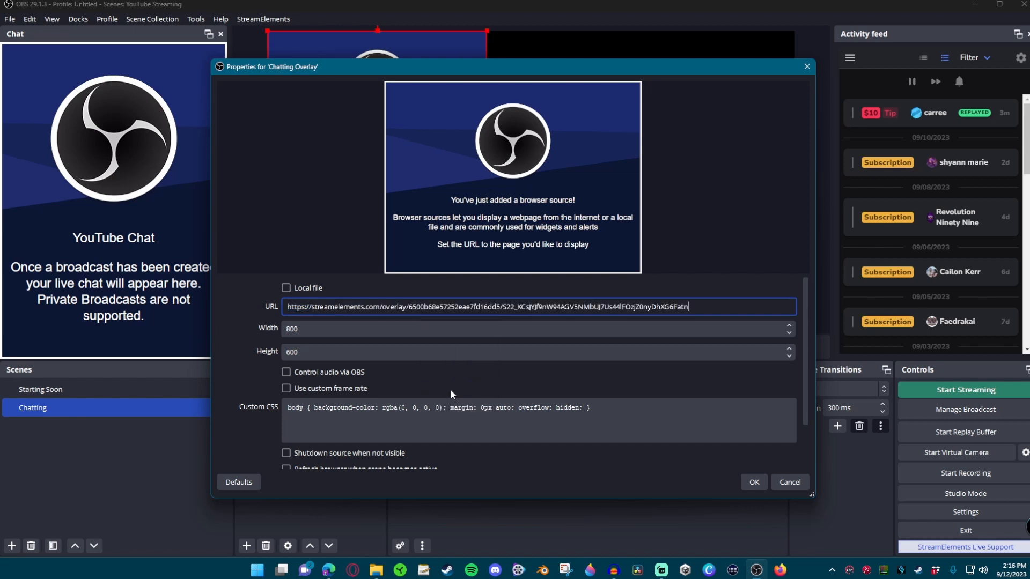
{"action": "left_click", "coordinate": [323, 331]}
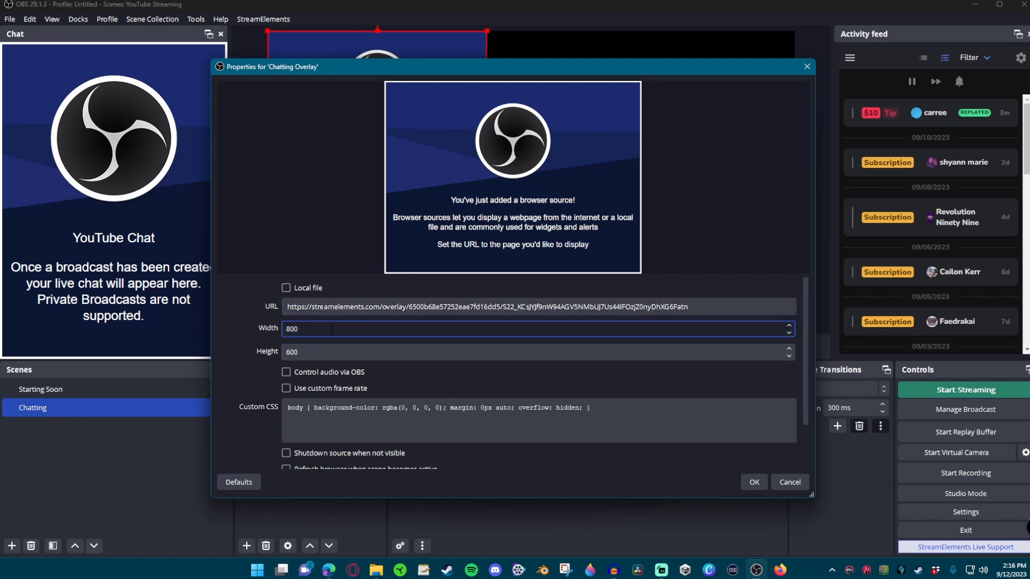
{"action": "type", "text": "1920"}
{"action": "key", "text": "Tab"}
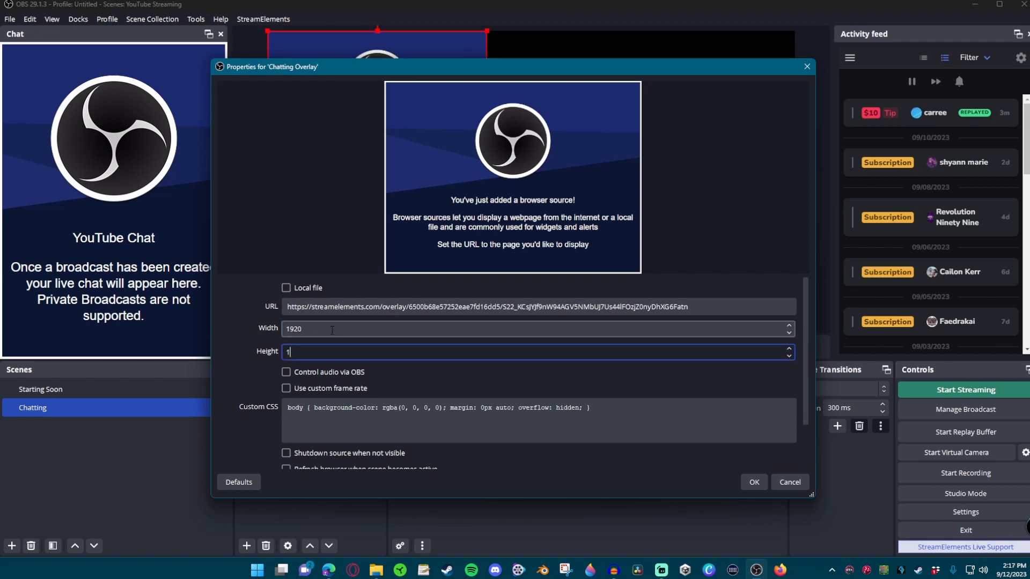
{"action": "key", "text": "Return"}
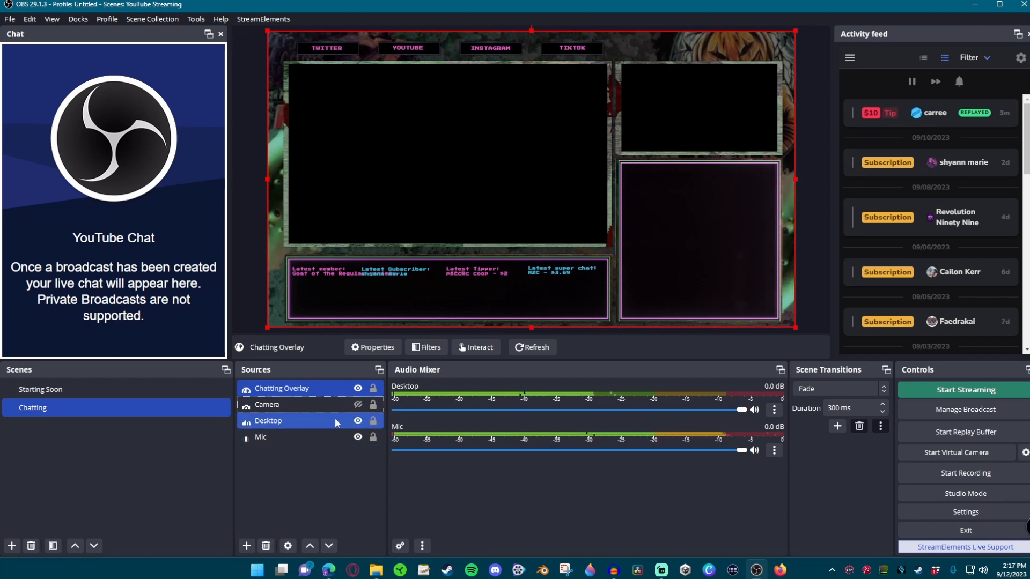
Make the hidden Camera source visible again in the Chatting scene.
{"action": "left_click", "coordinate": [358, 404]}
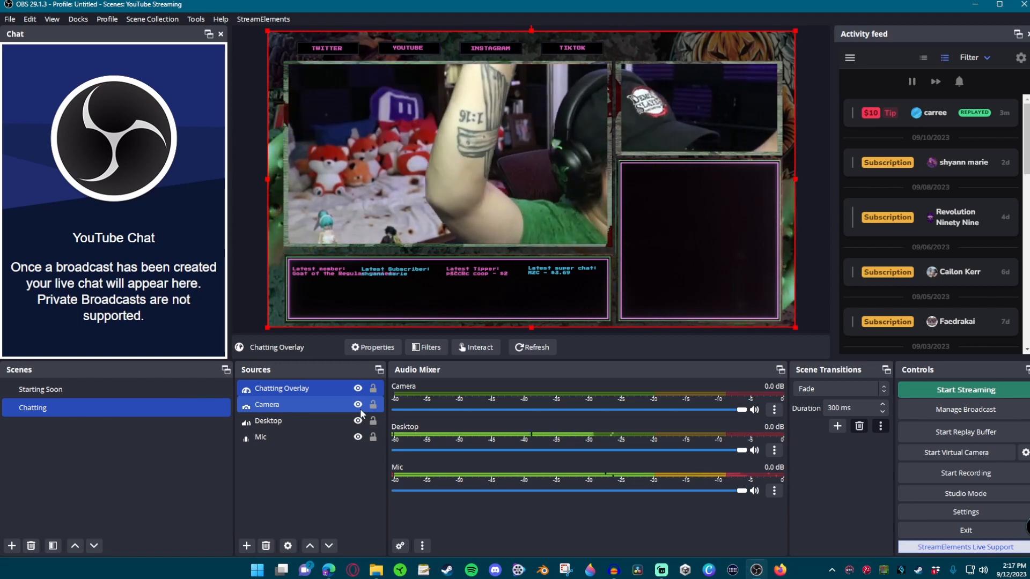
Move the Camera source above Chatting Overlay to compare the layering, and return it beneath the overlay.
{"action": "left_click_drag", "start_coordinate": [269, 405], "coordinate": [275, 379]}
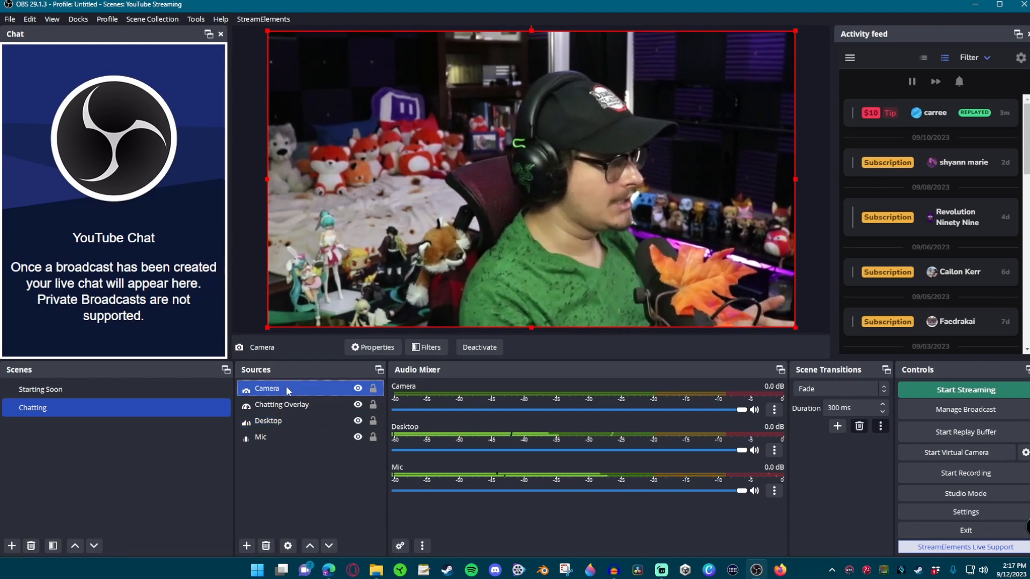
{"action": "left_click", "coordinate": [283, 437], "text": "ctrl"}
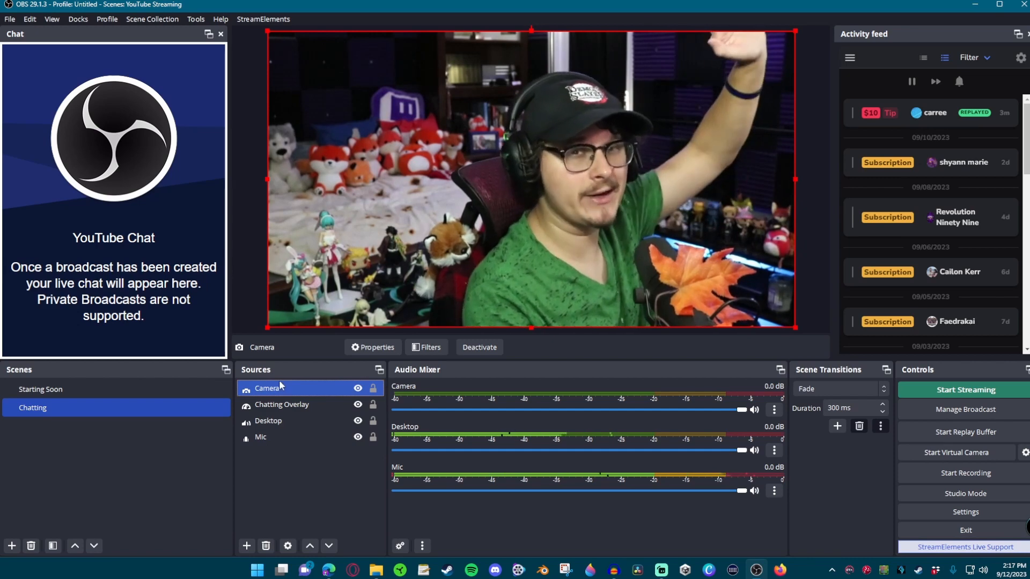
{"action": "left_click", "coordinate": [269, 439], "text": "ctrl"}
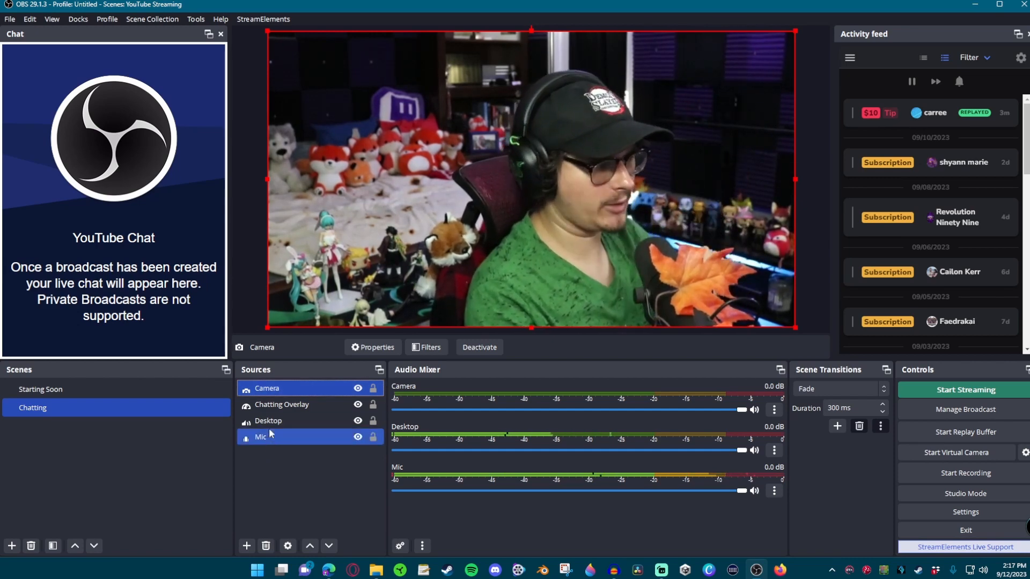
{"action": "left_click", "coordinate": [266, 440], "text": "ctrl"}
{"action": "left_click", "coordinate": [263, 422], "text": "ctrl"}
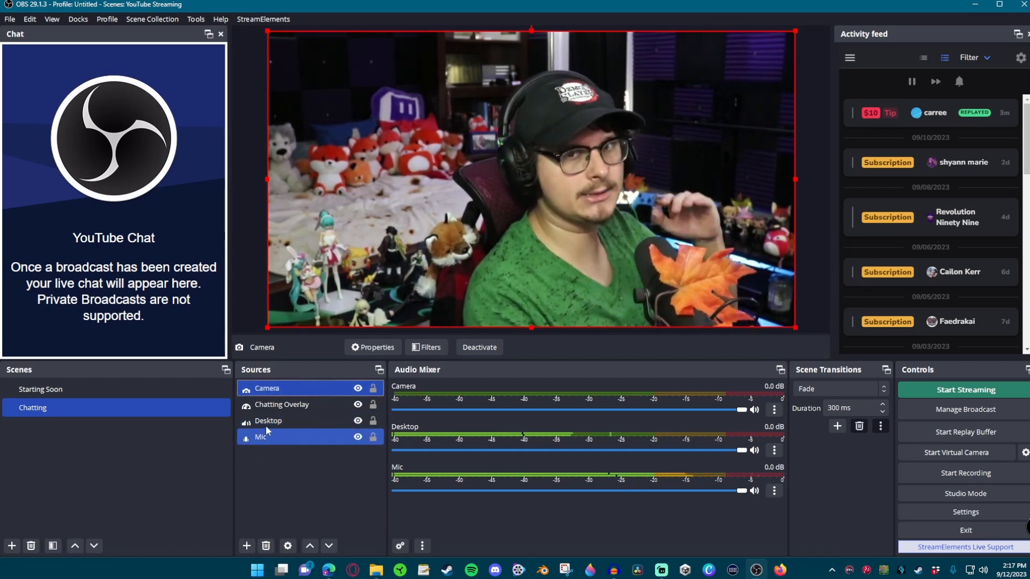
{"action": "left_click", "coordinate": [268, 423], "text": "ctrl"}
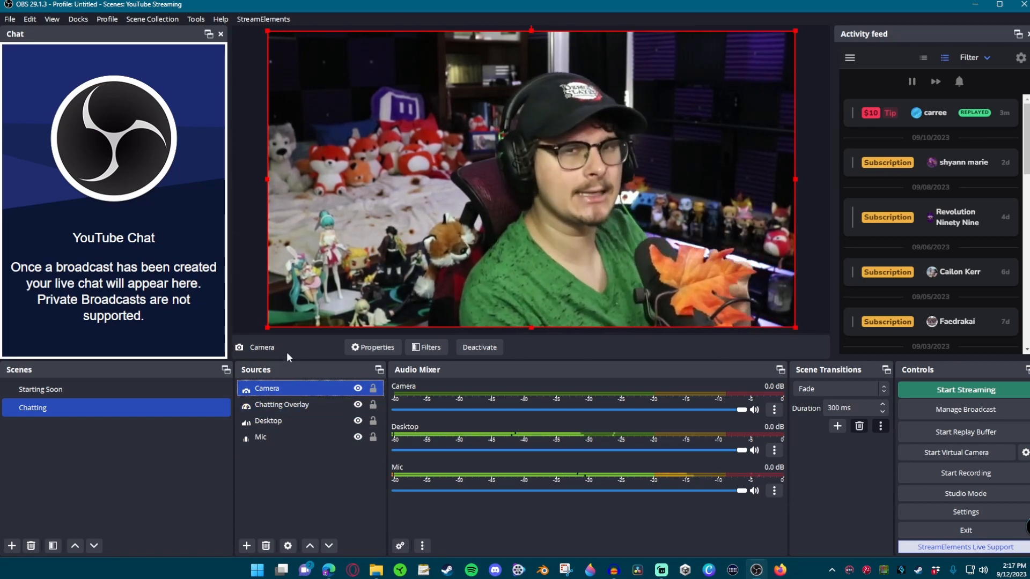
{"action": "left_click", "coordinate": [272, 407], "text": "ctrl"}
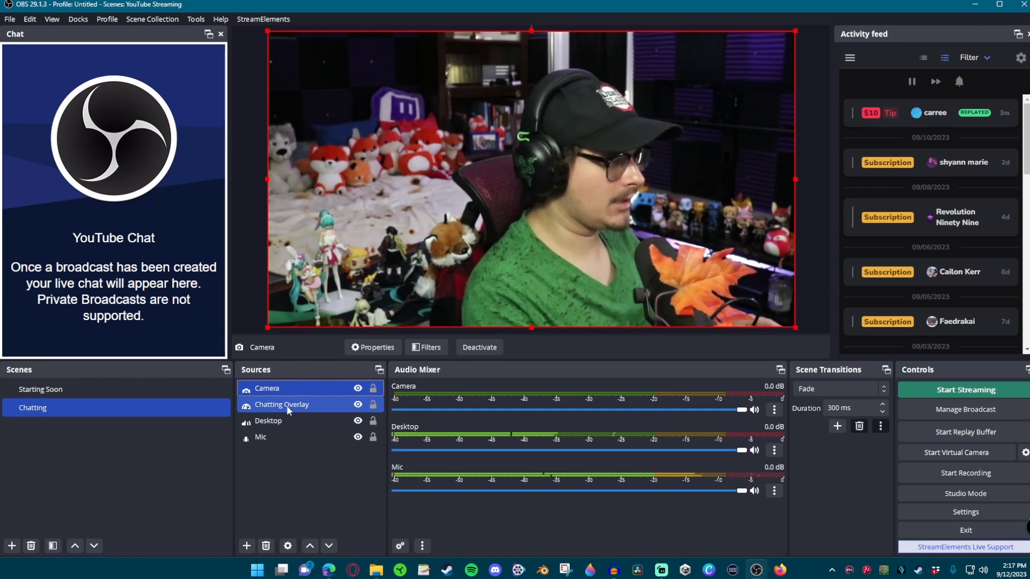
{"action": "left_click", "coordinate": [279, 397]}
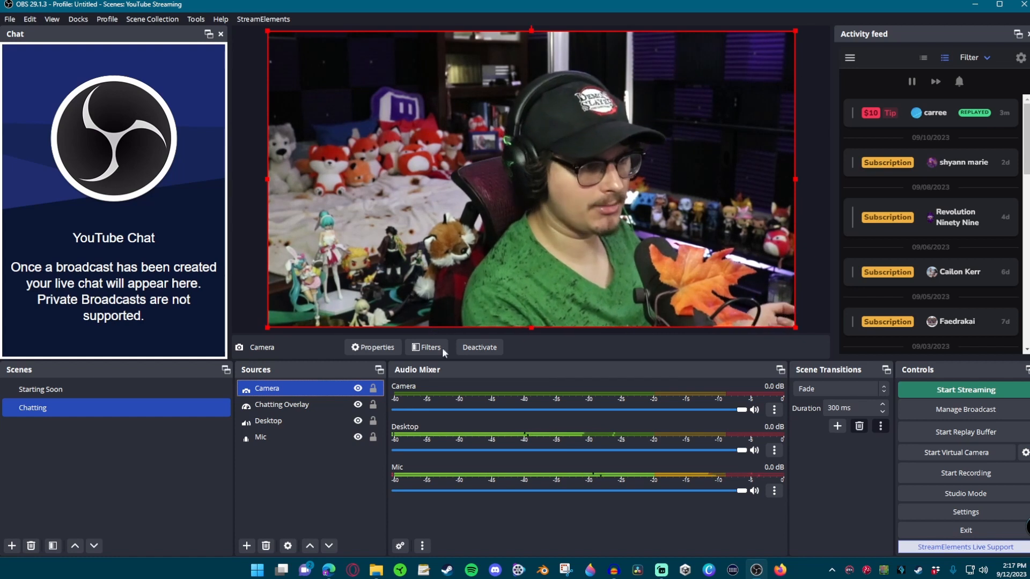
{"action": "left_click_drag", "start_coordinate": [329, 388], "coordinate": [273, 408]}
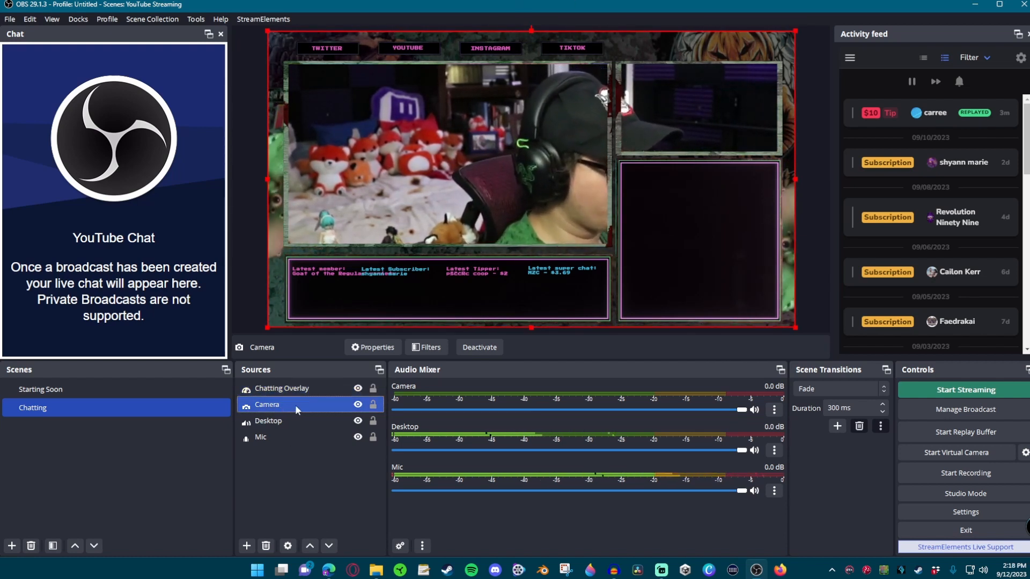
Shrink the Camera source, fit it into the overlay's large frame above the latest-events box, and deselect it.
{"action": "left_click_drag", "start_coordinate": [264, 33], "coordinate": [520, 202]}
{"action": "left_click_drag", "start_coordinate": [648, 259], "coordinate": [359, 104]}
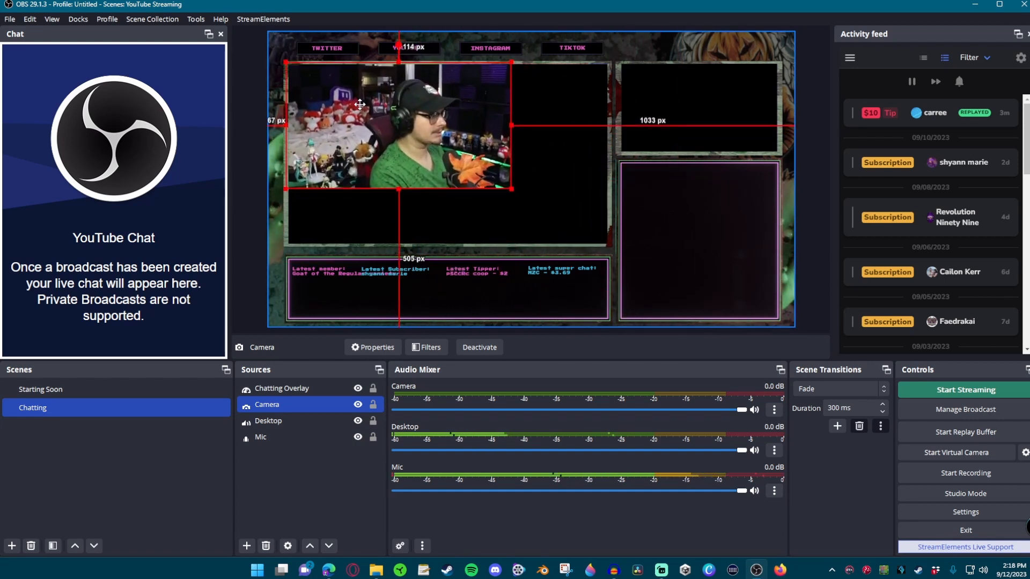
{"action": "left_click_drag", "start_coordinate": [521, 196], "coordinate": [612, 247]}
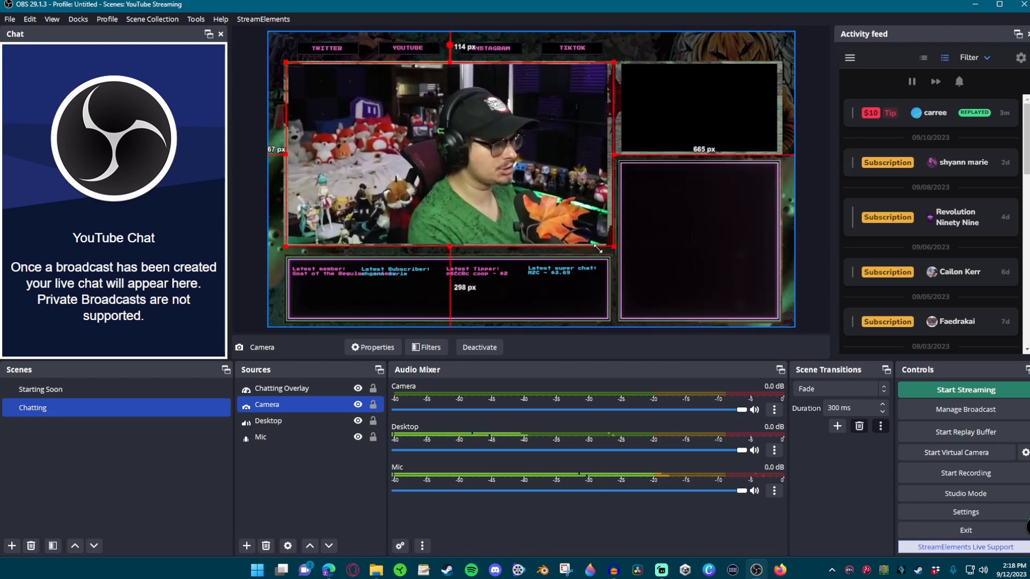
{"action": "left_click_drag", "start_coordinate": [555, 213], "coordinate": [555, 217]}
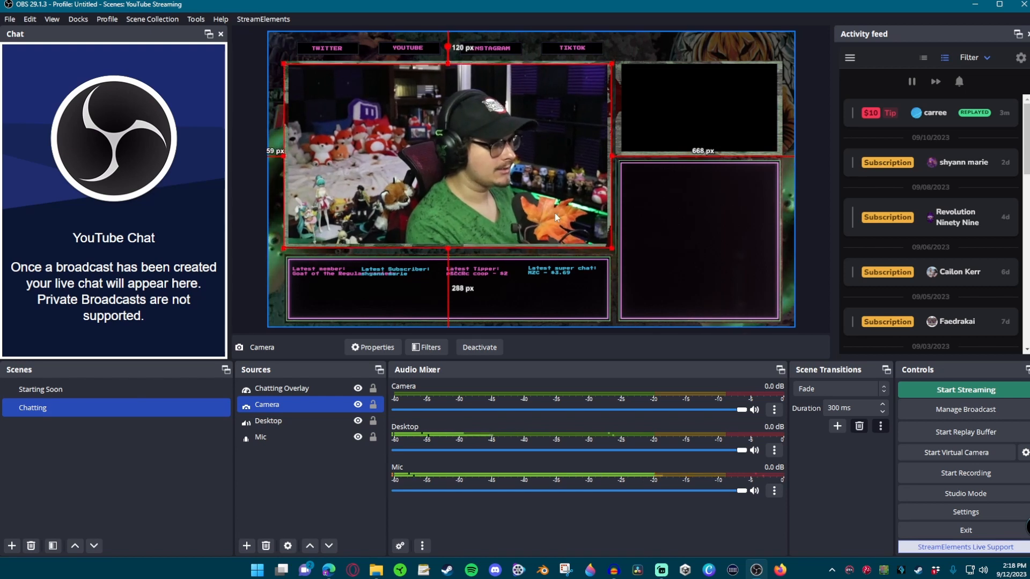
{"action": "left_click", "coordinate": [253, 28]}
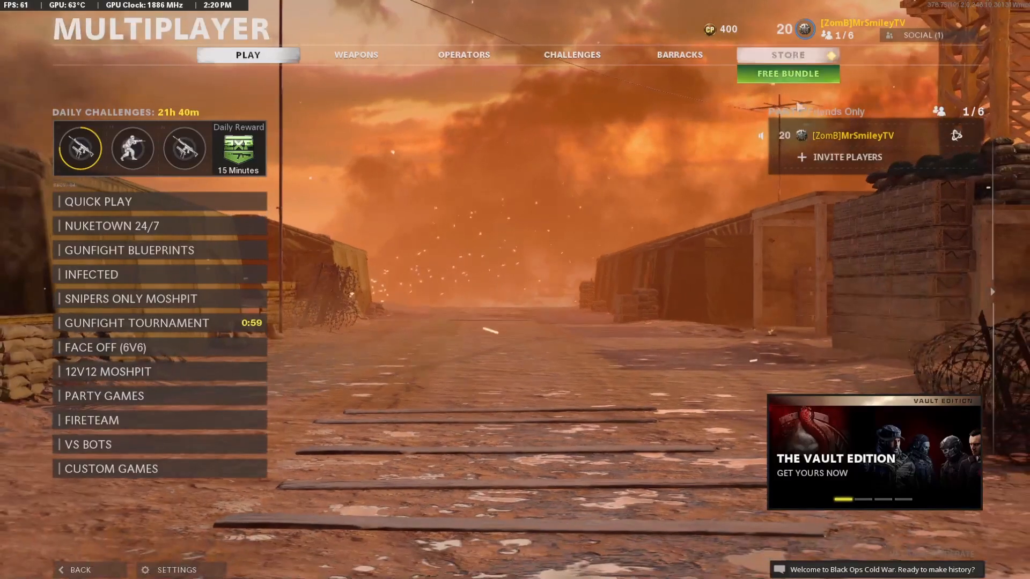
In the Black Ops Cold War multiplayer store, open the Free Bundle, claim it and leave its preview.
{"action": "left_click", "coordinate": [788, 55]}
{"action": "scroll", "coordinate": [467, 410], "scroll_direction": "down", "scroll_amount": 6}
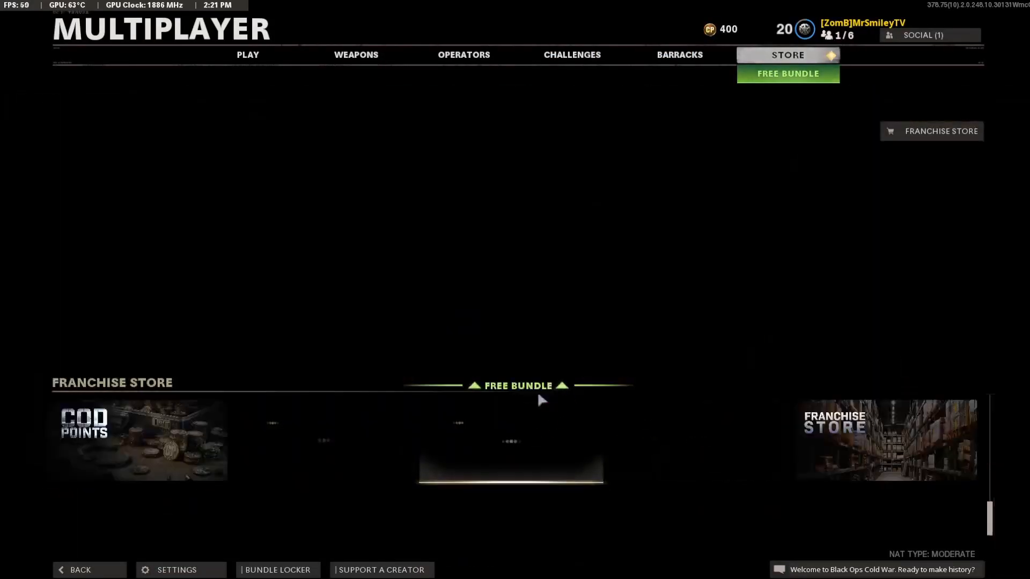
{"action": "scroll", "coordinate": [524, 438], "scroll_direction": "up", "scroll_amount": 1}
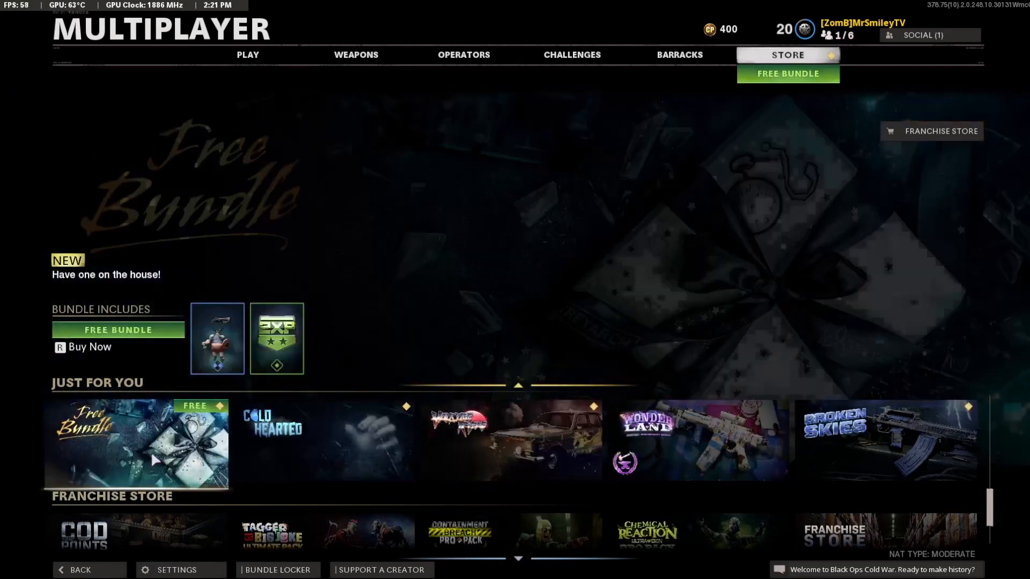
{"action": "left_click", "coordinate": [150, 452]}
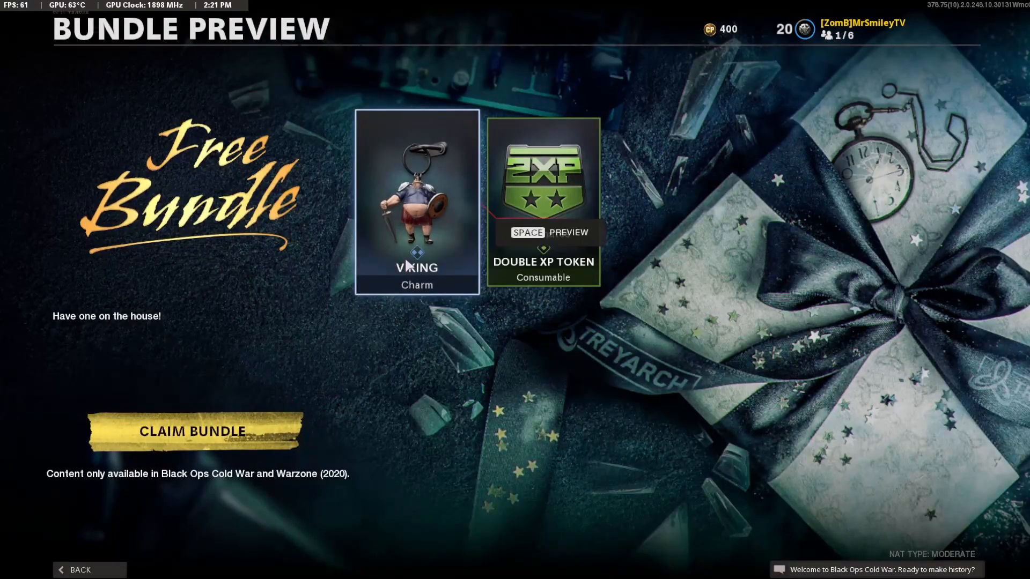
{"action": "left_click", "coordinate": [171, 437]}
{"action": "left_click", "coordinate": [411, 301]}
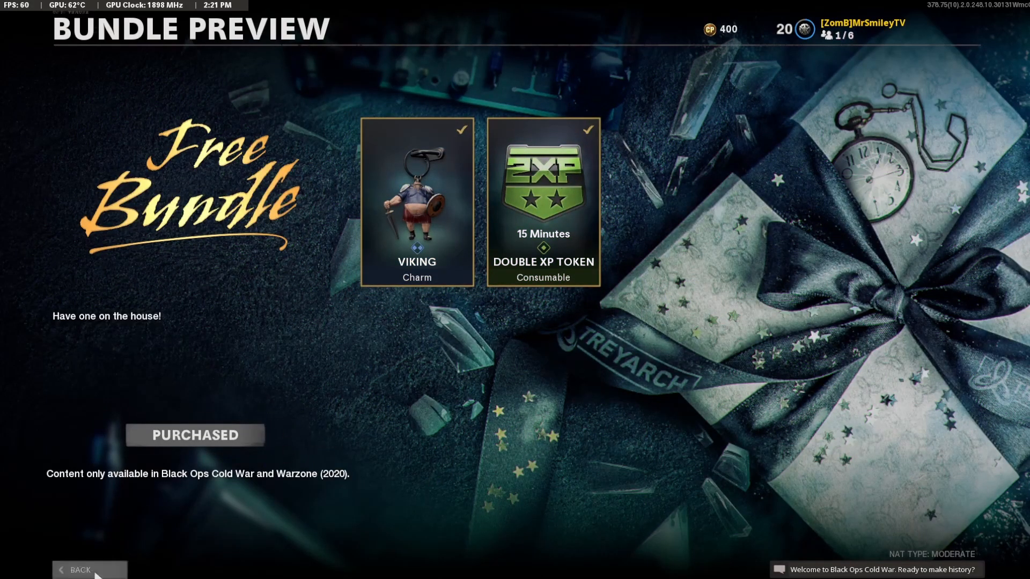
{"action": "left_click", "coordinate": [91, 570]}
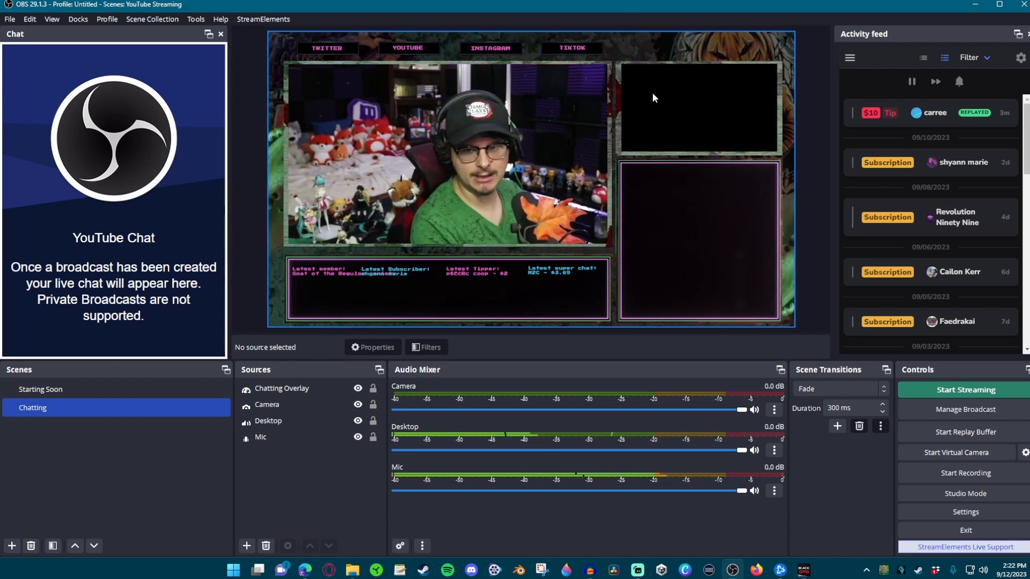
Switch back to OBS and add a new Game Capture source named Cold War to the Chatting scene.
{"action": "right_click", "coordinate": [265, 462]}
{"action": "mouse_move", "coordinate": [308, 472]}
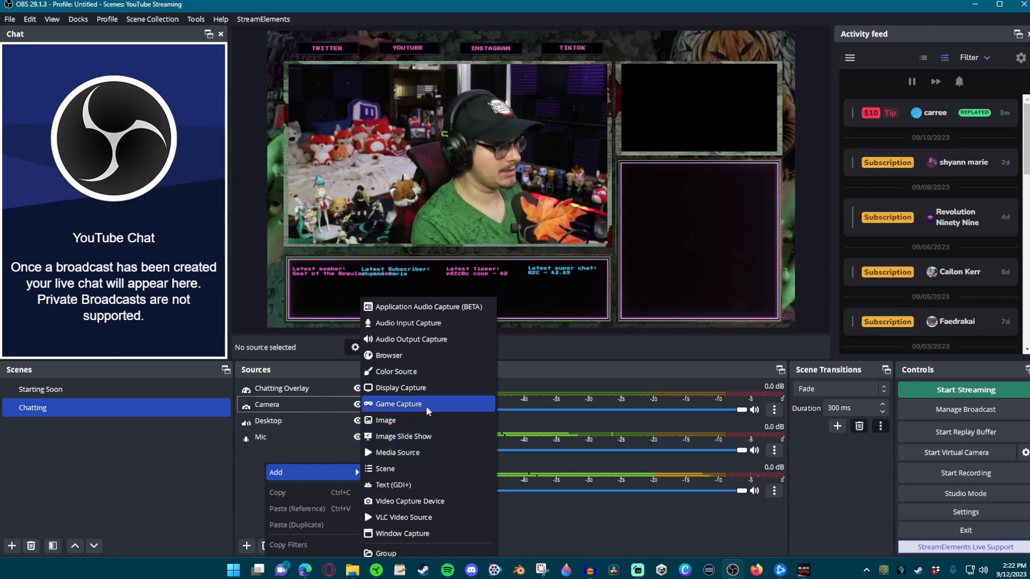
{"action": "left_click", "coordinate": [396, 405]}
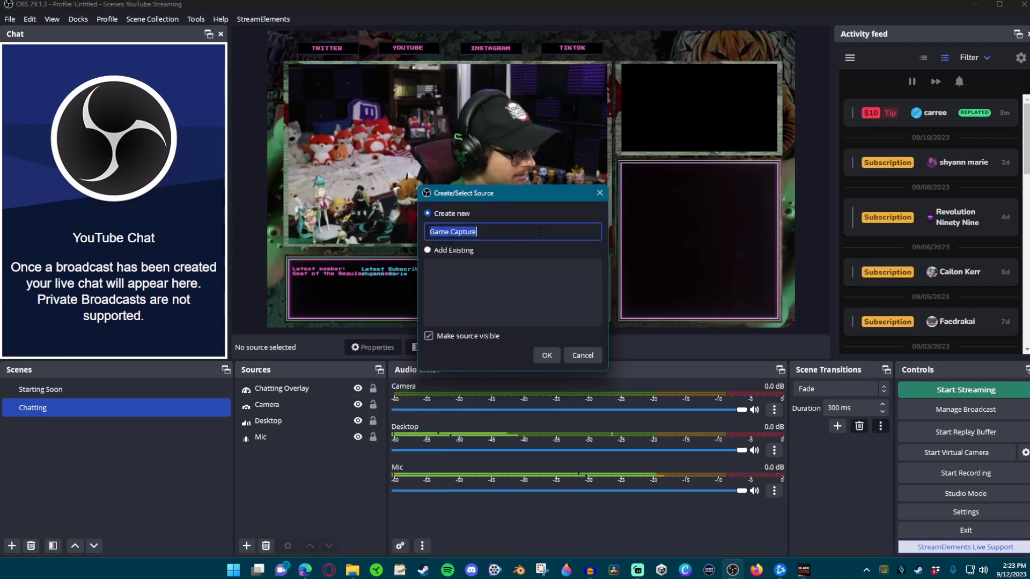
{"action": "type", "text": "Cold War"}
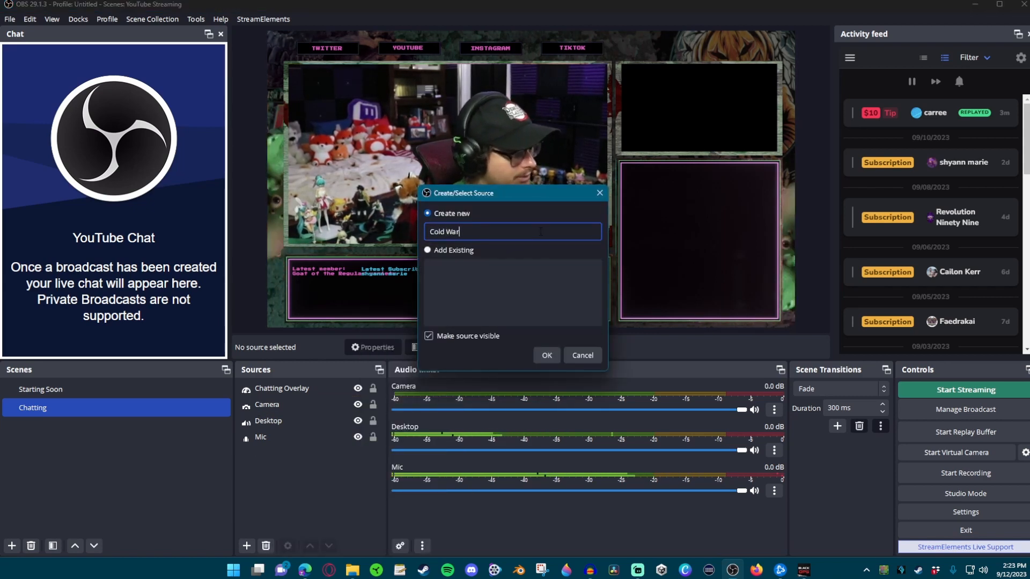
{"action": "key", "text": "Return"}
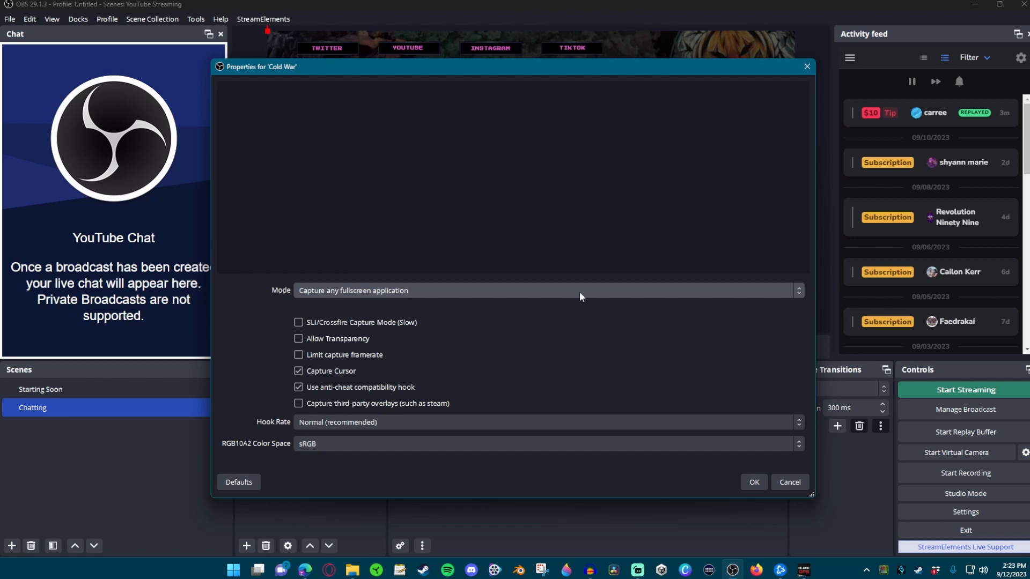
Set the Cold War source to capture a specific window, choose the Call of Duty: Black Ops Cold War window, and confirm.
{"action": "left_click", "coordinate": [354, 291]}
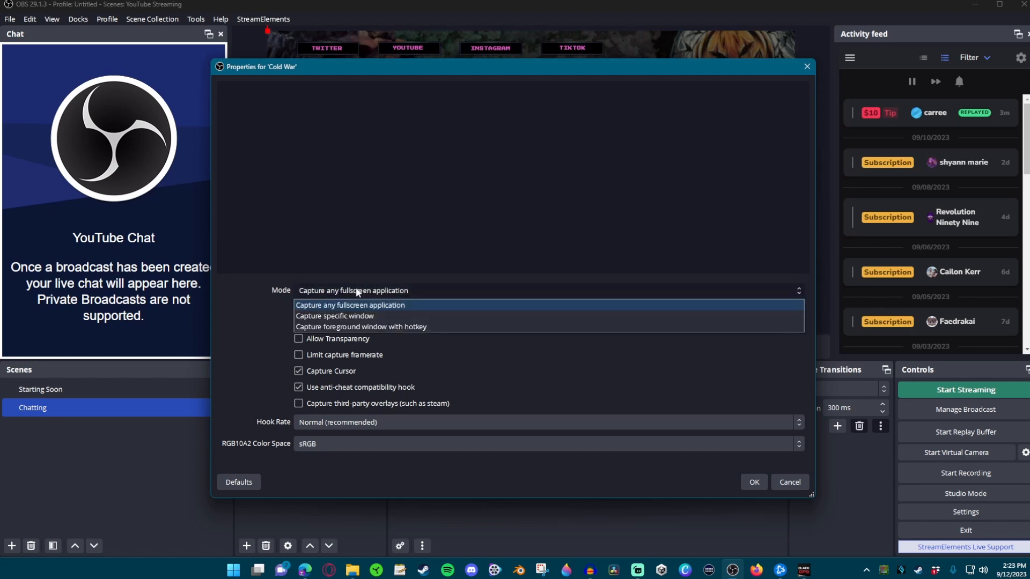
{"action": "left_click", "coordinate": [368, 318]}
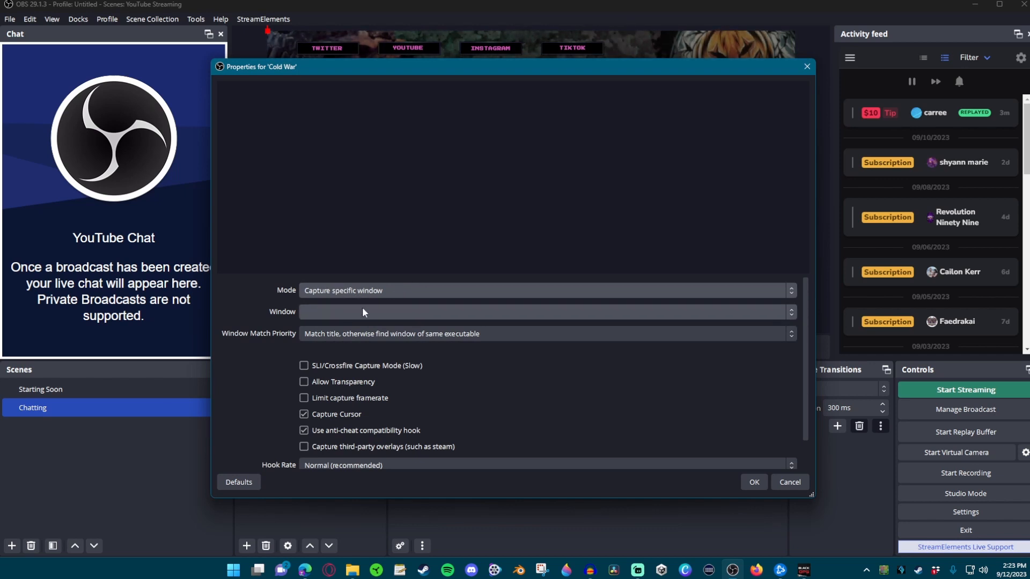
{"action": "left_click", "coordinate": [351, 314]}
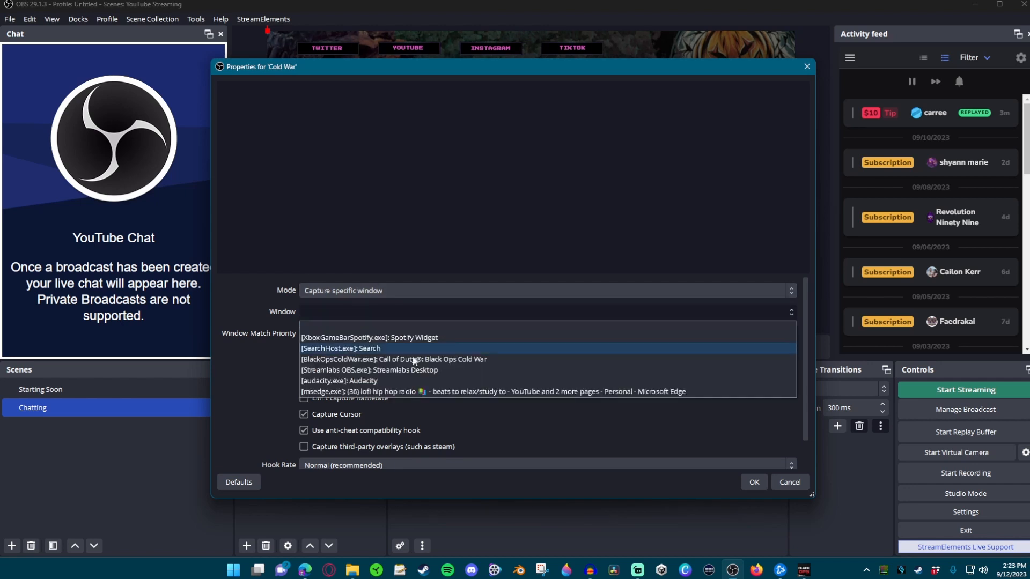
{"action": "left_click", "coordinate": [460, 358]}
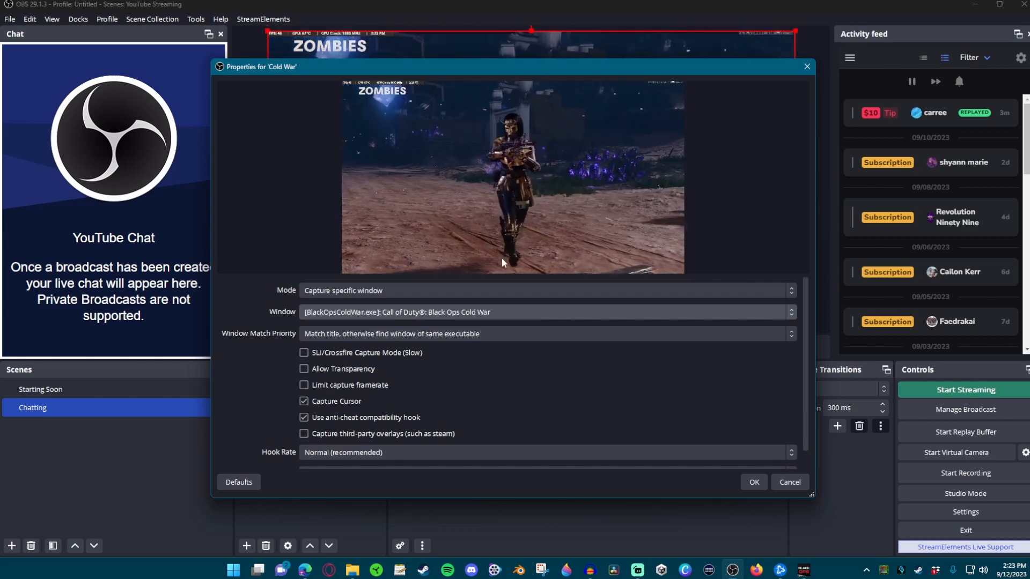
{"action": "left_click", "coordinate": [754, 482]}
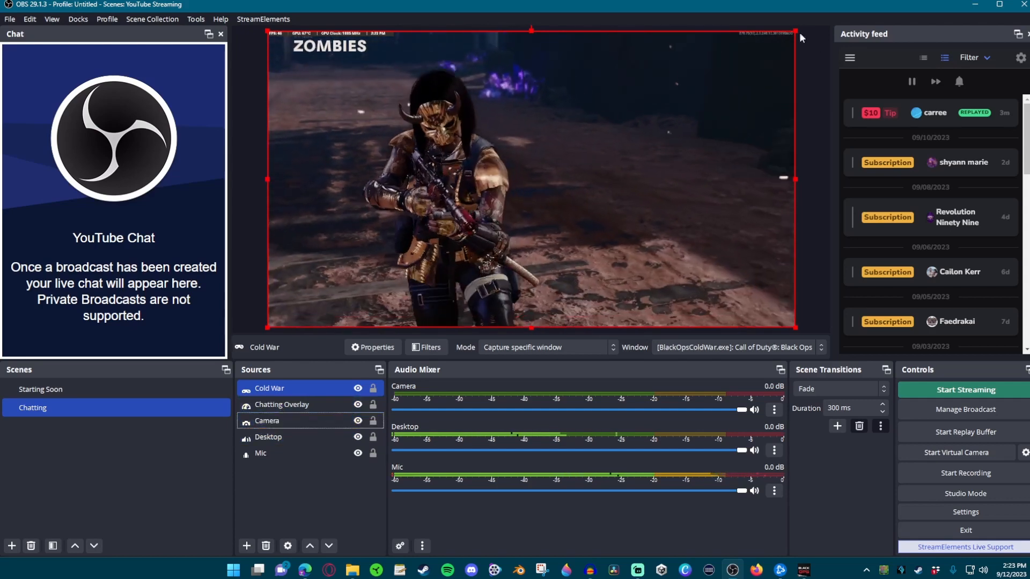
Shrink the Cold War source, place it below Chatting Overlay in the source order, fit it into the small frame above the chat box, and deselect it.
{"action": "left_click_drag", "start_coordinate": [796, 31], "coordinate": [483, 202]}
{"action": "left_click_drag", "start_coordinate": [409, 242], "coordinate": [703, 90]}
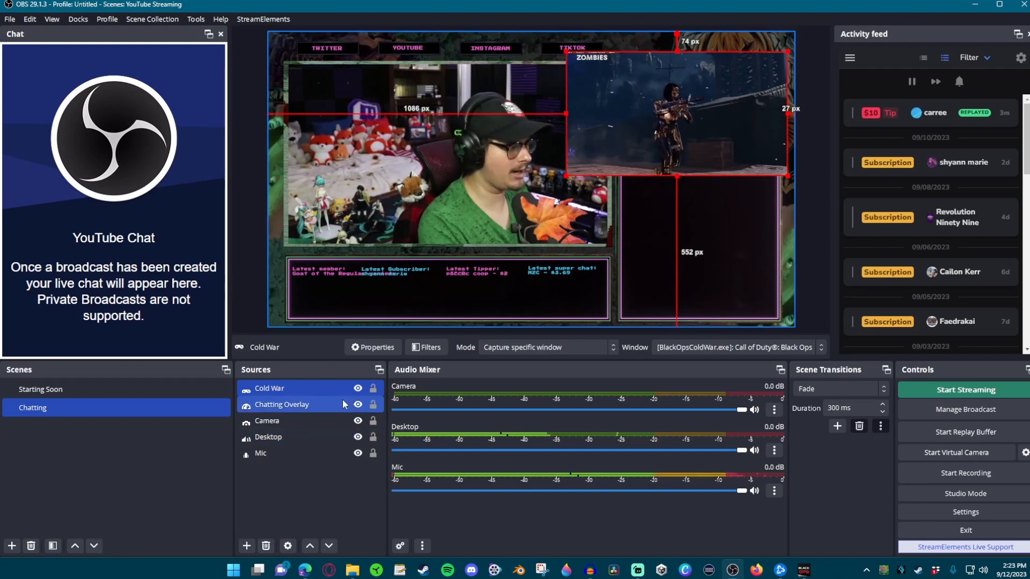
{"action": "left_click_drag", "start_coordinate": [269, 389], "coordinate": [276, 424]}
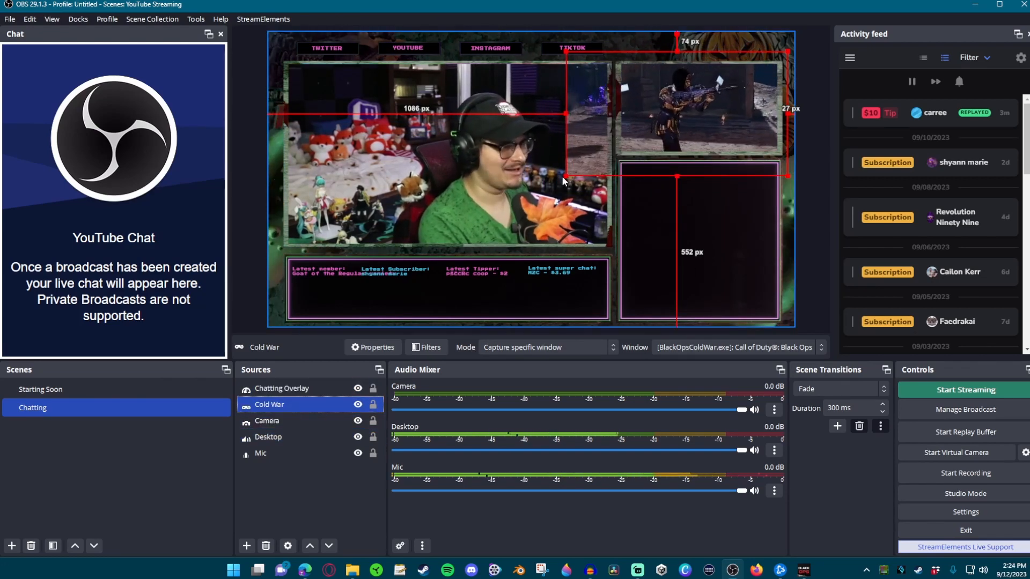
{"action": "left_click_drag", "start_coordinate": [563, 181], "coordinate": [621, 155]}
{"action": "left_click_drag", "start_coordinate": [681, 113], "coordinate": [677, 123]}
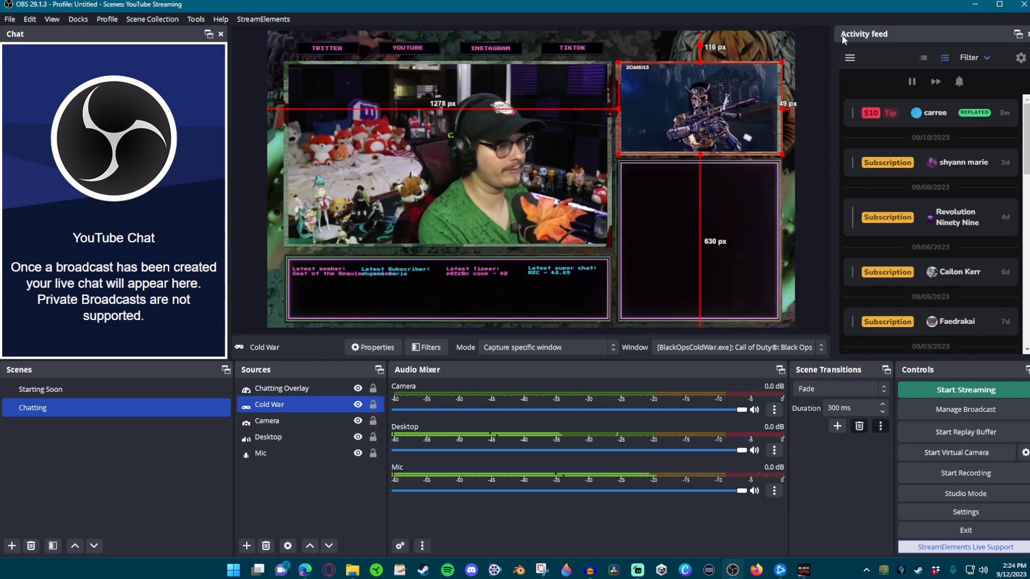
{"action": "left_click", "coordinate": [814, 38]}
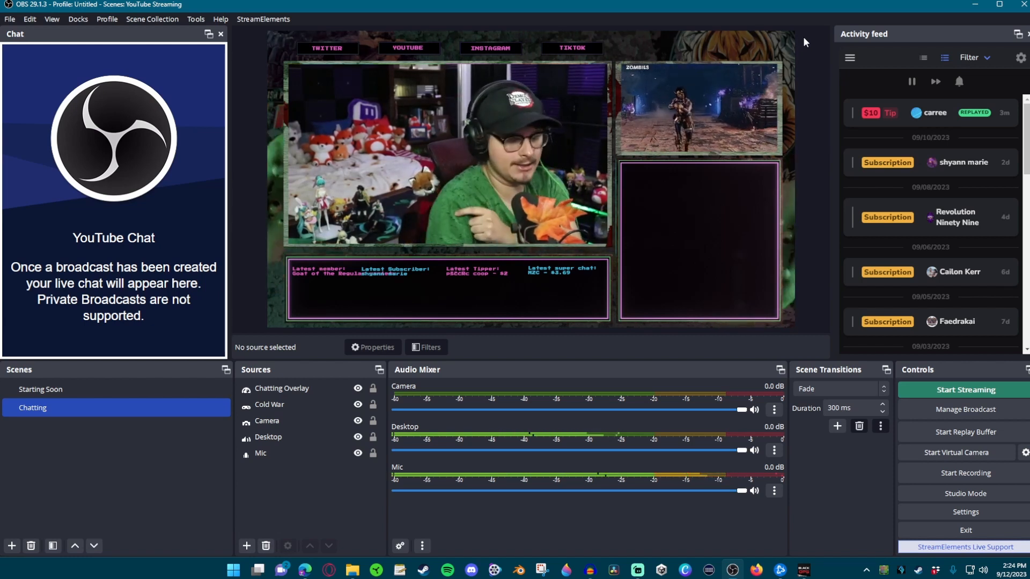
Switch to the StreamElements overlay editor in the browser and examine the layers inside the Labels Widgets group, then collapse it.
{"action": "left_click", "coordinate": [305, 570]}
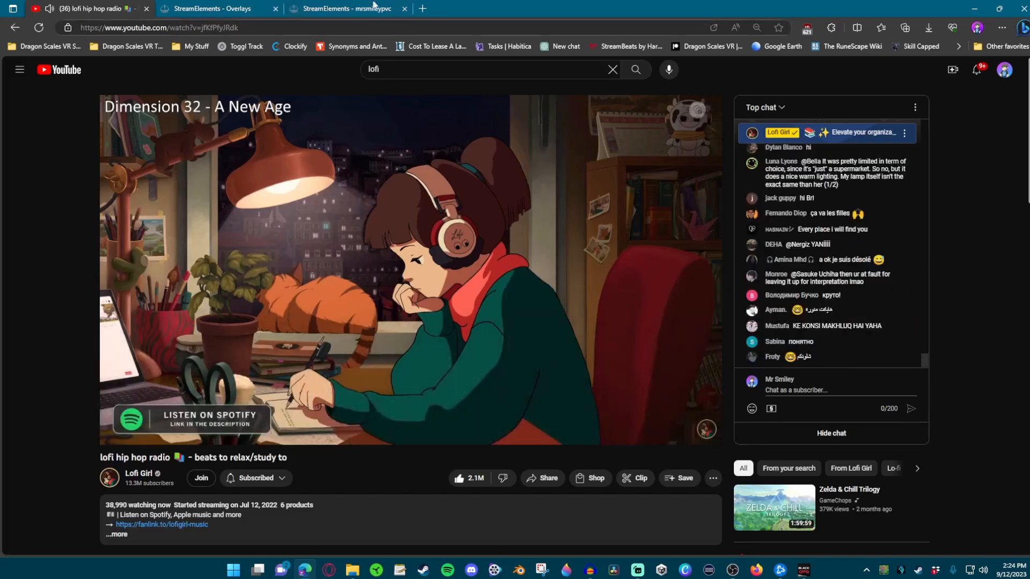
{"action": "left_click", "coordinate": [346, 8]}
{"action": "left_click", "coordinate": [798, 403]}
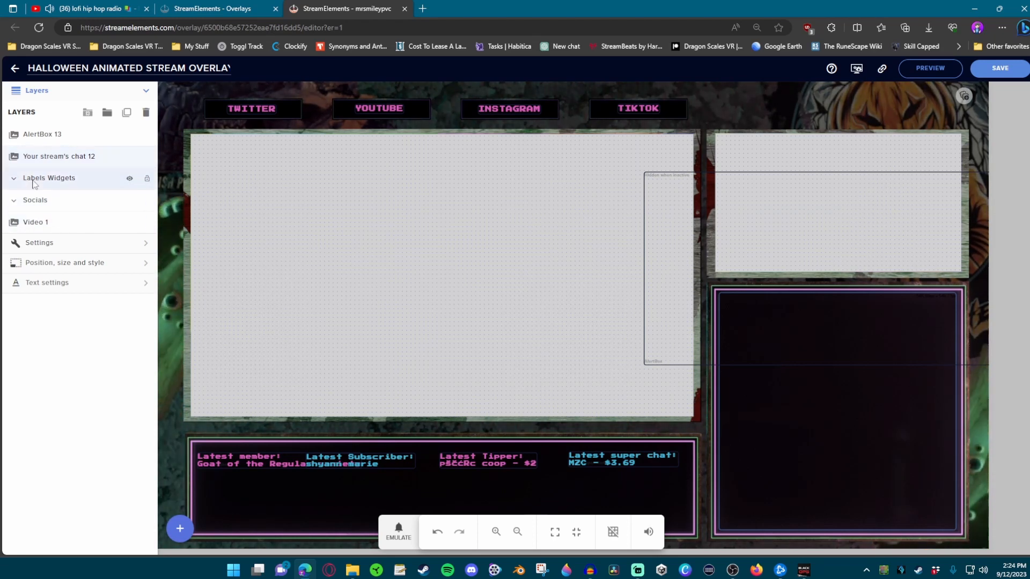
{"action": "left_click", "coordinate": [12, 178]}
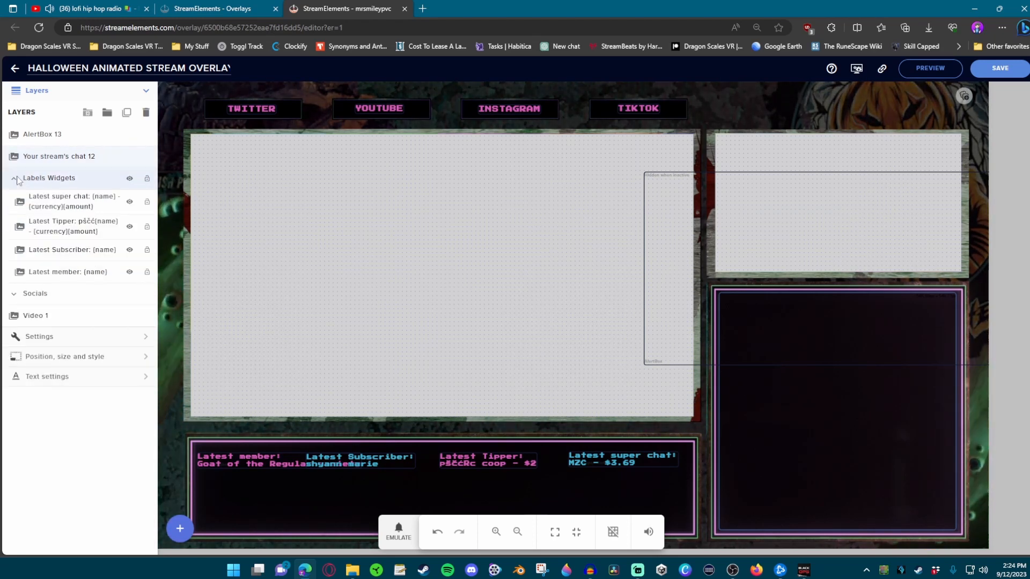
{"action": "left_click", "coordinate": [14, 178]}
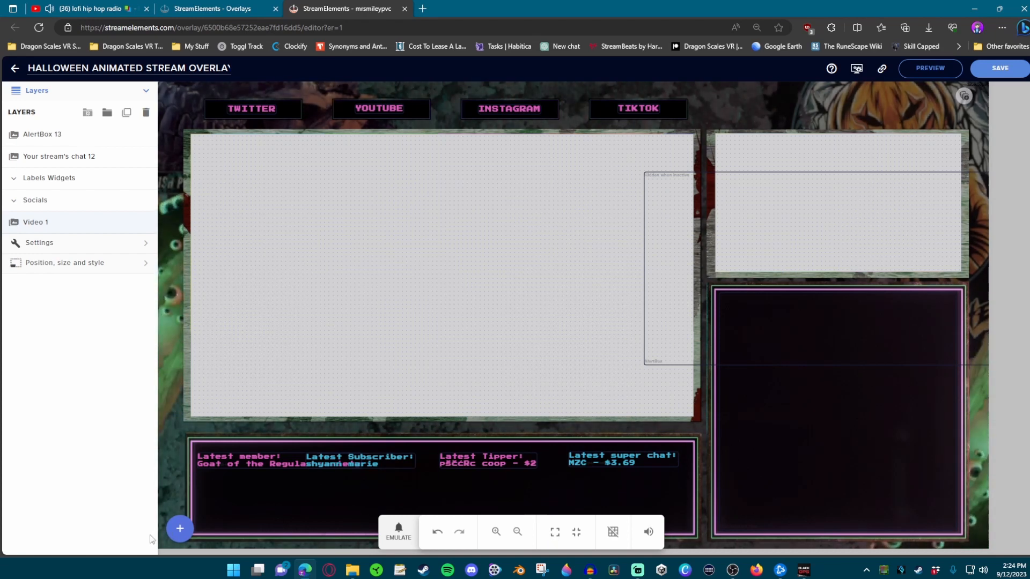
Open the overlay editor's list of addable widgets and view the Alerts category.
{"action": "left_click", "coordinate": [181, 529]}
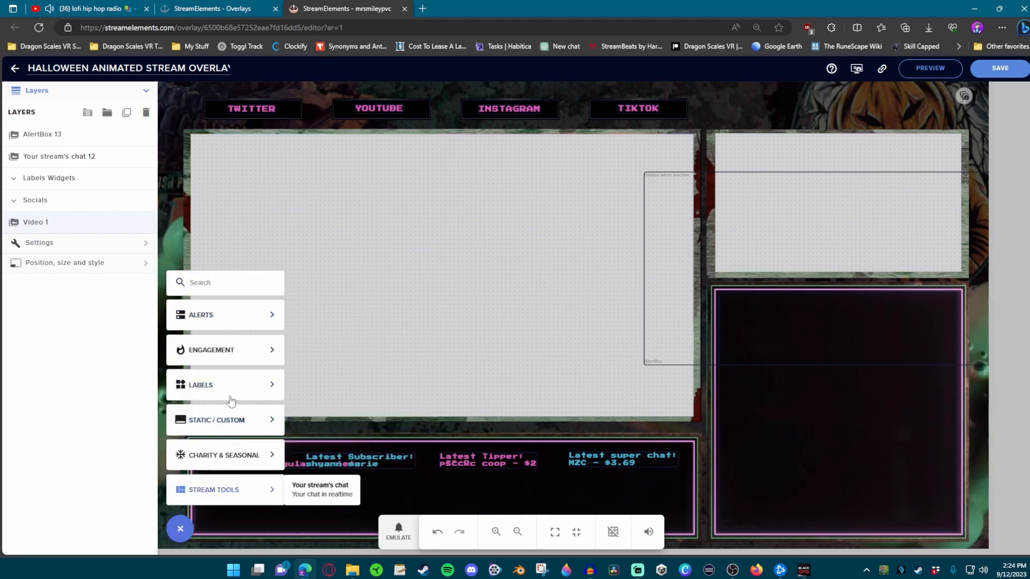
{"action": "left_click", "coordinate": [232, 322]}
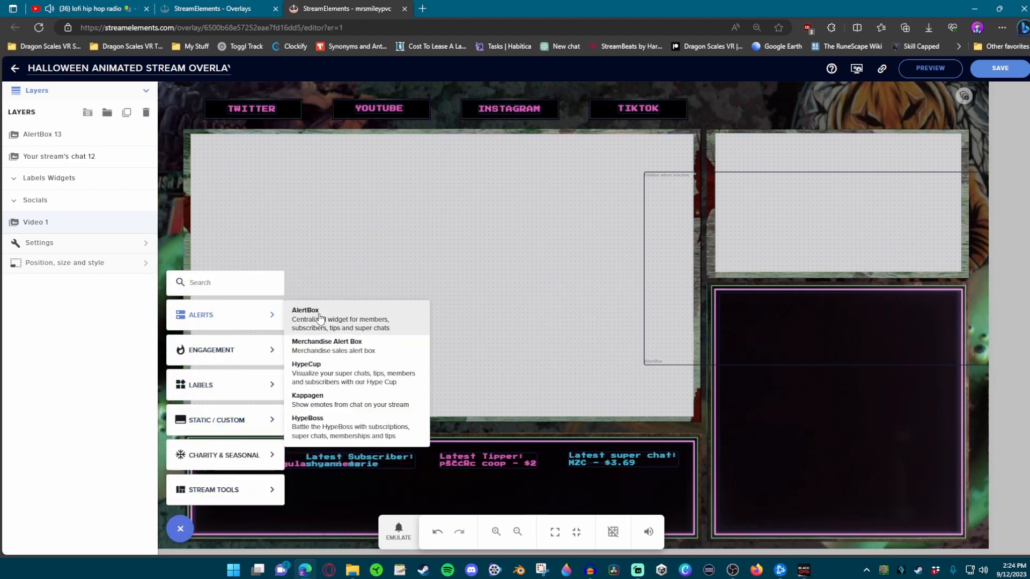
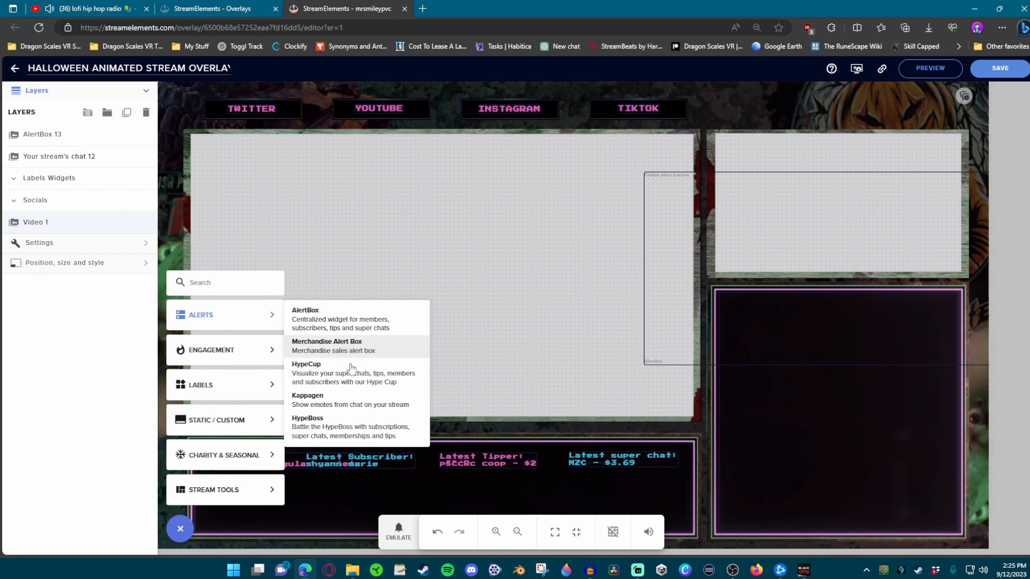
Browse the overlay widget categories from Engagement, Labels and Static / Custom through Charity & Seasonal to Stream Tools.
{"action": "left_click", "coordinate": [215, 350]}
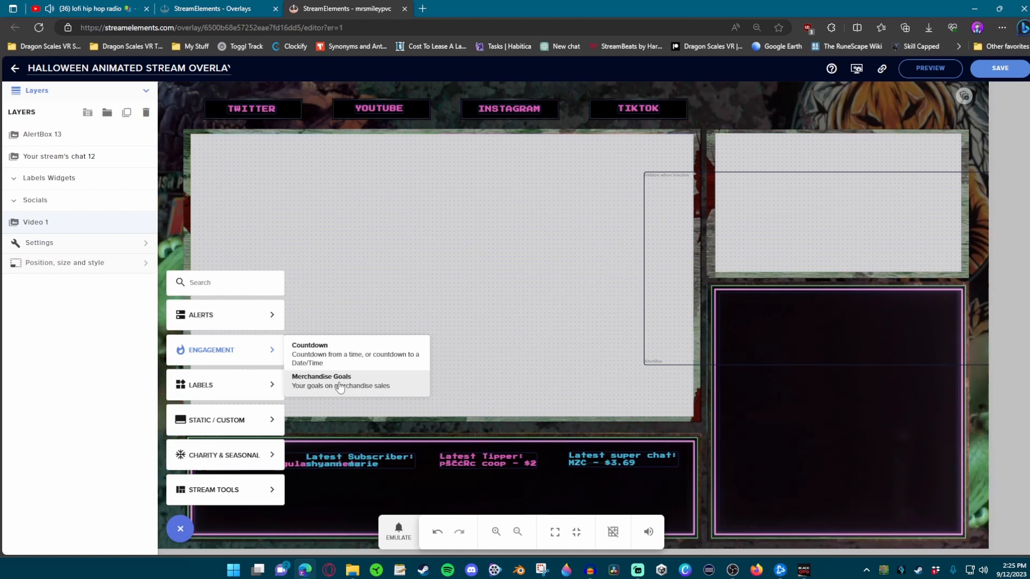
{"action": "left_click", "coordinate": [229, 394]}
{"action": "mouse_move", "coordinate": [303, 386]}
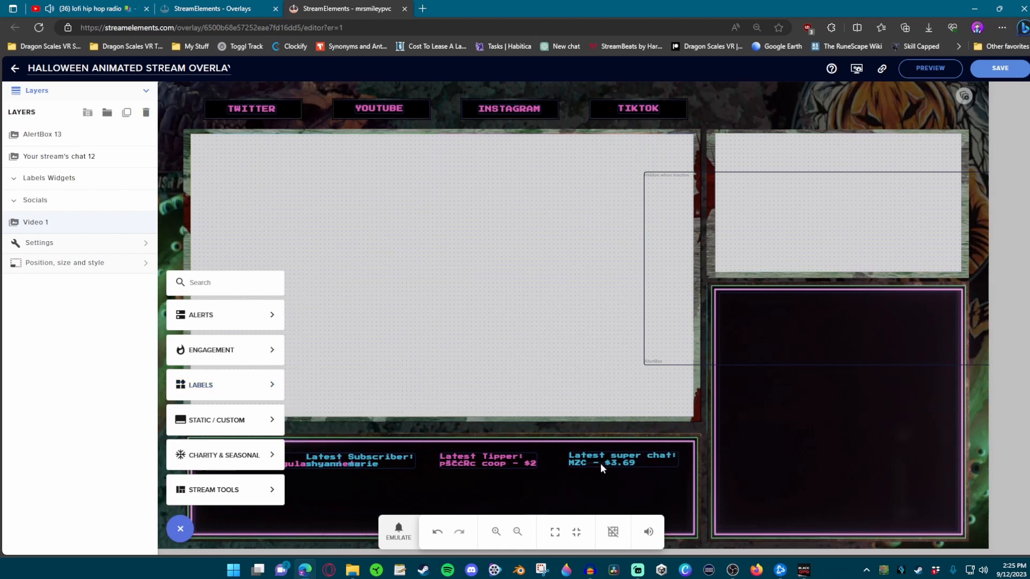
{"action": "mouse_move", "coordinate": [215, 371]}
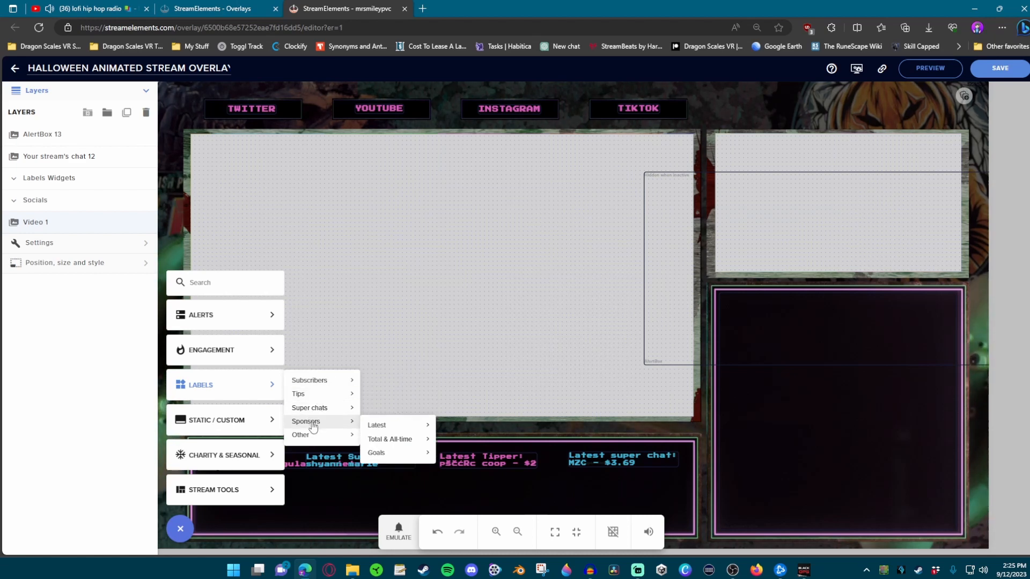
{"action": "mouse_move", "coordinate": [309, 438]}
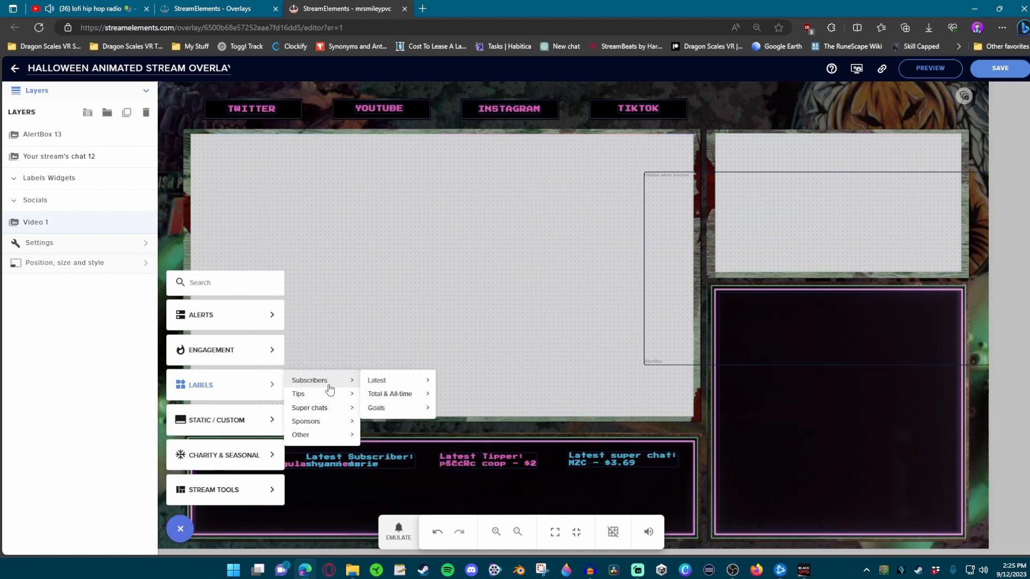
{"action": "mouse_move", "coordinate": [402, 382]}
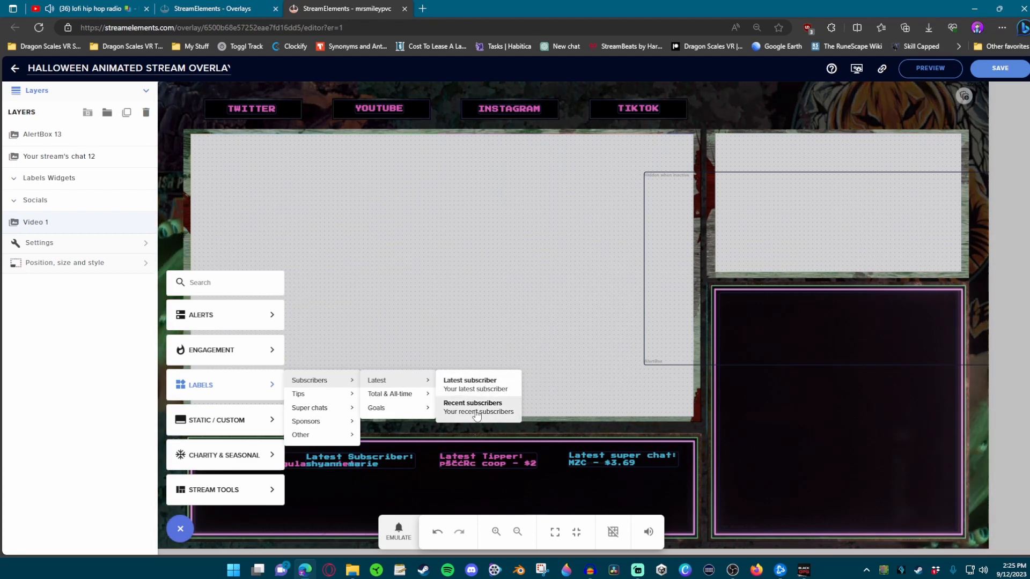
{"action": "mouse_move", "coordinate": [398, 400]}
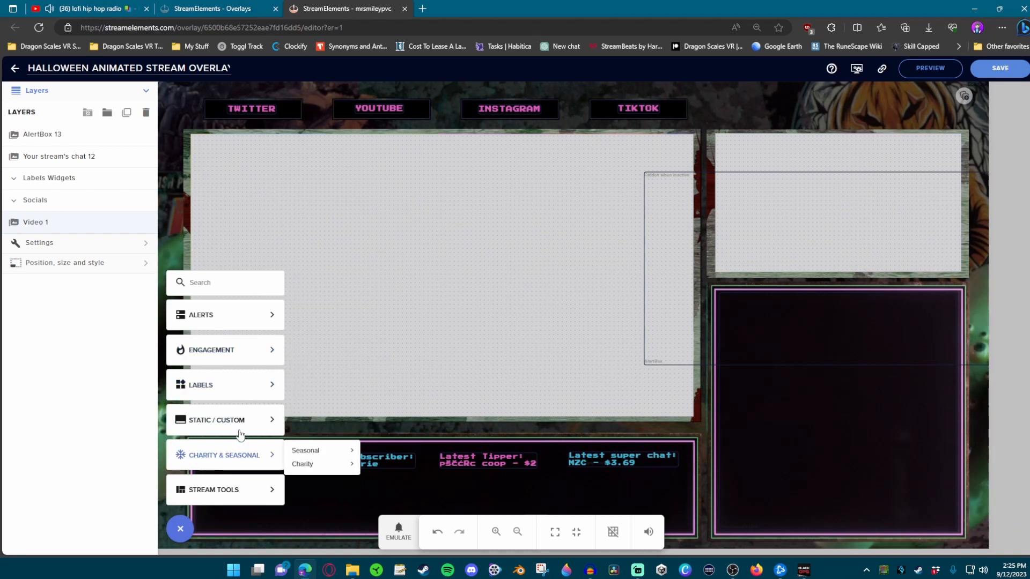
{"action": "mouse_move", "coordinate": [240, 432]}
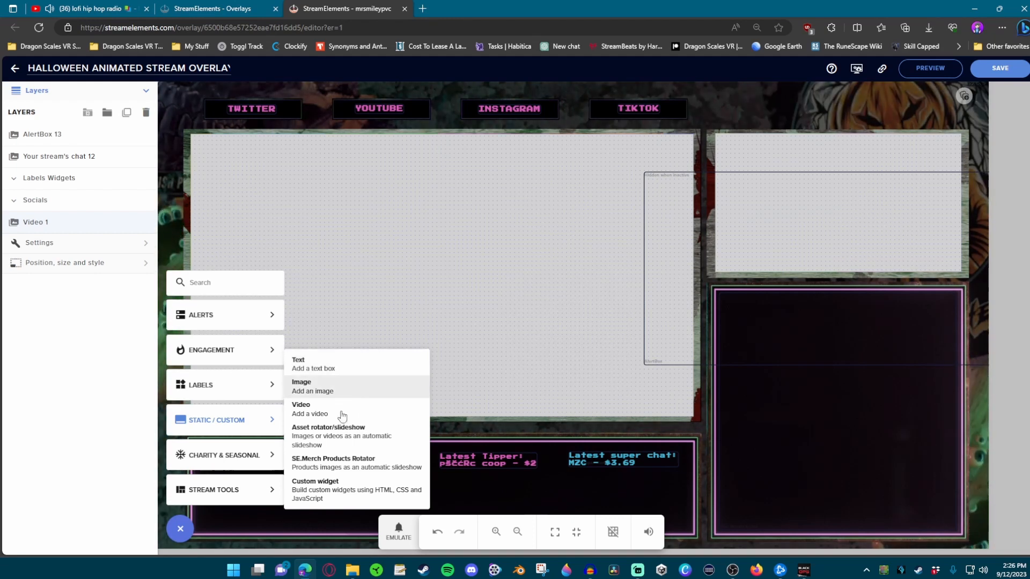
{"action": "mouse_move", "coordinate": [207, 468]}
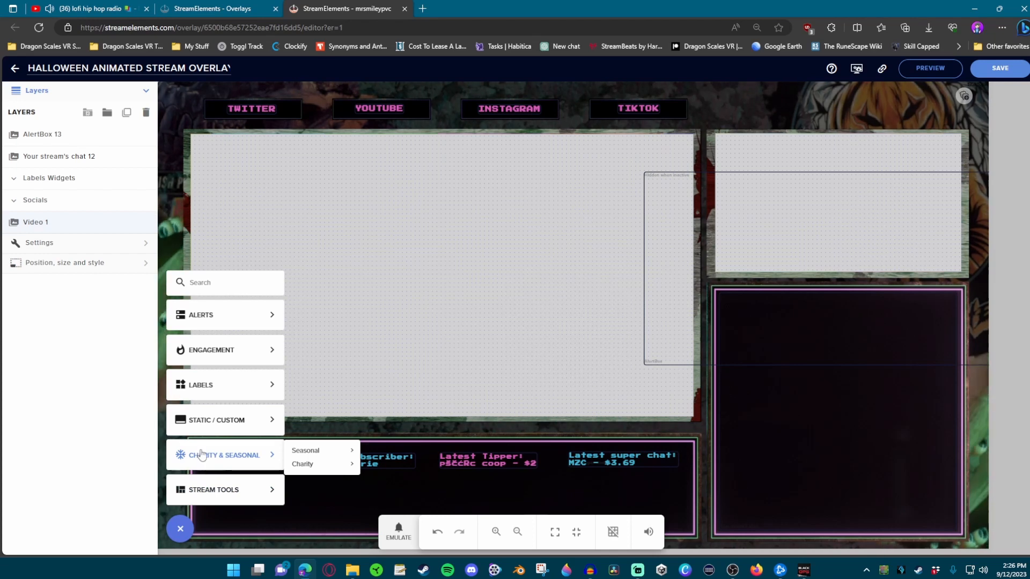
{"action": "mouse_move", "coordinate": [223, 486]}
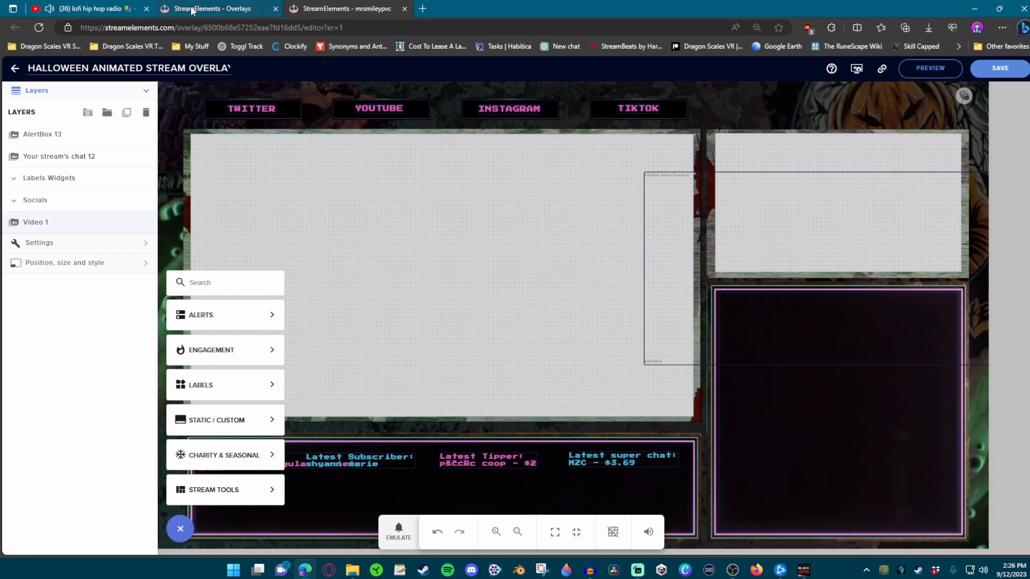
Save the Halloween animated stream overlay and switch to OBS.
{"action": "left_click", "coordinate": [1012, 66]}
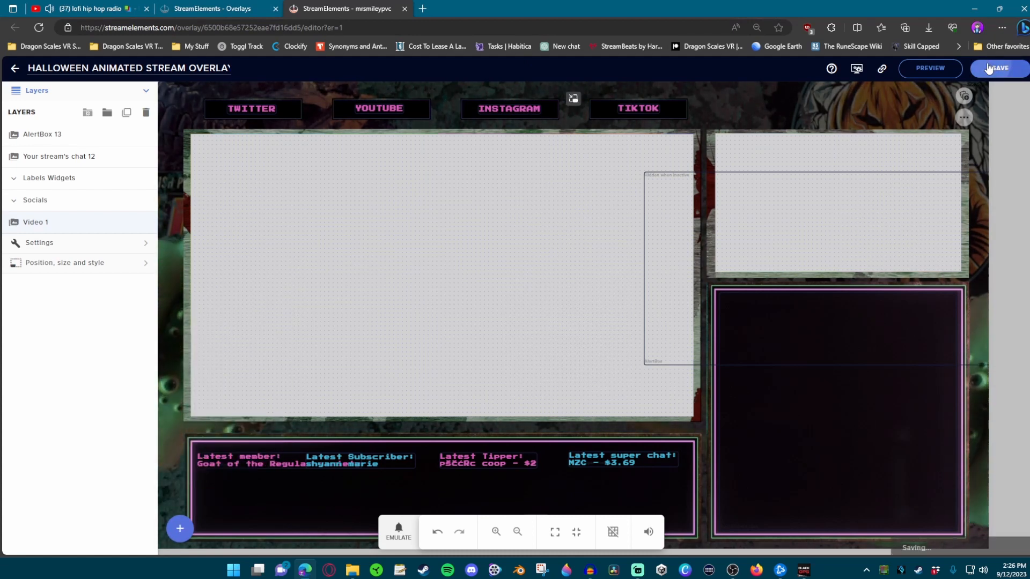
{"action": "left_click", "coordinate": [991, 70]}
{"action": "left_click", "coordinate": [732, 570]}
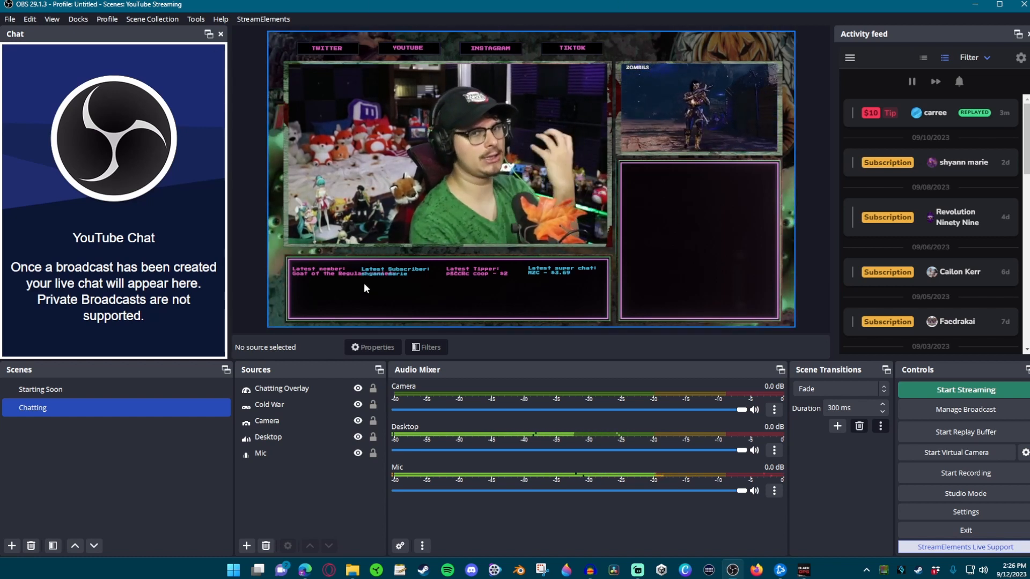
Add a new scene named "Game Big / Cam Small".
{"action": "right_click", "coordinate": [70, 445]}
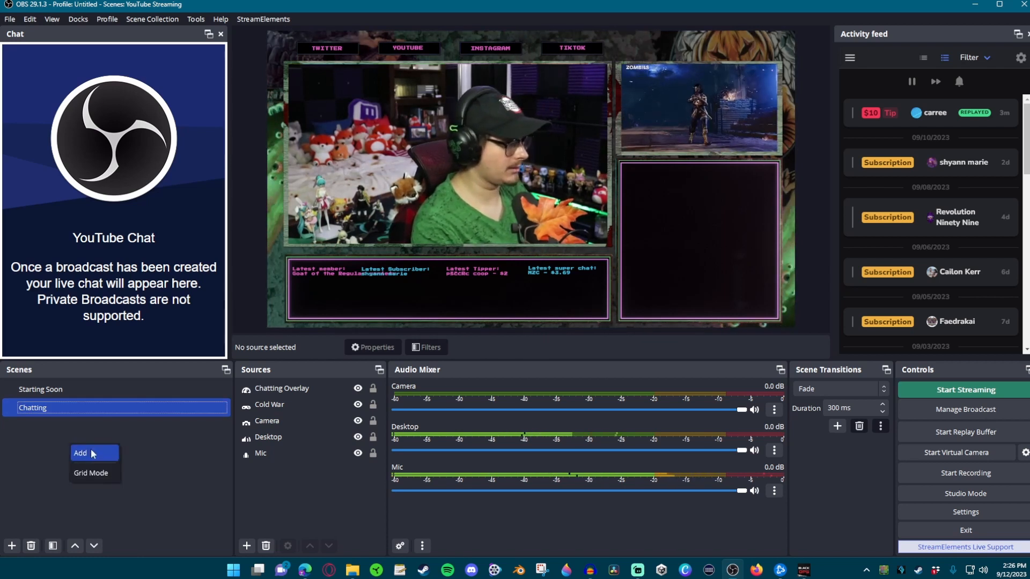
{"action": "left_click", "coordinate": [86, 453]}
{"action": "type", "text": "G"}
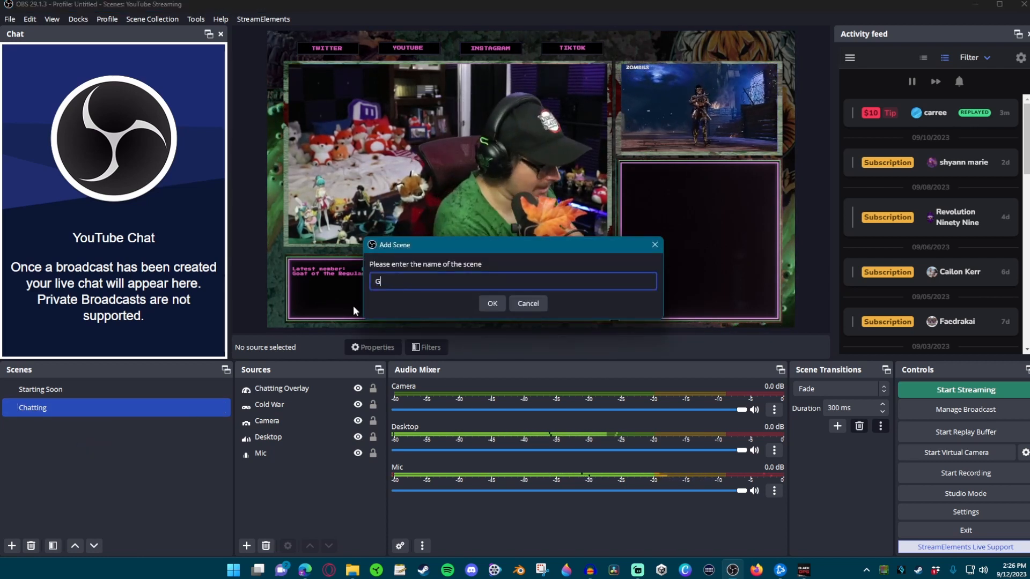
{"action": "type", "text": "ame Big"}
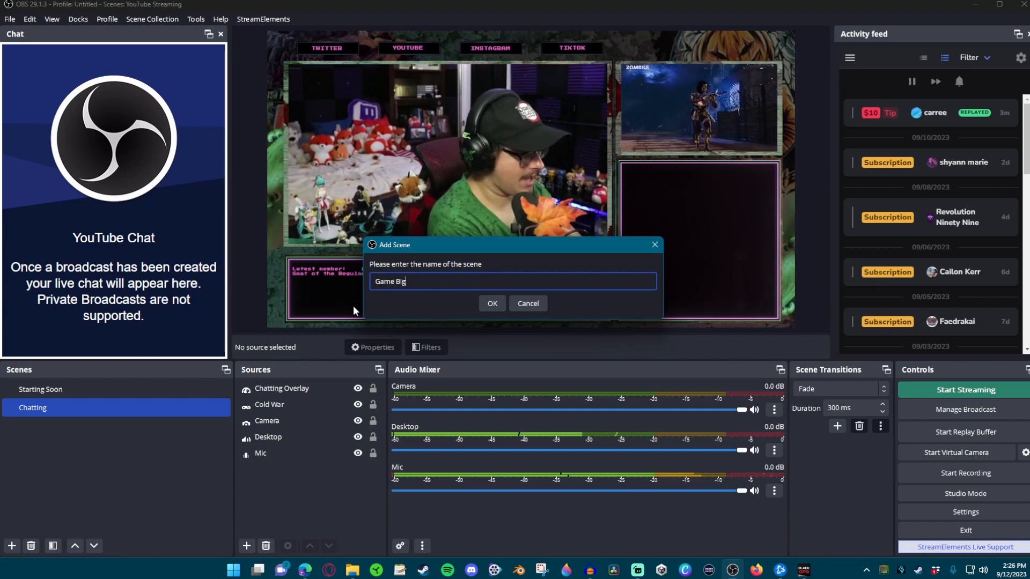
{"action": "type", "text": " / "}
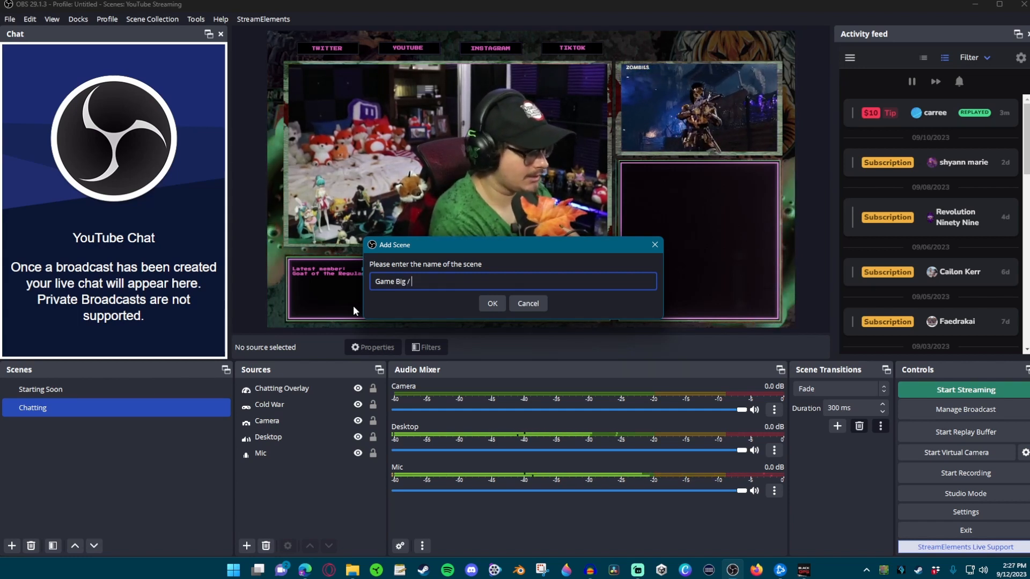
{"action": "type", "text": "Cam Small"}
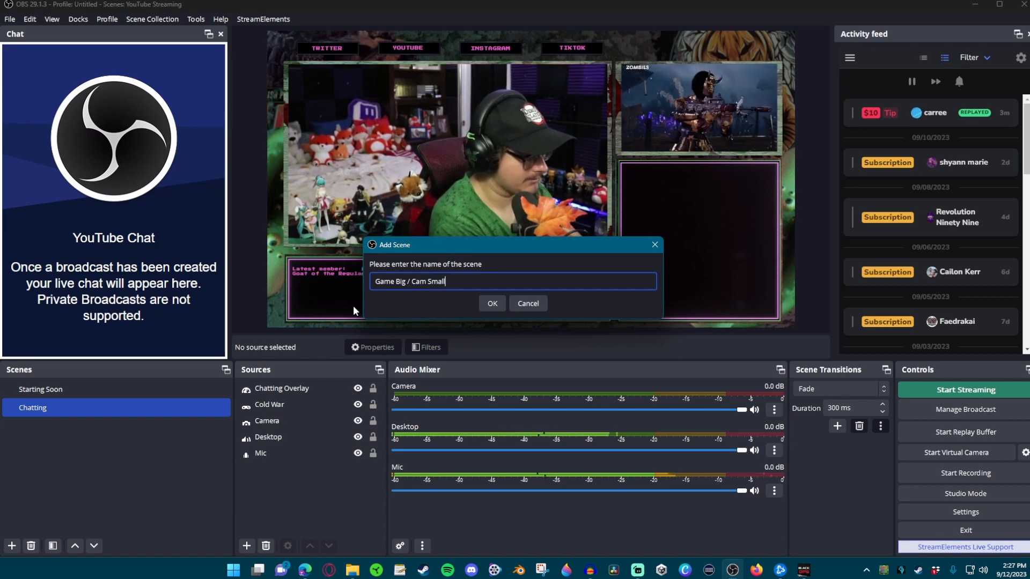
{"action": "key", "text": "Return"}
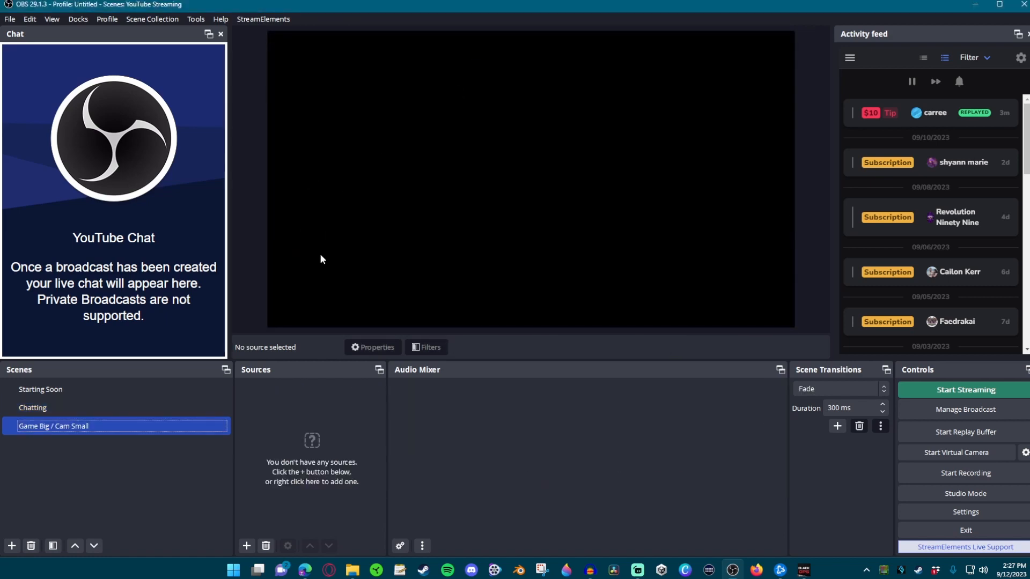
Copy all sources from Chatting Overlay through Mic in the Chatting scene into the Game Big / Cam Small scene.
{"action": "left_click", "coordinate": [53, 407]}
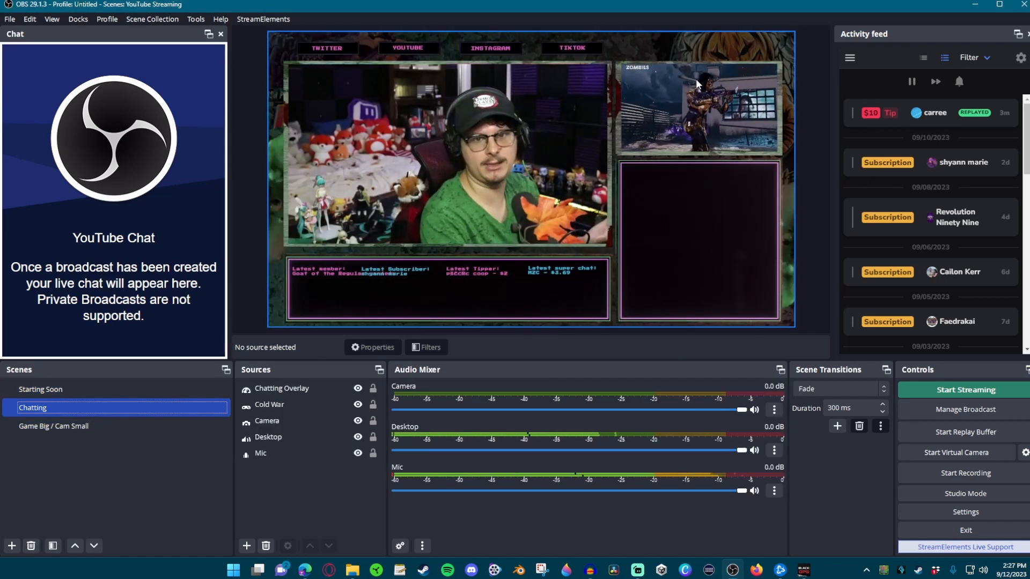
{"action": "left_click", "coordinate": [59, 428]}
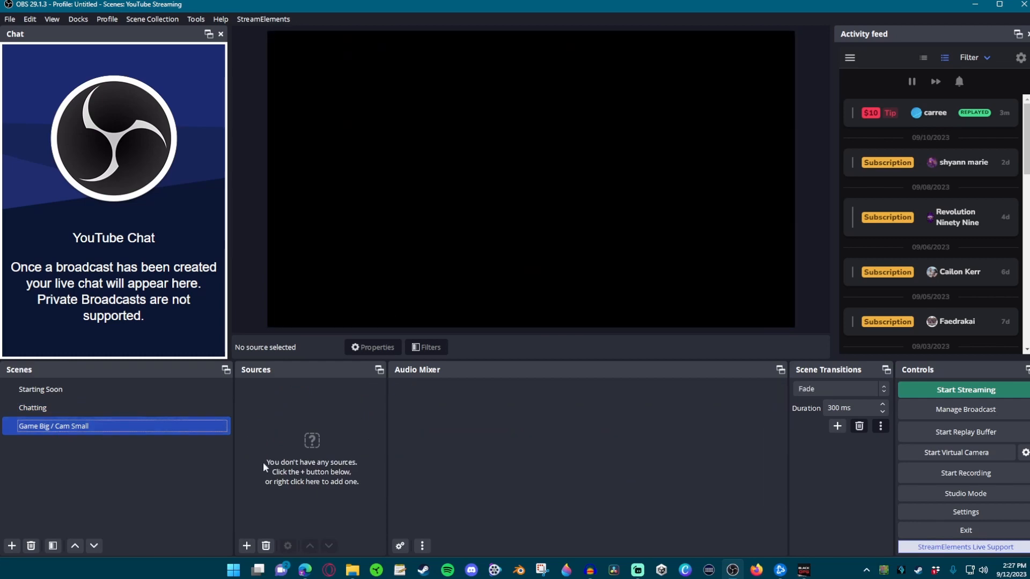
{"action": "left_click", "coordinate": [63, 409]}
{"action": "left_click", "coordinate": [261, 388]}
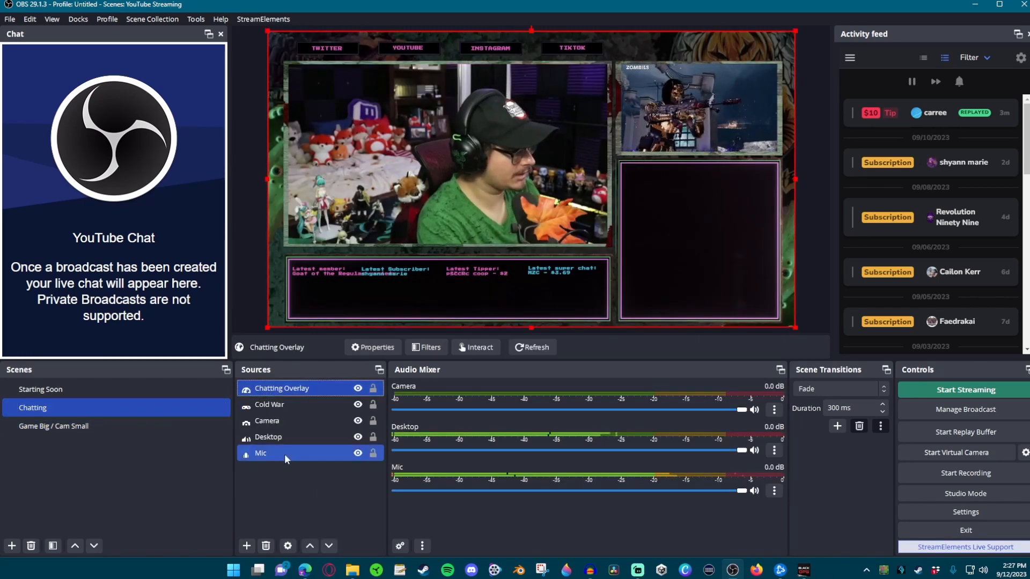
{"action": "left_click", "coordinate": [284, 454], "text": "shift"}
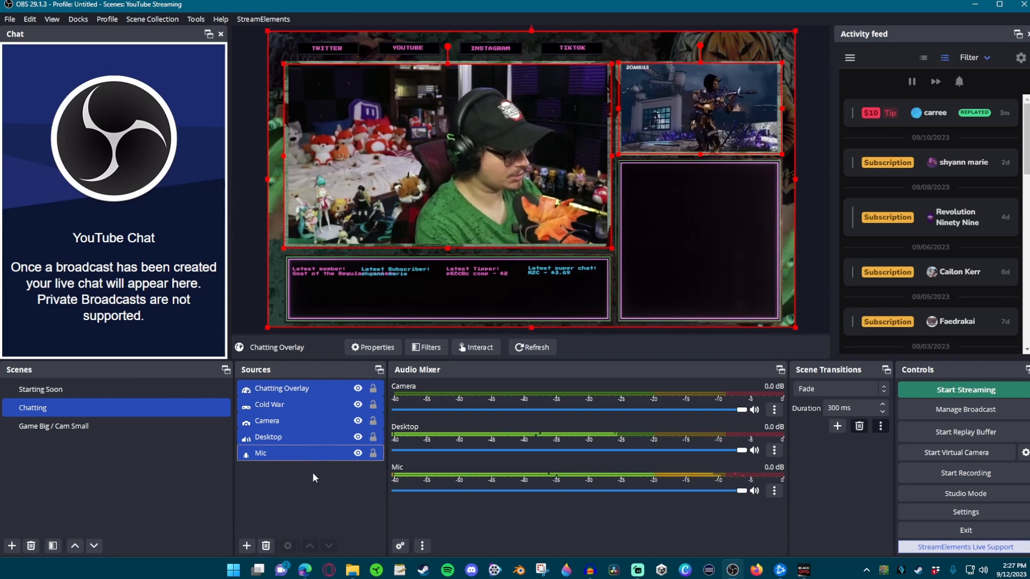
{"action": "double_click", "coordinate": [71, 427]}
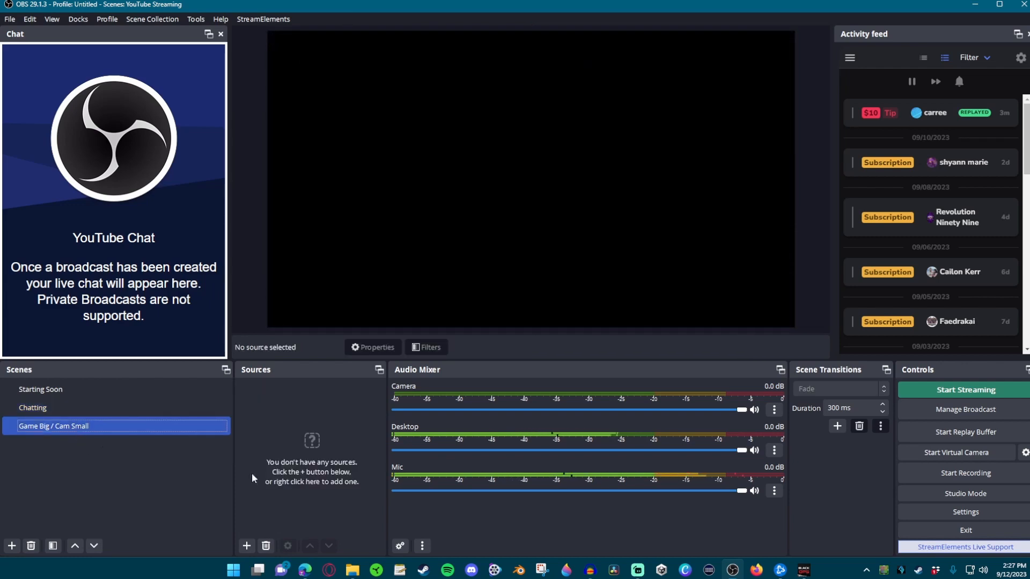
{"action": "left_click", "coordinate": [293, 426]}
{"action": "key", "text": "ctrl+v"}
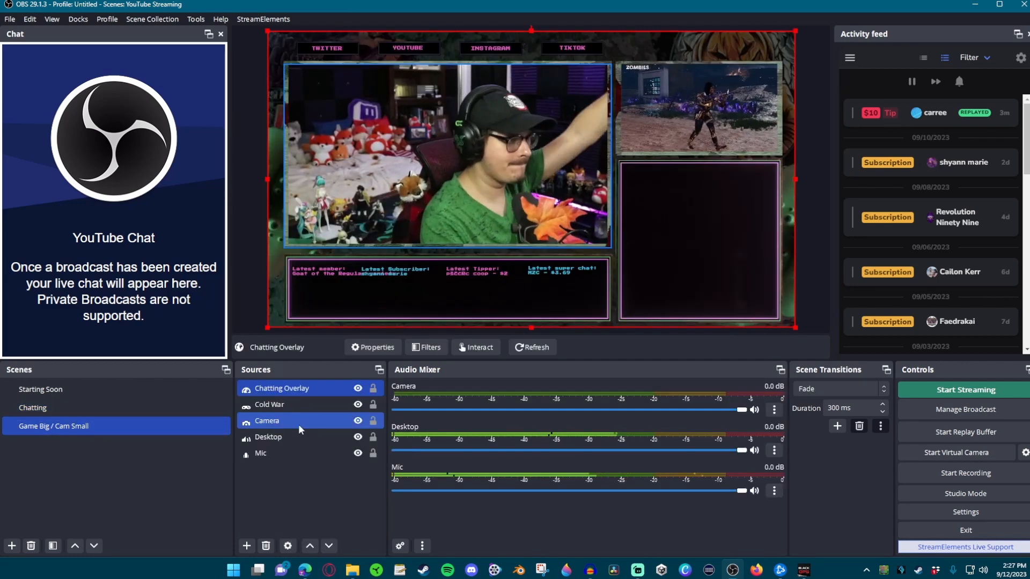
{"action": "key", "text": "ctrl+a"}
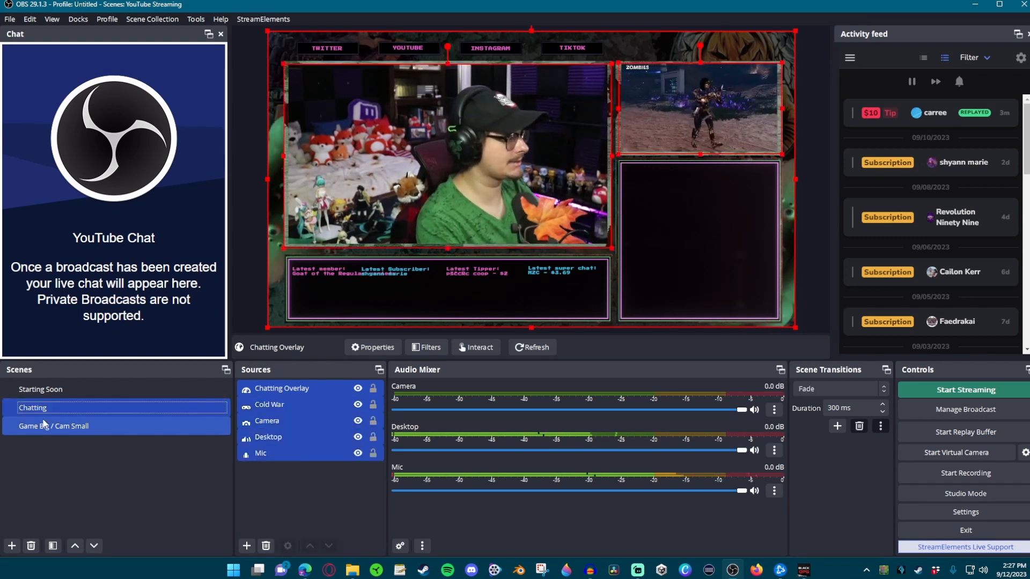
{"action": "left_click", "coordinate": [44, 425]}
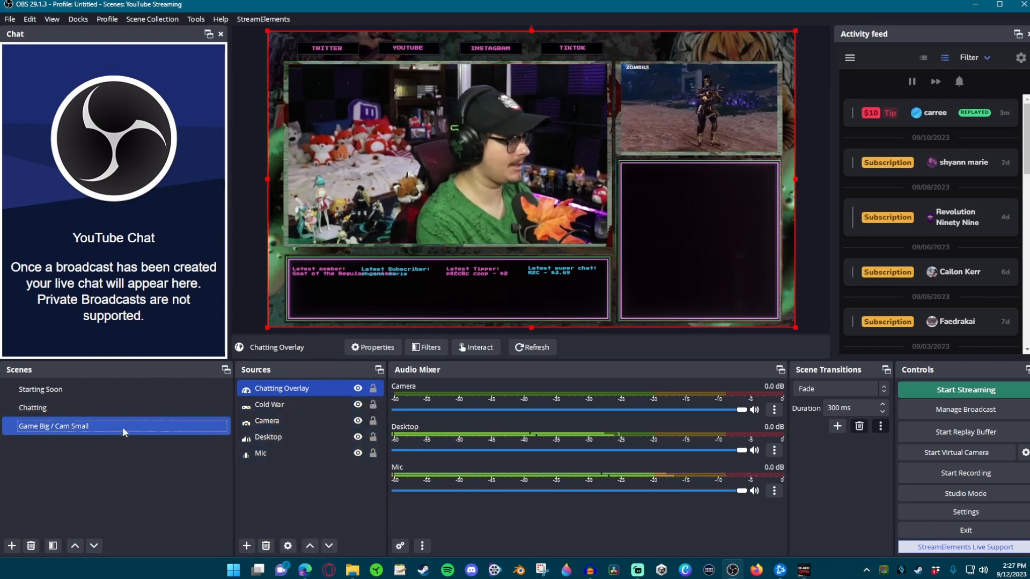
Move the camera out of the overlay's large frame and enlarge the Cold War game capture to fill that frame.
{"action": "left_click", "coordinate": [462, 151]}
{"action": "left_click_drag", "start_coordinate": [474, 118], "coordinate": [686, 226]}
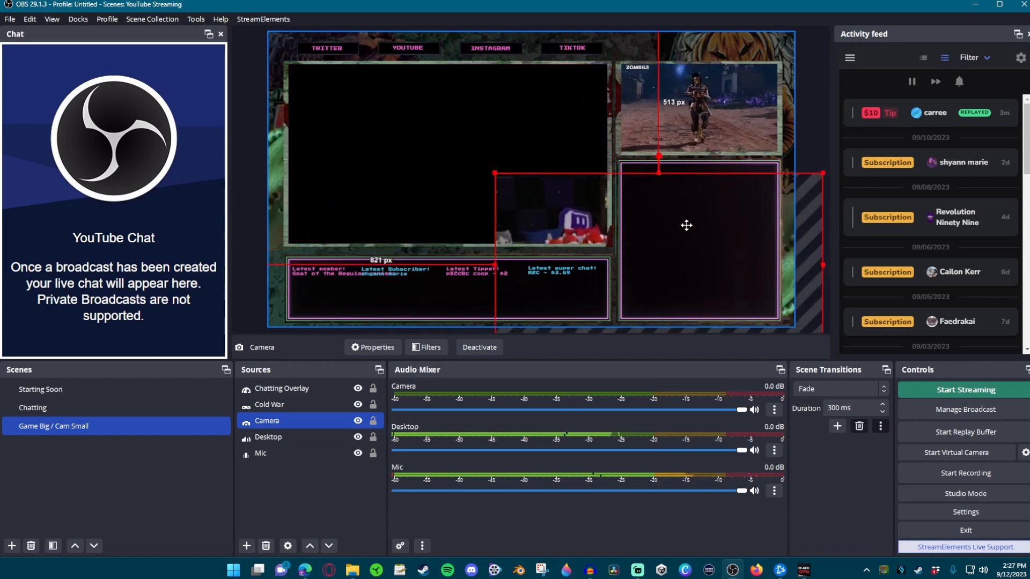
{"action": "left_click", "coordinate": [699, 95]}
{"action": "left_click", "coordinate": [699, 94]}
{"action": "left_click_drag", "start_coordinate": [699, 95], "coordinate": [383, 95]}
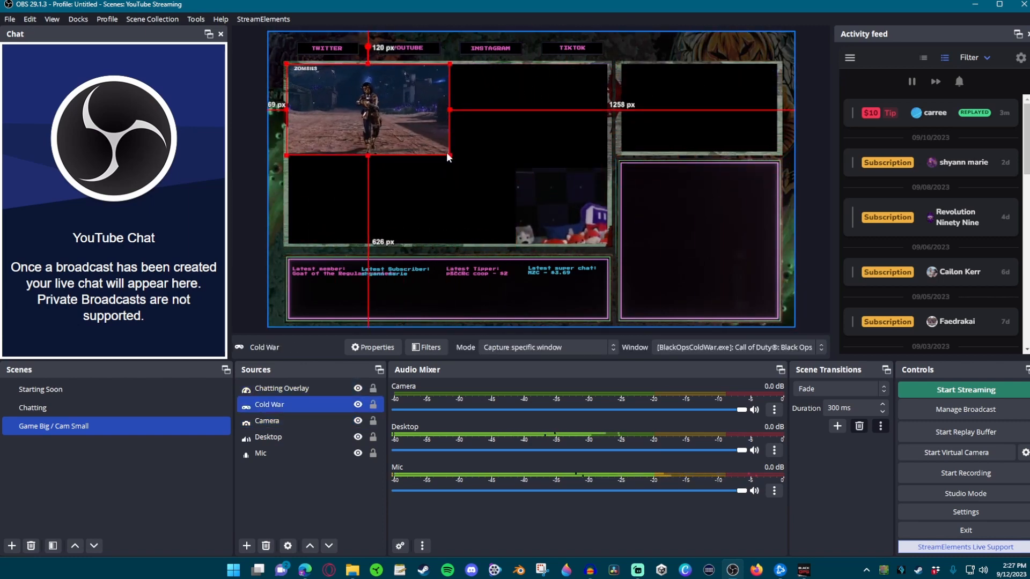
{"action": "left_click_drag", "start_coordinate": [449, 156], "coordinate": [610, 245]}
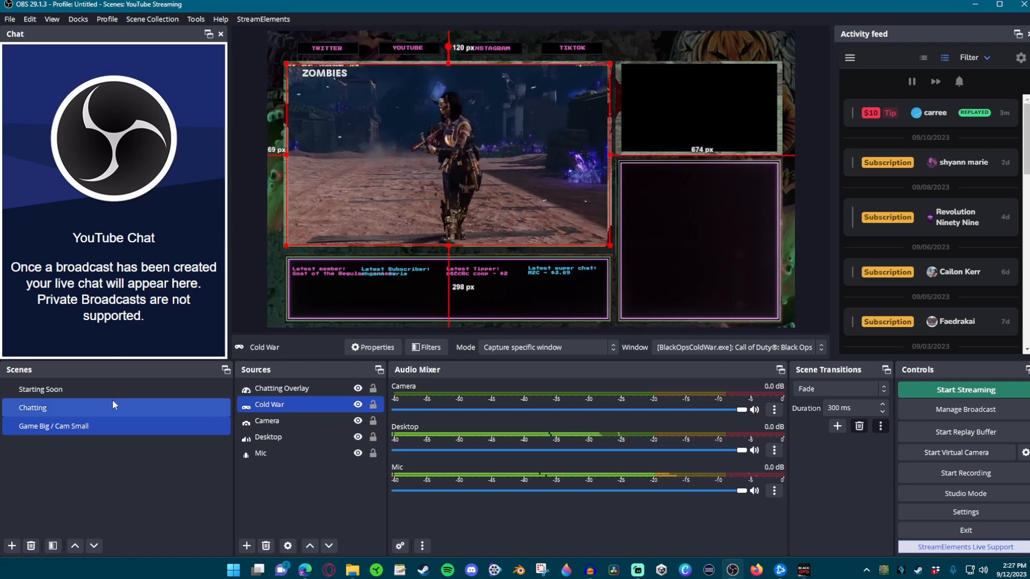
Move the Camera source over the overlay's small upper-right frame, scale it down to fit, and clear the source selection.
{"action": "left_click", "coordinate": [266, 421]}
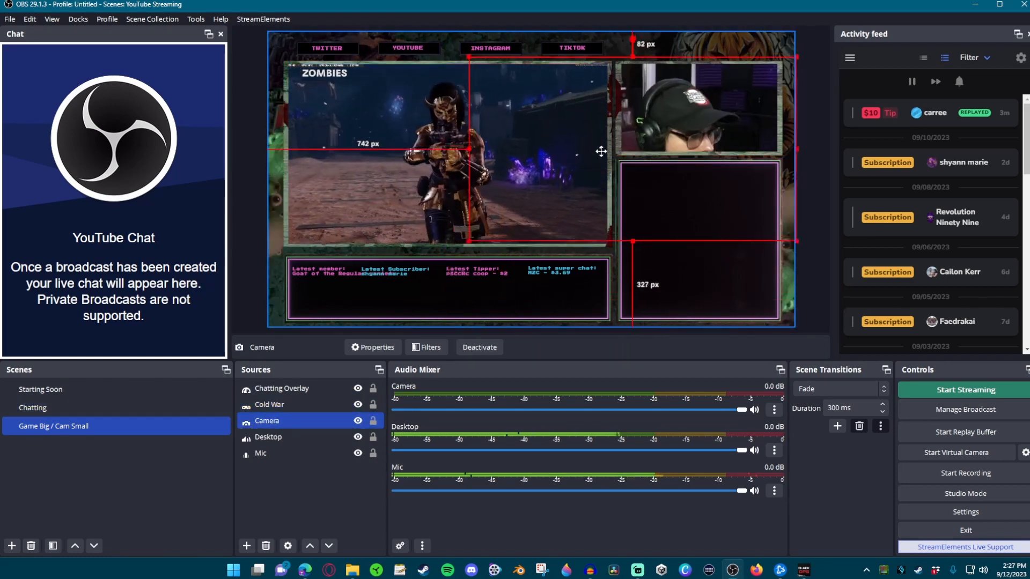
{"action": "left_click_drag", "start_coordinate": [601, 152], "coordinate": [585, 155]}
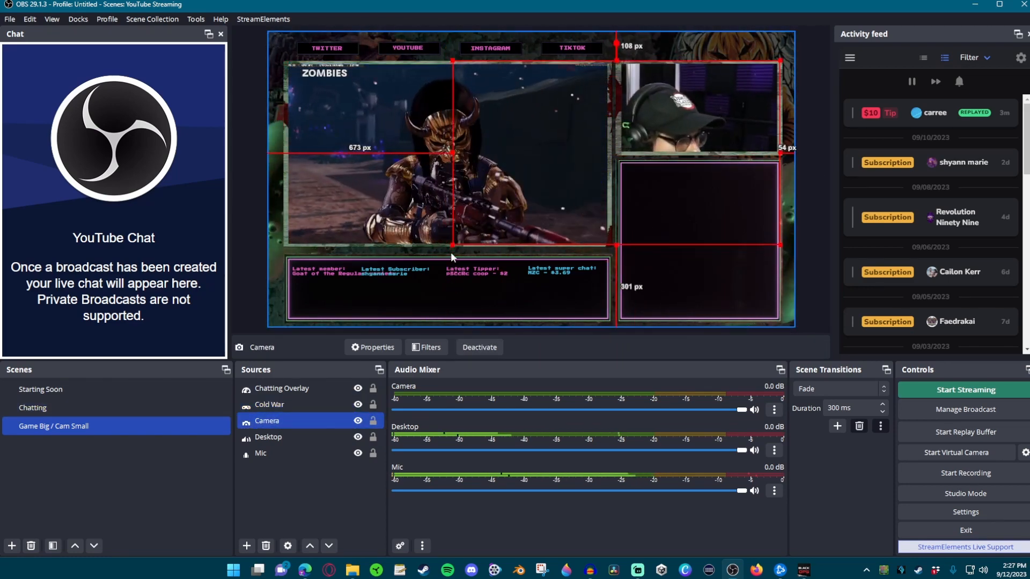
{"action": "left_click_drag", "start_coordinate": [453, 247], "coordinate": [673, 154]}
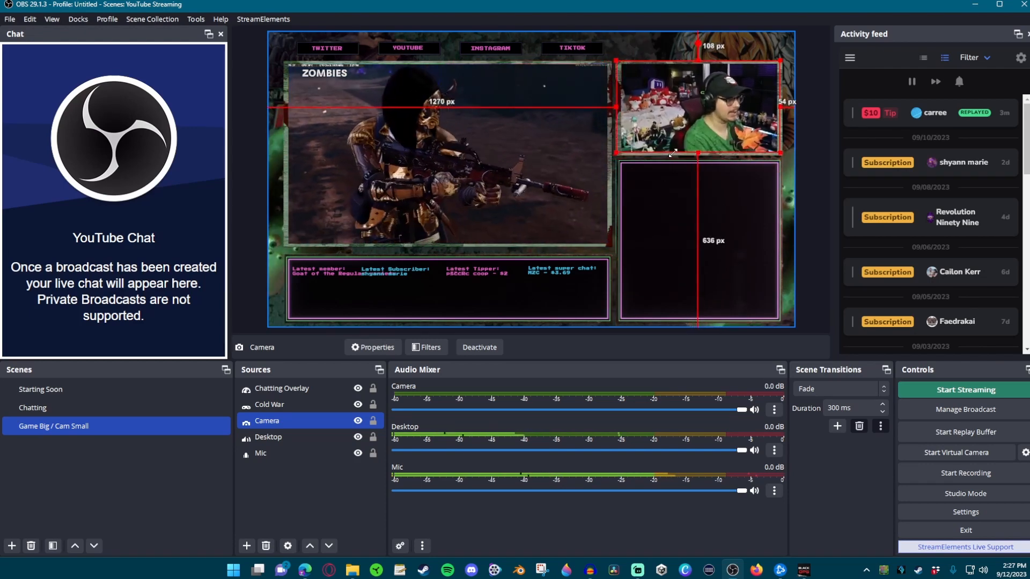
{"action": "left_click", "coordinate": [656, 37]}
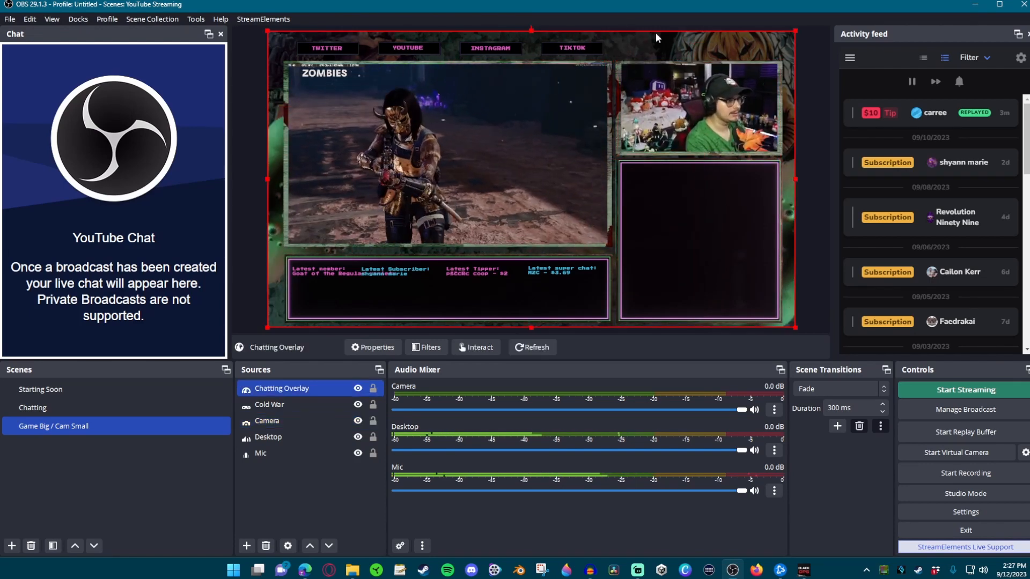
{"action": "left_click", "coordinate": [805, 27]}
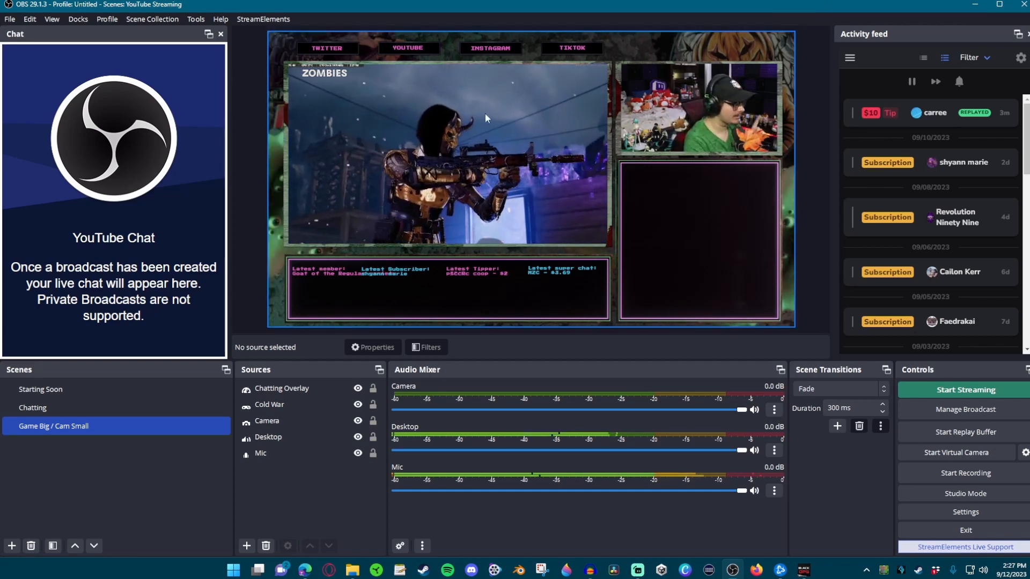
Add a new scene named "Gameplay".
{"action": "right_click", "coordinate": [53, 454]}
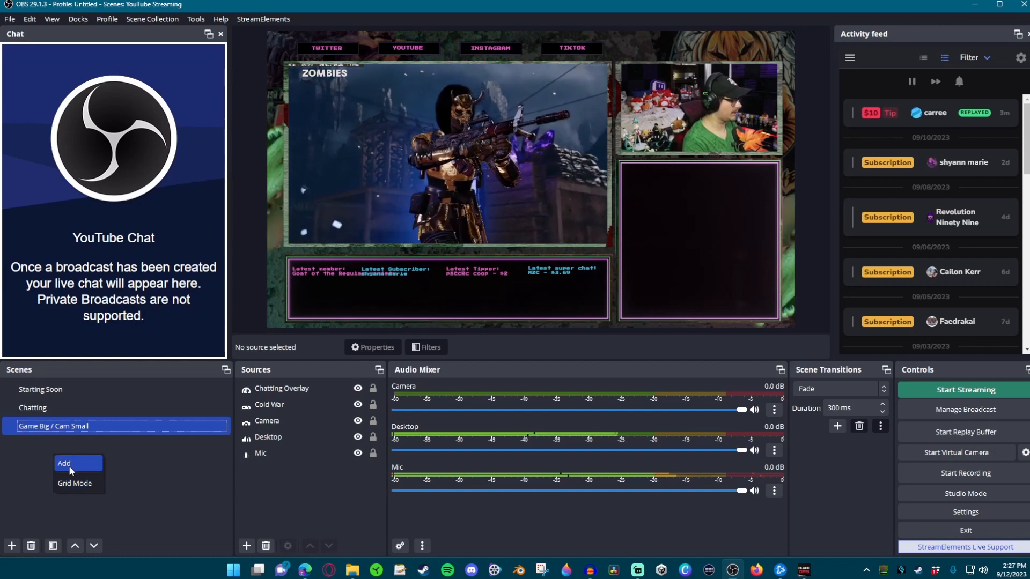
{"action": "left_click", "coordinate": [67, 464]}
{"action": "type", "text": "Gamep"}
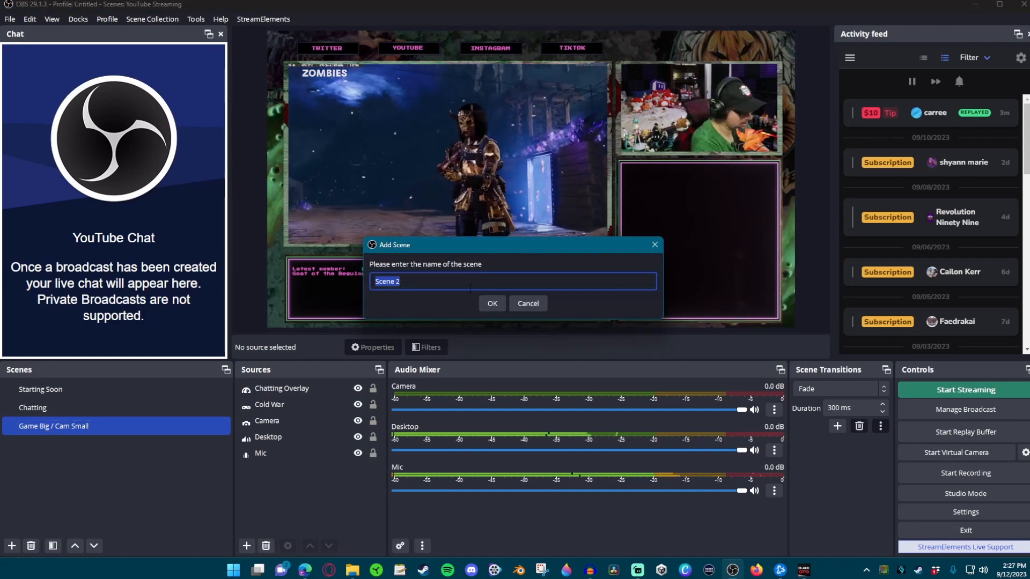
{"action": "type", "text": "lay"}
{"action": "key", "text": "Return"}
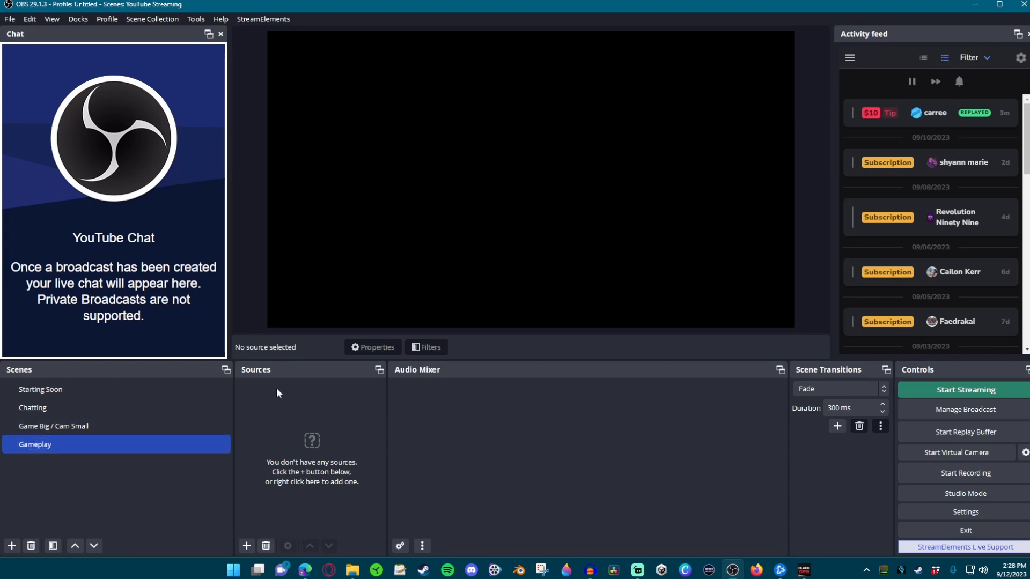
Paste the copied sources into the Gameplay scene and remove its Chatting Overlay source.
{"action": "key", "text": "ctrl+v"}
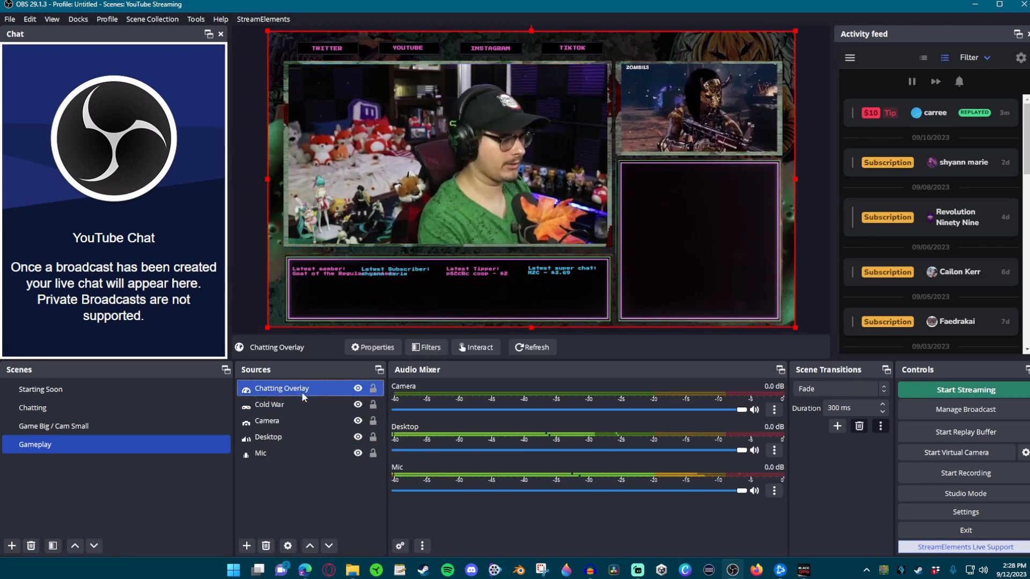
{"action": "key", "text": "Delete"}
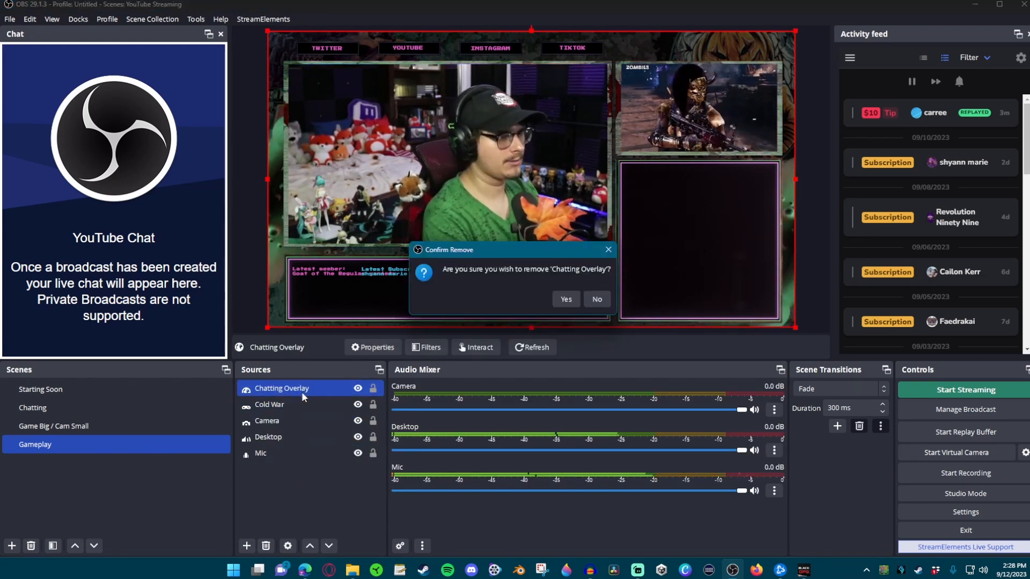
{"action": "left_click", "coordinate": [565, 299]}
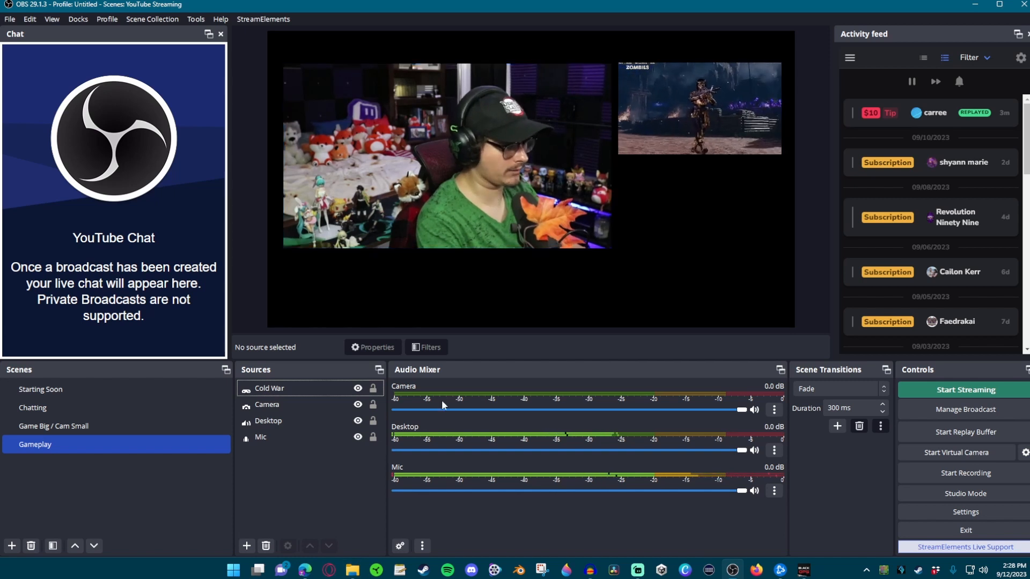
Switch to StreamElements in the browser, open the Halloween gameplay overlay with the small camera frame for editing, and copy its overlay URL.
{"action": "left_click", "coordinate": [431, 197]}
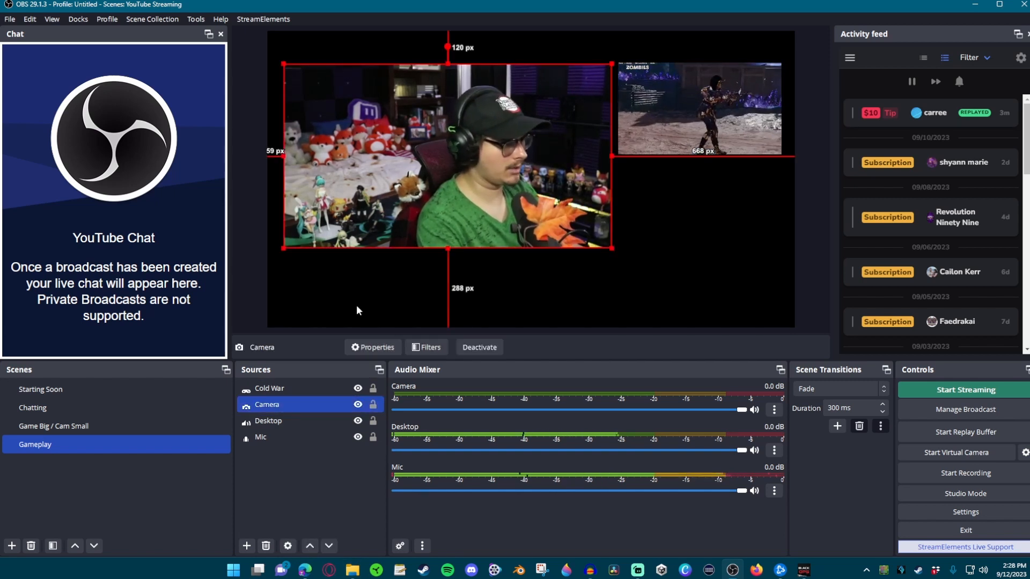
{"action": "left_click", "coordinate": [304, 570]}
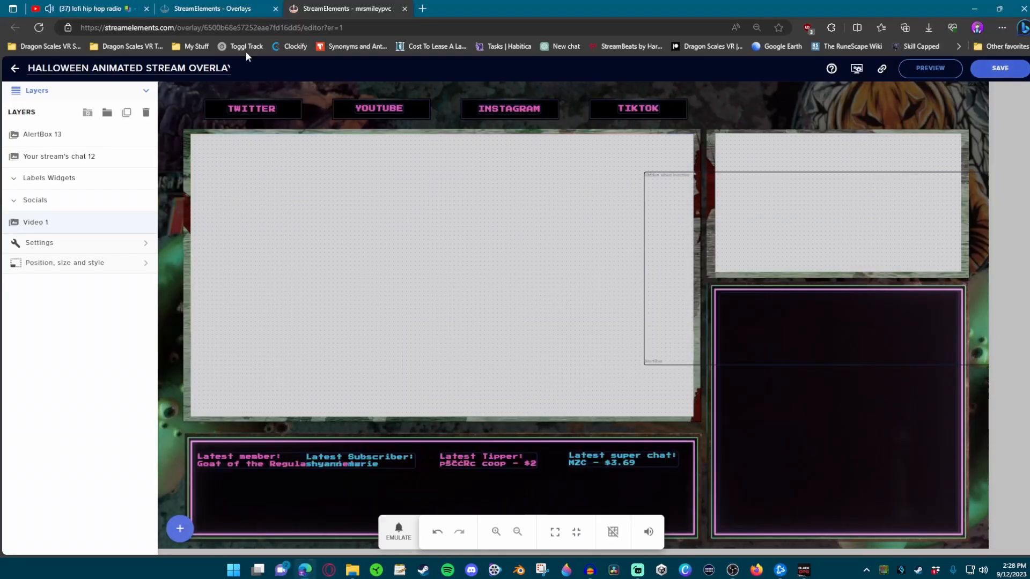
{"action": "left_click", "coordinate": [245, 8]}
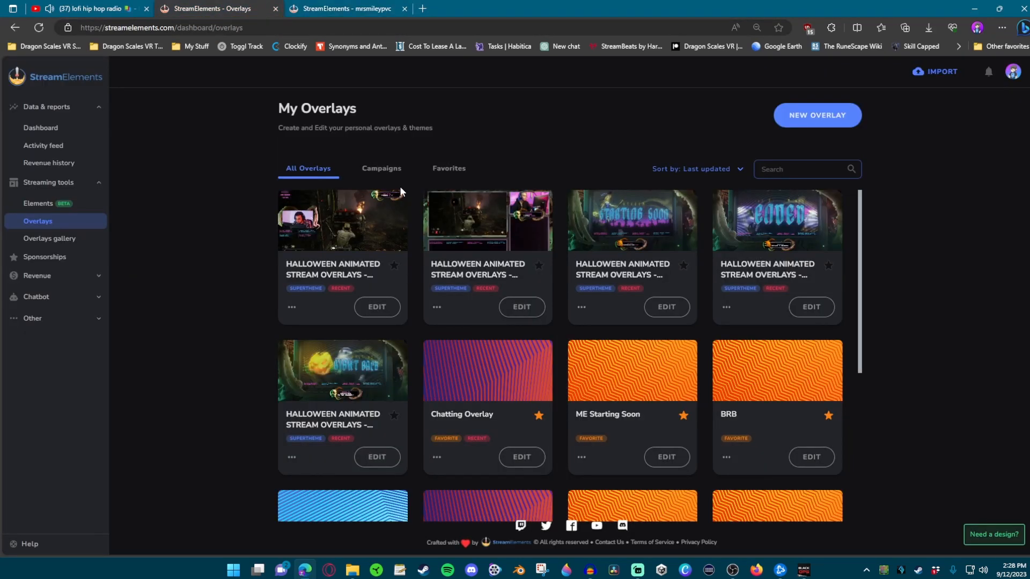
{"action": "left_click", "coordinate": [386, 310]}
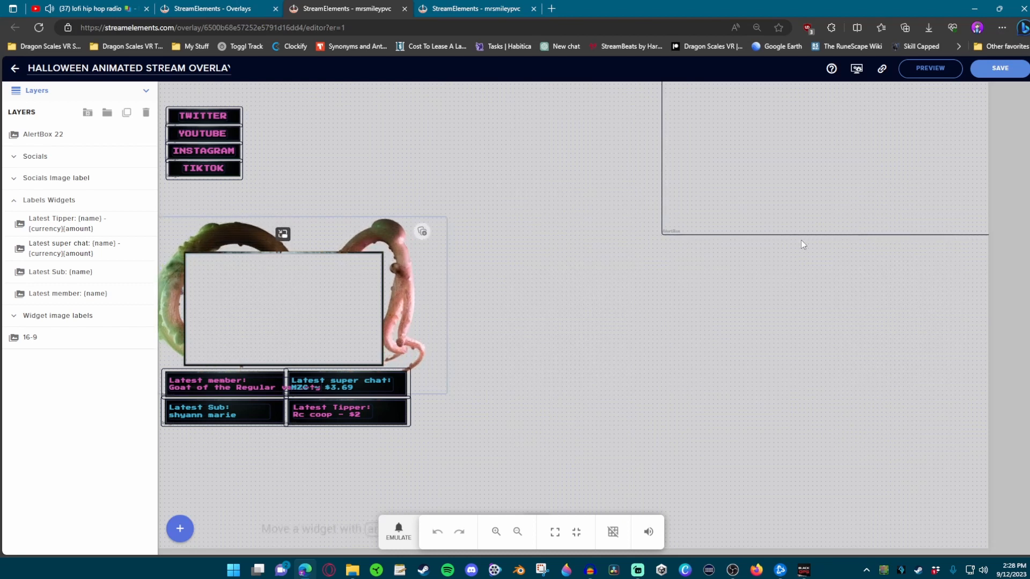
{"action": "left_click", "coordinate": [881, 70]}
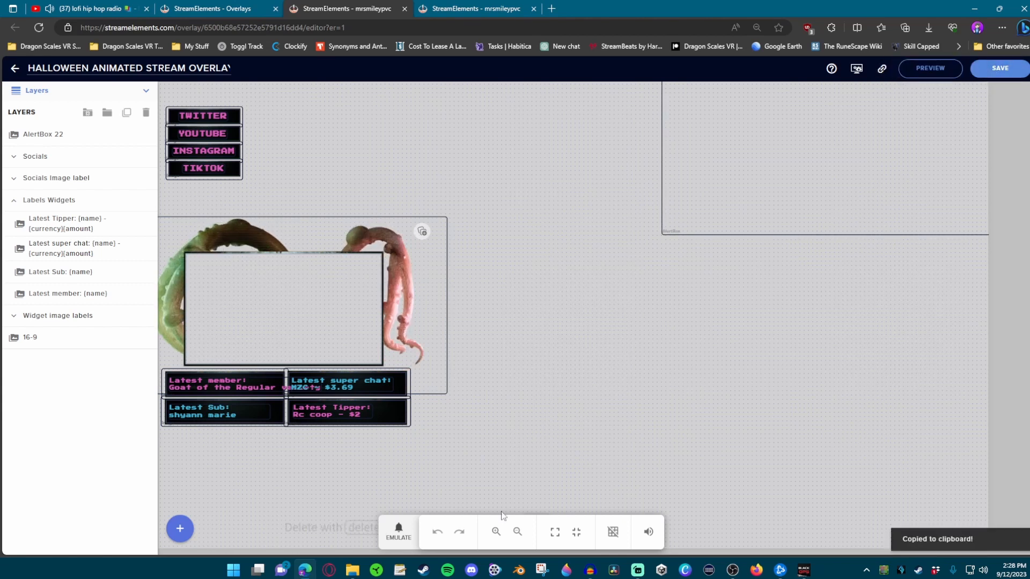
Switch back to OBS and add a new browser source named "Game Overlay" to the Gameplay scene.
{"action": "left_click", "coordinate": [730, 571]}
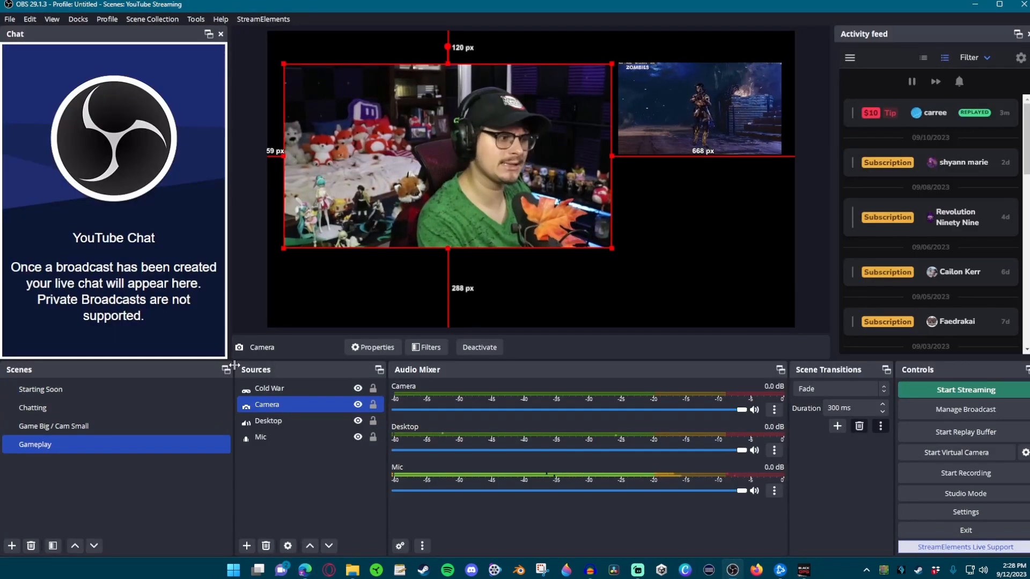
{"action": "left_click", "coordinate": [292, 469]}
{"action": "right_click", "coordinate": [292, 469]}
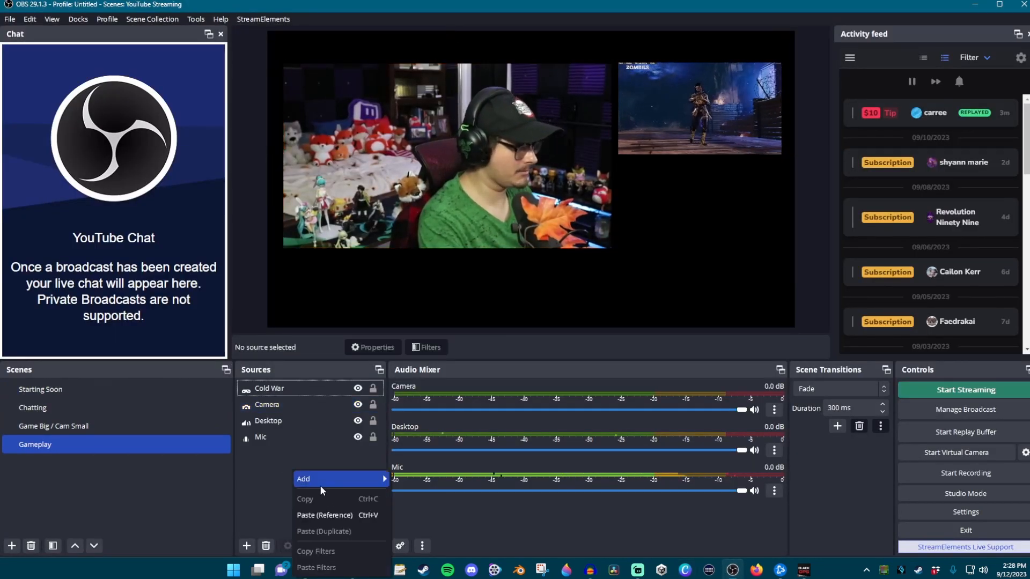
{"action": "mouse_move", "coordinate": [320, 486]}
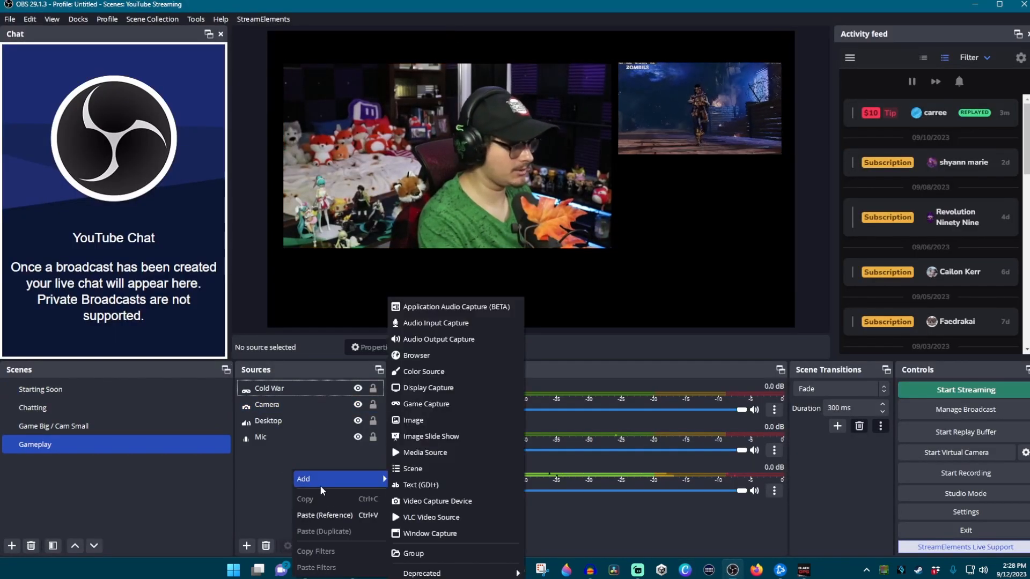
{"action": "left_click", "coordinate": [425, 356]}
{"action": "type", "text": "G"}
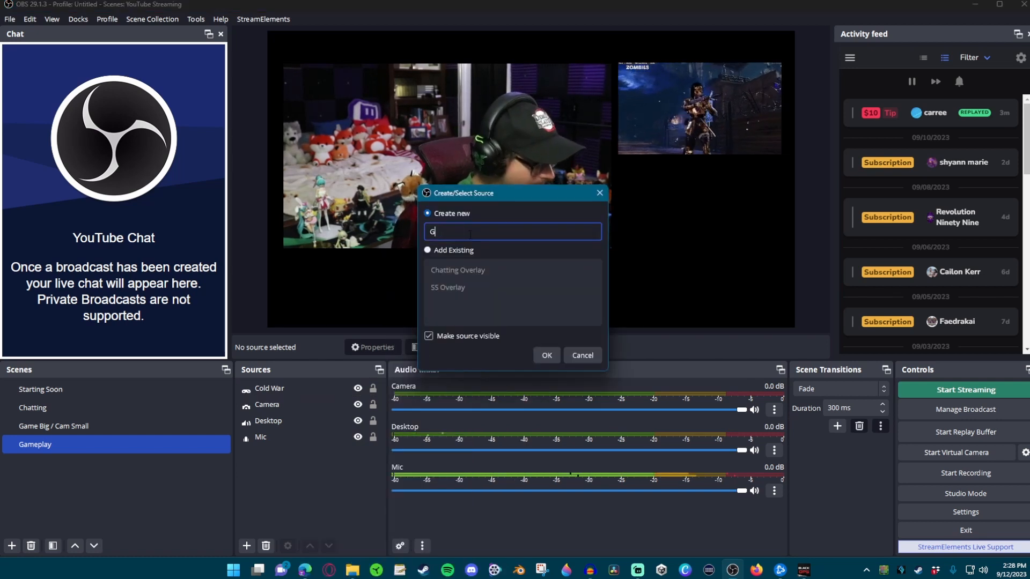
{"action": "type", "text": "ameOver"}
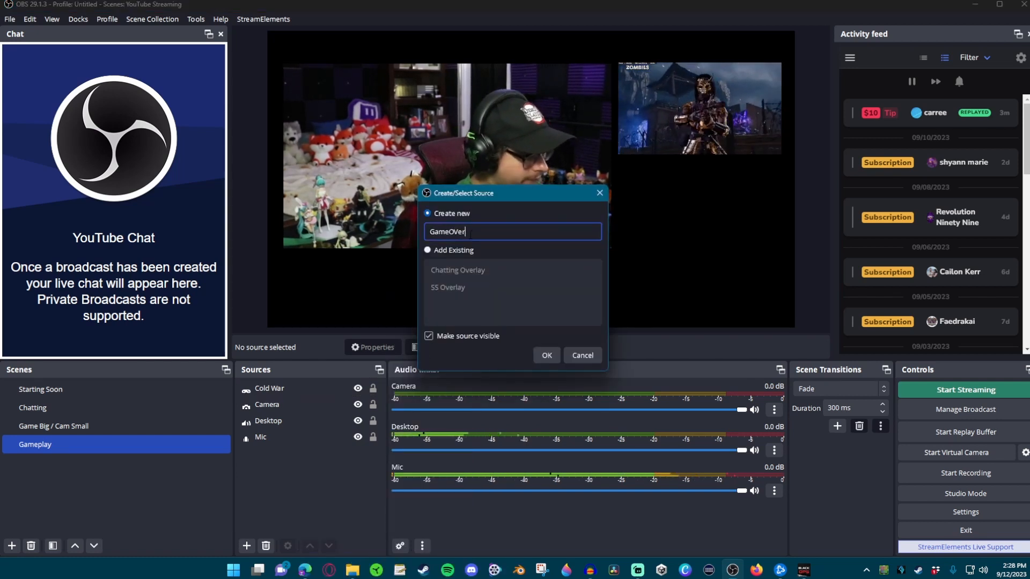
{"action": "key", "text": "BackSpace"}
{"action": "key", "text": "BackSpace"}
{"action": "key", "text": "BackSpace"}
{"action": "key", "text": "BackSpace"}
{"action": "type", "text": "Over"}
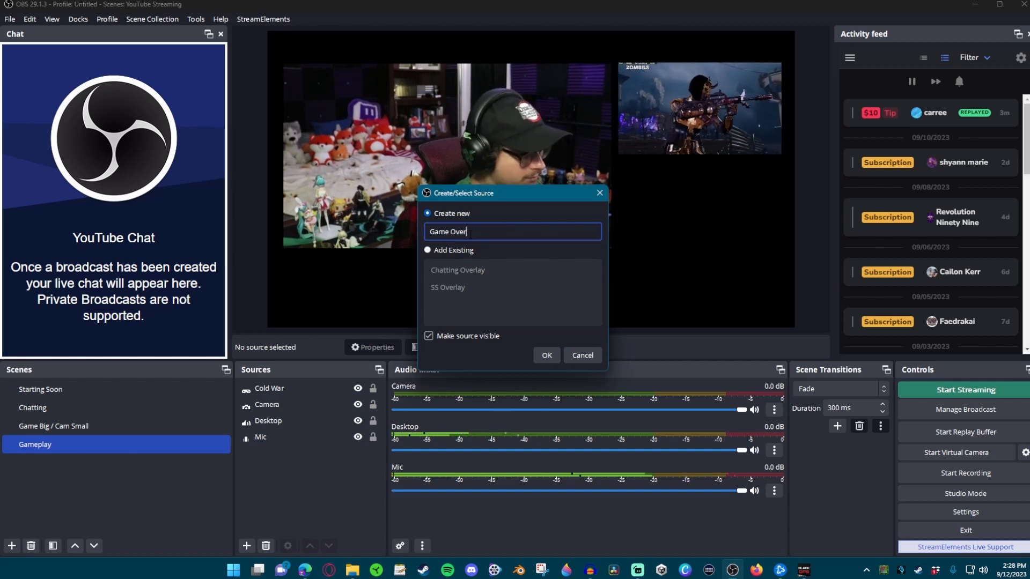
{"action": "type", "text": "lay"}
{"action": "key", "text": "Return"}
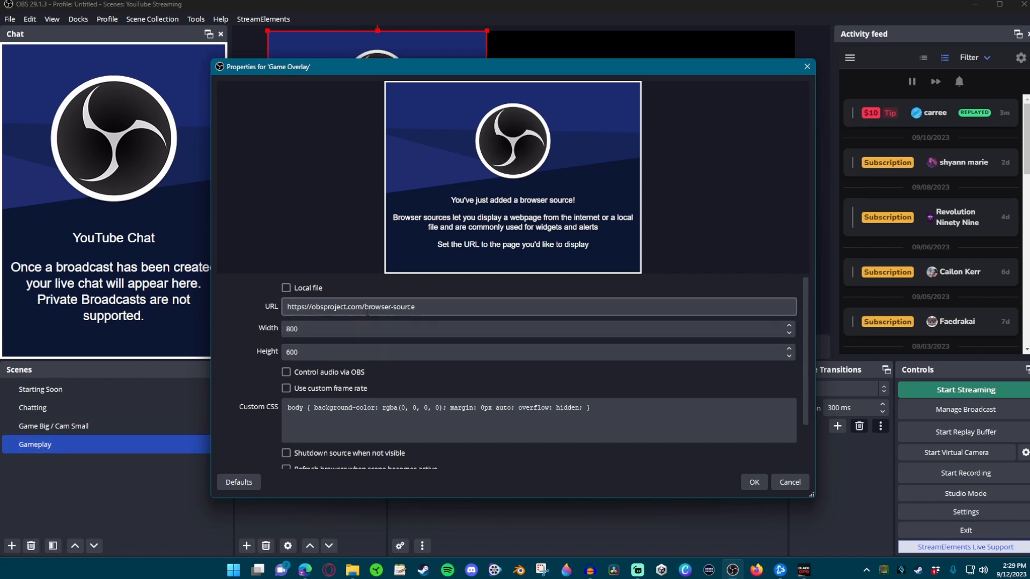
Paste the private overlay URL into the Game Overlay properties and set its size to 1920 wide by 1080 high.
{"action": "left_click", "coordinate": [365, 307]}
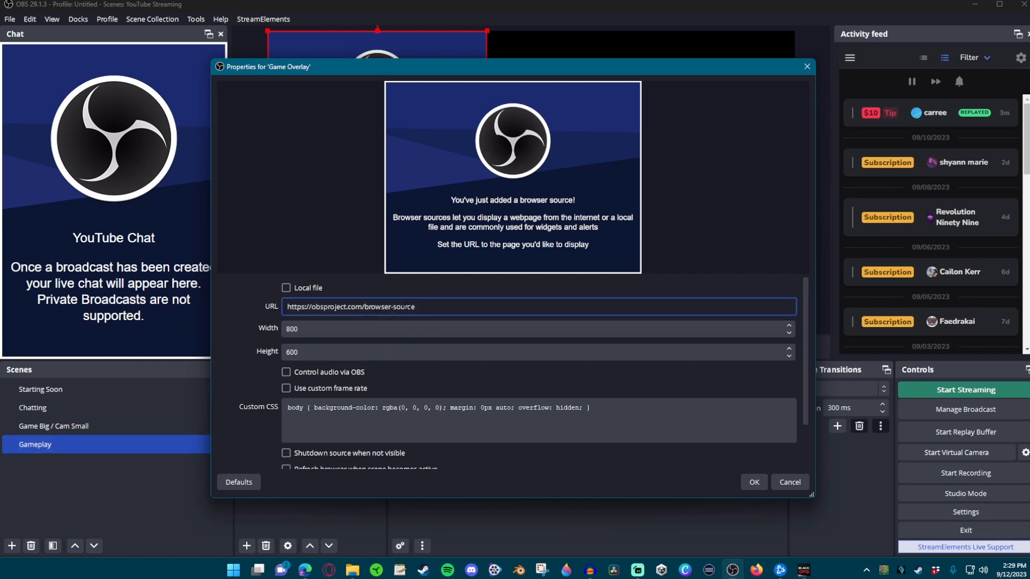
{"action": "left_click", "coordinate": [335, 329]}
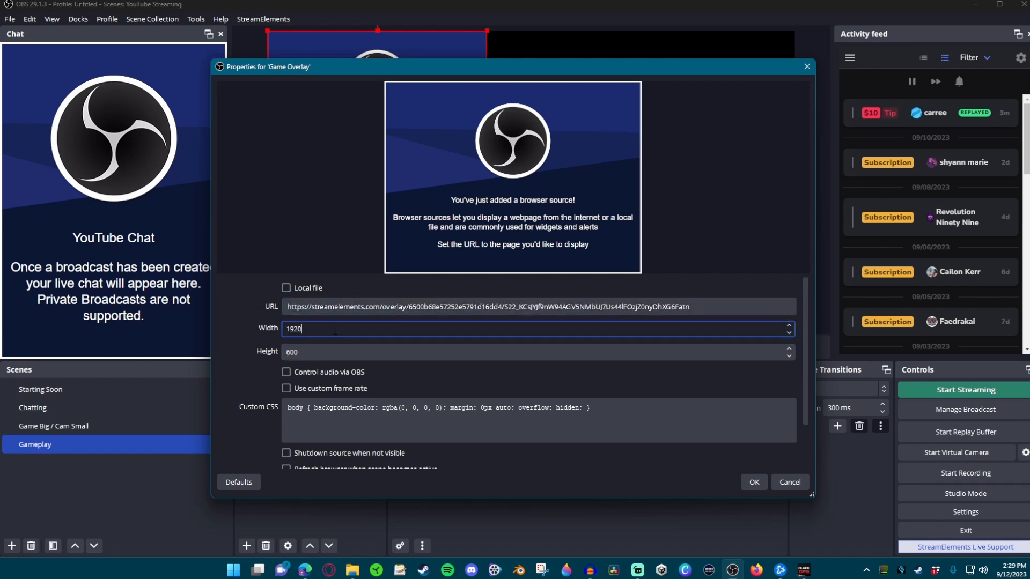
{"action": "key", "text": "Tab"}
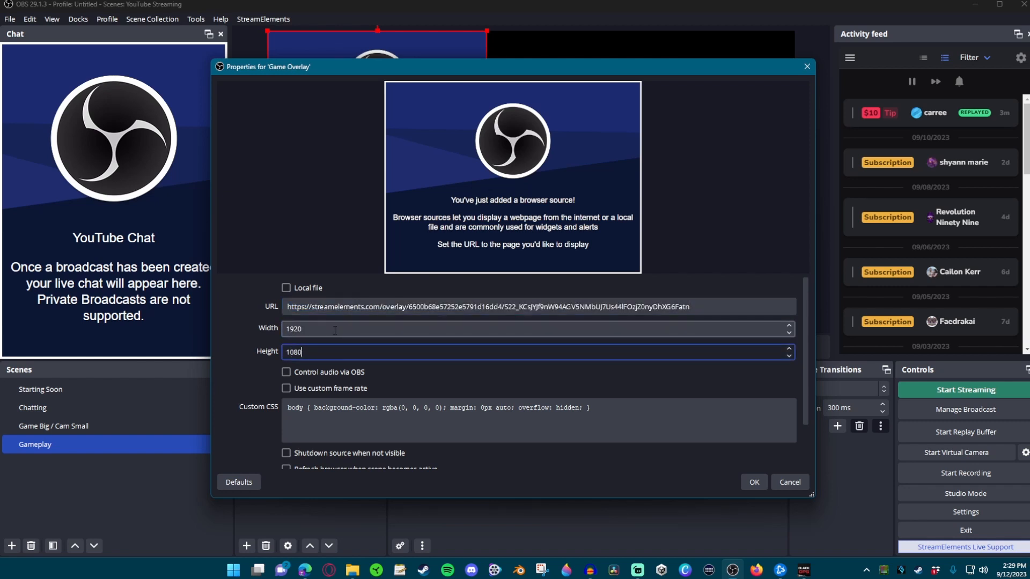
{"action": "key", "text": "Return"}
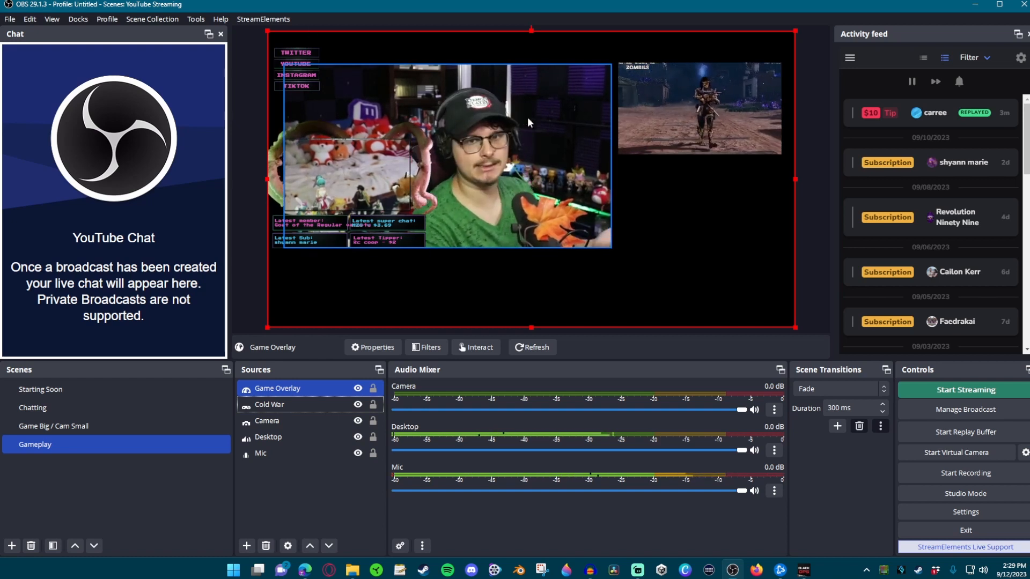
Scale the Camera source down to roughly fit the overlay's tentacle camera frame.
{"action": "left_click_drag", "start_coordinate": [570, 132], "coordinate": [571, 133]}
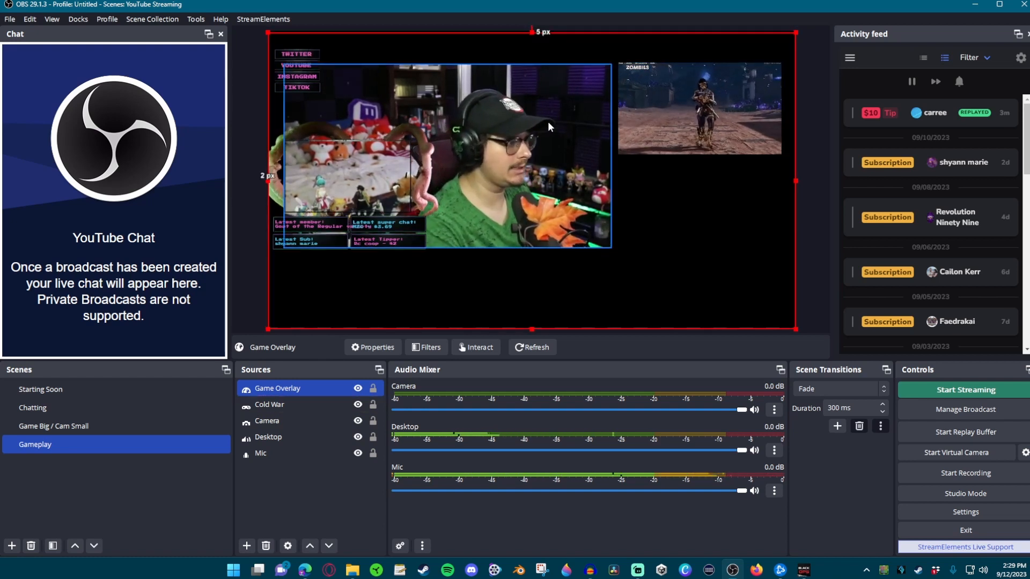
{"action": "left_click", "coordinate": [549, 127]}
{"action": "left_click_drag", "start_coordinate": [611, 66], "coordinate": [447, 162]}
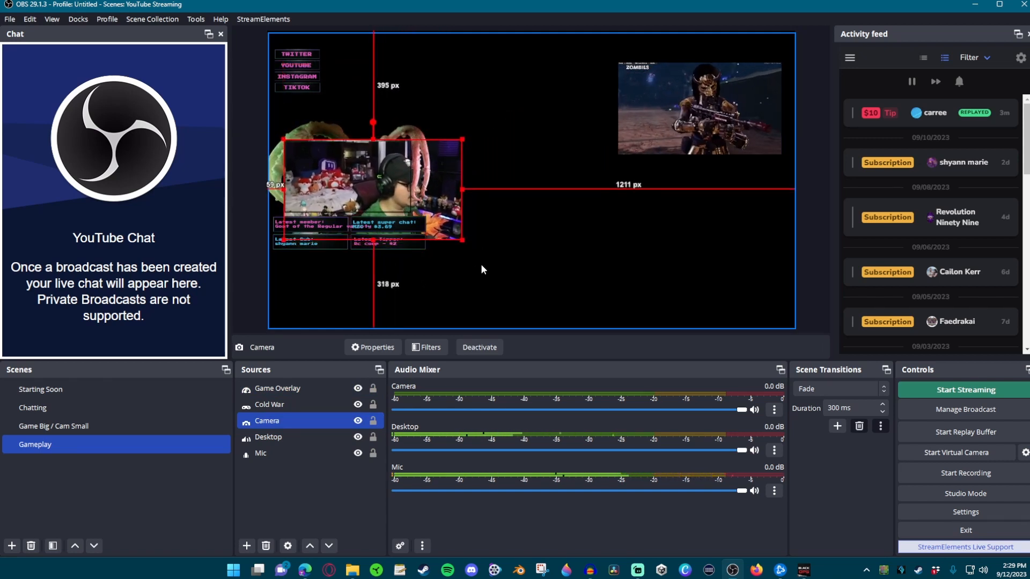
{"action": "left_click_drag", "start_coordinate": [462, 243], "coordinate": [403, 213]}
Nudge the Camera source slightly up and 3 px left, and pull in its right edge to match the overlay frame.
{"action": "key", "text": "Up"}
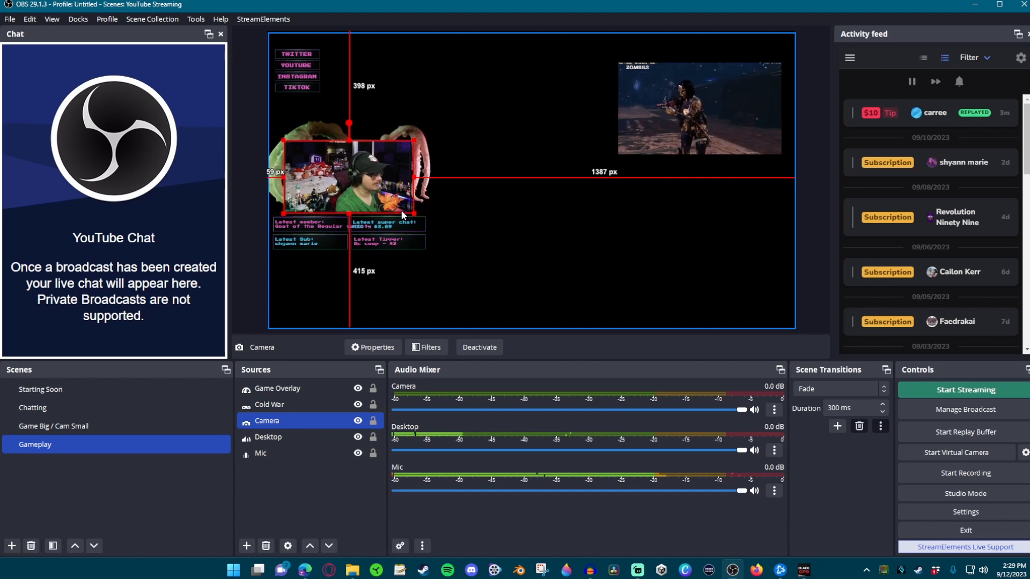
{"action": "key", "text": "Left"}
{"action": "key", "text": "Left"}
{"action": "key", "text": "Left"}
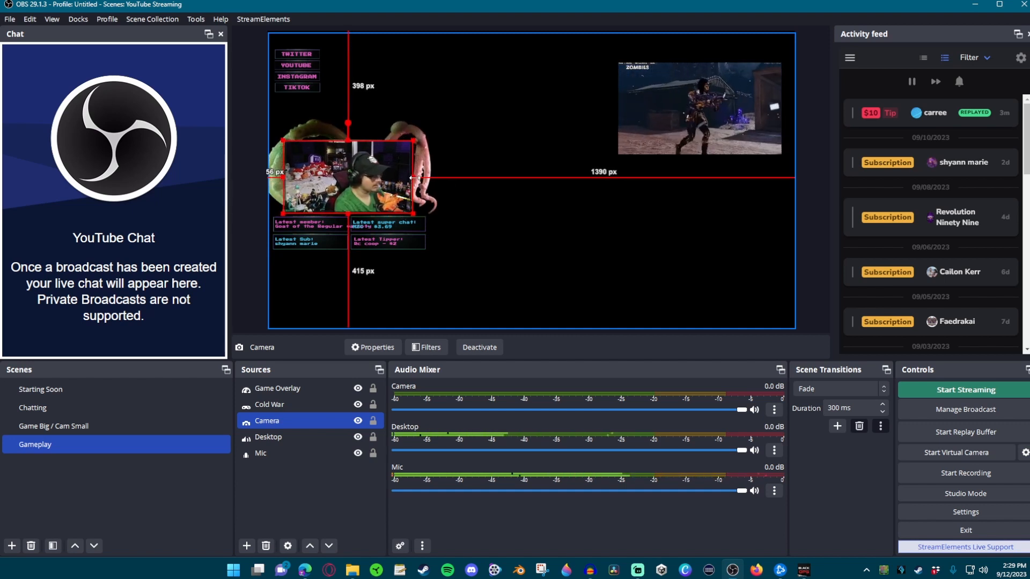
{"action": "left_click_drag", "start_coordinate": [417, 177], "coordinate": [412, 208]}
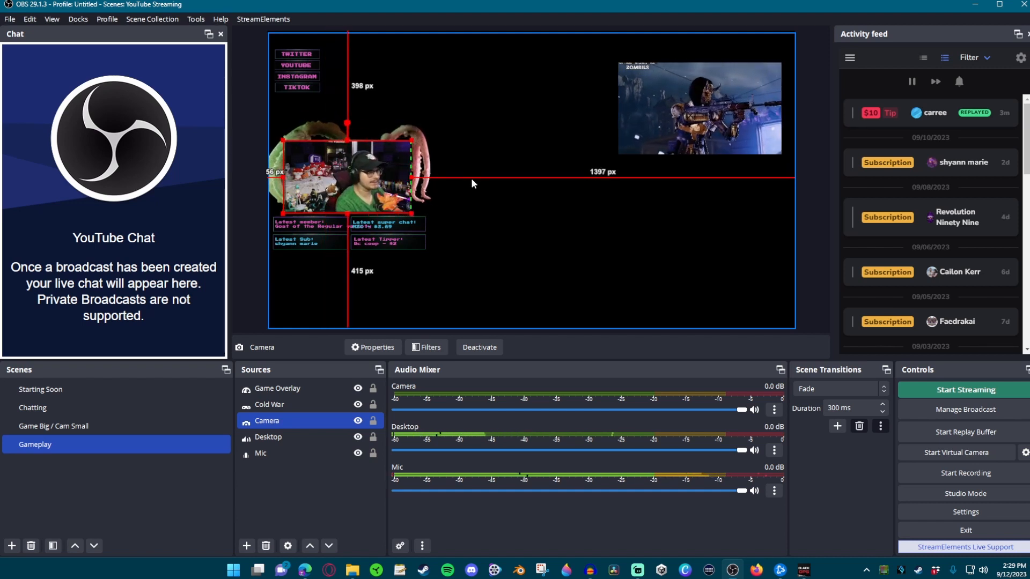
Move the Cold War source below Camera in the Gameplay scene's source order.
{"action": "left_click", "coordinate": [670, 91]}
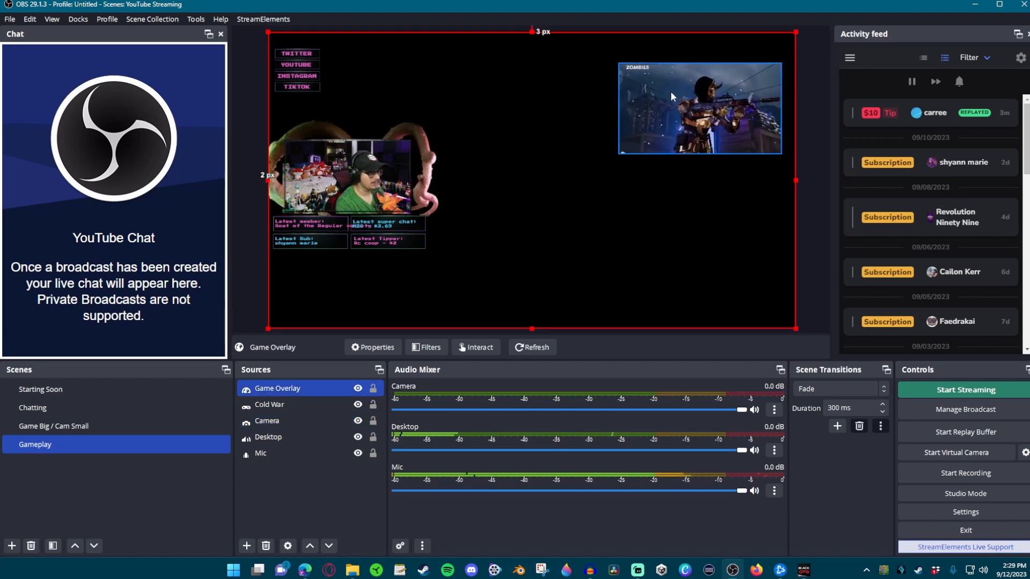
{"action": "left_click", "coordinate": [670, 91]}
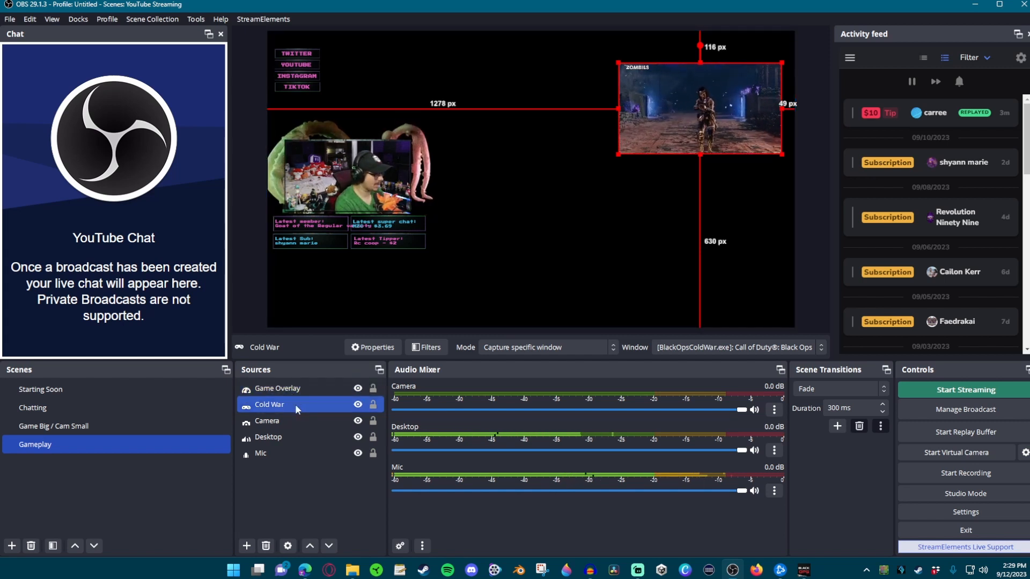
{"action": "left_click_drag", "start_coordinate": [281, 404], "coordinate": [281, 424]}
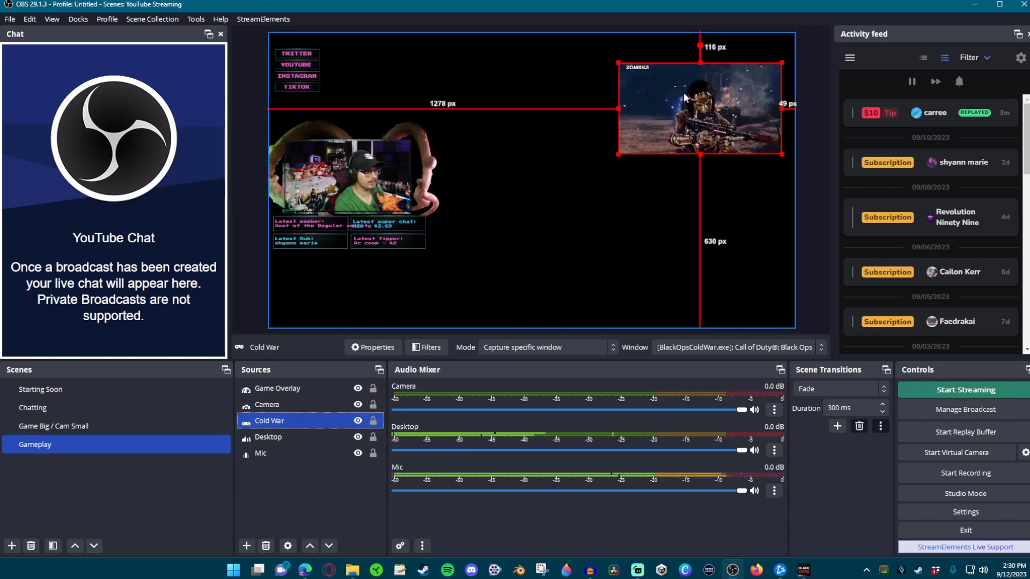
Fit the Cold War game capture to the screen and clear the source selection.
{"action": "right_click", "coordinate": [652, 89]}
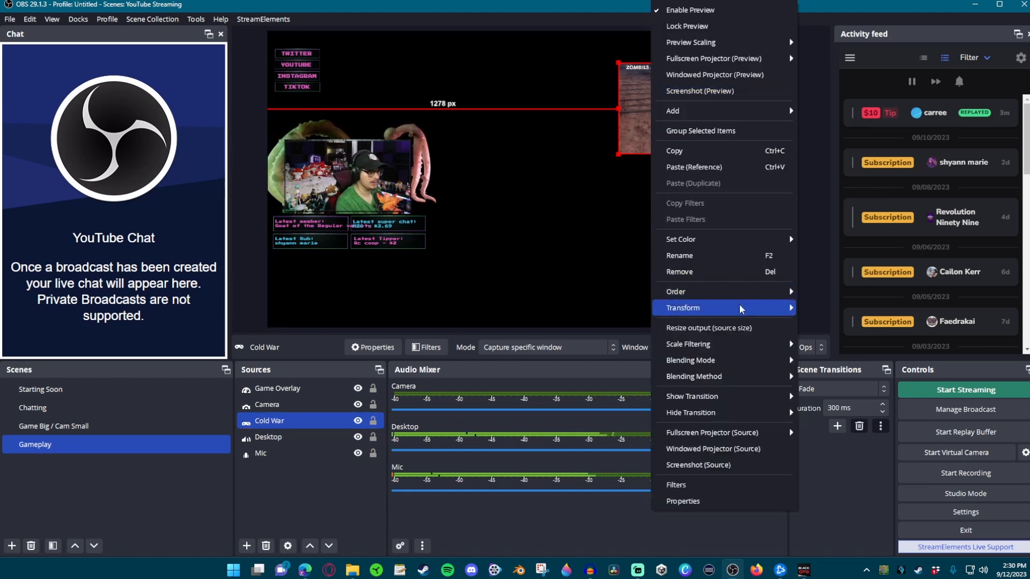
{"action": "mouse_move", "coordinate": [729, 313]}
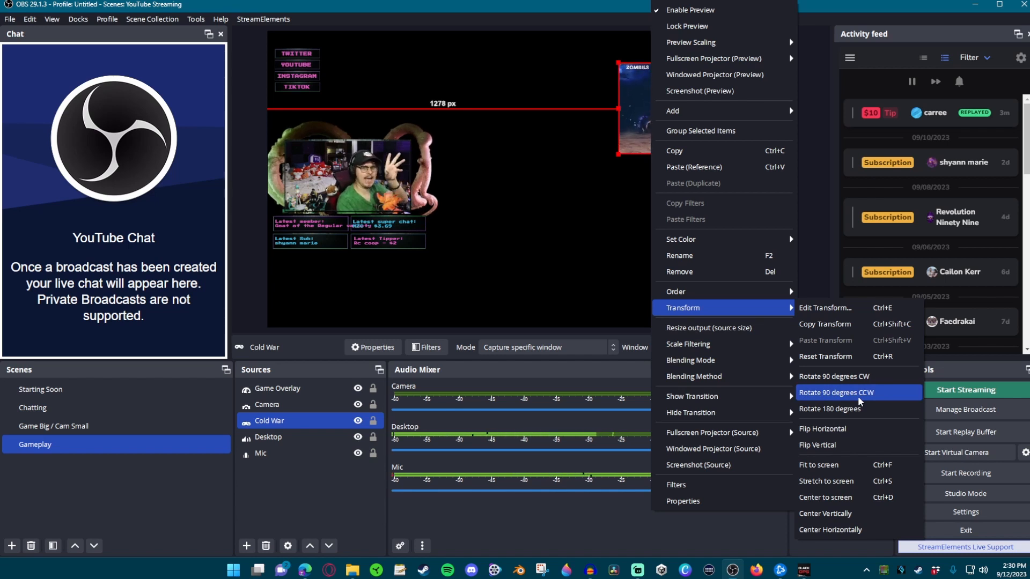
{"action": "left_click", "coordinate": [835, 466]}
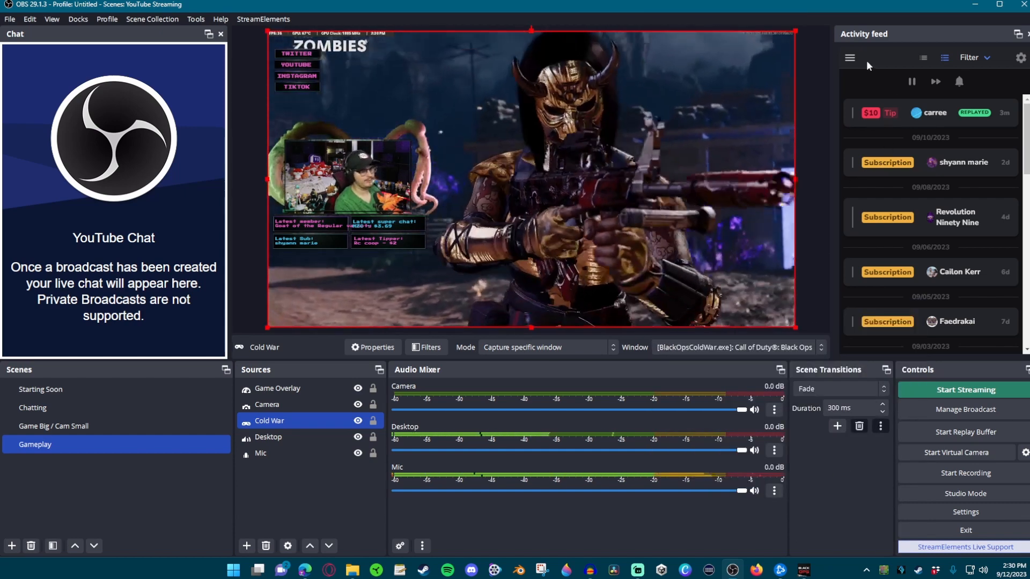
{"action": "left_click", "coordinate": [810, 30]}
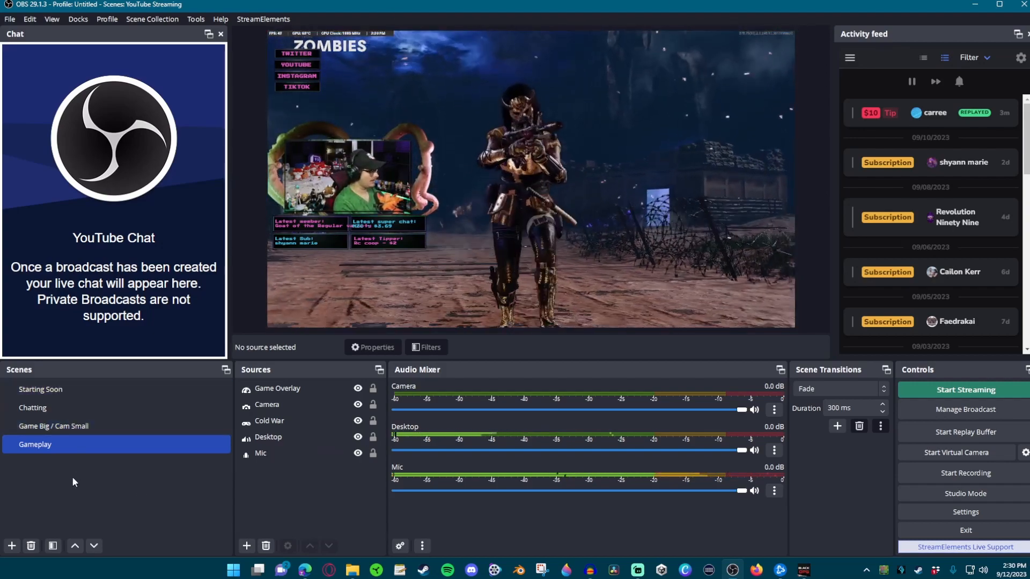
Add a new scene named Outro to the scene collection.
{"action": "right_click", "coordinate": [77, 501]}
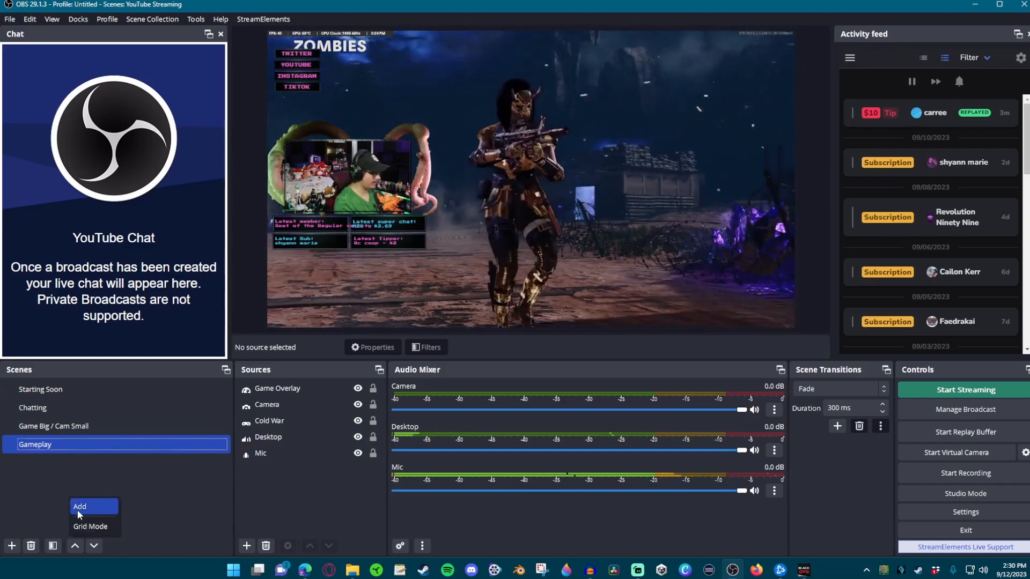
{"action": "left_click", "coordinate": [80, 510]}
{"action": "type", "text": "Out"}
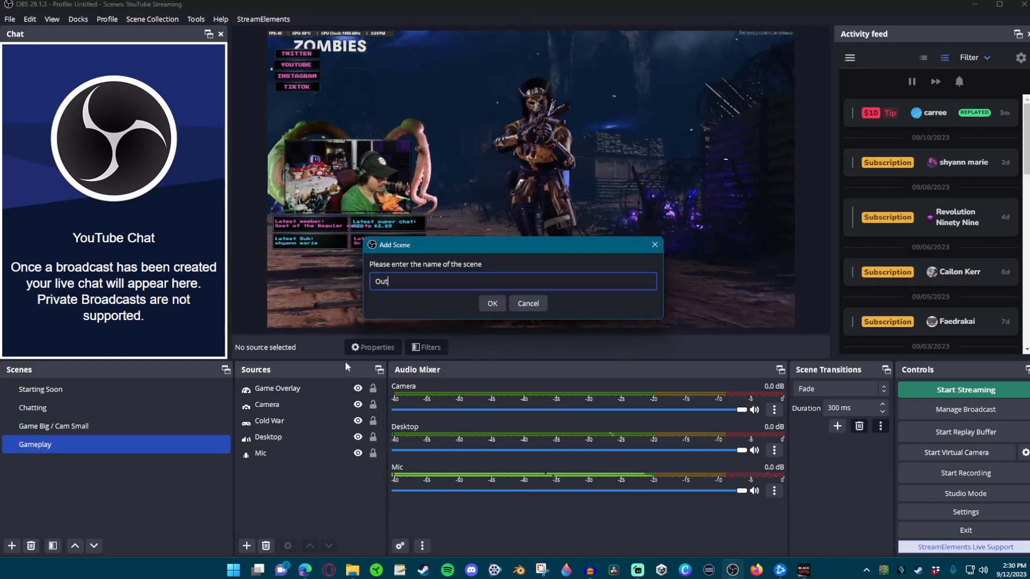
{"action": "type", "text": "ro"}
{"action": "key", "text": "Return"}
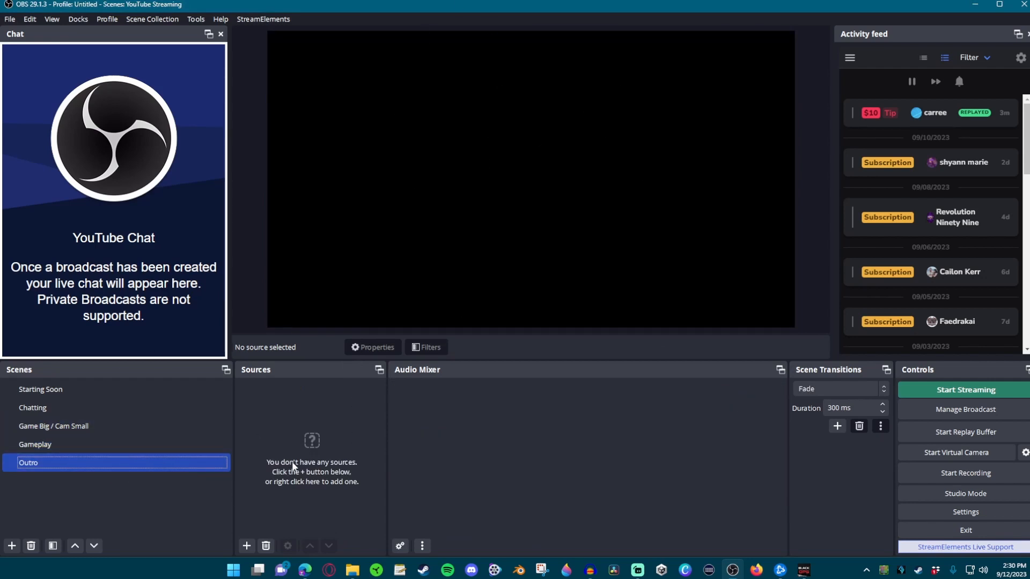
Paste the copied sources into the Outro scene and remove Chatting Overlay, Cold War and Camera, keeping Desktop and Mic.
{"action": "key", "text": "ctrl+v"}
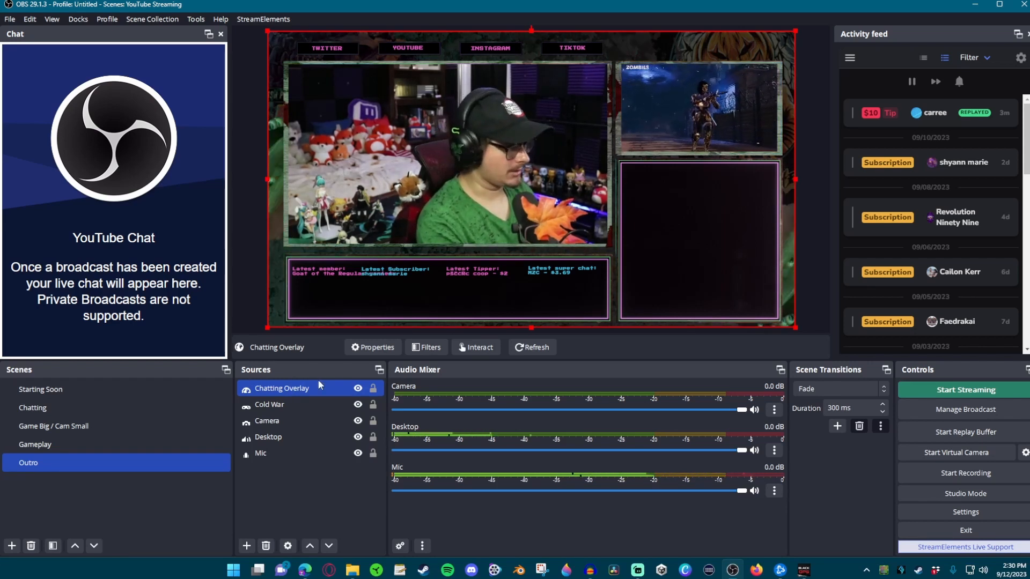
{"action": "left_click", "coordinate": [258, 453], "text": "shift"}
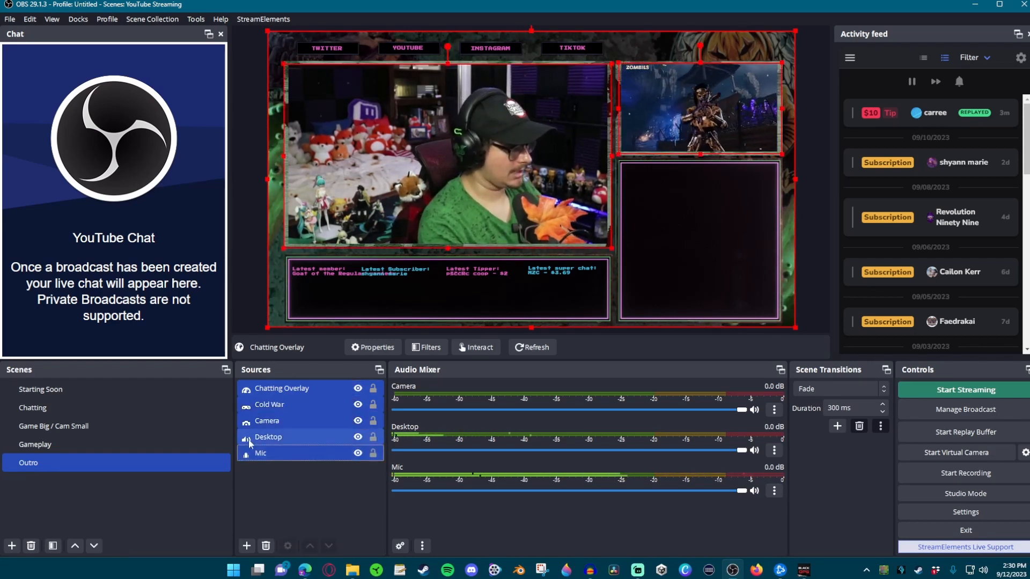
{"action": "left_click", "coordinate": [278, 417], "text": "shift"}
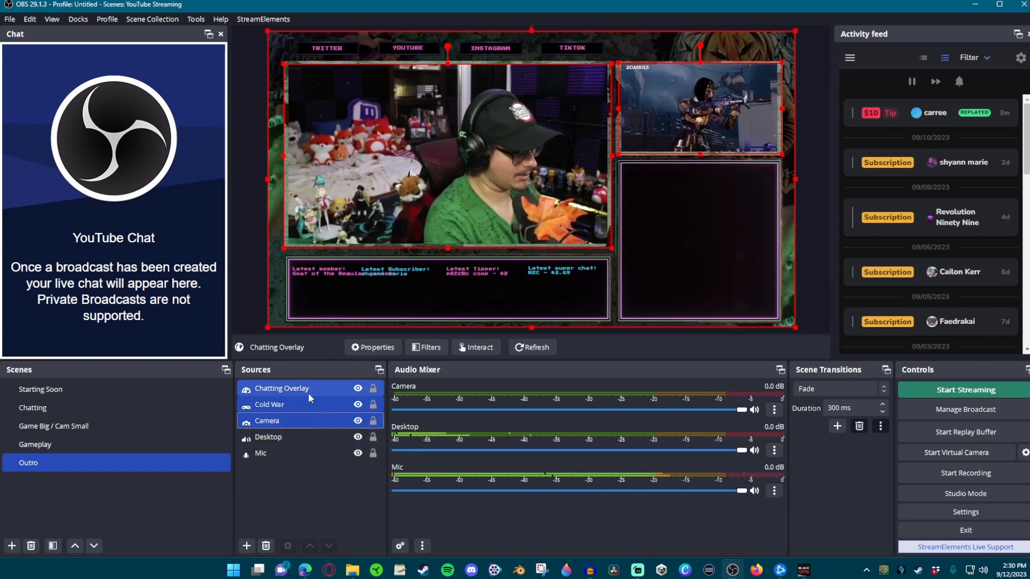
{"action": "key", "text": "Delete"}
{"action": "left_click", "coordinate": [548, 299]}
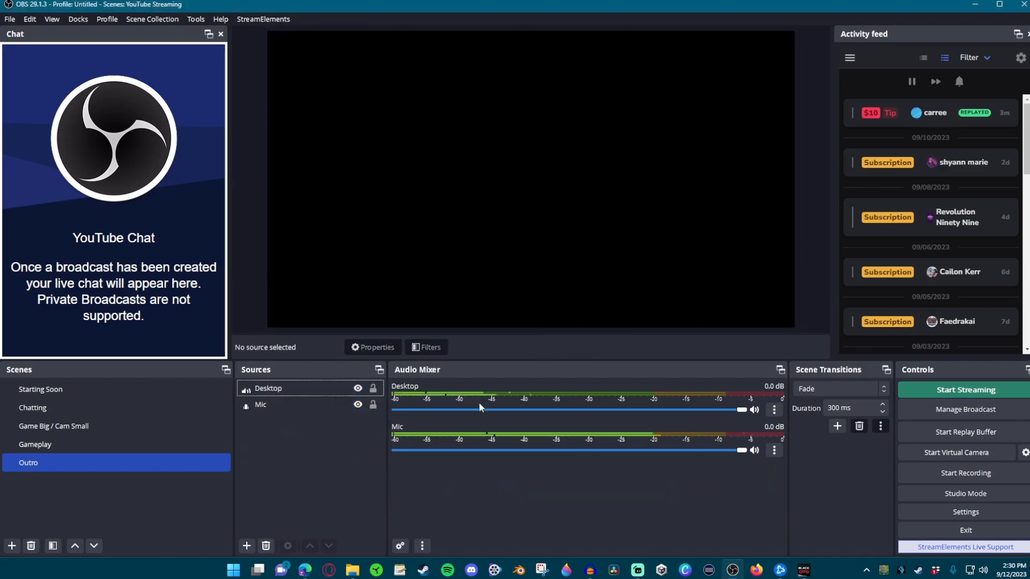
Switch to StreamElements in the browser, open the Halloween "Ended" overlay for editing and copy its overlay URL.
{"action": "left_click", "coordinate": [307, 569]}
{"action": "left_click", "coordinate": [230, 8]}
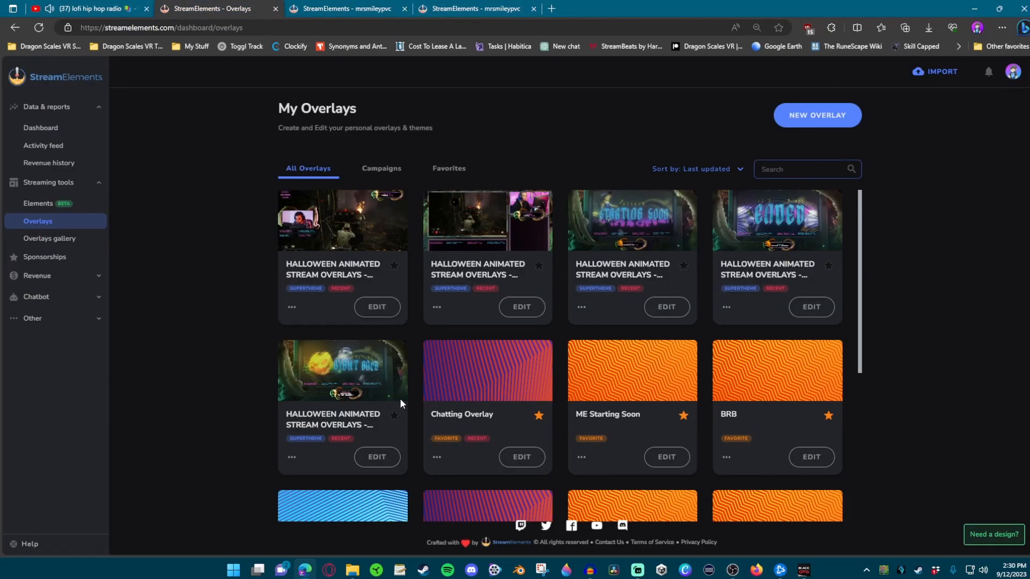
{"action": "left_click", "coordinate": [810, 312]}
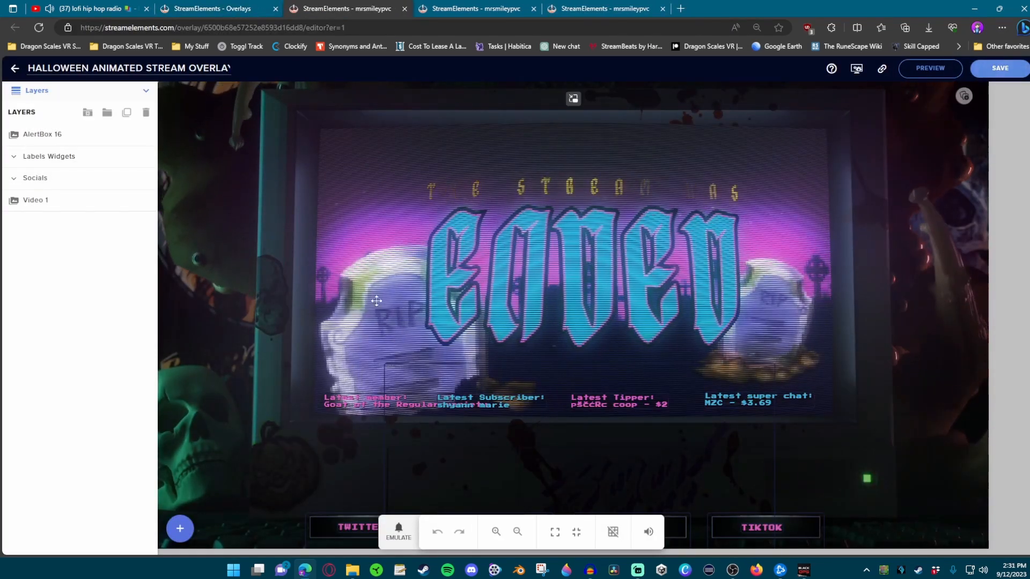
{"action": "left_click", "coordinate": [882, 69]}
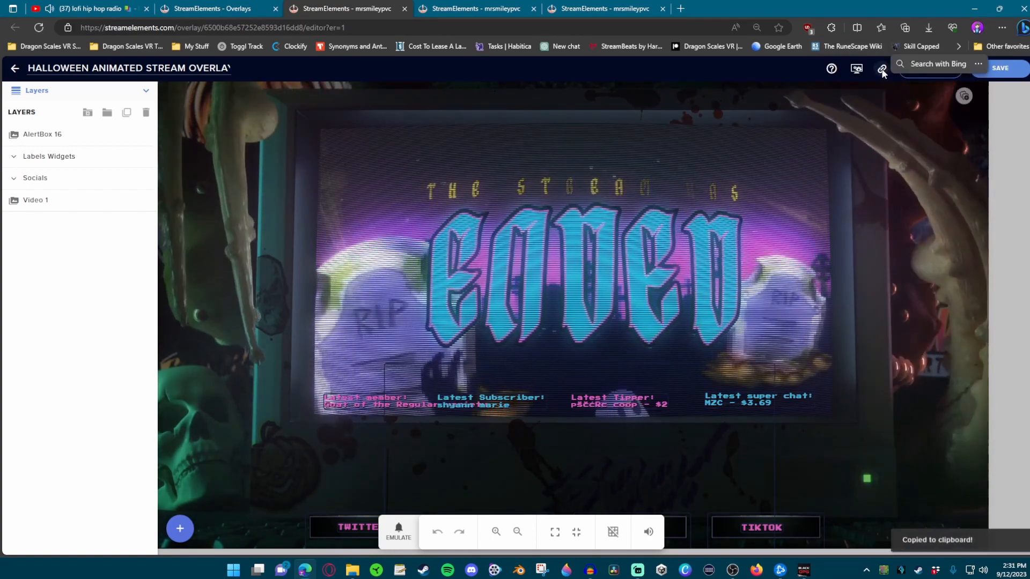
Return to OBS and add a new browser source named Outro Scene to the Outro scene.
{"action": "left_click", "coordinate": [733, 571]}
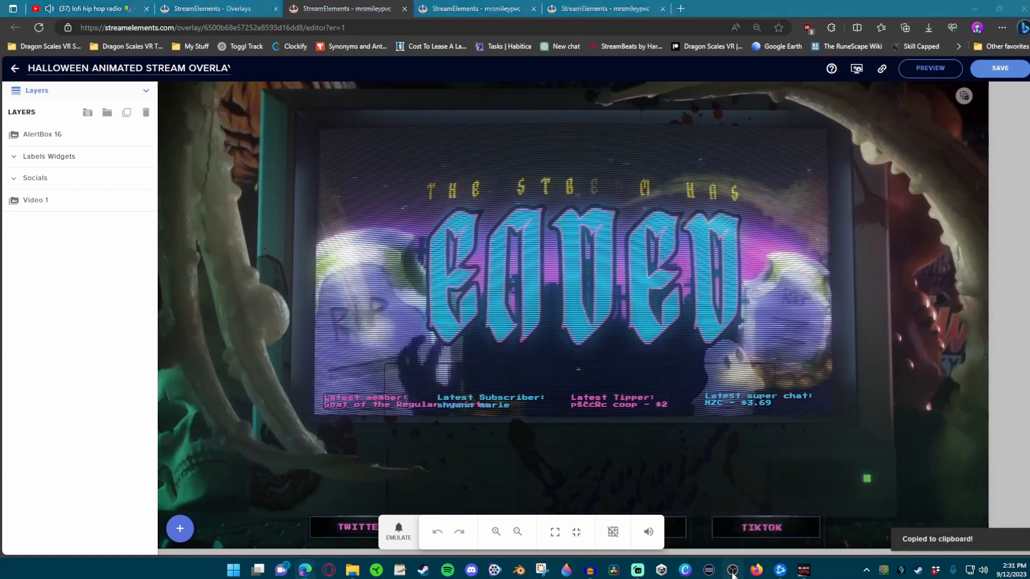
{"action": "right_click", "coordinate": [301, 437]}
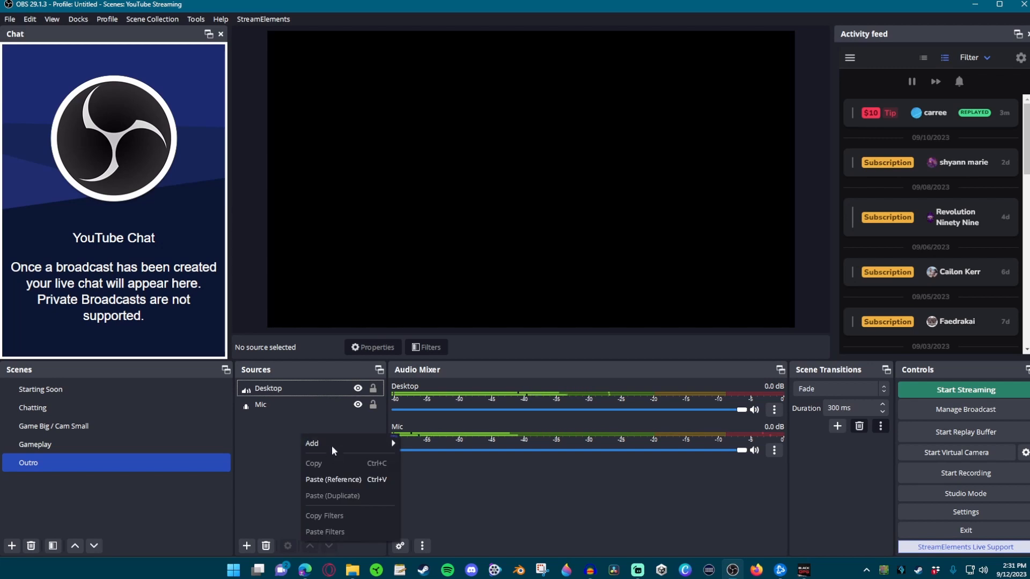
{"action": "mouse_move", "coordinate": [323, 444]}
{"action": "left_click", "coordinate": [437, 357]}
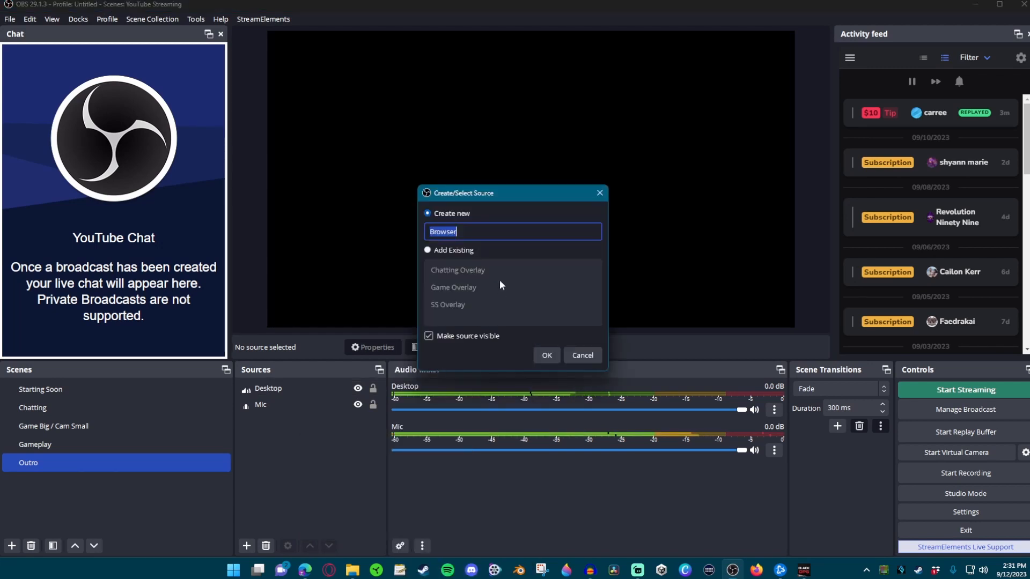
{"action": "type", "text": "Outro"}
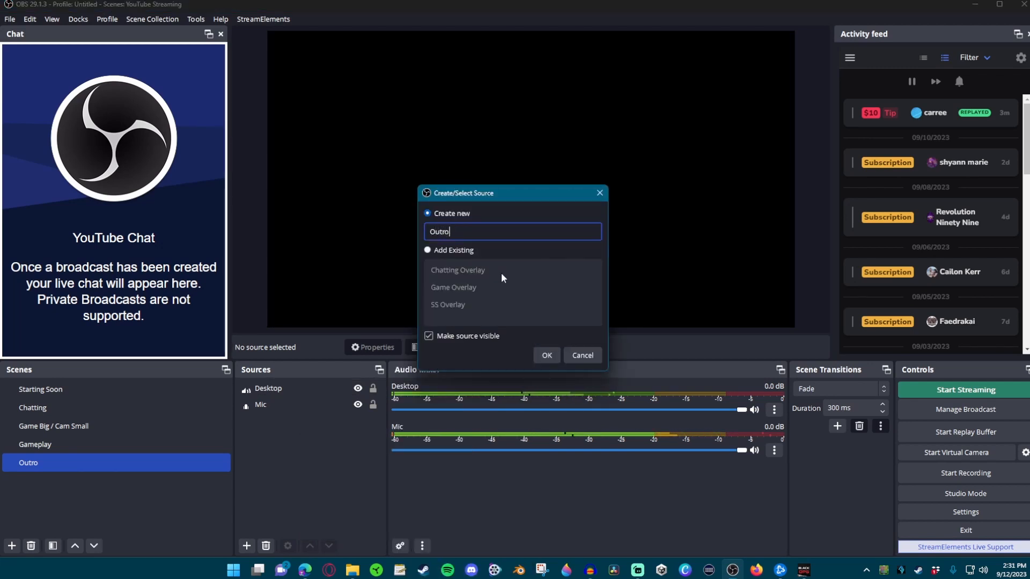
{"action": "key", "text": "Return"}
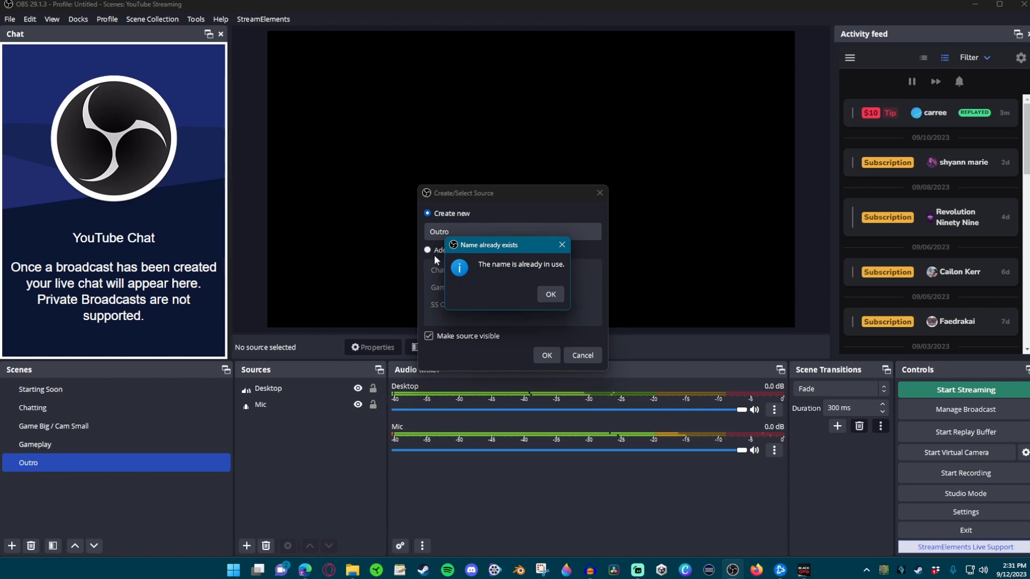
{"action": "left_click", "coordinate": [551, 294]}
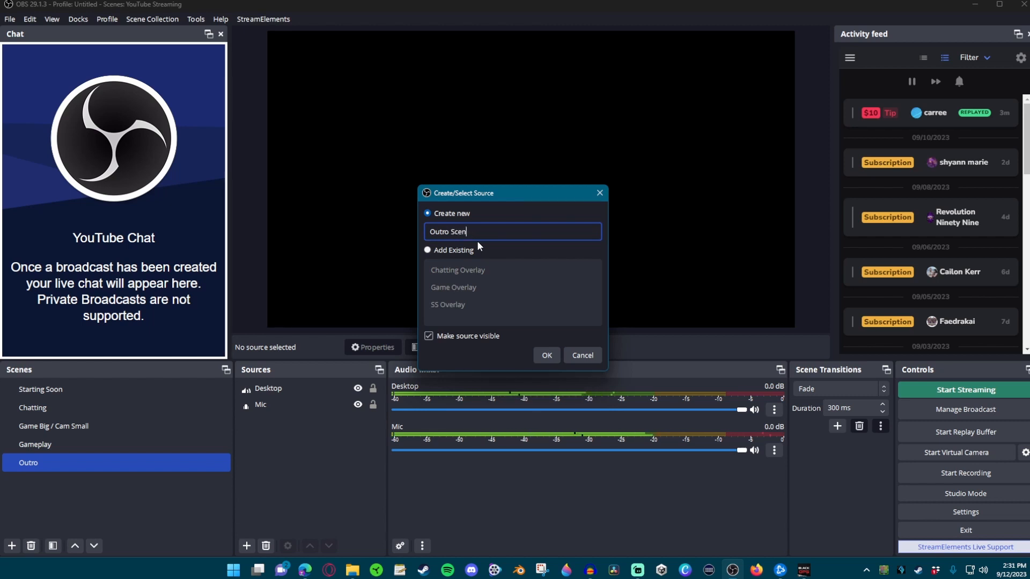
{"action": "key", "text": "Return"}
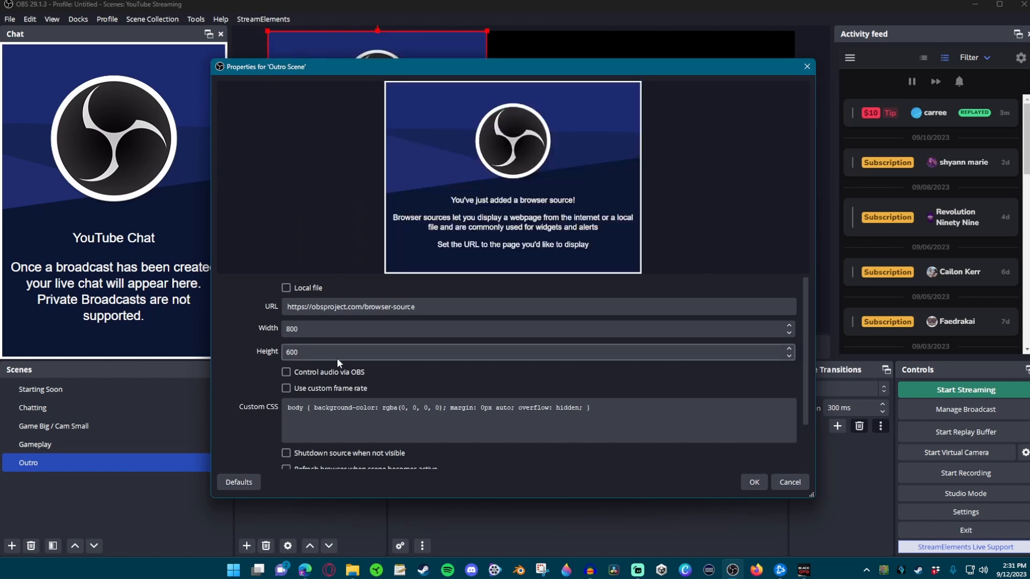
Paste the copied private overlay URL into the Outro Scene source and size the source to fill the canvas.
{"action": "triple_click", "coordinate": [326, 306]}
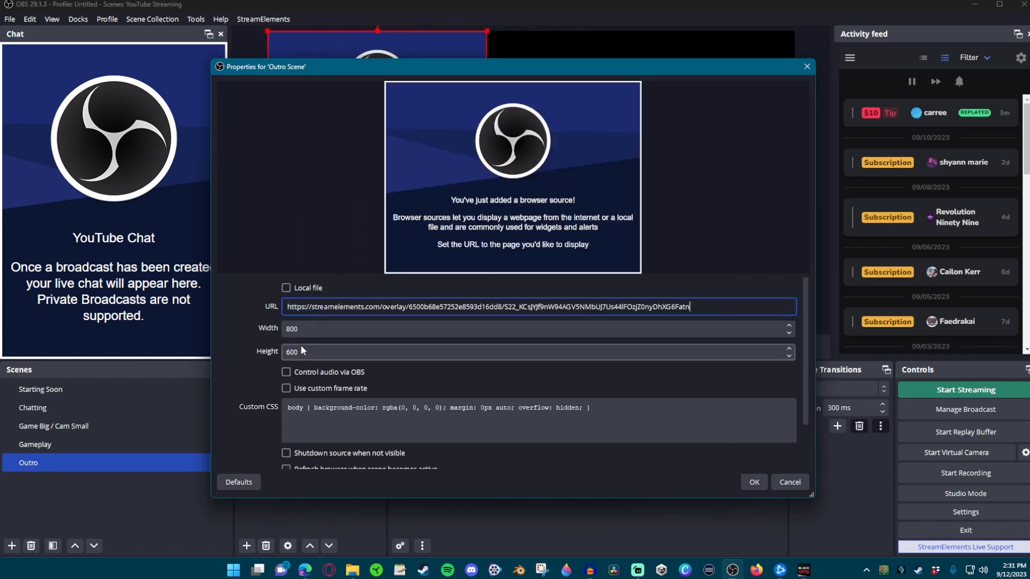
{"action": "key", "text": "Tab"}
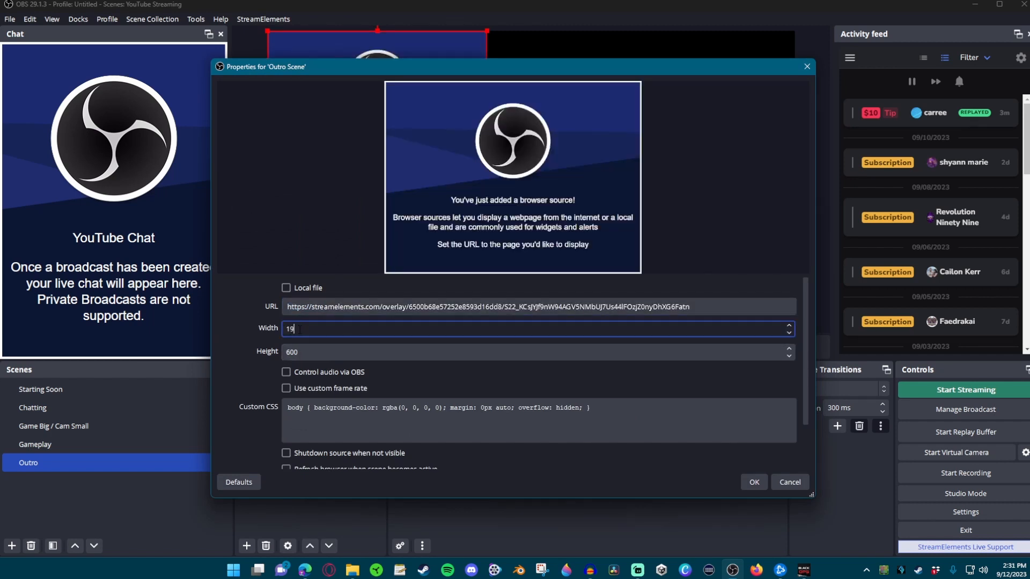
{"action": "key", "text": "Tab"}
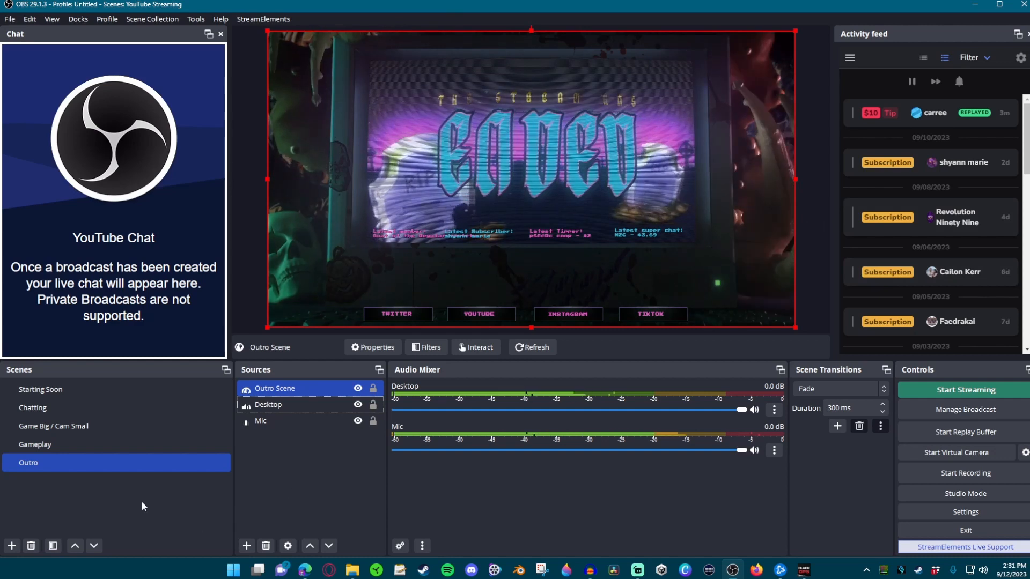
Add a new scene named BRB to the scene collection.
{"action": "right_click", "coordinate": [26, 498]}
{"action": "left_click", "coordinate": [49, 507]}
{"action": "type", "text": "jkl"}
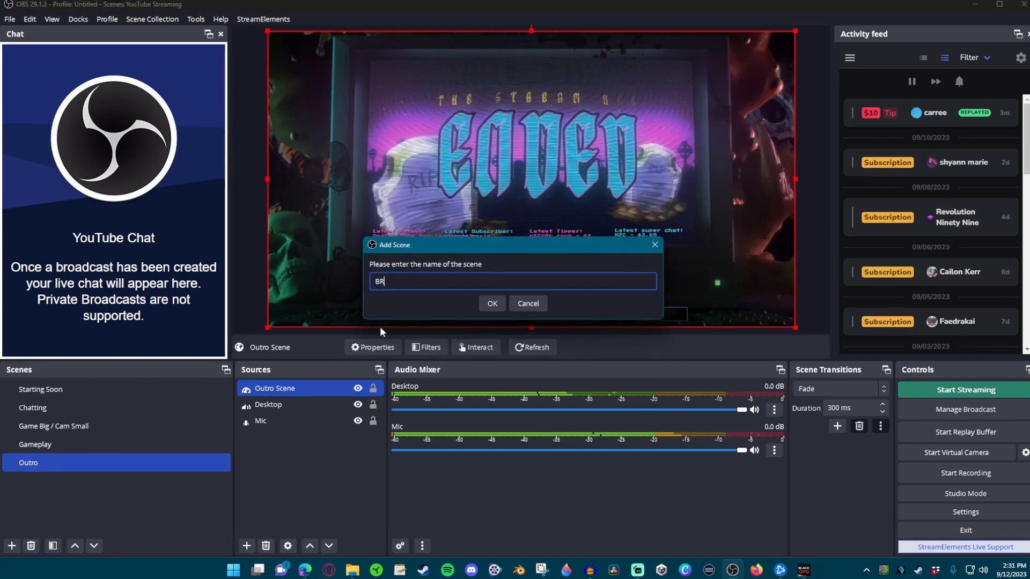
{"action": "key", "text": "Escape"}
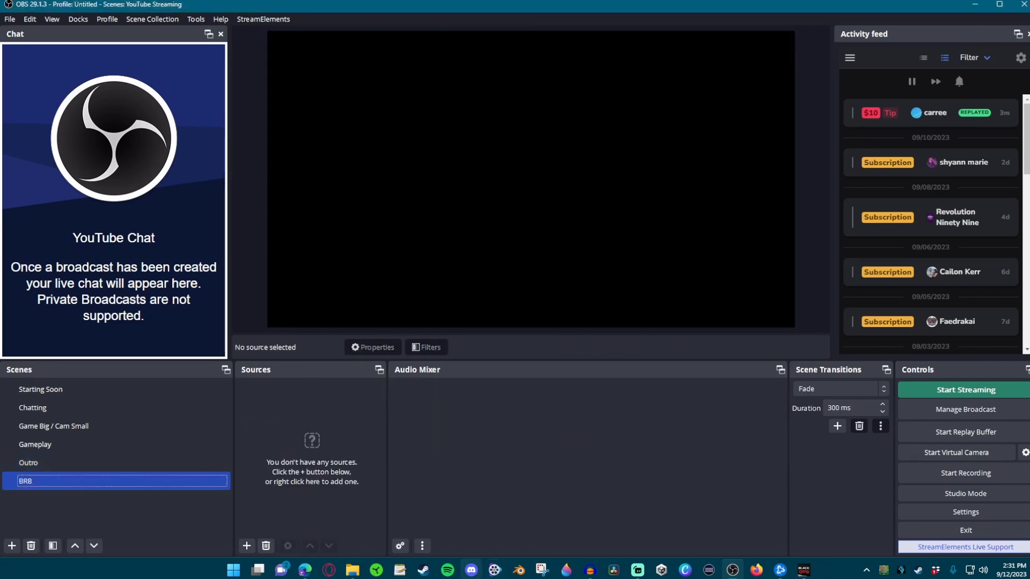
{"action": "key", "text": "Return"}
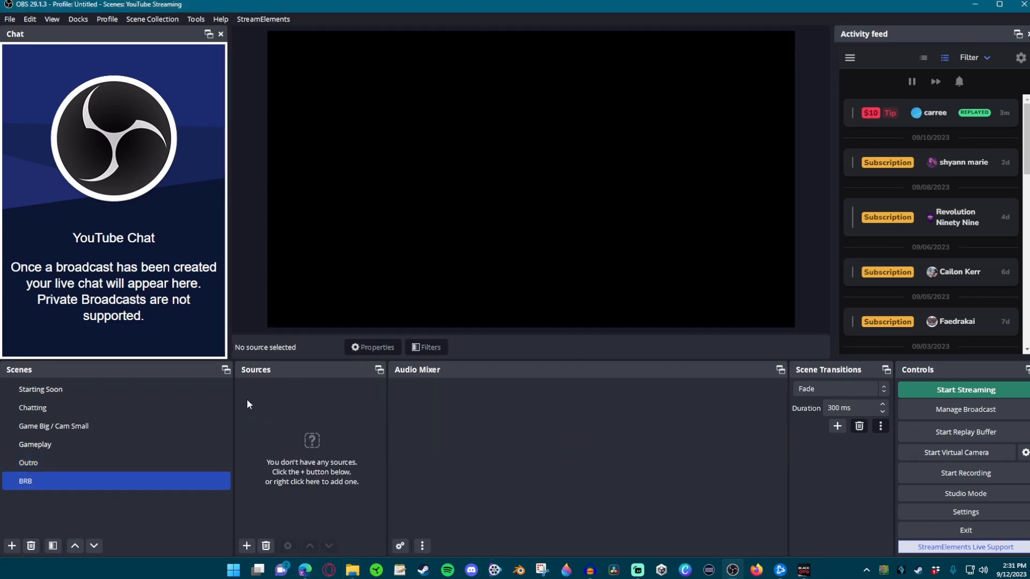
Add the existing Mic audio input capture to the BRB scene.
{"action": "right_click", "coordinate": [296, 407]}
{"action": "mouse_move", "coordinate": [324, 414]}
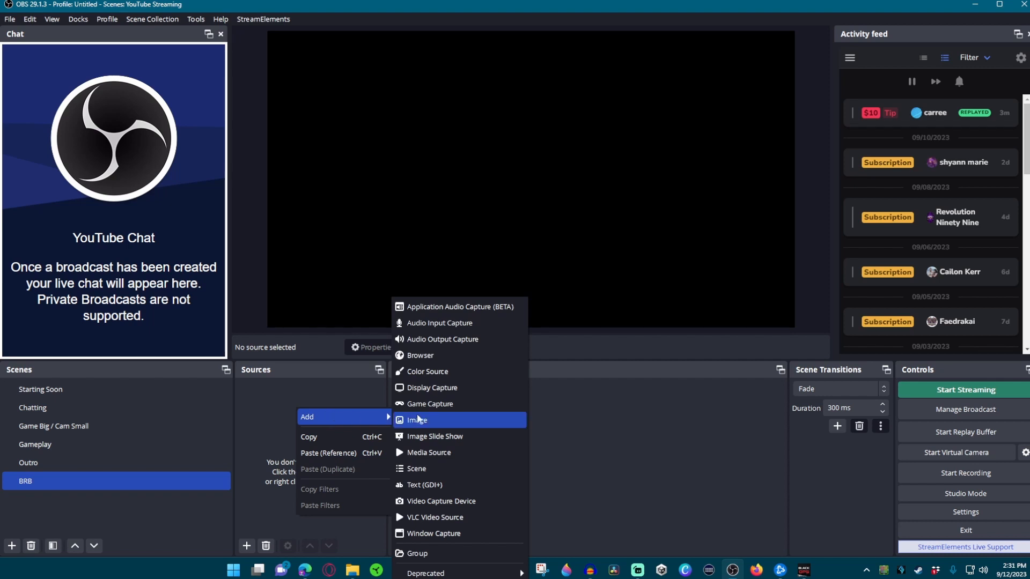
{"action": "left_click", "coordinate": [435, 322]}
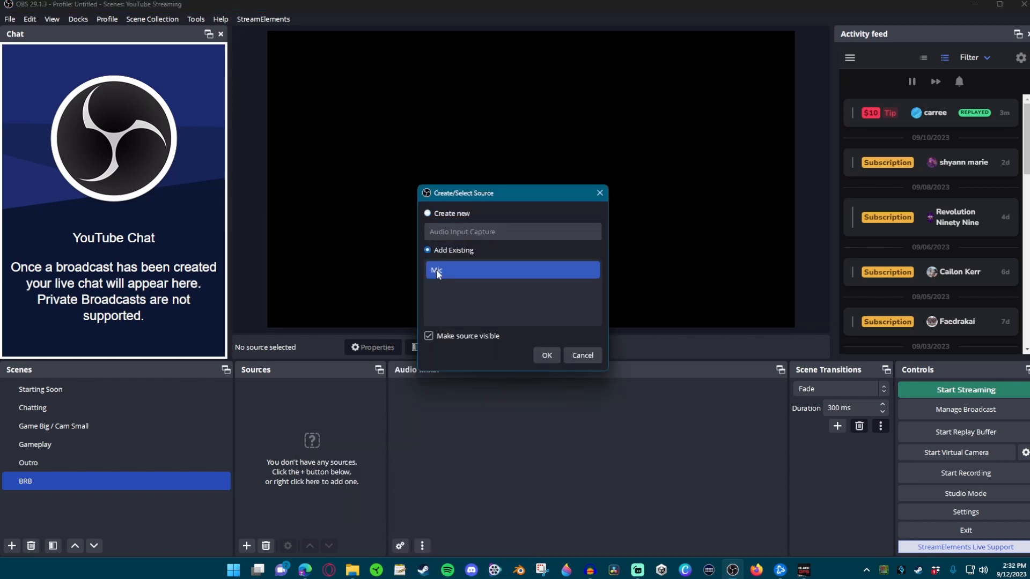
{"action": "left_click", "coordinate": [544, 356]}
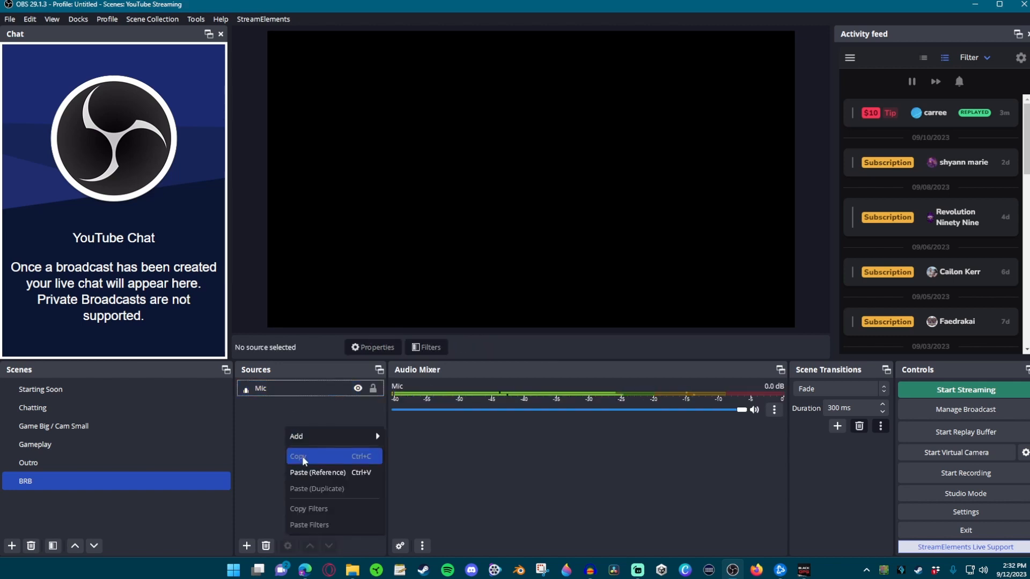
Add the existing Desktop audio output capture to the BRB scene.
{"action": "mouse_move", "coordinate": [303, 438]}
{"action": "left_click", "coordinate": [423, 340]}
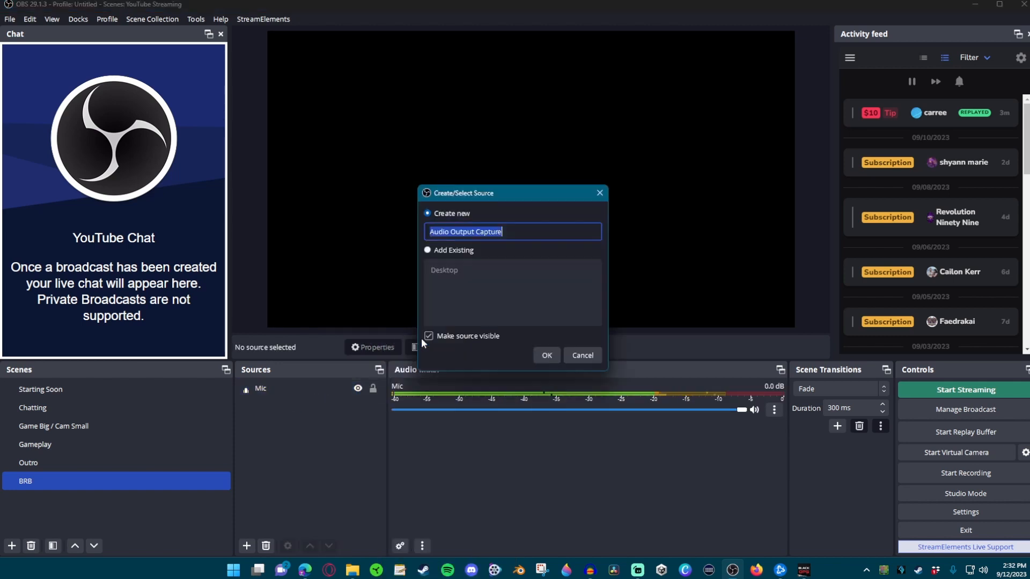
{"action": "left_click", "coordinate": [428, 250]}
{"action": "left_click", "coordinate": [437, 271]}
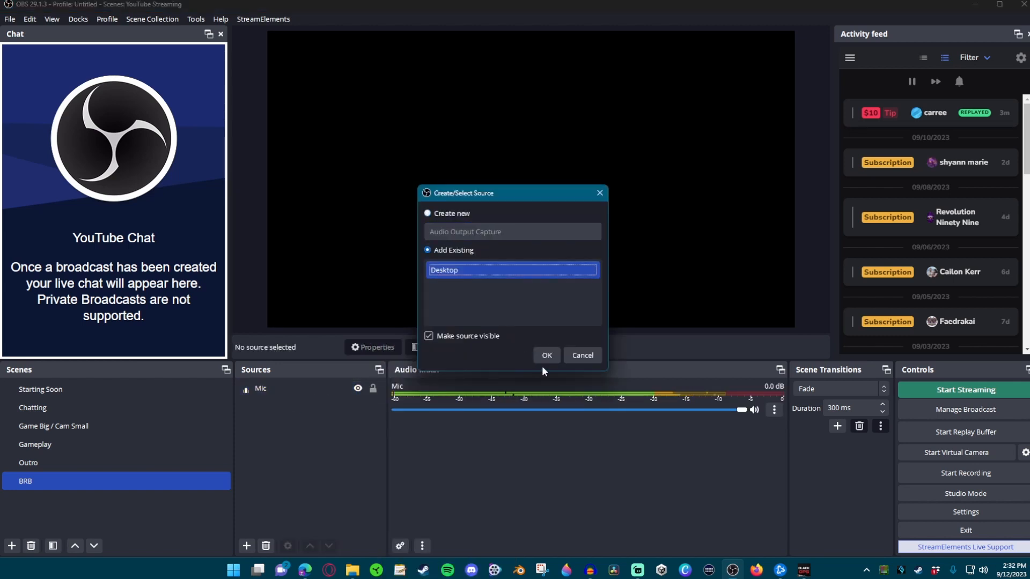
{"action": "left_click", "coordinate": [546, 356]}
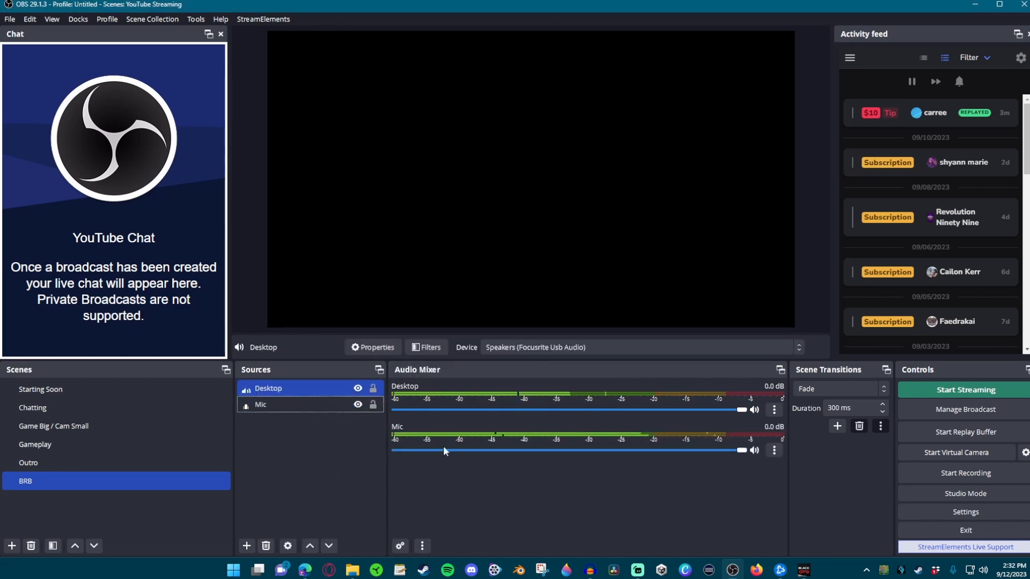
Switch to StreamElements in the browser, open the Halloween "Right Back" overlay for editing and copy its overlay URL.
{"action": "left_click", "coordinate": [305, 573]}
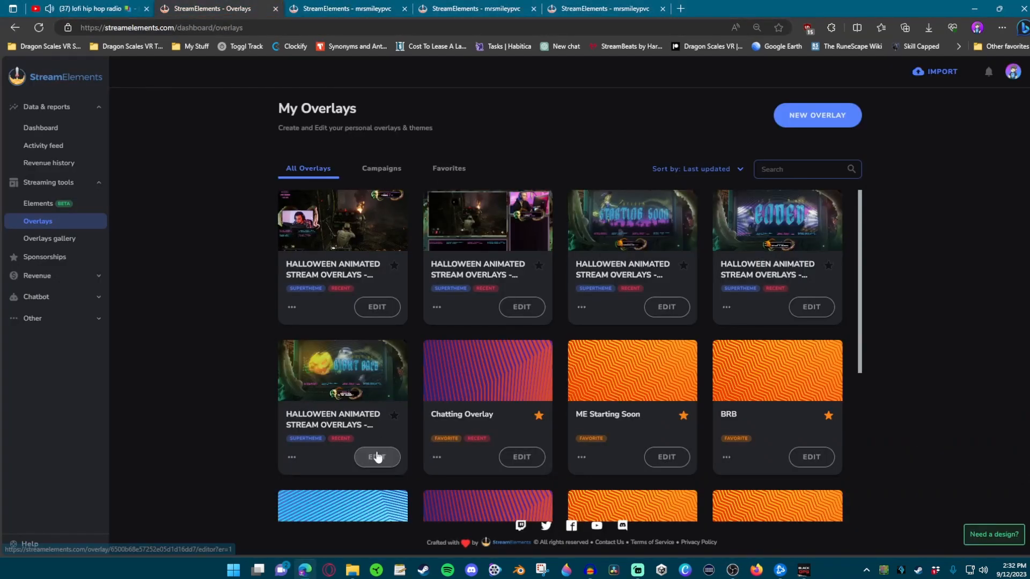
{"action": "left_click", "coordinate": [377, 456]}
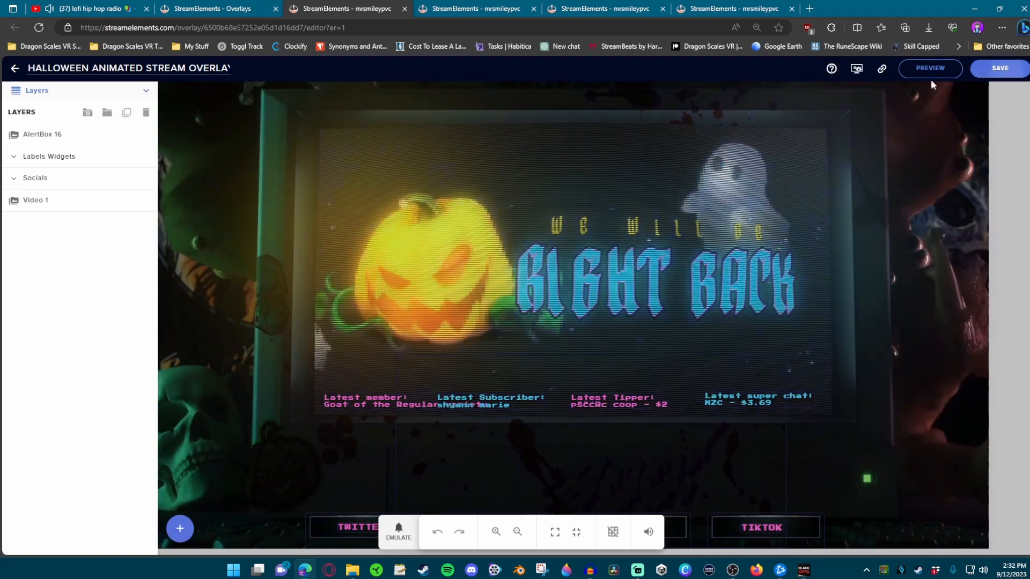
{"action": "left_click", "coordinate": [881, 68]}
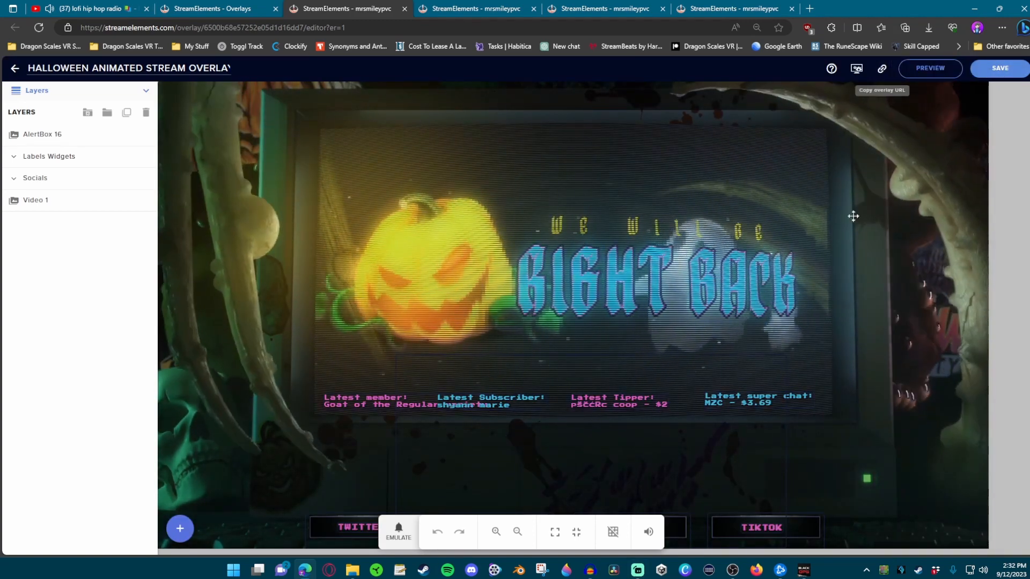
Switch back to OBS and add a new browser source named BRB Overlay to the BRB scene.
{"action": "left_click", "coordinate": [732, 571]}
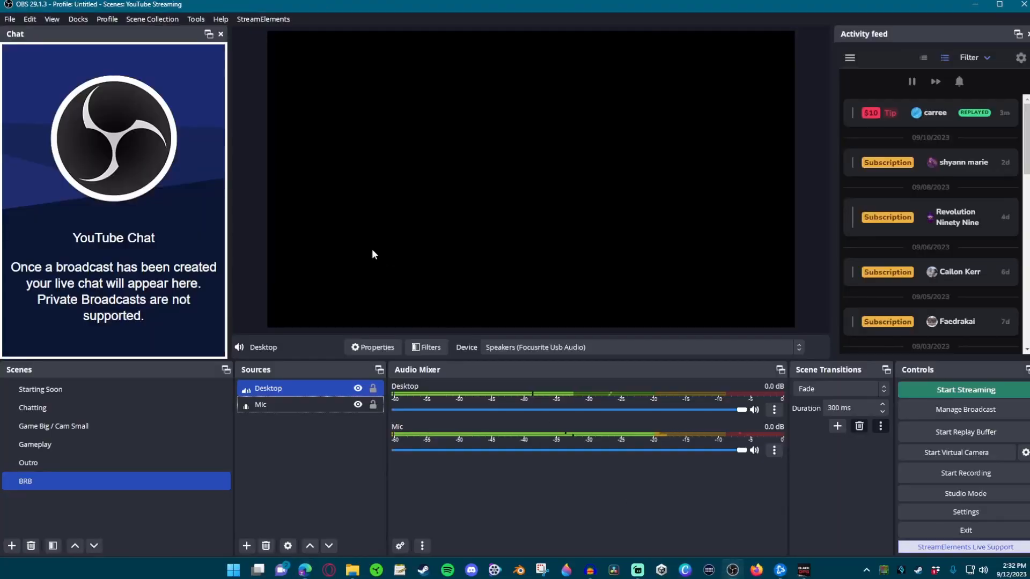
{"action": "right_click", "coordinate": [281, 456]}
{"action": "mouse_move", "coordinate": [306, 466]}
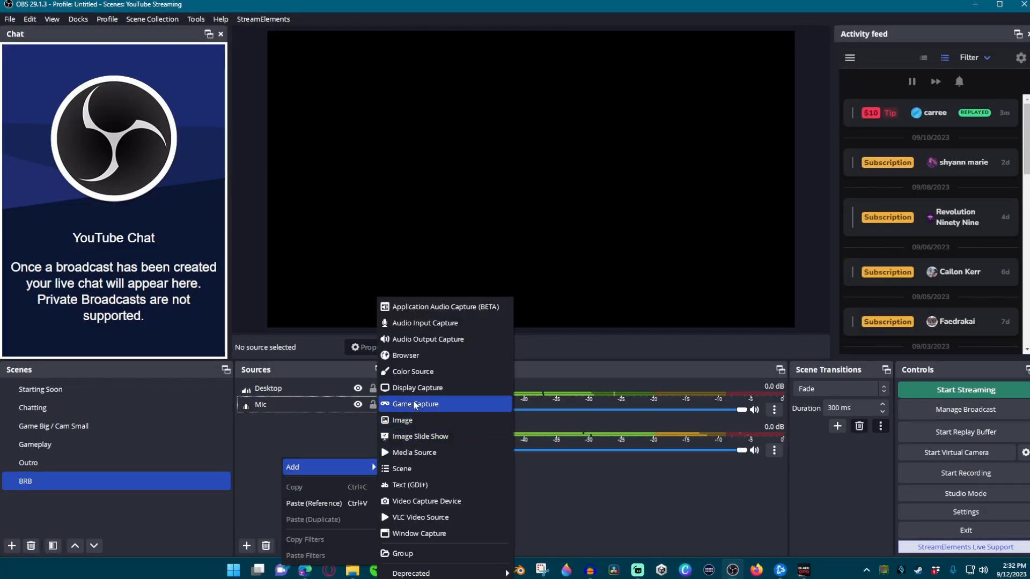
{"action": "left_click", "coordinate": [409, 356]}
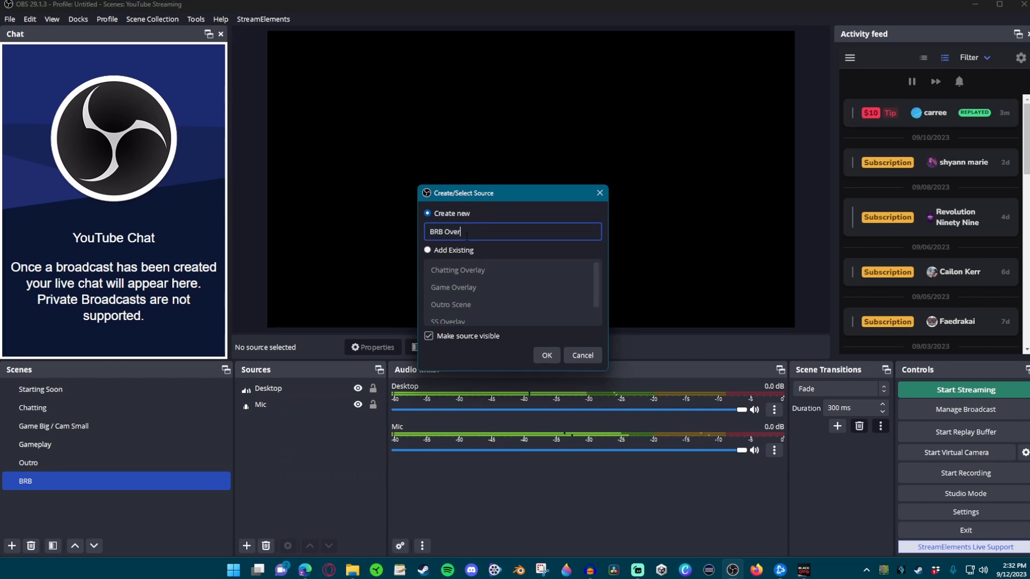
{"action": "key", "text": "Return"}
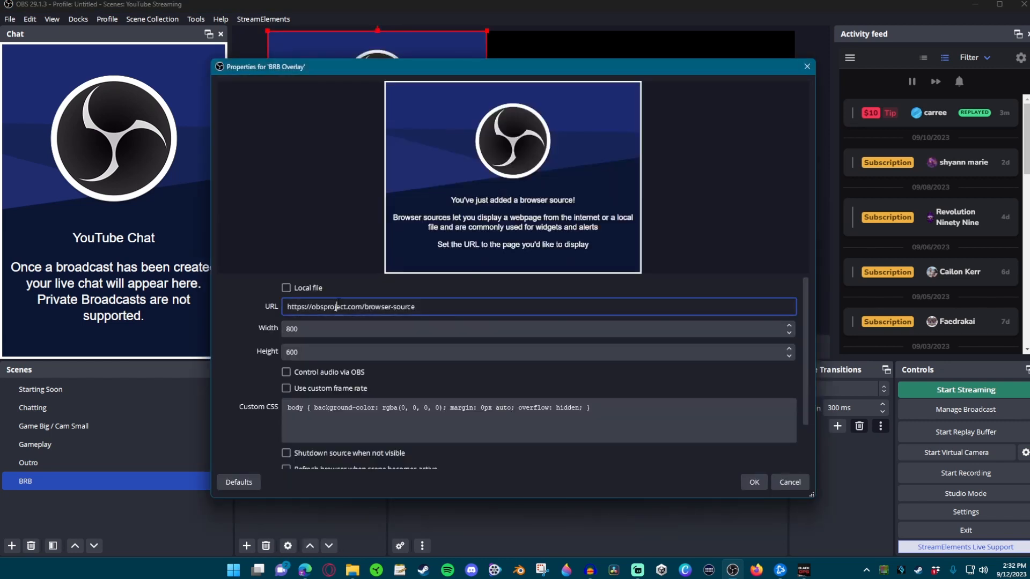
Give the BRB Overlay source the copied StreamElements overlay URL, set its size to 1920 by 1080, and confirm the properties.
{"action": "double_click", "coordinate": [325, 329]}
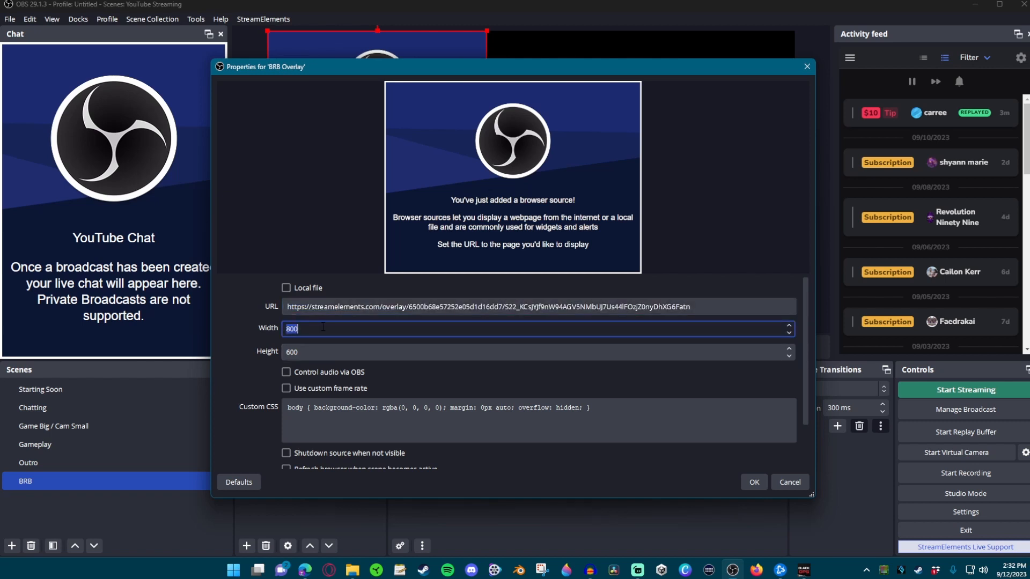
{"action": "type", "text": "1920"}
{"action": "key", "text": "Tab"}
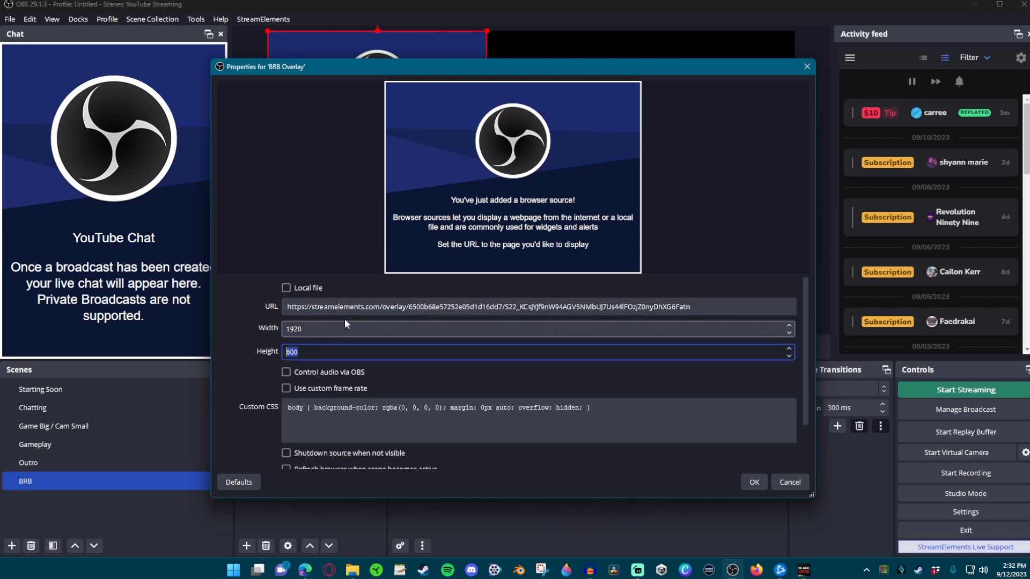
{"action": "type", "text": "1080"}
{"action": "key", "text": "Return"}
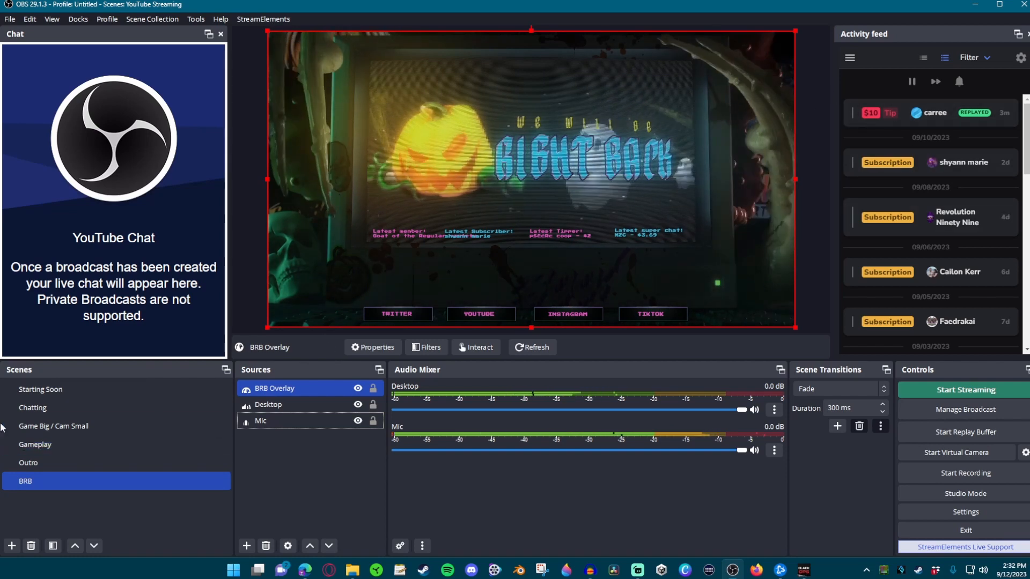
Review the Starting Soon, Chatting and Game Big / Cam Small scenes in turn.
{"action": "left_click", "coordinate": [70, 392]}
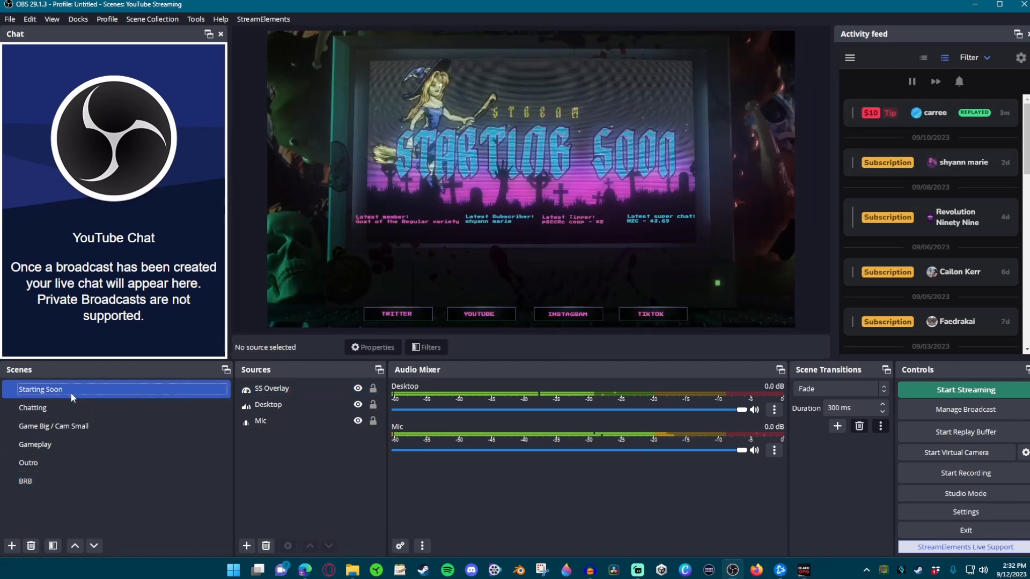
{"action": "left_click", "coordinate": [49, 407]}
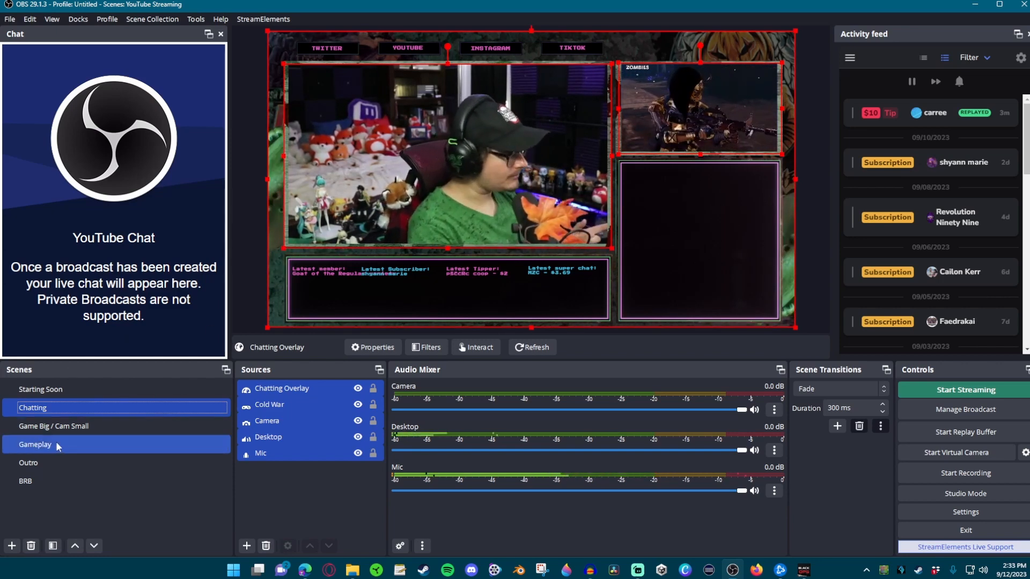
{"action": "left_click", "coordinate": [54, 423]}
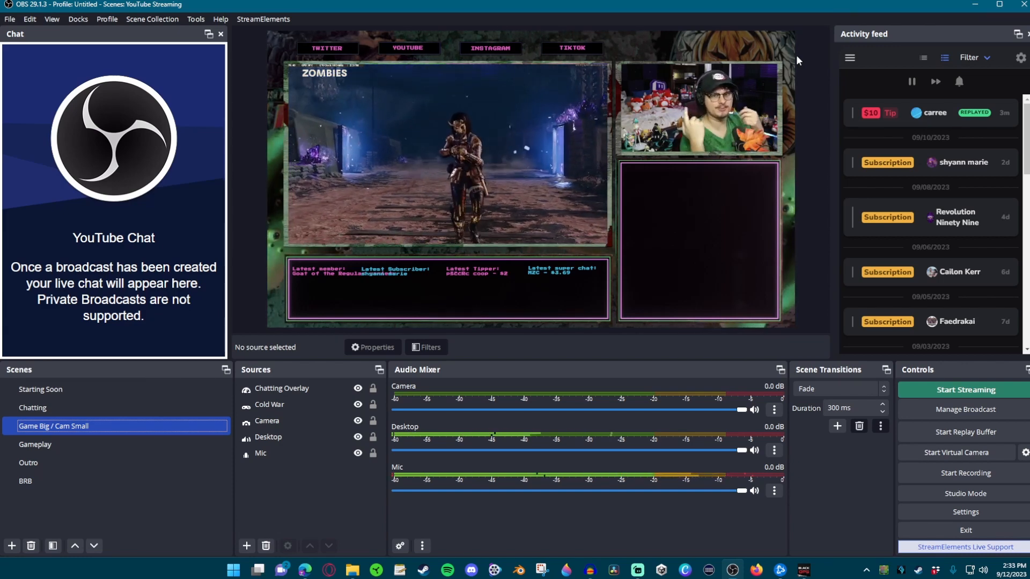
Flip the Camera source horizontally in the Game Big / Cam Small scene.
{"action": "left_click", "coordinate": [691, 102]}
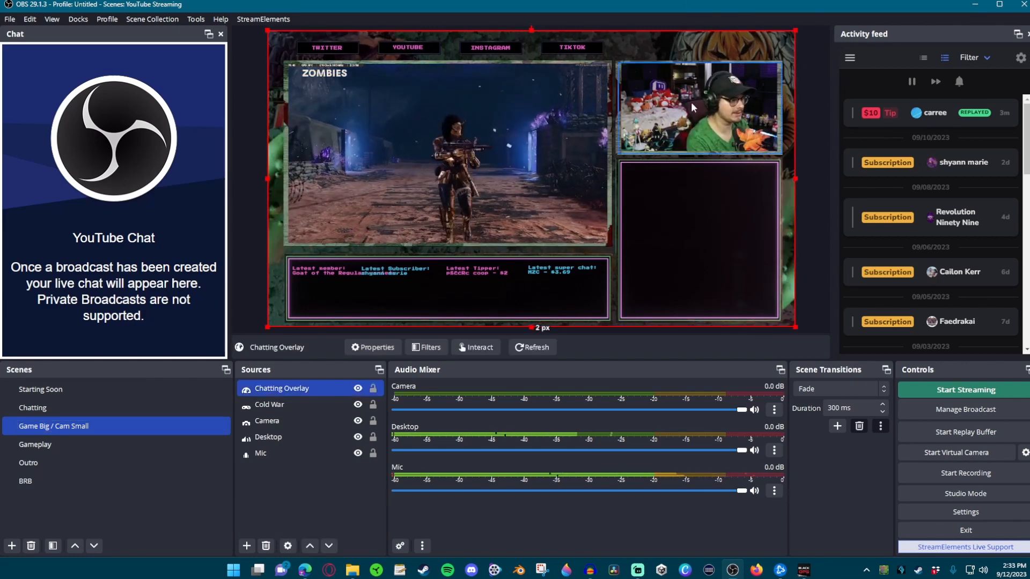
{"action": "left_click", "coordinate": [691, 102]}
{"action": "right_click", "coordinate": [691, 102]}
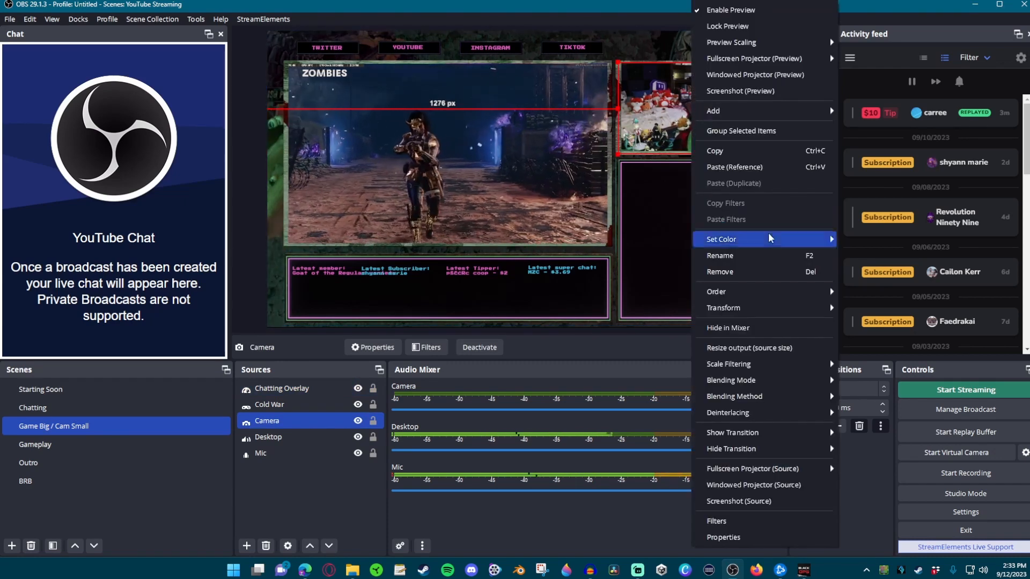
{"action": "mouse_move", "coordinate": [760, 310]}
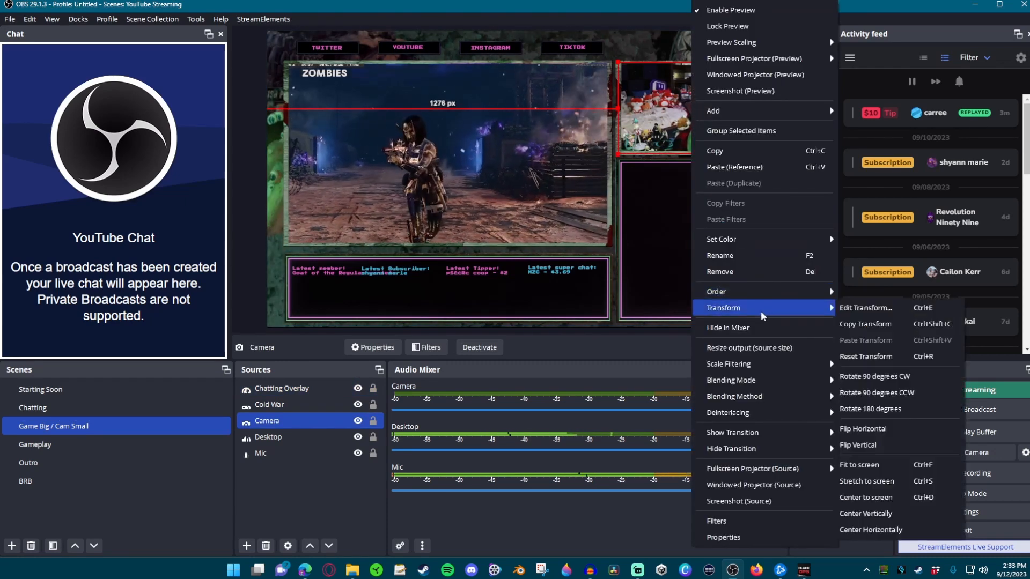
{"action": "left_click", "coordinate": [884, 431]}
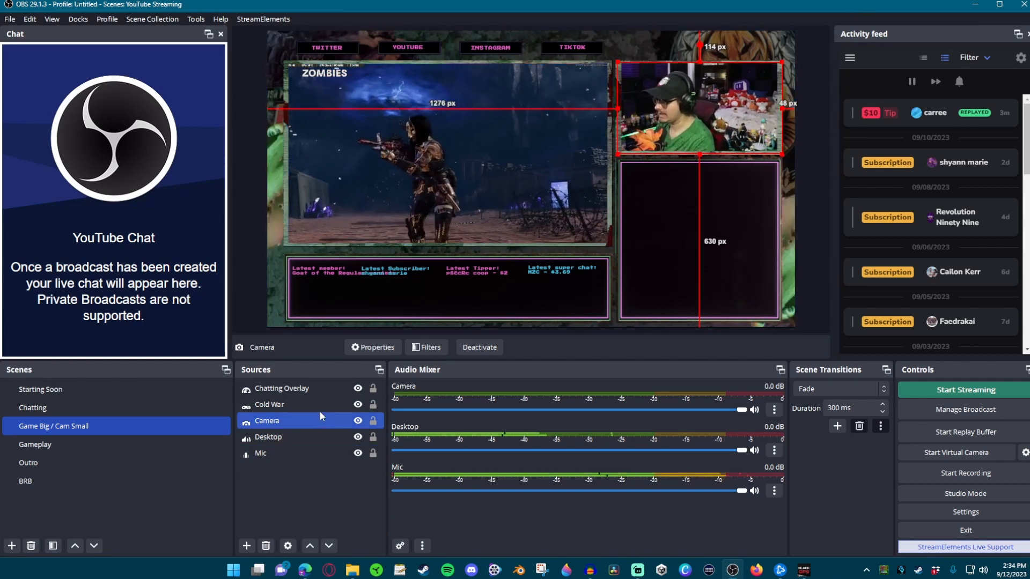
Move the BRB scene above Outro in the scene list, check the neighbouring scenes, and select the Chatting scene.
{"action": "left_click", "coordinate": [57, 445]}
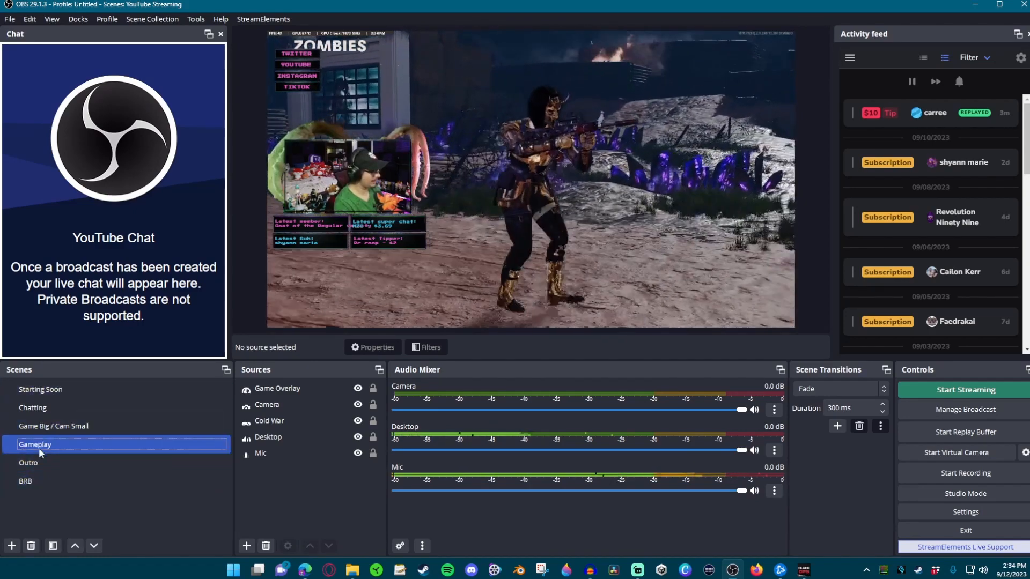
{"action": "left_click_drag", "start_coordinate": [36, 484], "coordinate": [42, 455]}
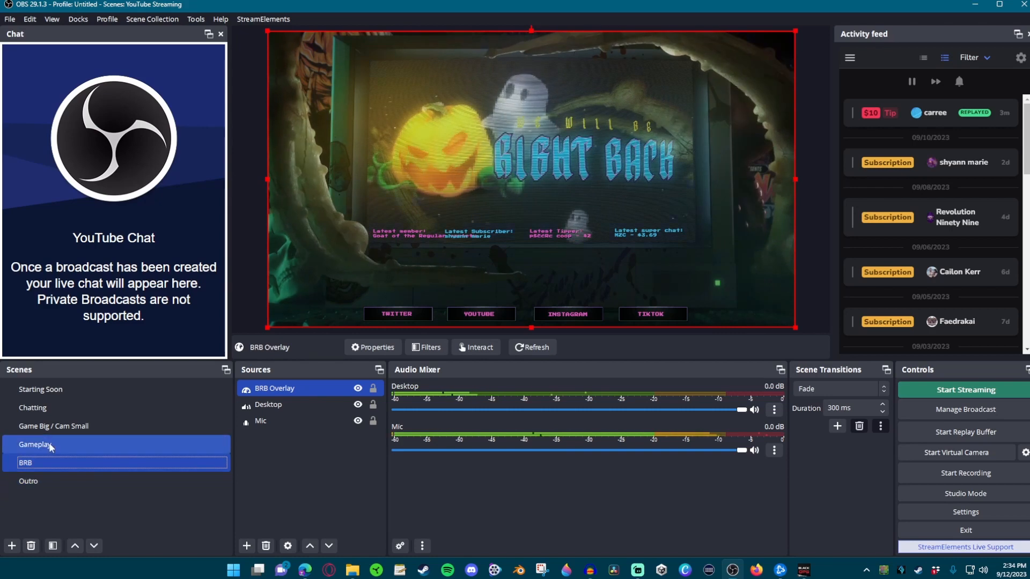
{"action": "left_click", "coordinate": [49, 447]}
{"action": "left_click", "coordinate": [46, 465]}
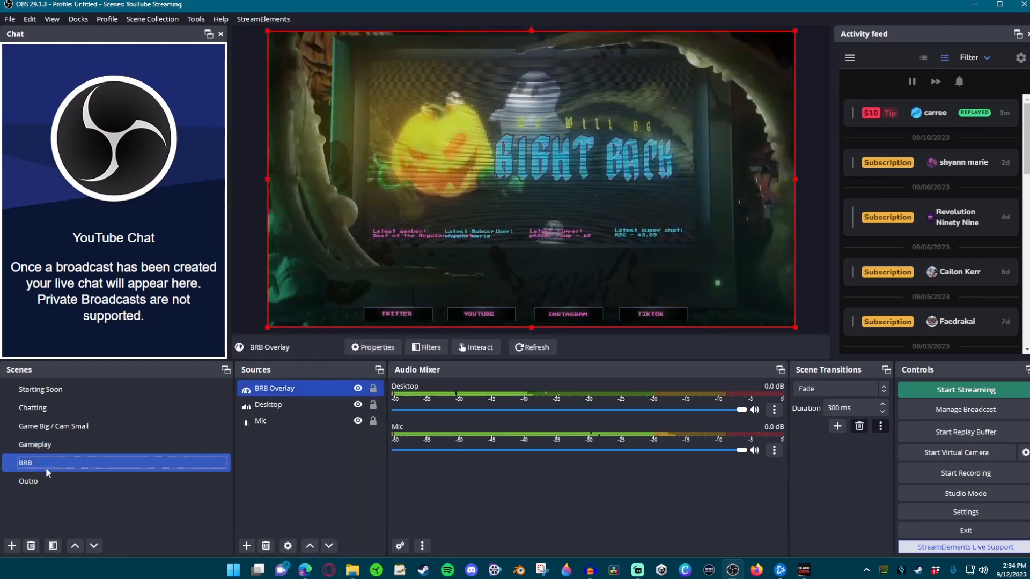
{"action": "left_click", "coordinate": [45, 481]}
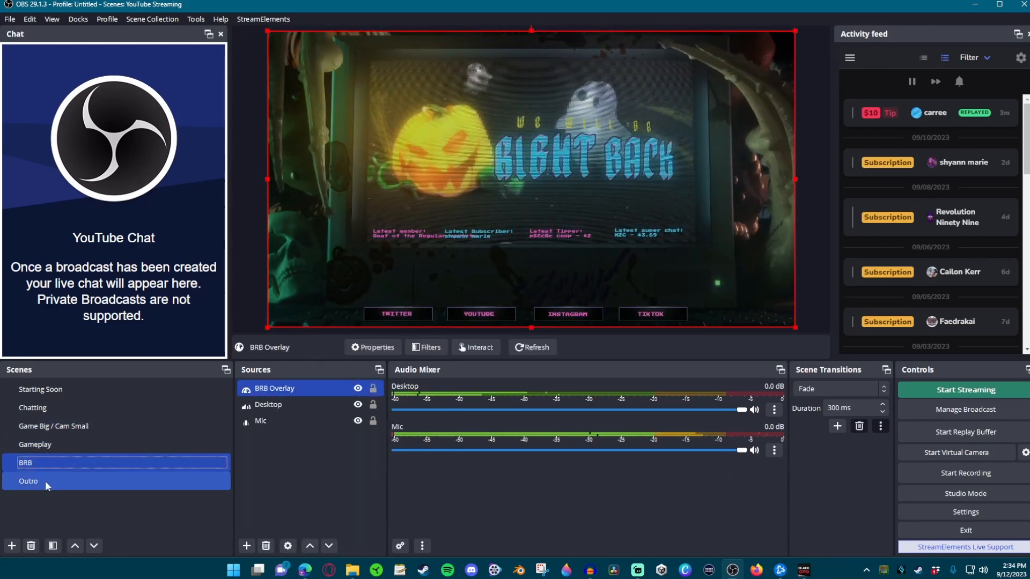
{"action": "left_click", "coordinate": [49, 405]}
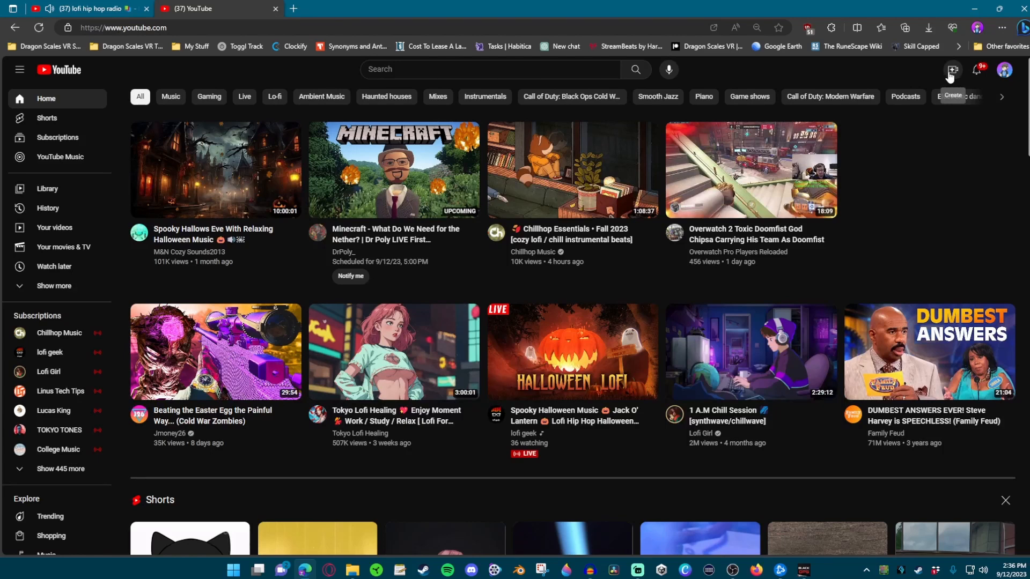
On YouTube in the browser, start going live, view the Stream page of the live dashboard, and open the stream management page.
{"action": "left_click", "coordinate": [951, 76]}
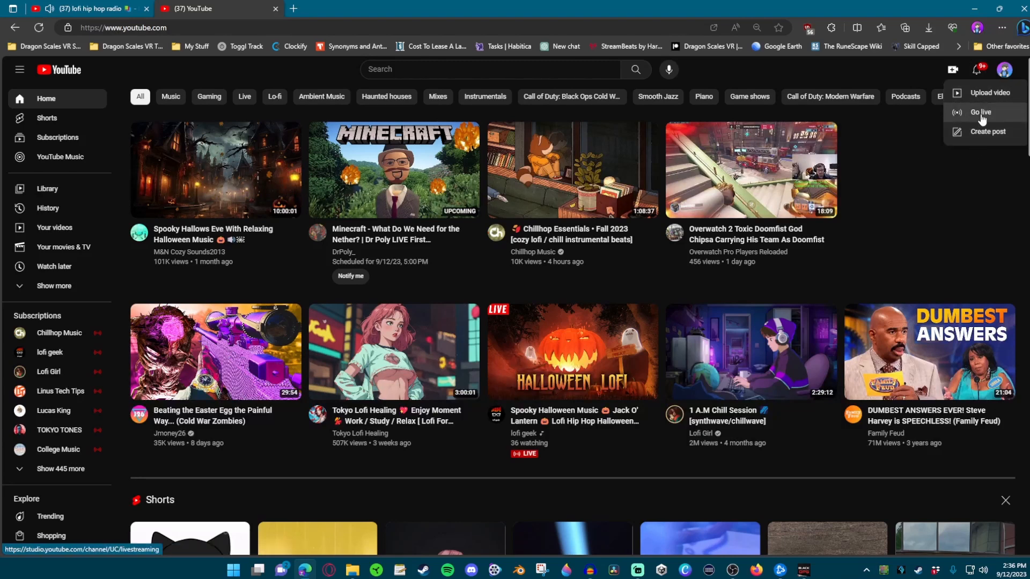
{"action": "left_click", "coordinate": [981, 115]}
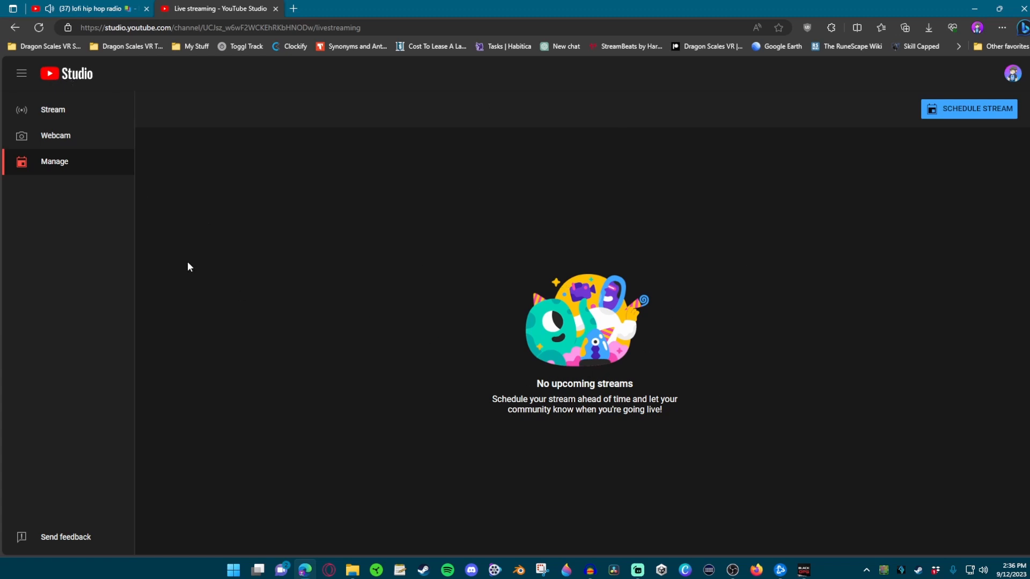
{"action": "left_click", "coordinate": [52, 109]}
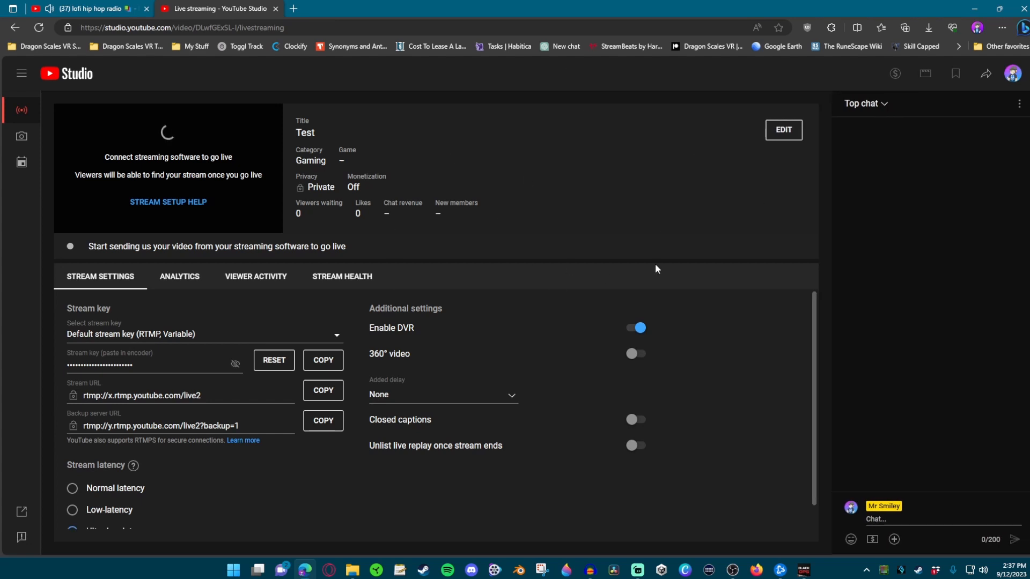
{"action": "left_click", "coordinate": [23, 168]}
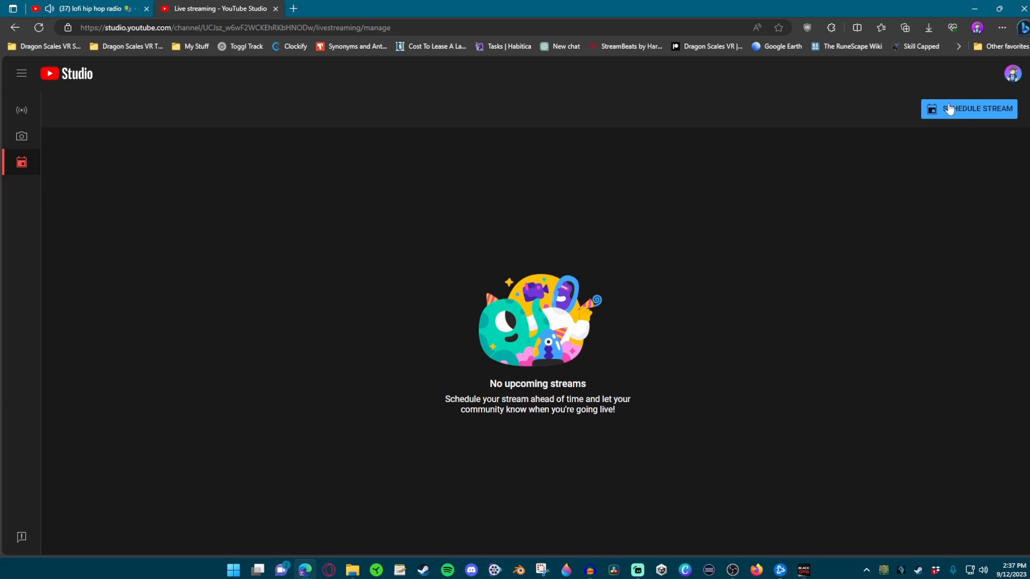
Start scheduling a stream, browse the previous streams whose settings can be reused, and close the dialog.
{"action": "left_click", "coordinate": [971, 111]}
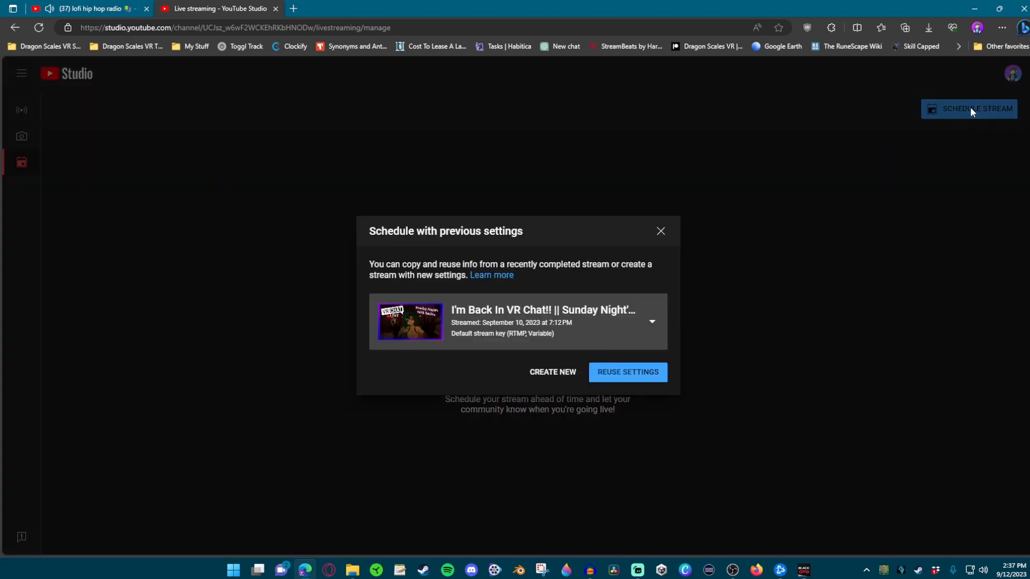
{"action": "left_click", "coordinate": [650, 323]}
{"action": "scroll", "coordinate": [499, 365], "scroll_direction": "down", "scroll_amount": 6}
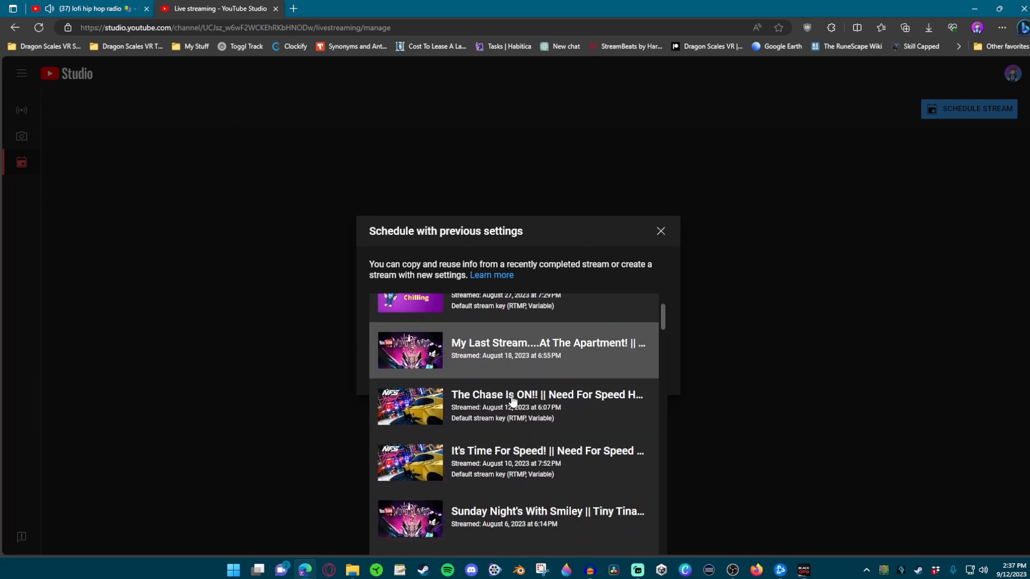
{"action": "scroll", "coordinate": [502, 410], "scroll_direction": "down", "scroll_amount": 6}
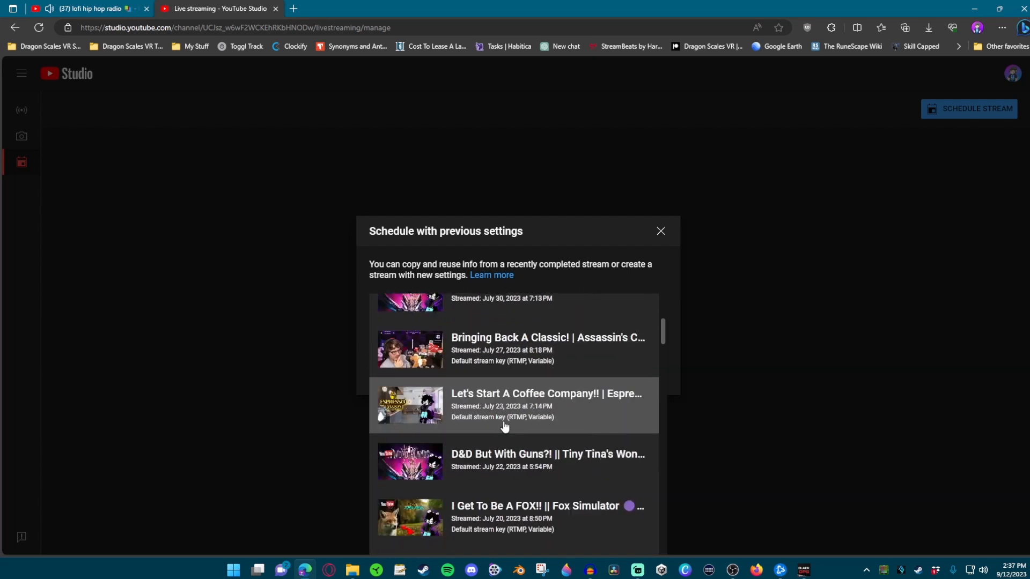
{"action": "scroll", "coordinate": [510, 437], "scroll_direction": "down", "scroll_amount": 8}
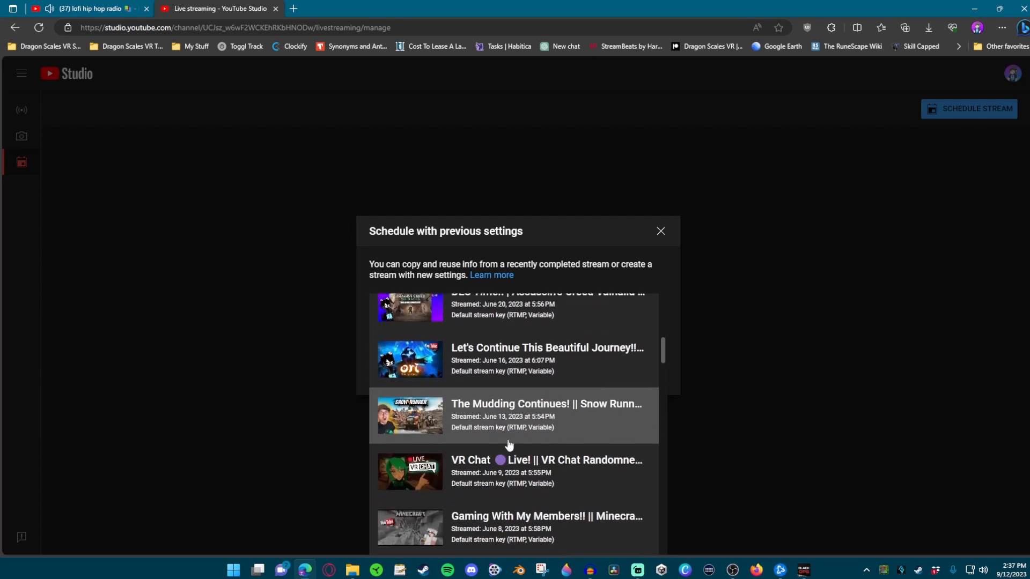
{"action": "scroll", "coordinate": [509, 419], "scroll_direction": "down", "scroll_amount": 8}
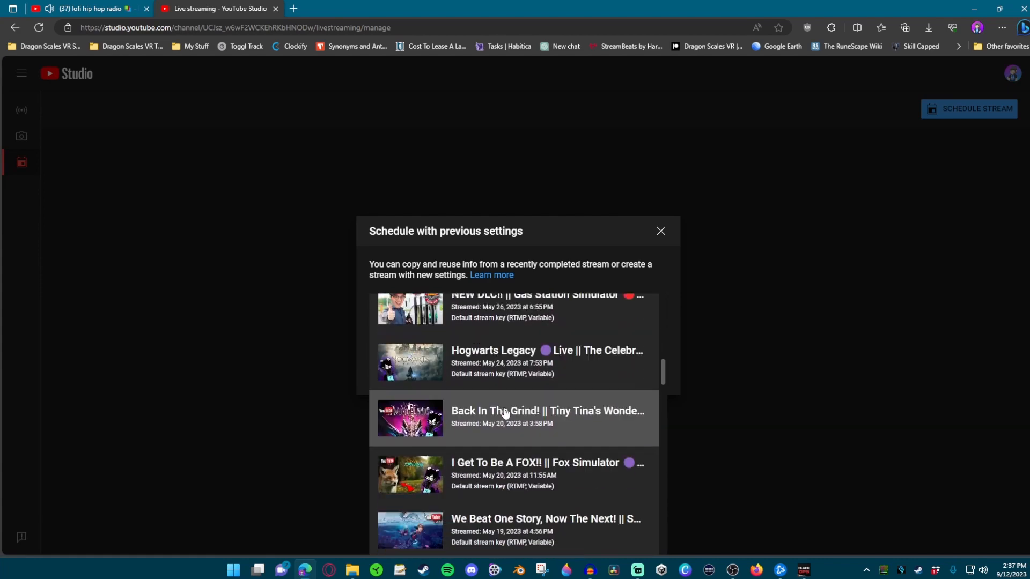
{"action": "scroll", "coordinate": [505, 406], "scroll_direction": "up", "scroll_amount": 10}
{"action": "left_click", "coordinate": [662, 232]}
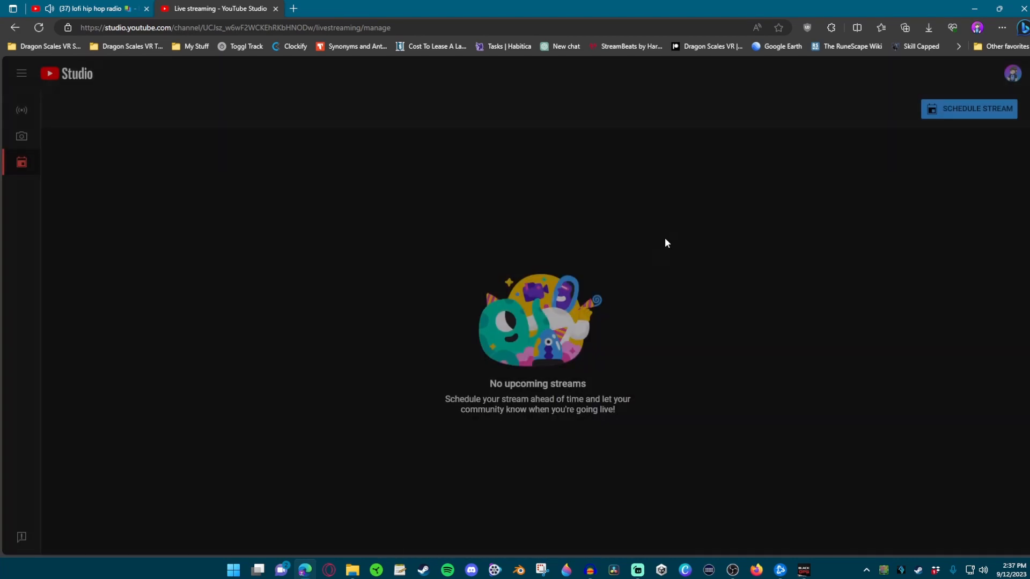
Create a new scheduled stream titled "Test Stream For YouTube Video" with the description "Test Stream".
{"action": "left_click", "coordinate": [955, 109]}
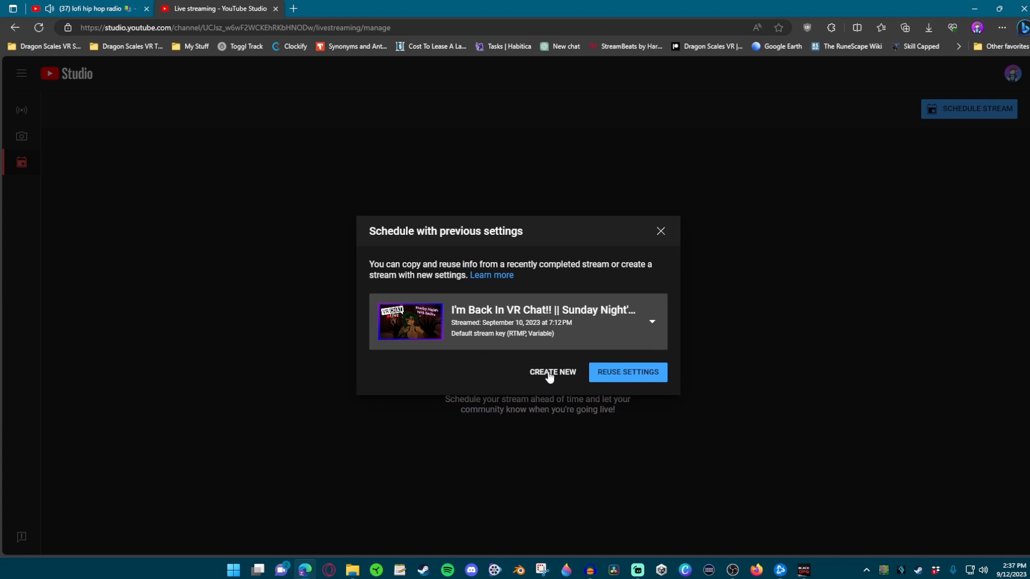
{"action": "left_click", "coordinate": [549, 374]}
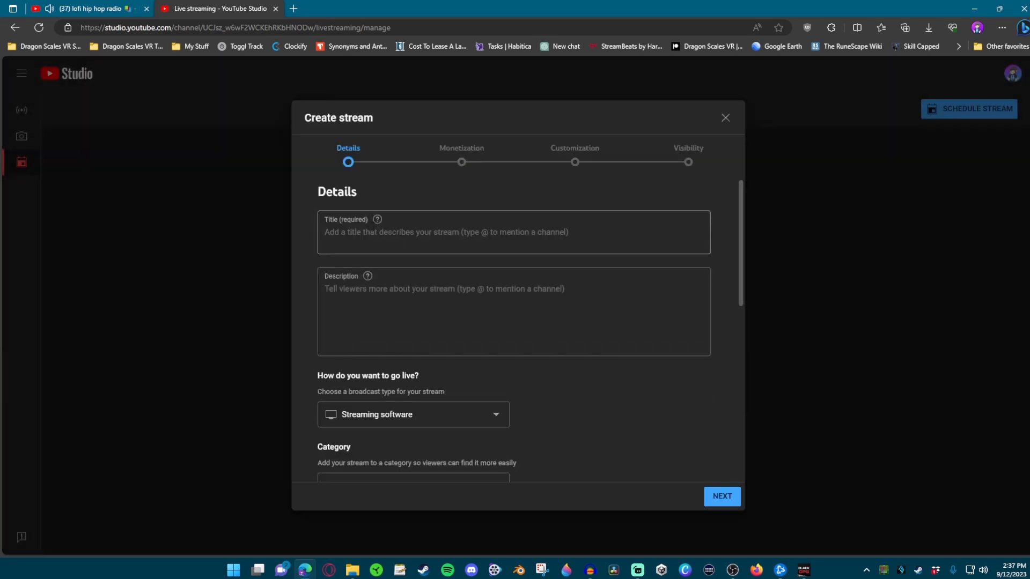
{"action": "type", "text": "Tes"}
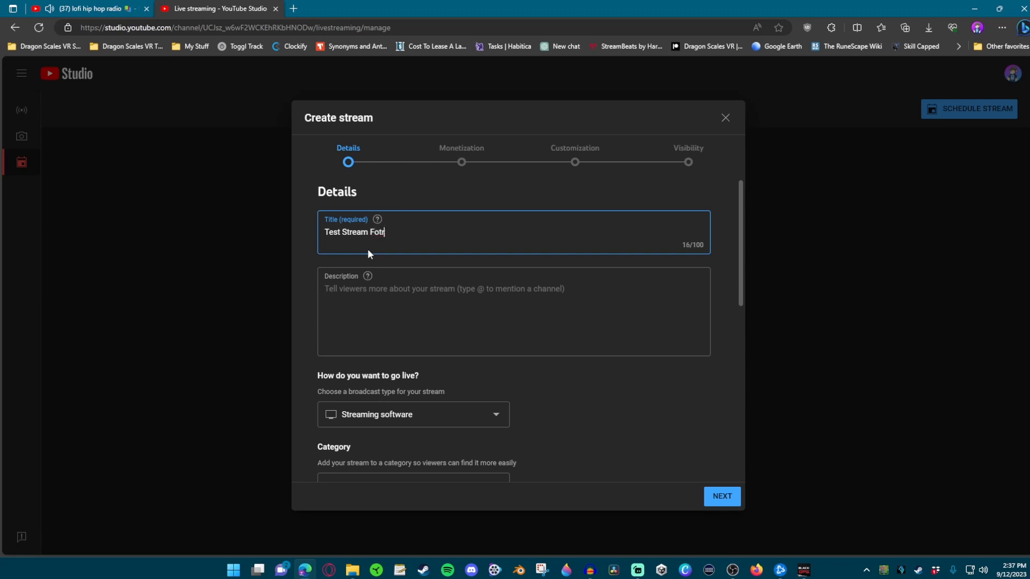
{"action": "type", "text": "t Stream For YouTube Video"}
{"action": "left_click", "coordinate": [406, 305]}
{"action": "type", "text": "Test Stream"}
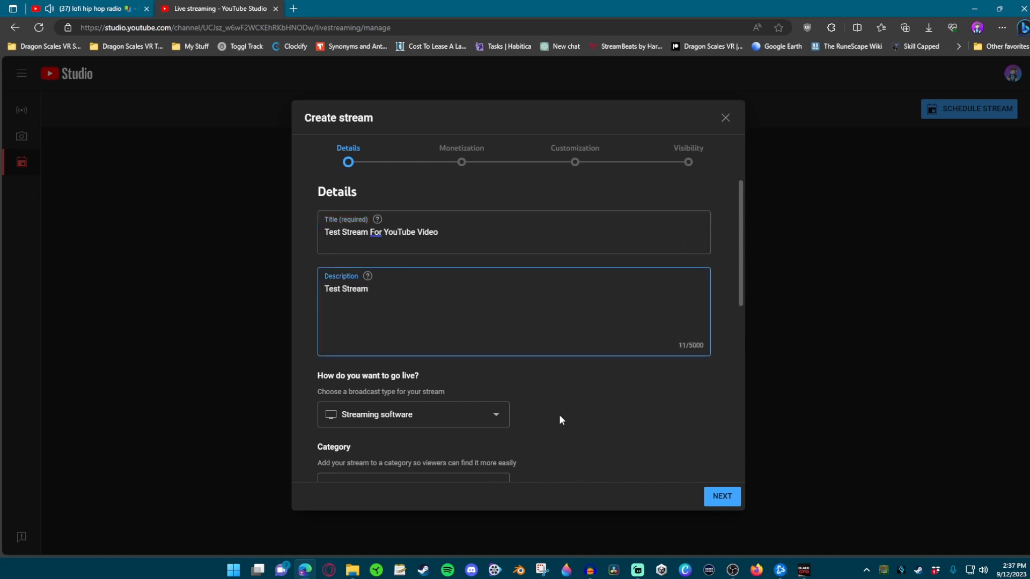
Choose Streaming software as the broadcast type for the new stream.
{"action": "scroll", "coordinate": [560, 420], "scroll_direction": "down", "scroll_amount": 2}
{"action": "left_click", "coordinate": [404, 333]}
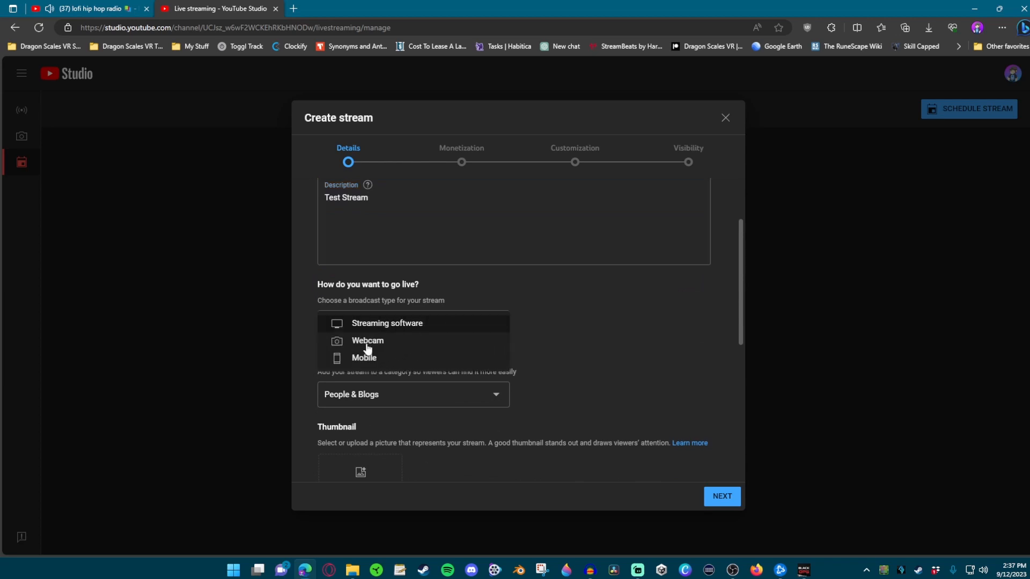
{"action": "left_click", "coordinate": [416, 325]}
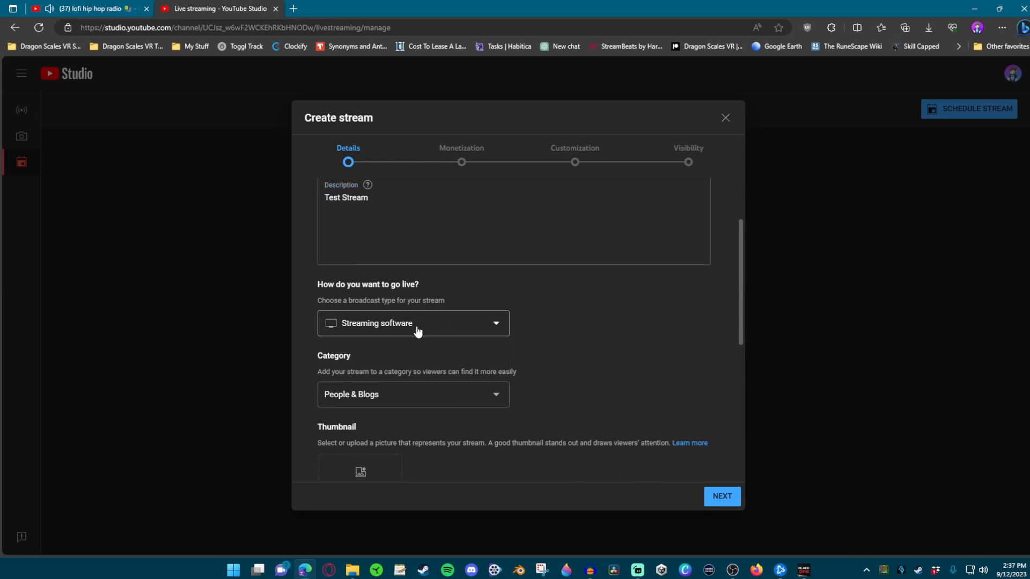
Set the stream's category to Gaming and its game title to Call of Duty: Black Ops Cold War.
{"action": "scroll", "coordinate": [467, 391], "scroll_direction": "down", "scroll_amount": 2}
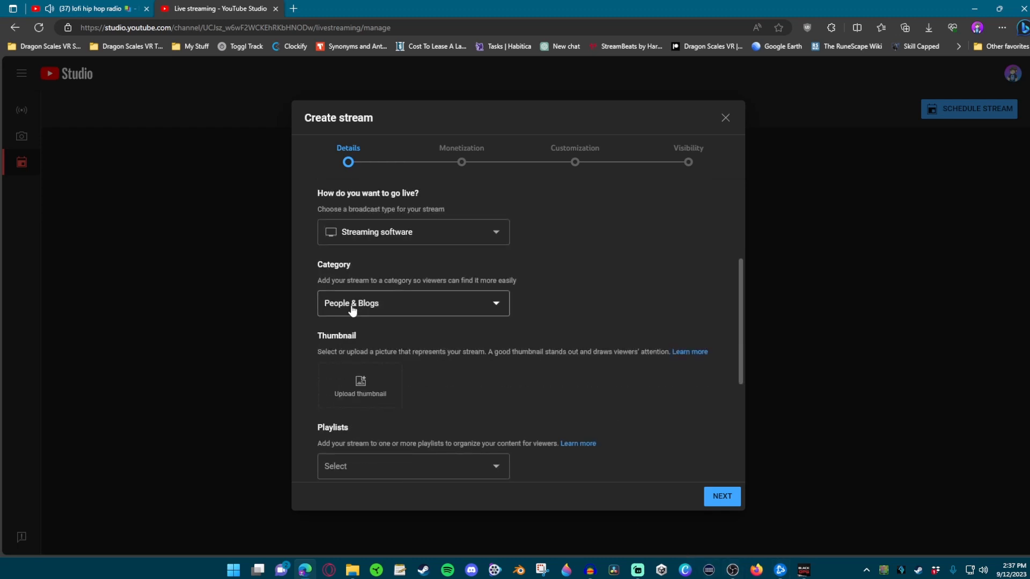
{"action": "left_click", "coordinate": [494, 311]}
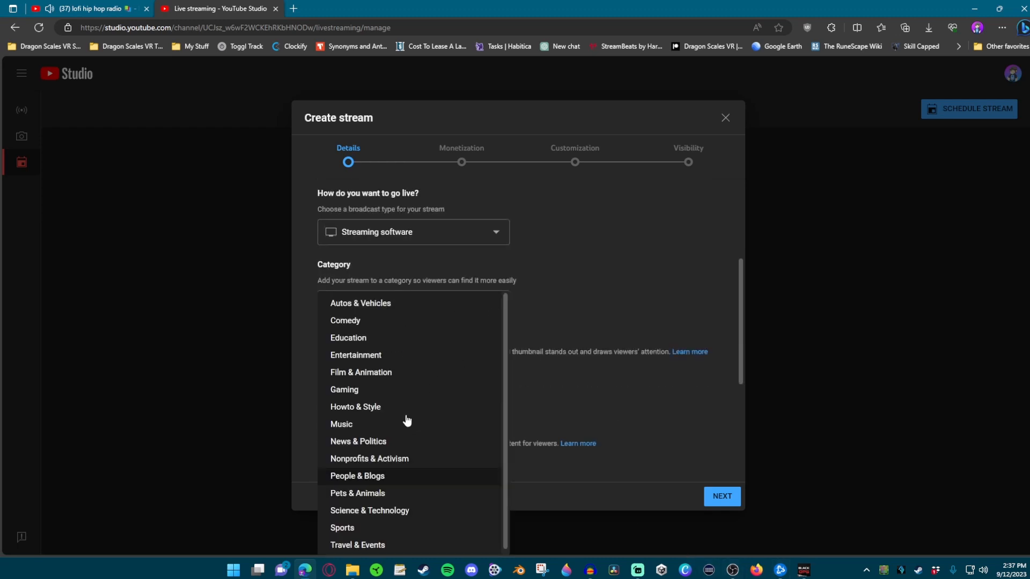
{"action": "left_click", "coordinate": [345, 389]}
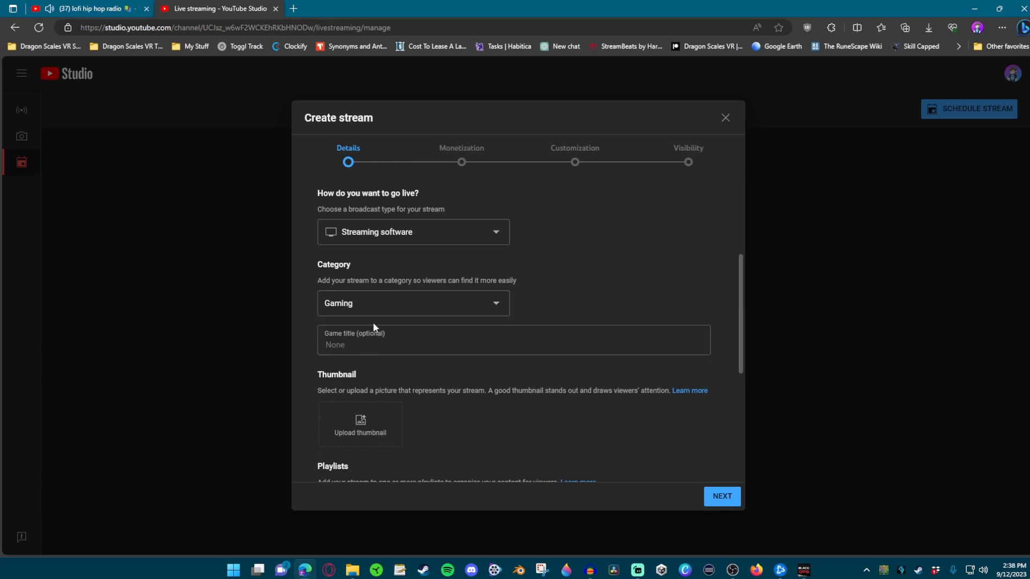
{"action": "left_click", "coordinate": [439, 343]}
{"action": "type", "text": "Calkl o"}
{"action": "type", "text": "l of dut"}
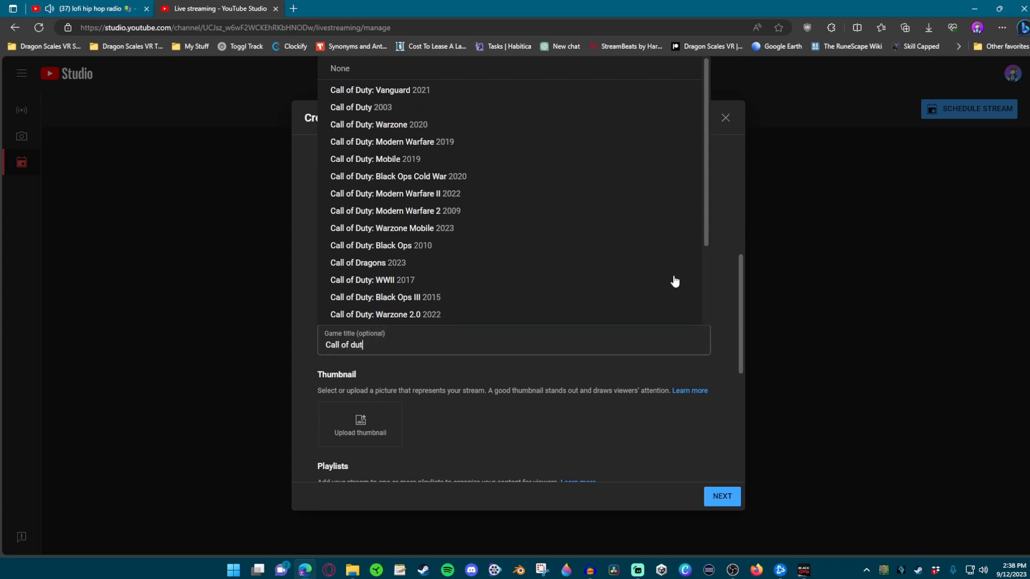
{"action": "type", "text": "y cold"}
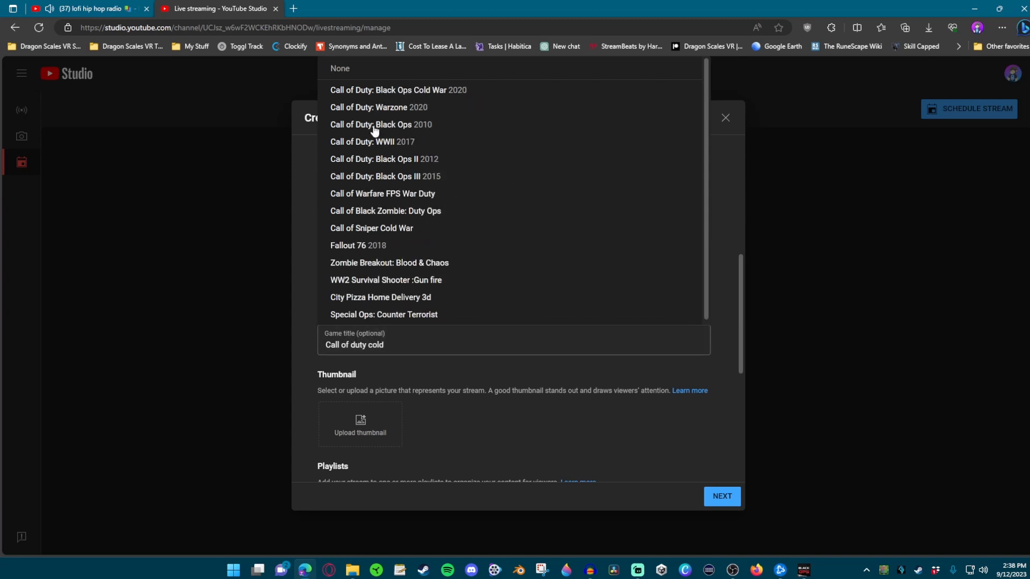
{"action": "left_click", "coordinate": [394, 94]}
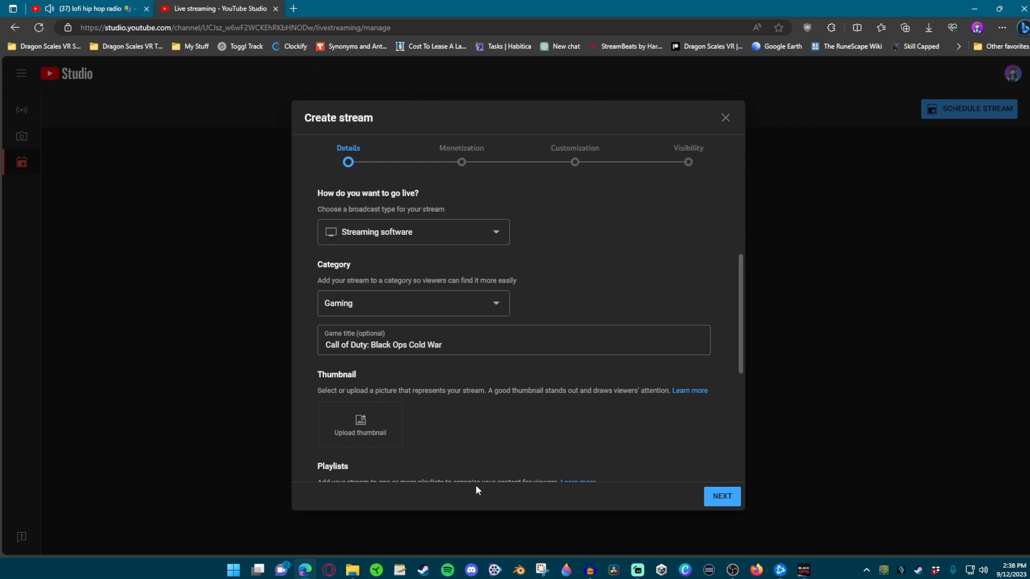
Review the thumbnail, playlist and audience options, browsing the available playlists without choosing one.
{"action": "scroll", "coordinate": [467, 409], "scroll_direction": "down", "scroll_amount": 2}
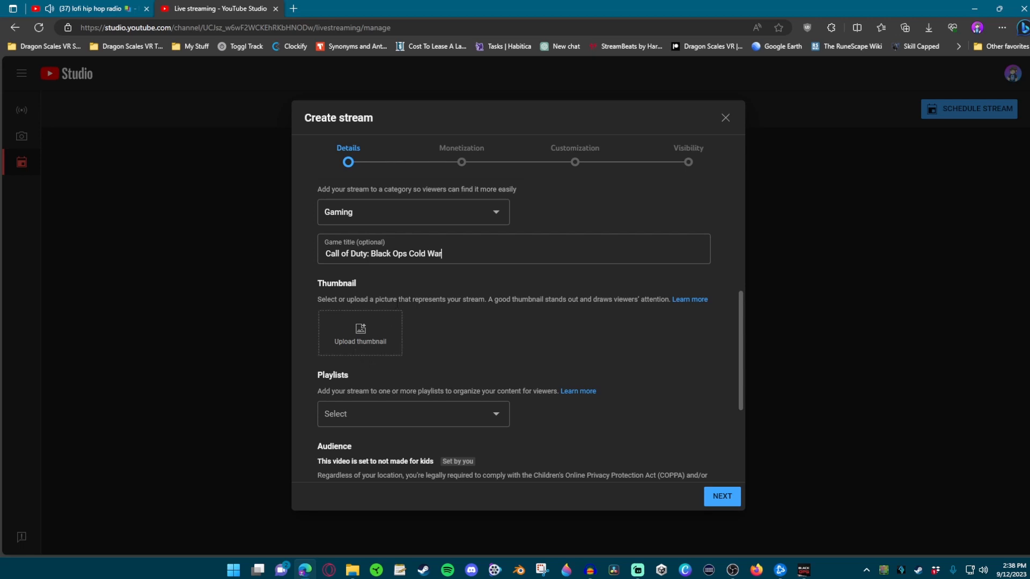
{"action": "scroll", "coordinate": [547, 329], "scroll_direction": "down", "scroll_amount": 3}
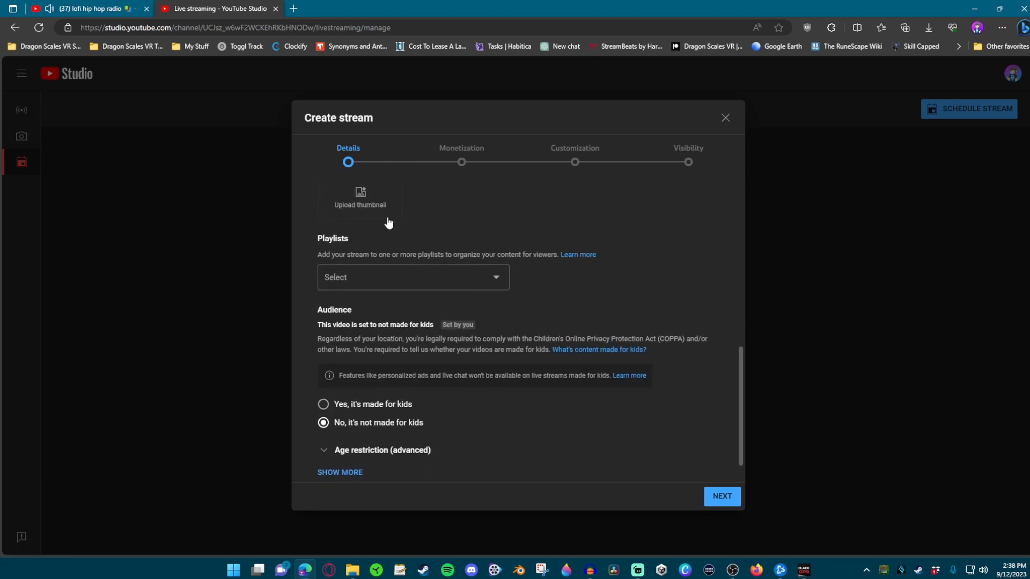
{"action": "scroll", "coordinate": [534, 330], "scroll_direction": "up", "scroll_amount": 1}
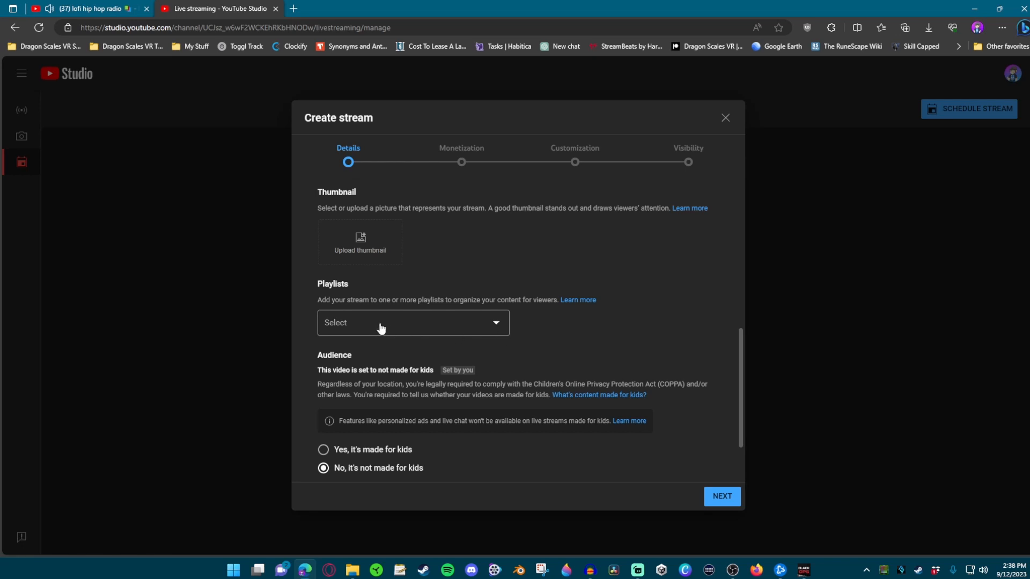
{"action": "scroll", "coordinate": [429, 241], "scroll_direction": "up", "scroll_amount": 2}
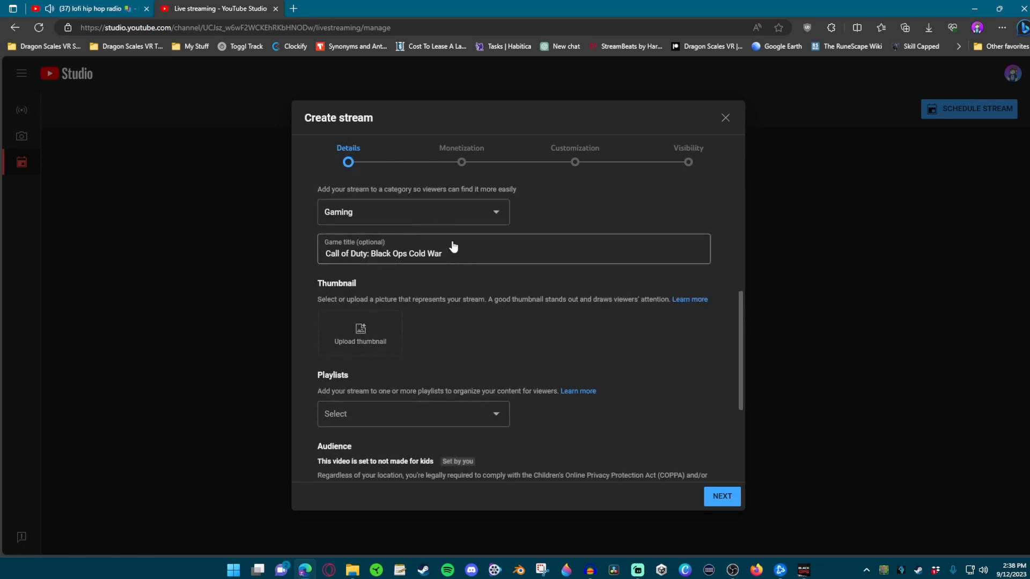
{"action": "scroll", "coordinate": [378, 310], "scroll_direction": "down", "scroll_amount": 1}
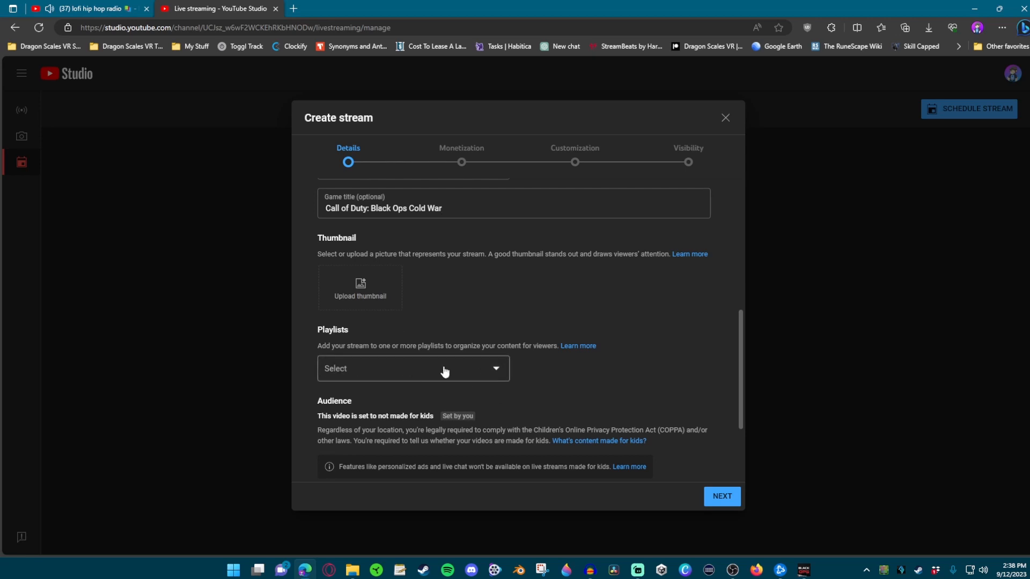
{"action": "scroll", "coordinate": [444, 370], "scroll_direction": "down", "scroll_amount": 1}
{"action": "left_click", "coordinate": [445, 323]}
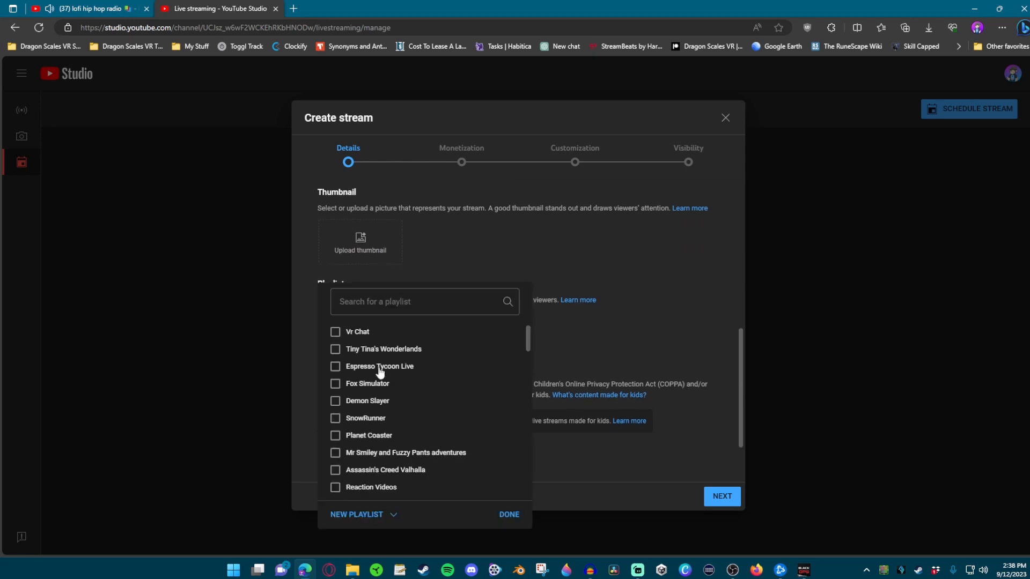
{"action": "left_click", "coordinate": [564, 291]}
{"action": "left_click", "coordinate": [397, 327]}
{"action": "left_click", "coordinate": [663, 264]}
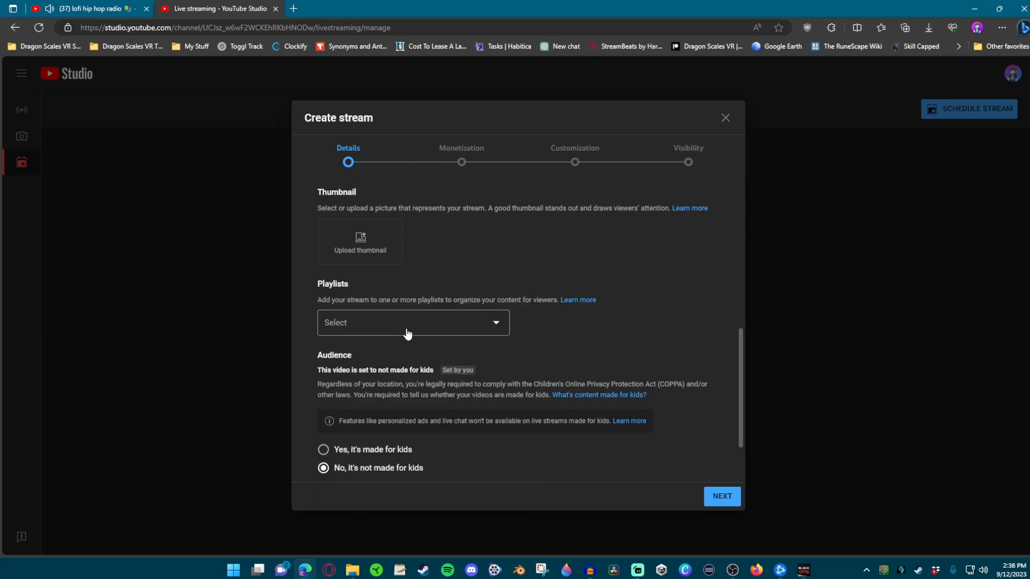
Expand the additional stream details and add the tag "Call of Duty Cold war".
{"action": "scroll", "coordinate": [468, 372], "scroll_direction": "down", "scroll_amount": 2}
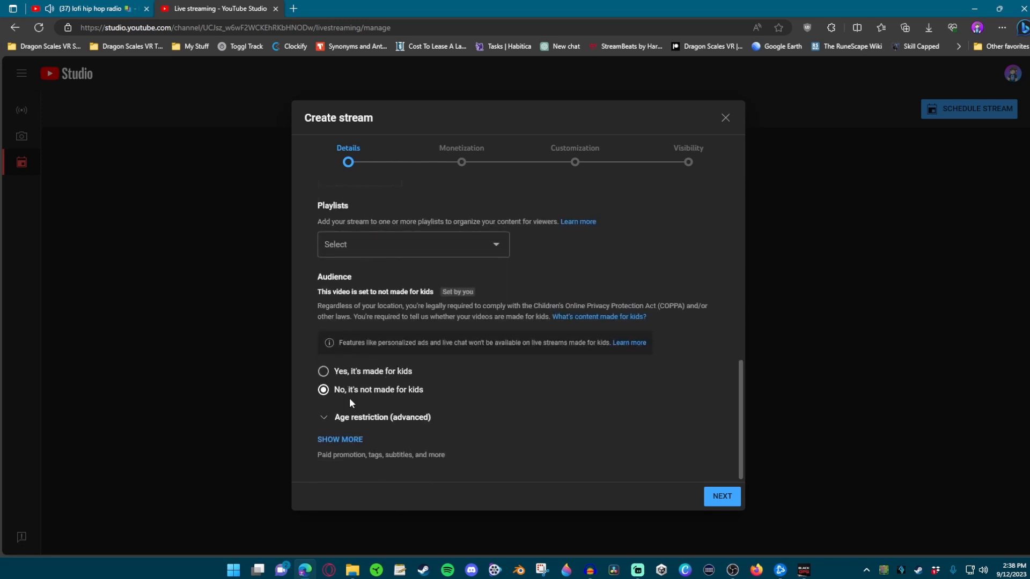
{"action": "left_click", "coordinate": [337, 445]}
{"action": "scroll", "coordinate": [515, 411], "scroll_direction": "down", "scroll_amount": 5}
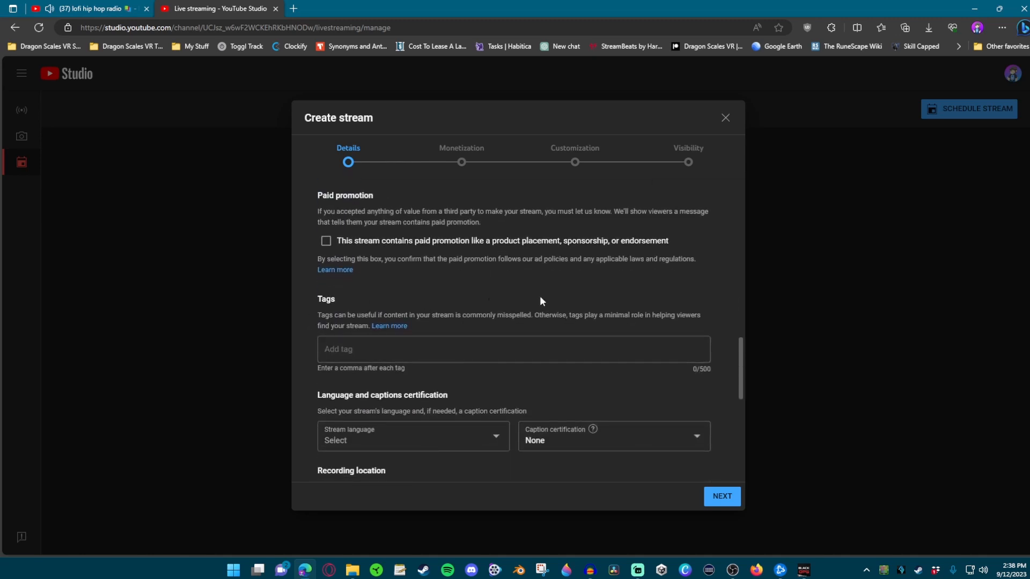
{"action": "scroll", "coordinate": [440, 342], "scroll_direction": "up", "scroll_amount": 1}
{"action": "scroll", "coordinate": [375, 341], "scroll_direction": "down", "scroll_amount": 1}
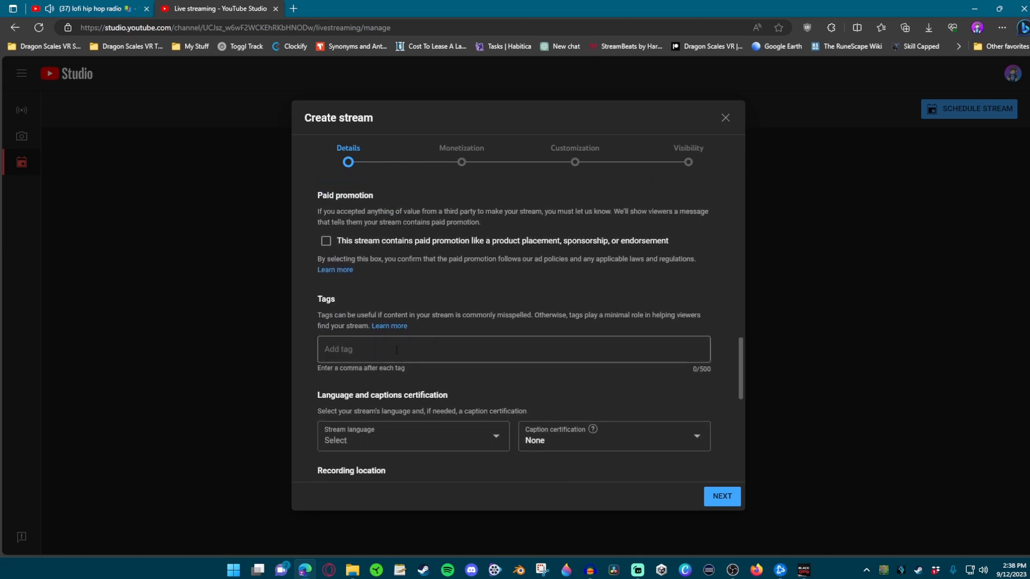
{"action": "type", "text": "Call of Duty Co"}
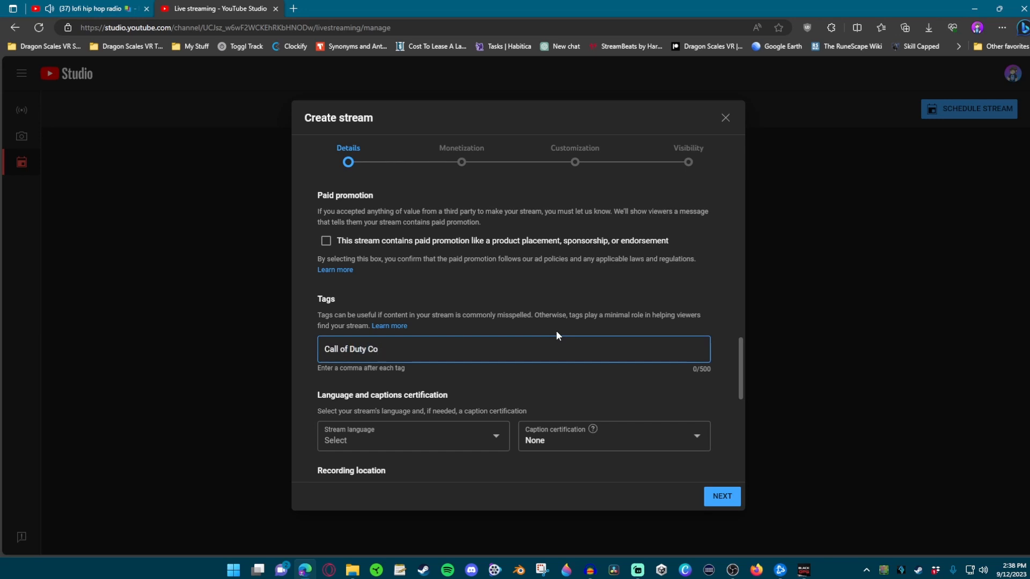
{"action": "type", "text": "ld wer"}
{"action": "key", "text": "BackSpace"}
{"action": "key", "text": "BackSpace"}
{"action": "type", "text": "ar,"}
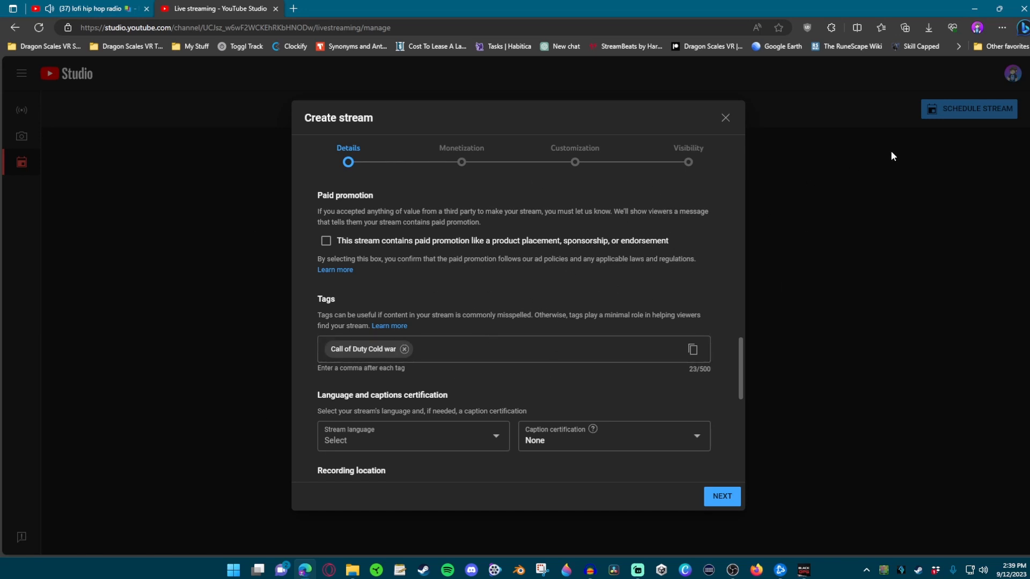
Set the stream language to English (United States).
{"action": "scroll", "coordinate": [446, 391], "scroll_direction": "down", "scroll_amount": 2}
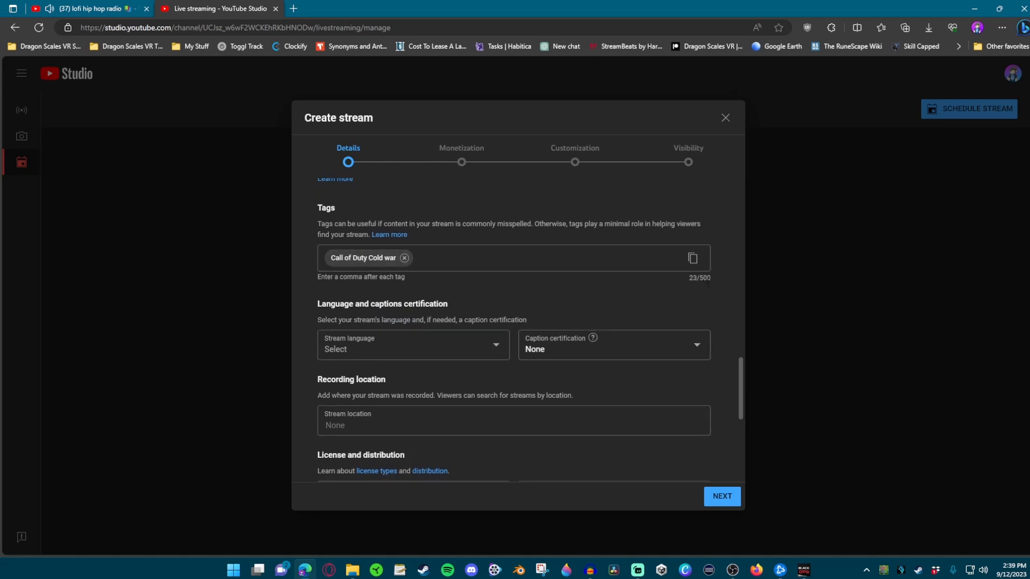
{"action": "scroll", "coordinate": [525, 320], "scroll_direction": "down", "scroll_amount": 1}
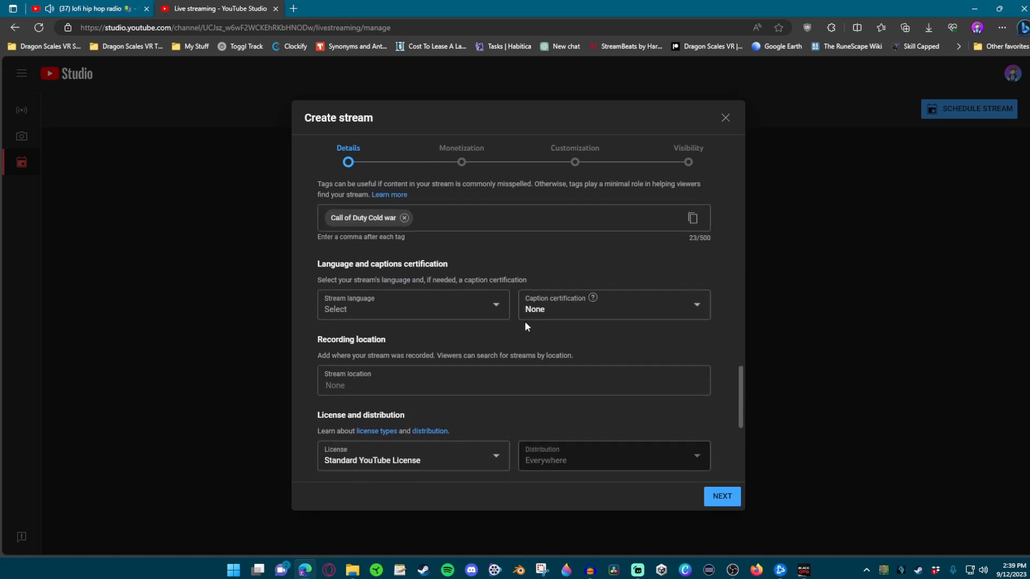
{"action": "left_click", "coordinate": [486, 306]}
{"action": "scroll", "coordinate": [403, 337], "scroll_direction": "down", "scroll_amount": 15}
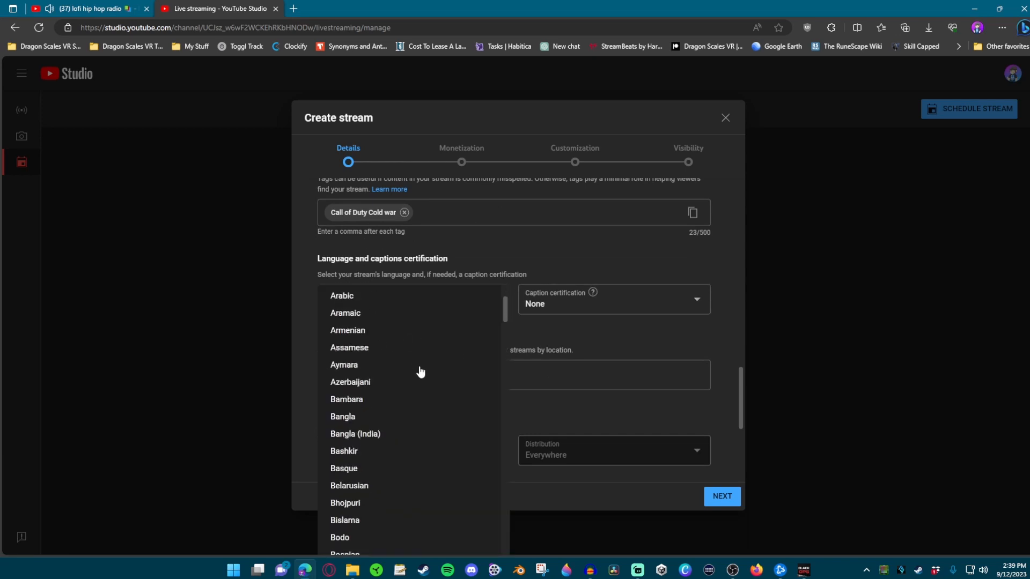
{"action": "scroll", "coordinate": [405, 394], "scroll_direction": "down", "scroll_amount": 2}
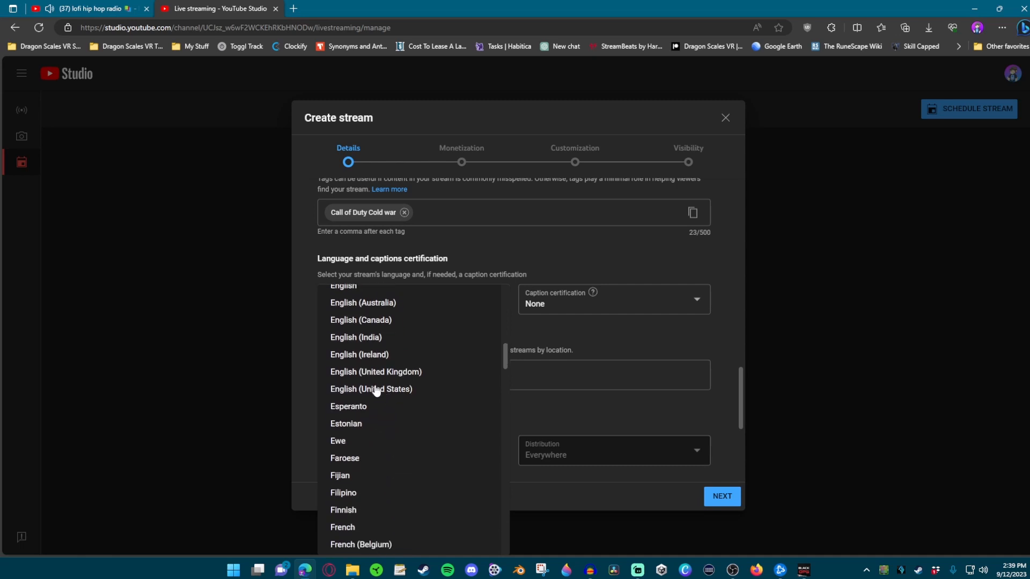
{"action": "left_click", "coordinate": [384, 391]}
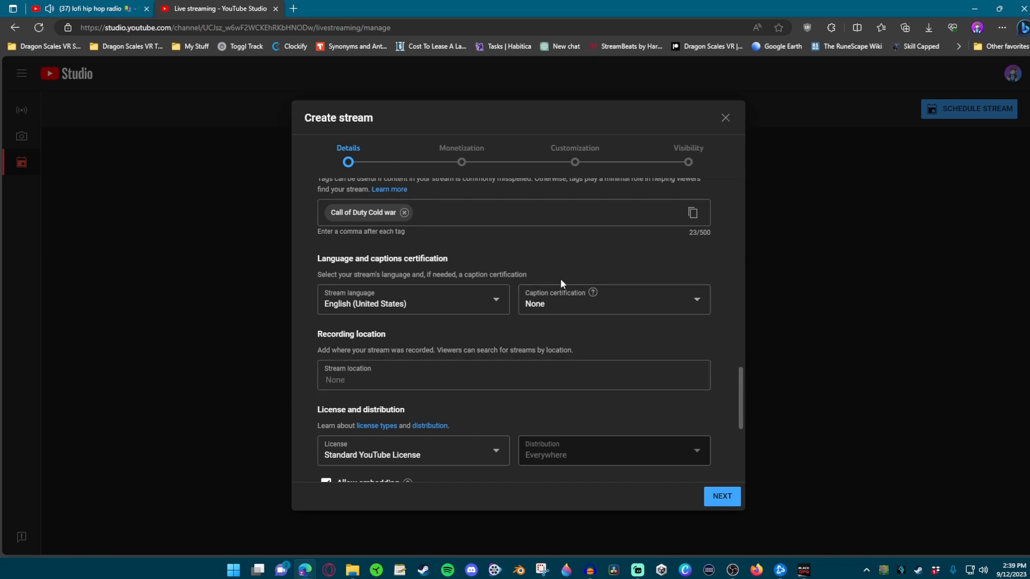
Keep the default license, comment and monetization settings, and enable live chat replay in the stream's customization settings.
{"action": "scroll", "coordinate": [572, 301], "scroll_direction": "down", "scroll_amount": 2}
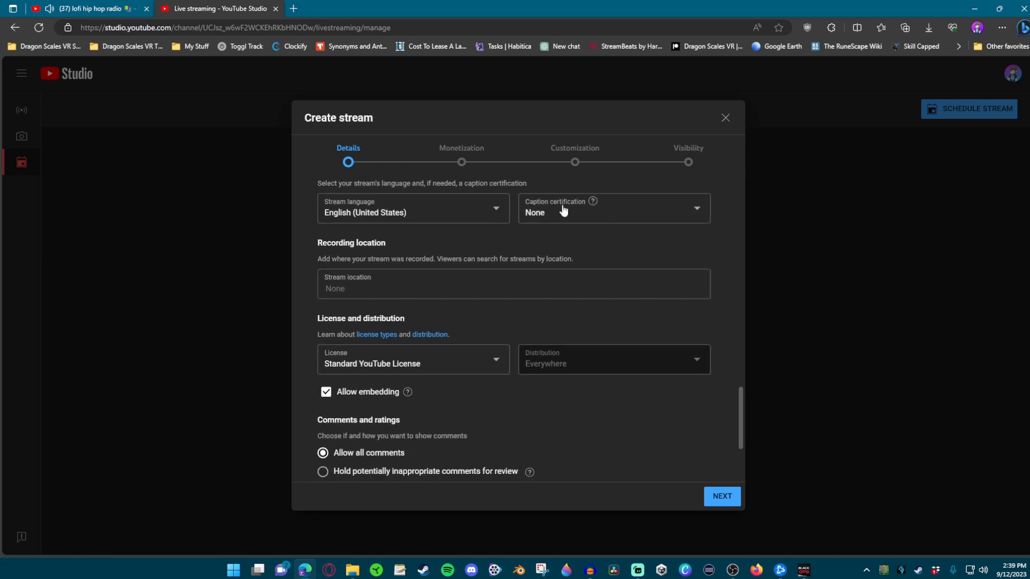
{"action": "scroll", "coordinate": [402, 357], "scroll_direction": "down", "scroll_amount": 3}
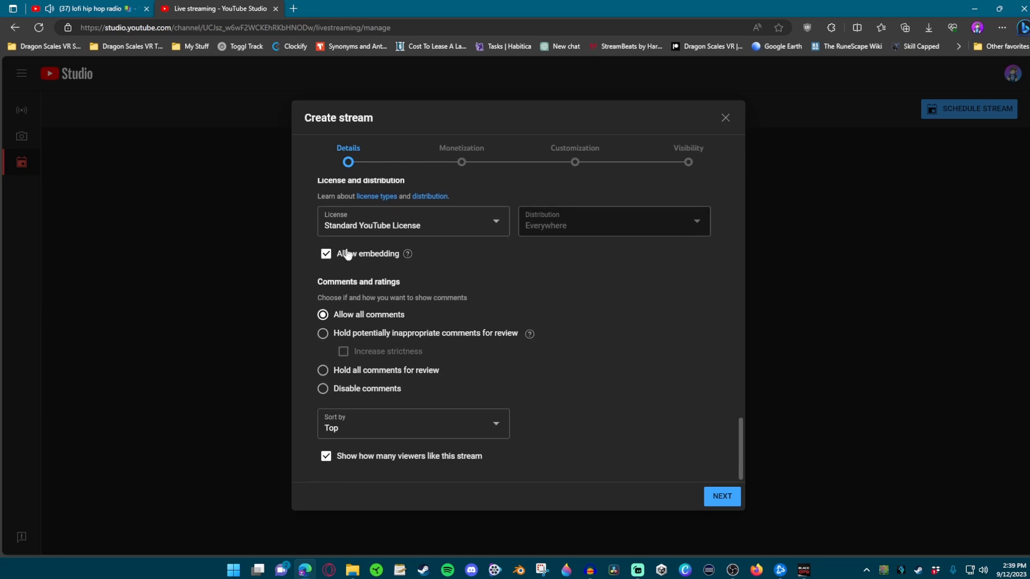
{"action": "left_click", "coordinate": [460, 152]}
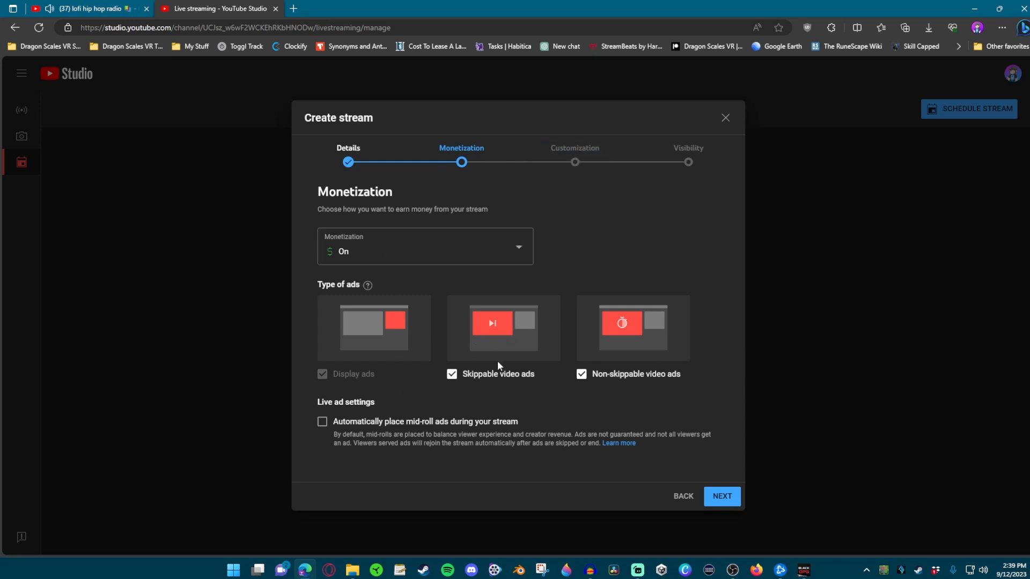
{"action": "left_click", "coordinate": [570, 161]}
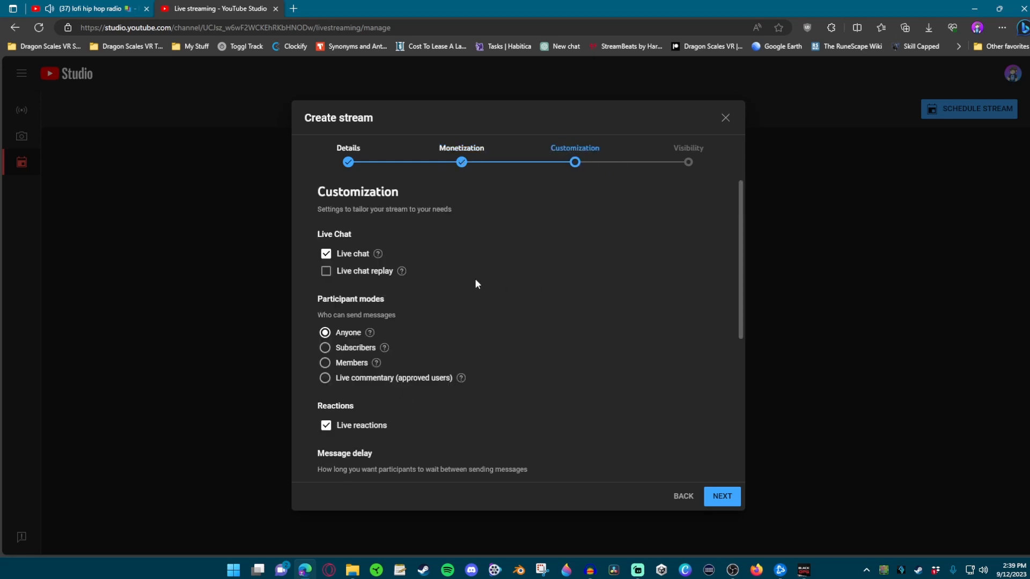
{"action": "left_click", "coordinate": [325, 273]}
{"action": "scroll", "coordinate": [427, 403], "scroll_direction": "down", "scroll_amount": 3}
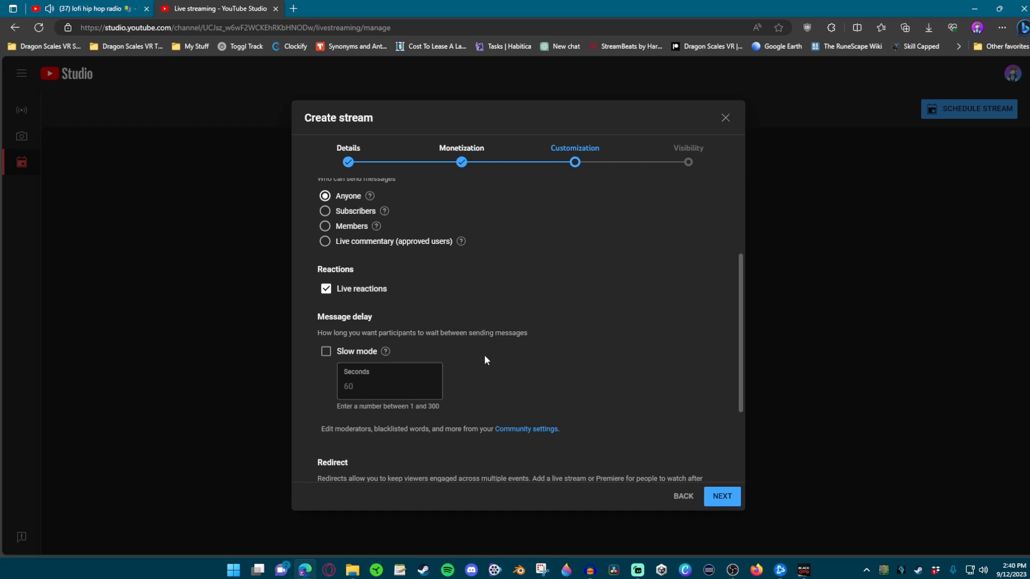
{"action": "scroll", "coordinate": [486, 359], "scroll_direction": "down", "scroll_amount": 3}
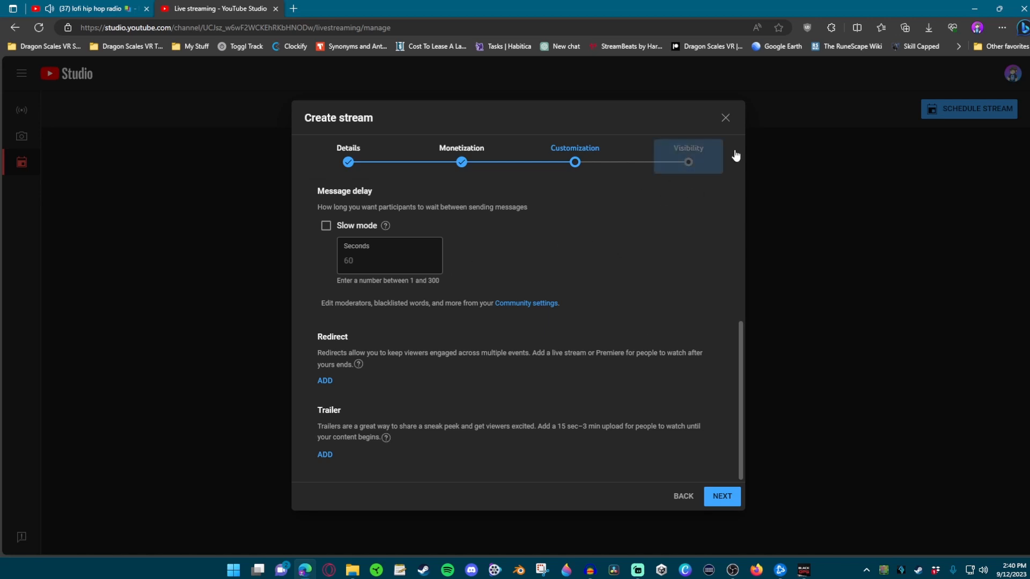
Set the stream's visibility to Unlisted after trying Private.
{"action": "left_click", "coordinate": [688, 166]}
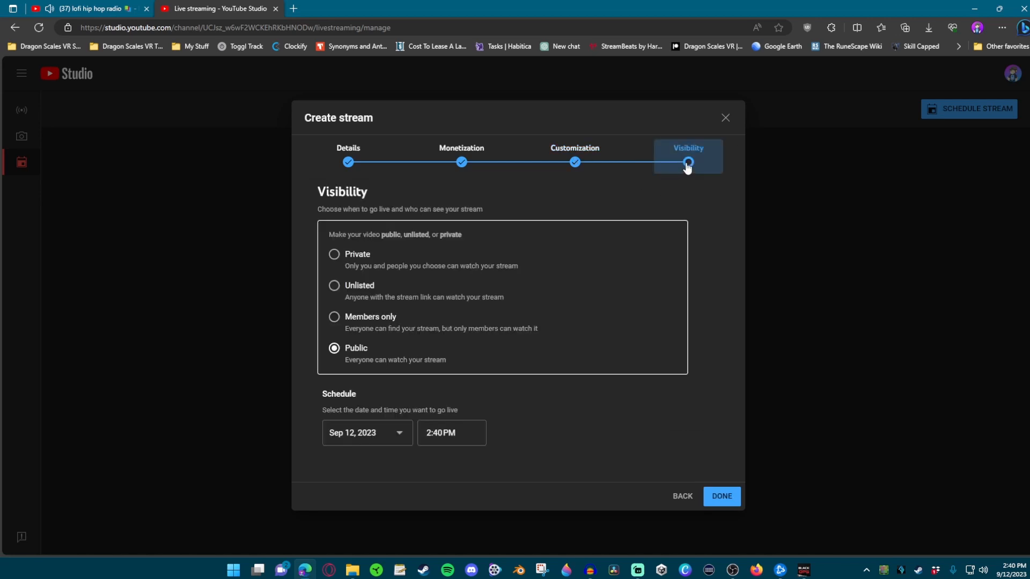
{"action": "left_click", "coordinate": [346, 255]}
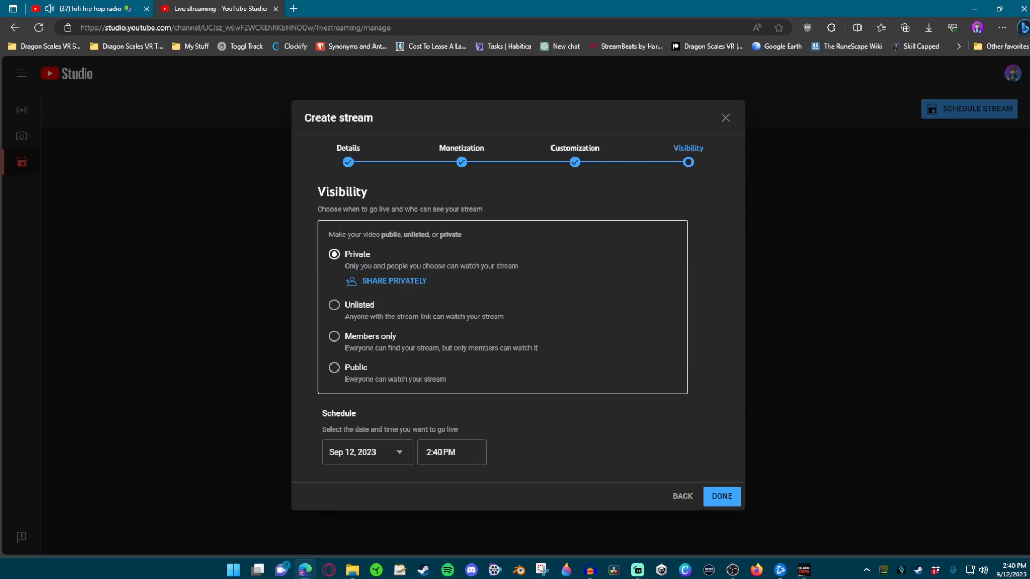
{"action": "left_click", "coordinate": [368, 320]}
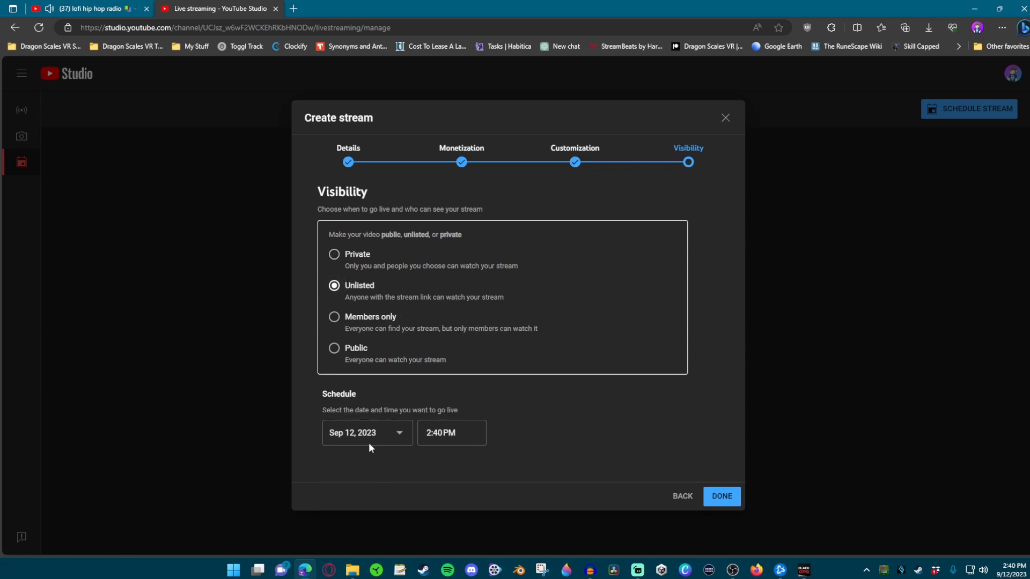
Schedule the stream for Sep 12, 2023 at 2:45 PM and finish creating it.
{"action": "left_click", "coordinate": [397, 431]}
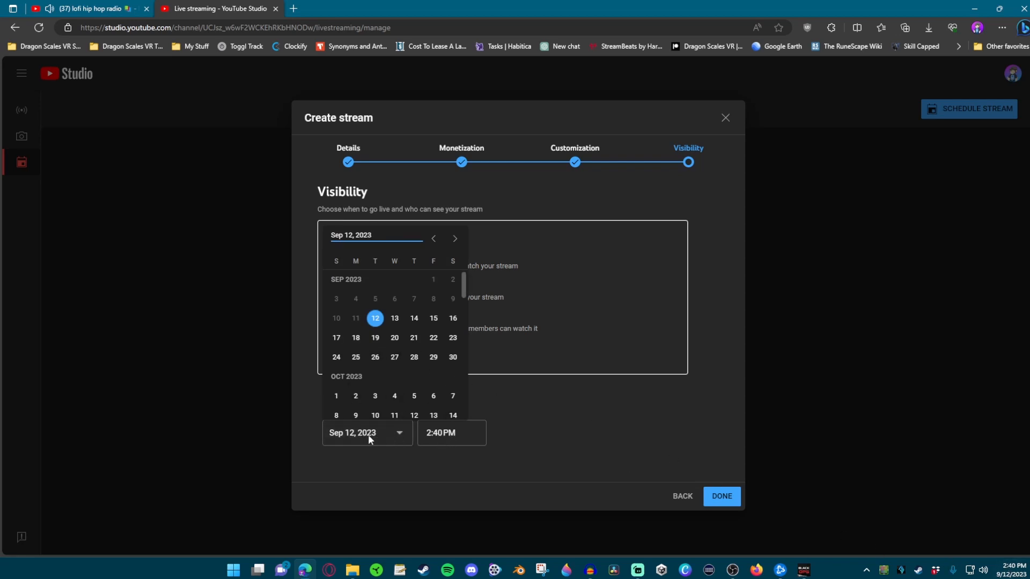
{"action": "left_click", "coordinate": [375, 320]}
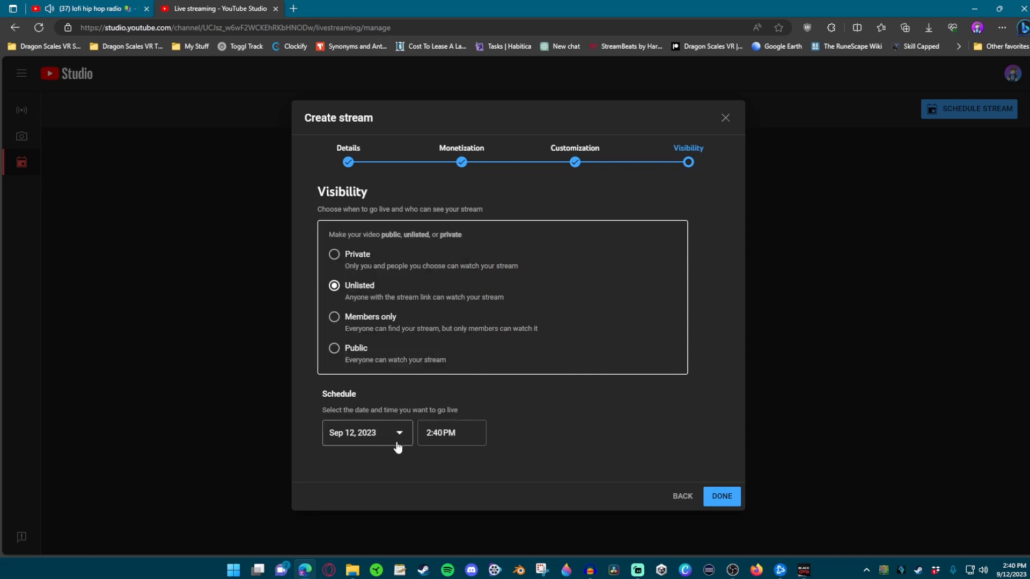
{"action": "left_click", "coordinate": [443, 433]}
{"action": "left_click", "coordinate": [462, 360]}
{"action": "left_click", "coordinate": [724, 496]}
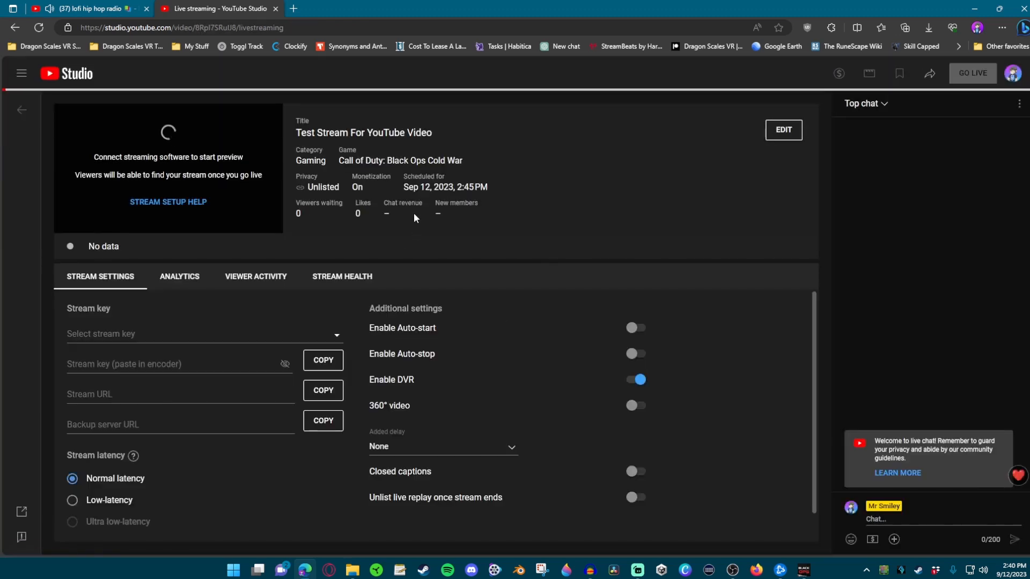
Set the stream latency to Low-latency in the stream settings.
{"action": "scroll", "coordinate": [456, 301], "scroll_direction": "down", "scroll_amount": 1}
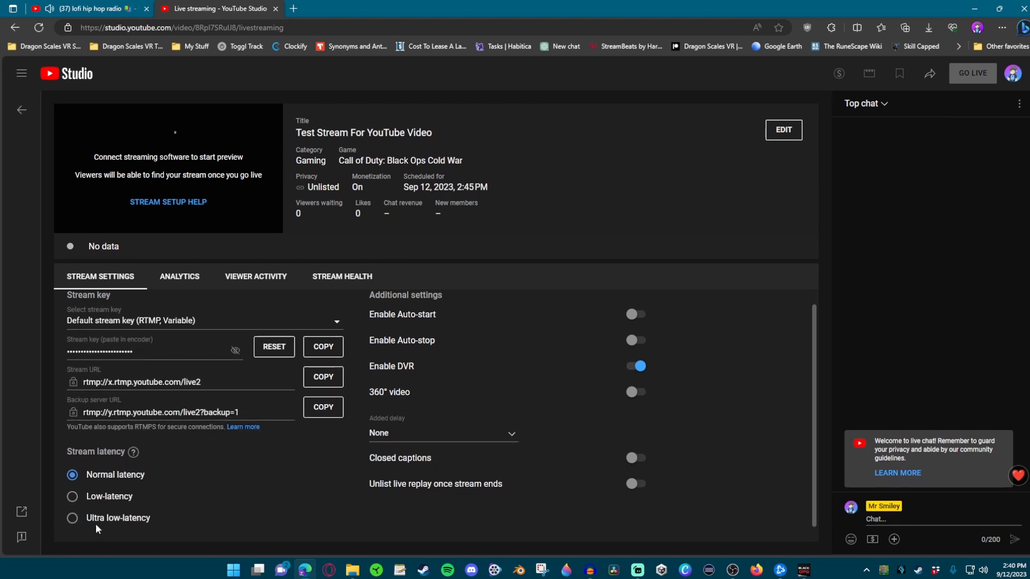
{"action": "left_click", "coordinate": [78, 498]}
{"action": "mouse_move", "coordinate": [133, 454]}
Send "Yoo what is good chat" in the stream's chat and switch the chat view to Live chat.
{"action": "left_click", "coordinate": [922, 507]}
{"action": "type", "text": "Yoo w"}
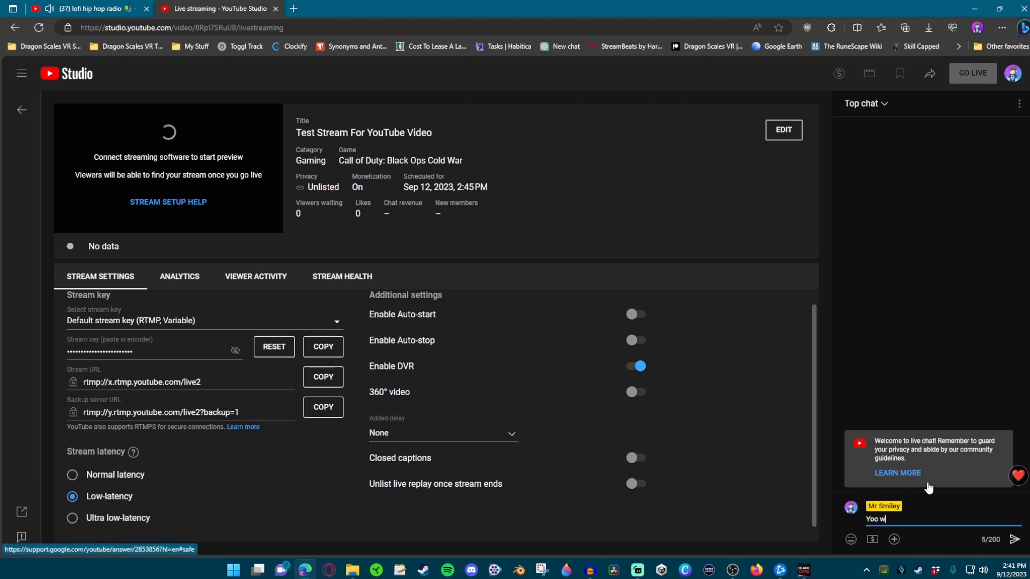
{"action": "type", "text": "hat is good chat"}
{"action": "key", "text": "Return"}
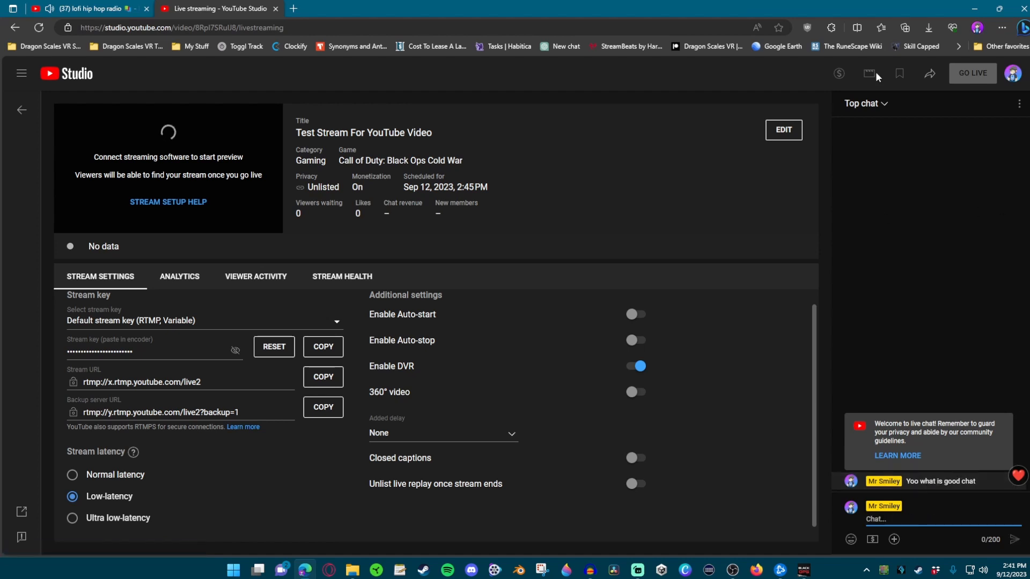
{"action": "left_click", "coordinate": [862, 106]}
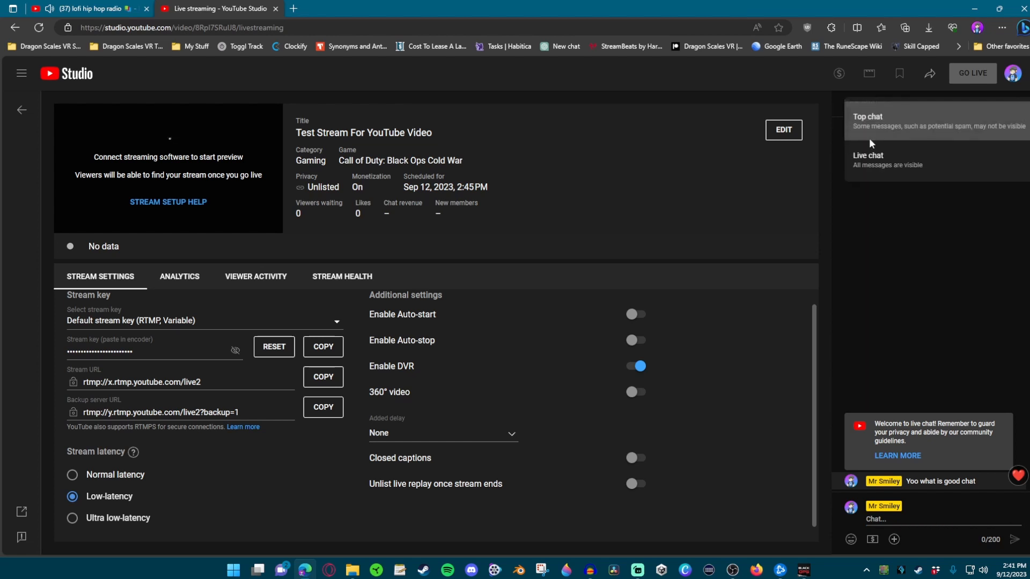
{"action": "left_click", "coordinate": [868, 154]}
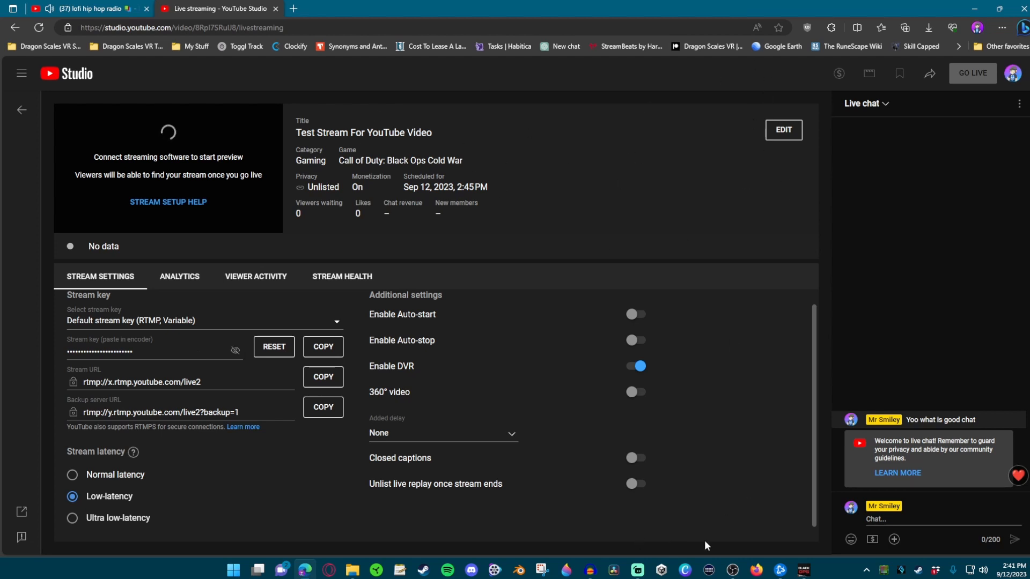
Switch to OBS and check the Stream settings for the service, server and connected YouTube account, looking through the General, Video and Audio settings too.
{"action": "left_click", "coordinate": [733, 569]}
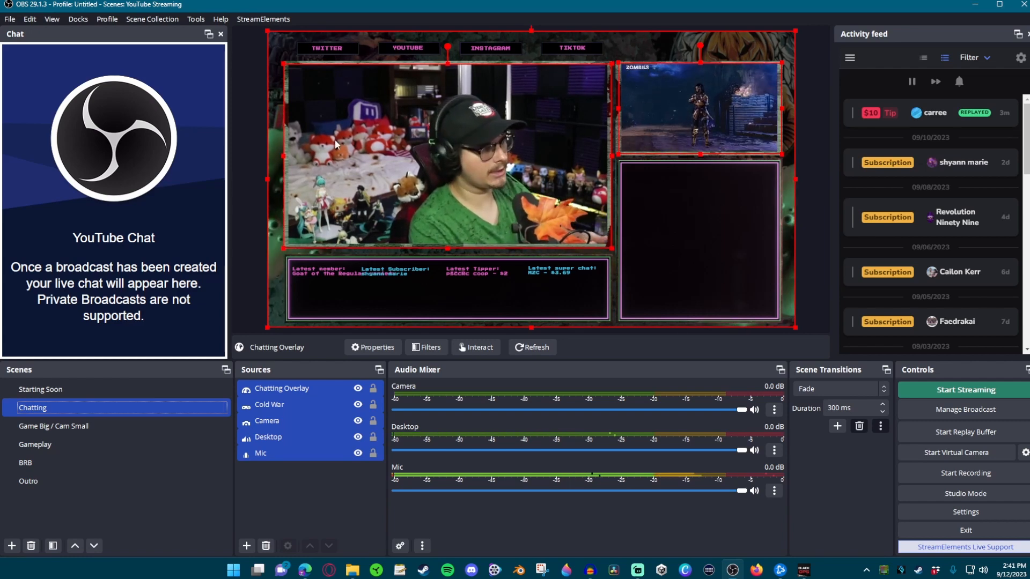
{"action": "left_click", "coordinate": [960, 512]}
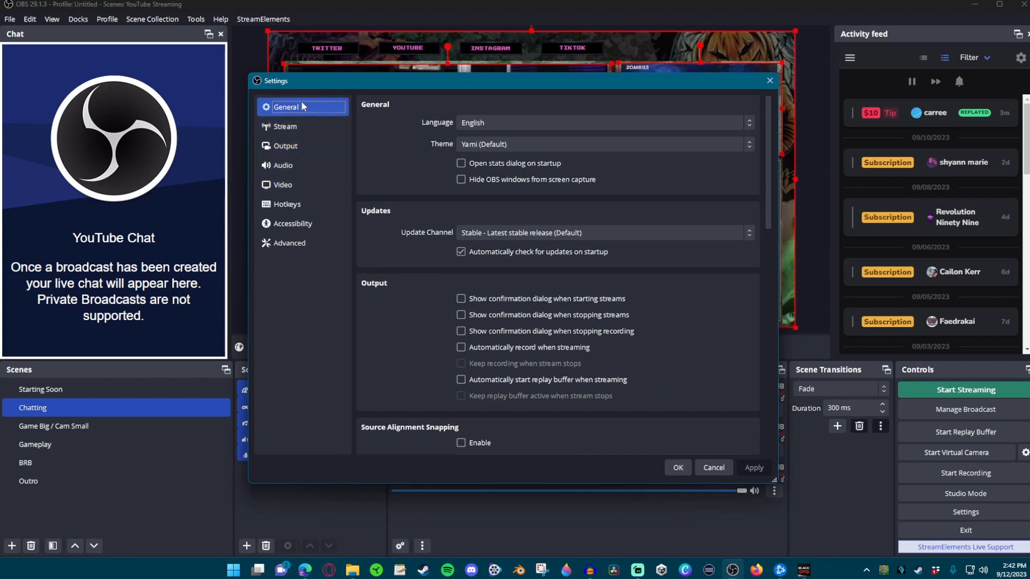
{"action": "left_click", "coordinate": [284, 130]}
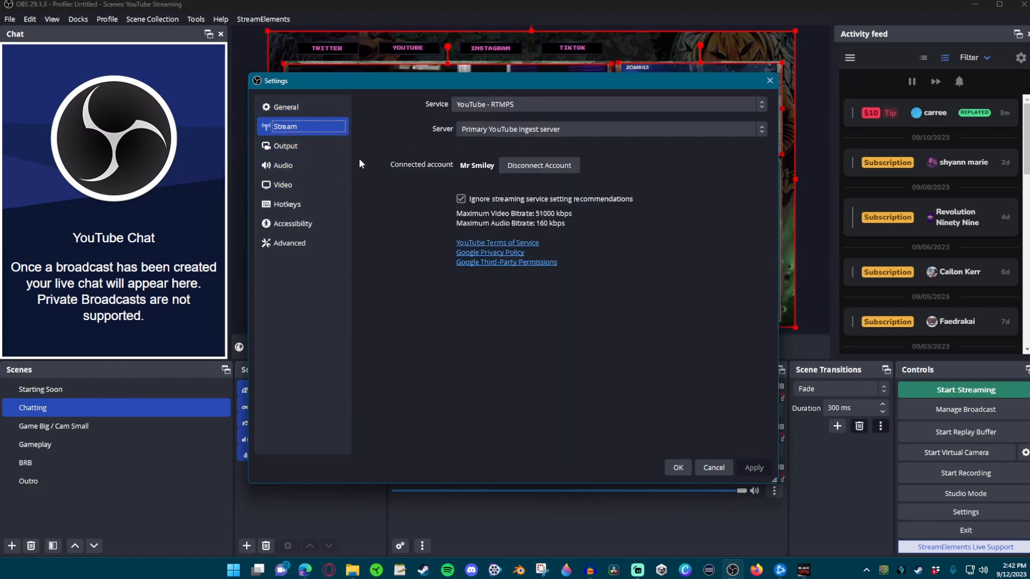
{"action": "left_click", "coordinate": [285, 105]}
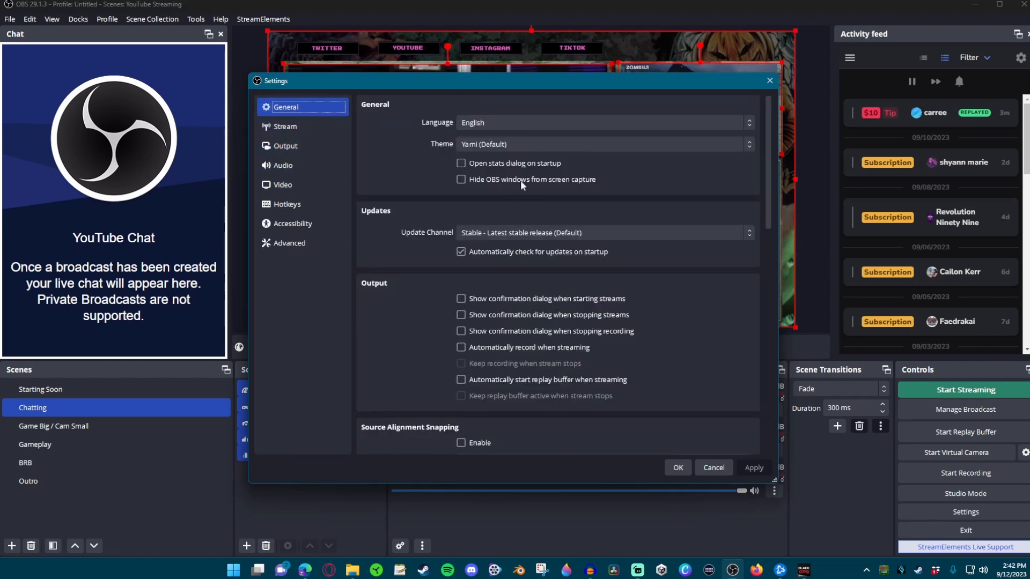
{"action": "left_click", "coordinate": [297, 186]}
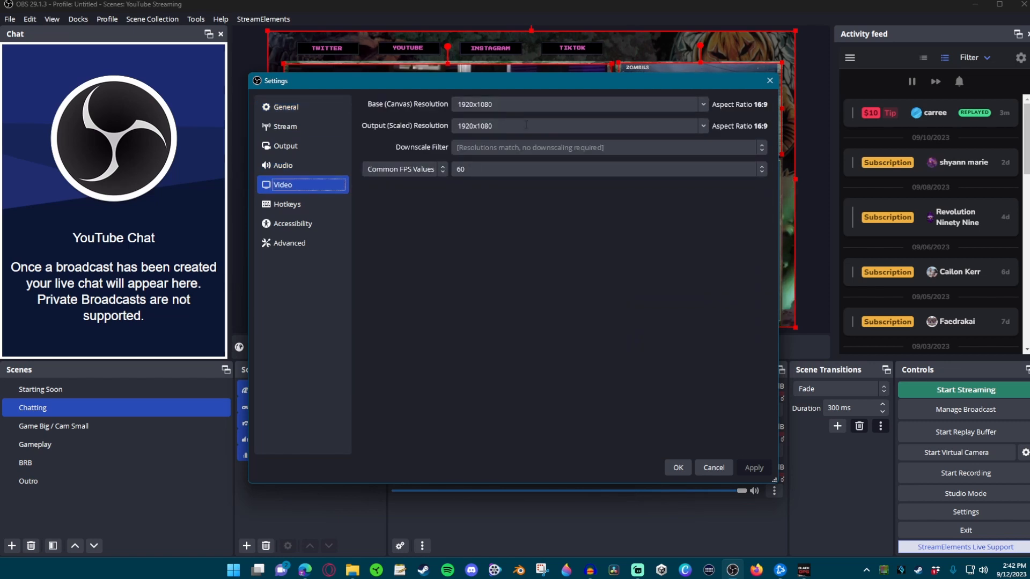
{"action": "left_click", "coordinate": [316, 168]}
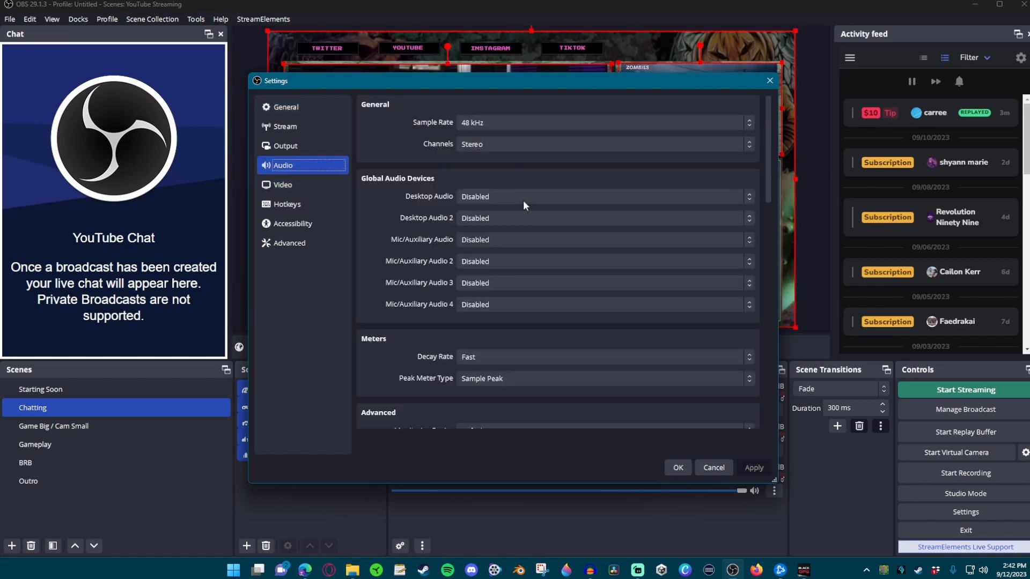
{"action": "left_click", "coordinate": [308, 124]}
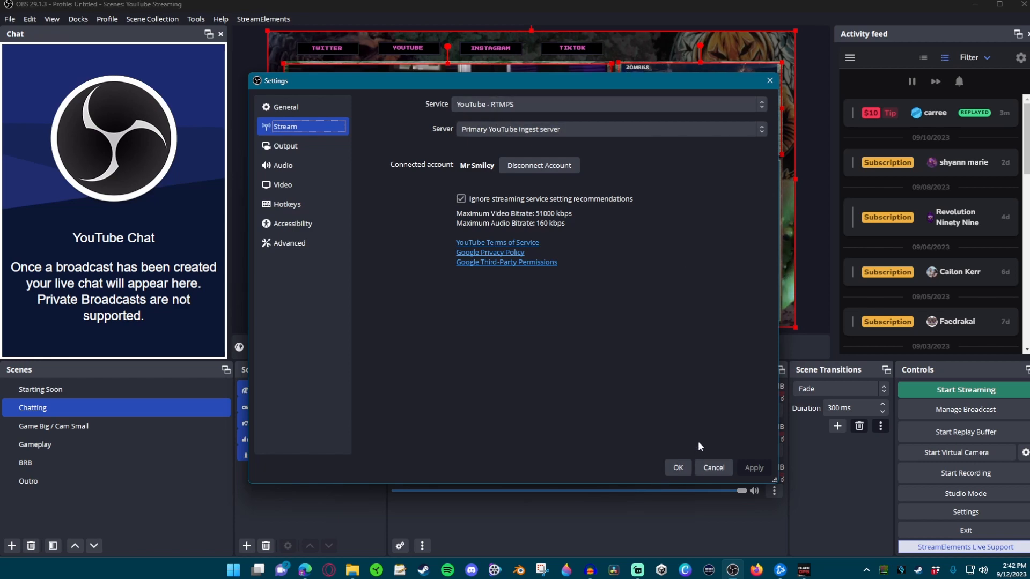
{"action": "left_click", "coordinate": [678, 468]}
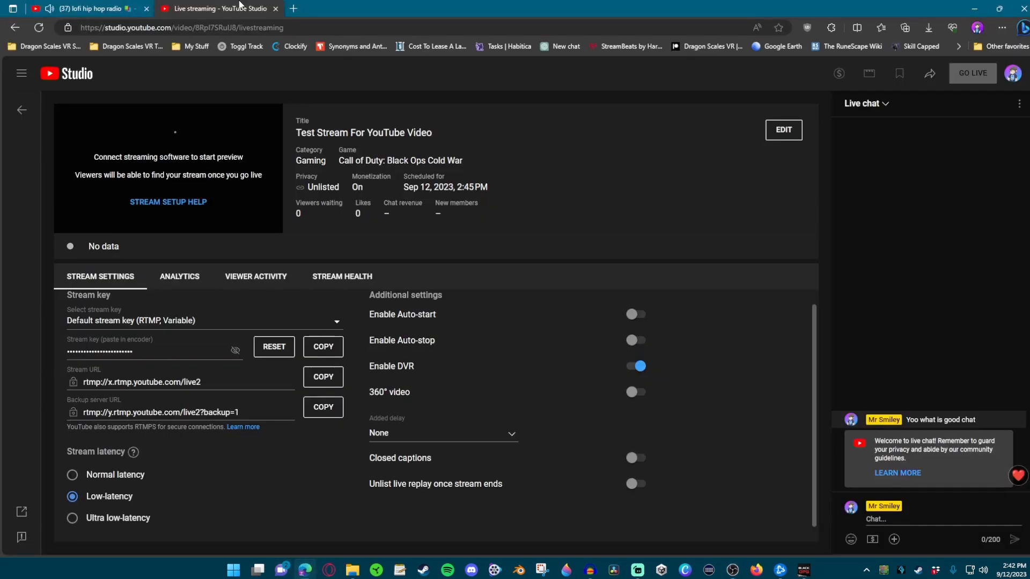
View the channel's past live streams on YouTube in a new browser tab and return to the YouTube Studio stream page.
{"action": "left_click", "coordinate": [294, 12]}
{"action": "left_click", "coordinate": [254, 356]}
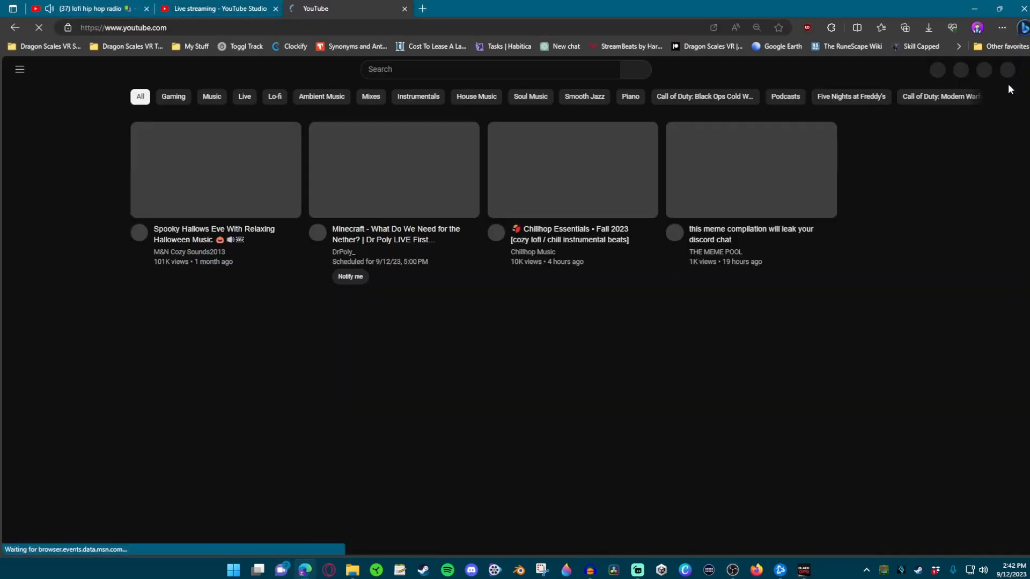
{"action": "left_click", "coordinate": [1007, 70]}
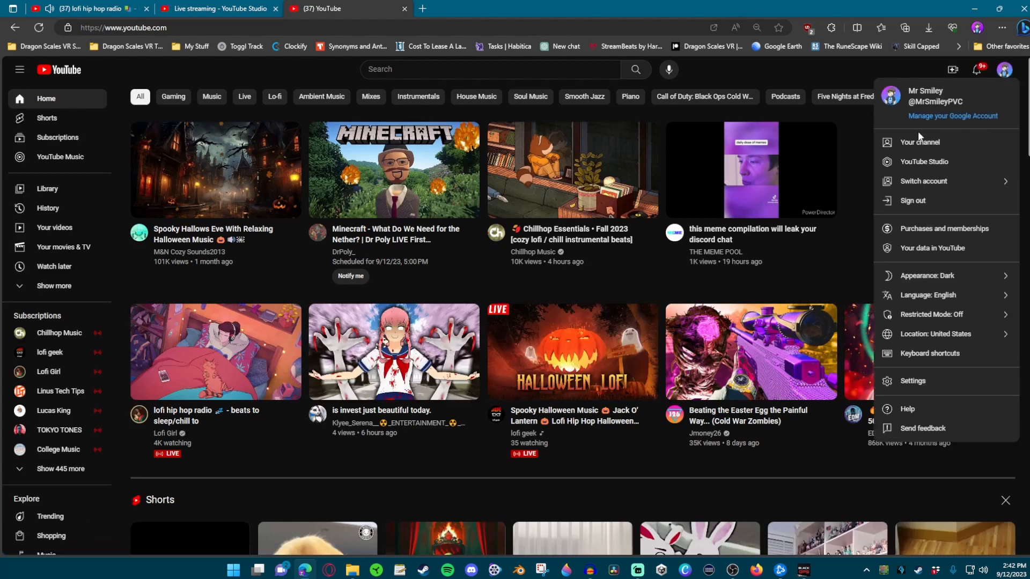
{"action": "left_click", "coordinate": [921, 141]}
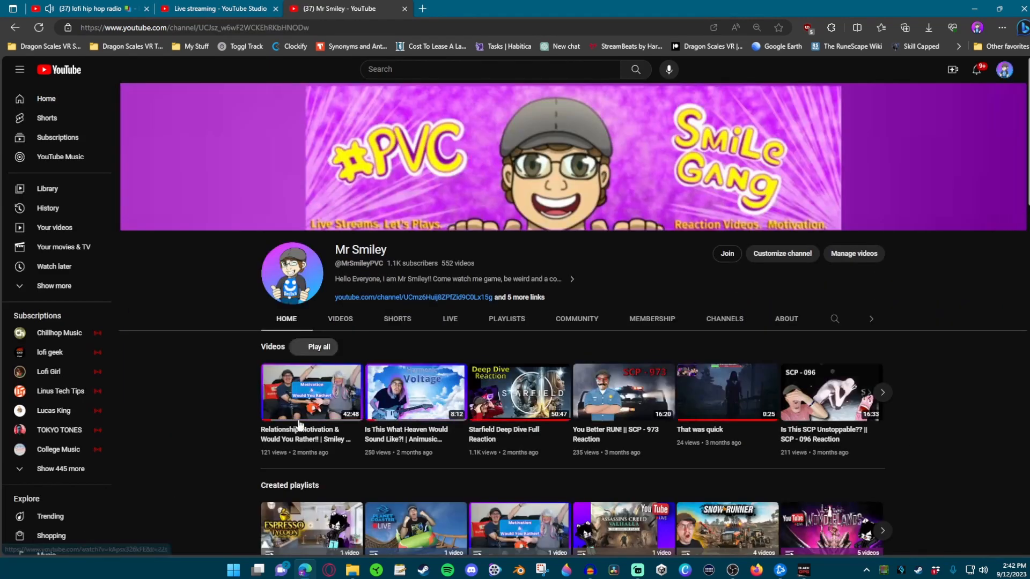
{"action": "left_click", "coordinate": [432, 319]}
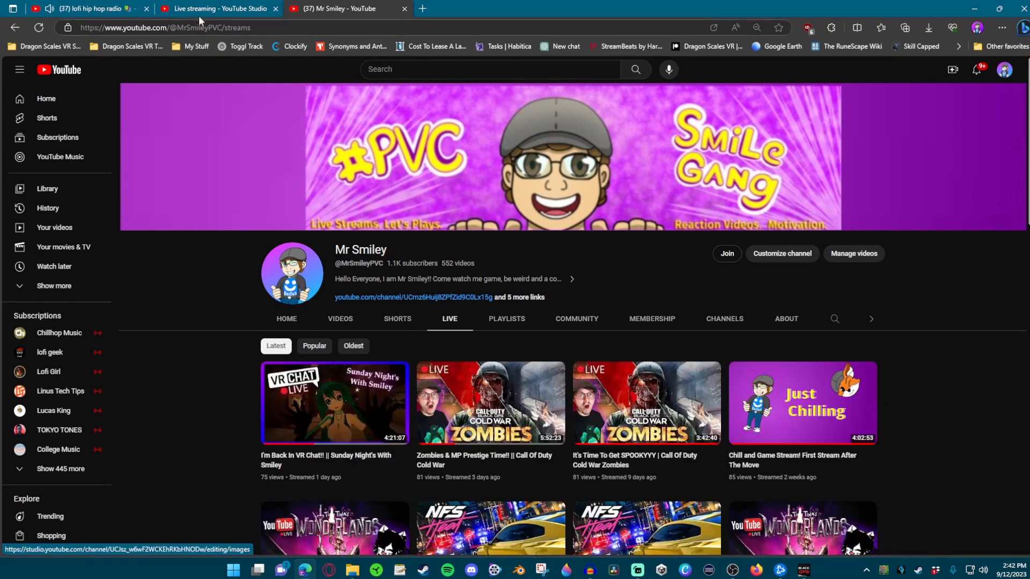
{"action": "left_click", "coordinate": [89, 8]}
{"action": "left_click", "coordinate": [269, 7]}
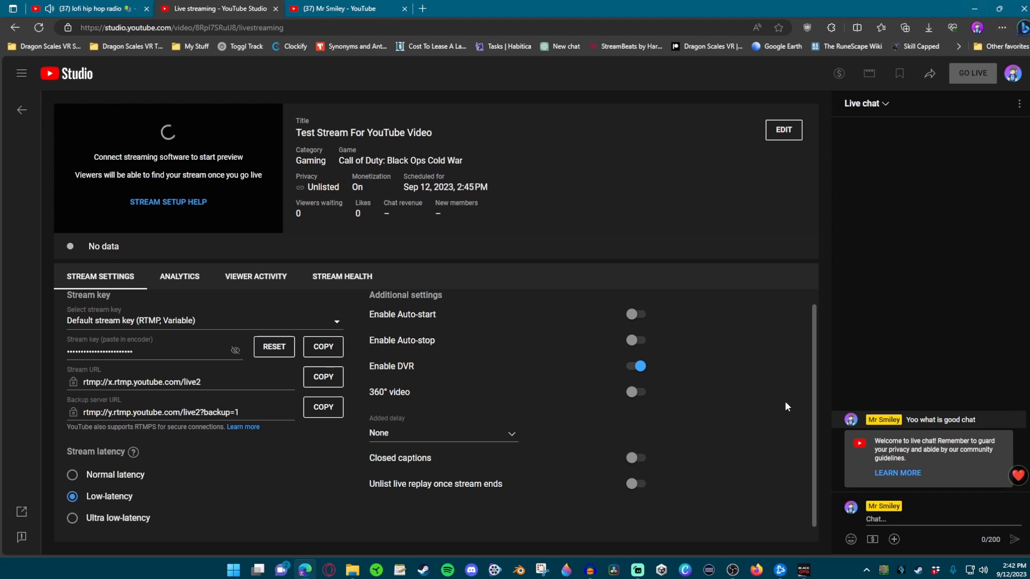
Switch to OBS and select the existing broadcast "Test Stream For YouTube Video" without starting the stream.
{"action": "mouse_move", "coordinate": [307, 576]}
{"action": "left_click", "coordinate": [732, 570]}
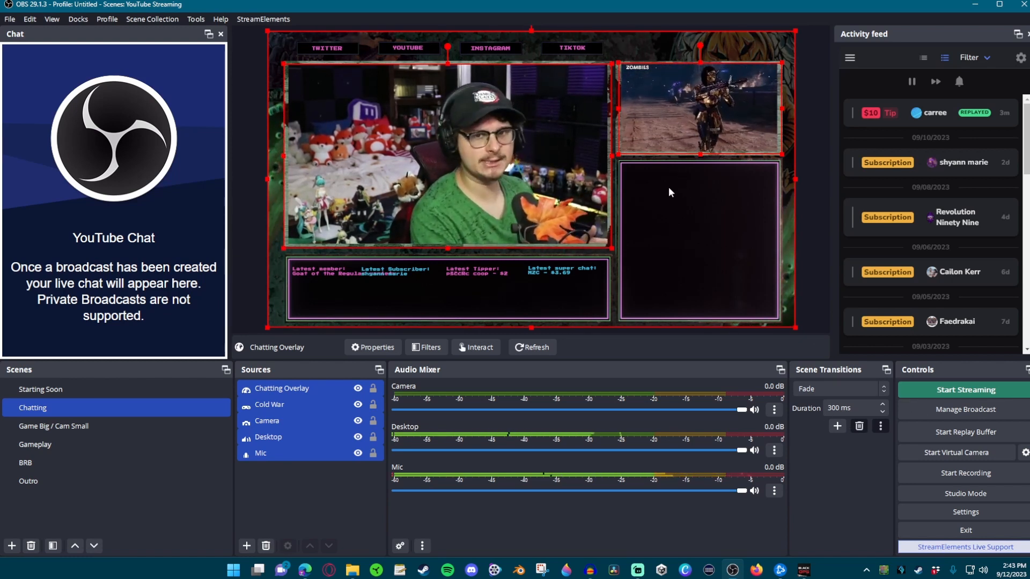
{"action": "left_click", "coordinate": [948, 410]}
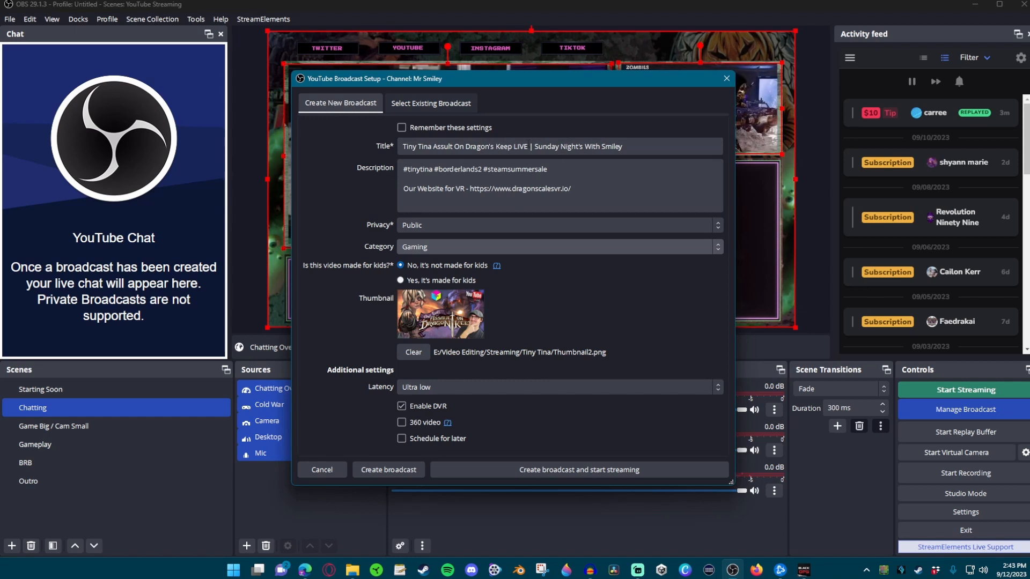
{"action": "left_click", "coordinate": [419, 102]}
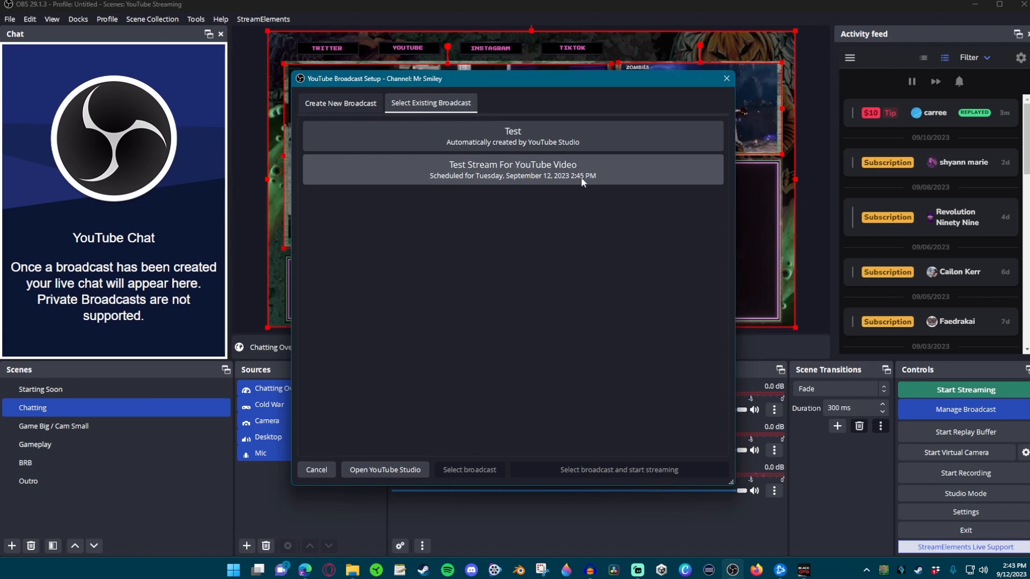
{"action": "left_click", "coordinate": [490, 178]}
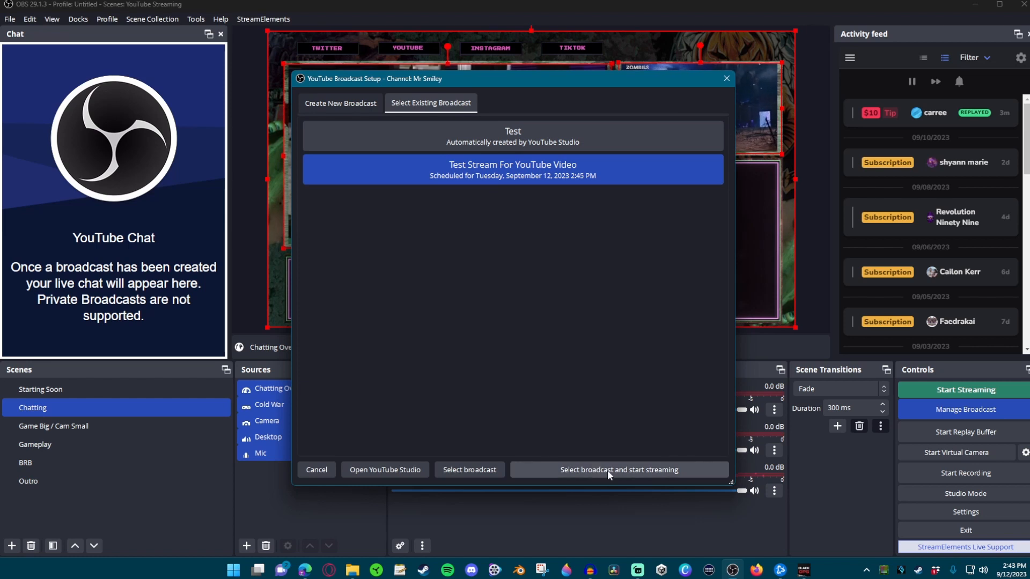
{"action": "left_click", "coordinate": [472, 470]}
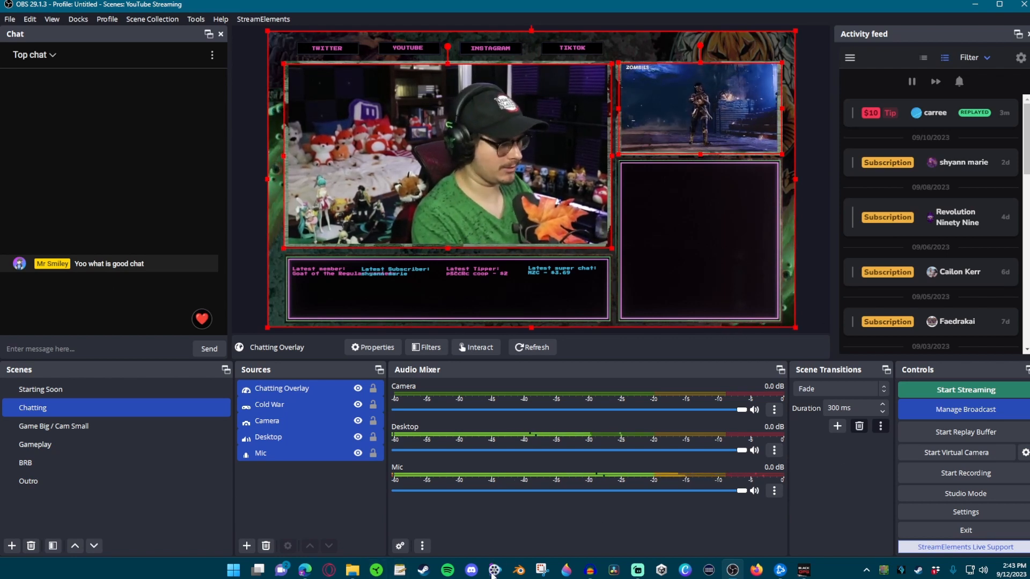
Check the stream page in YouTube Studio, and in OBS set the chat dock to Live chat and start streaming.
{"action": "left_click", "coordinate": [304, 569]}
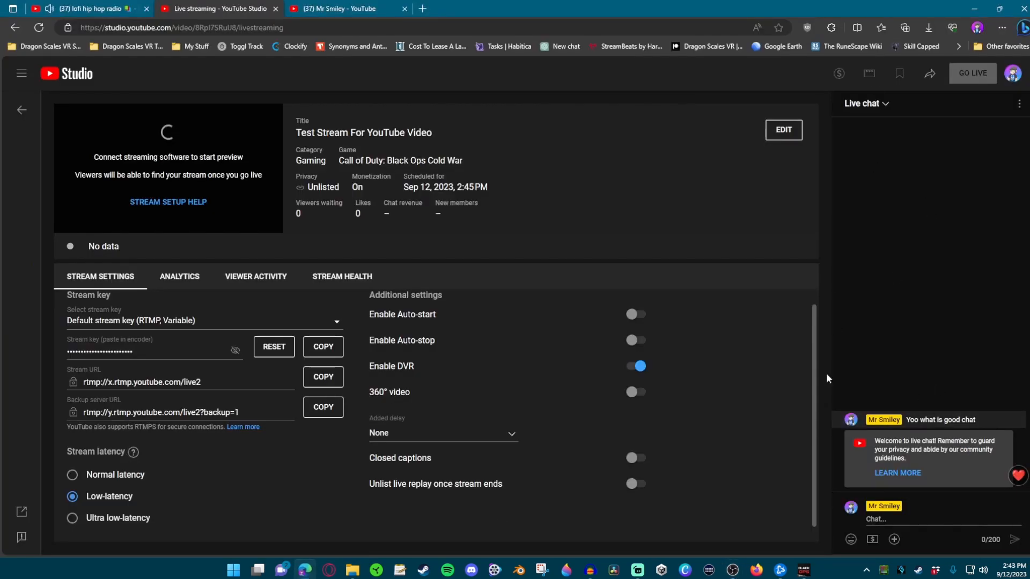
{"action": "left_click", "coordinate": [732, 569]}
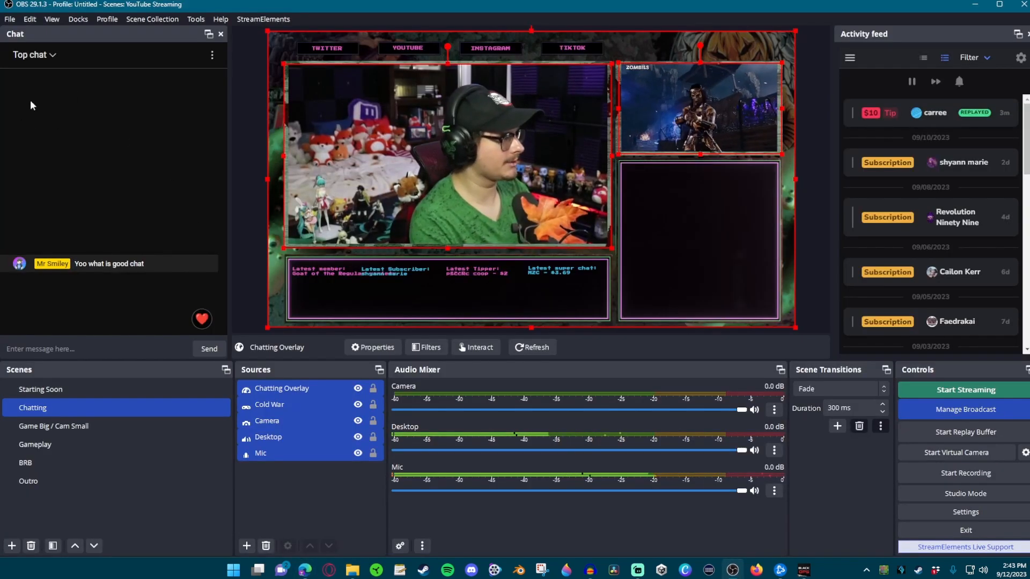
{"action": "left_click", "coordinate": [33, 54]}
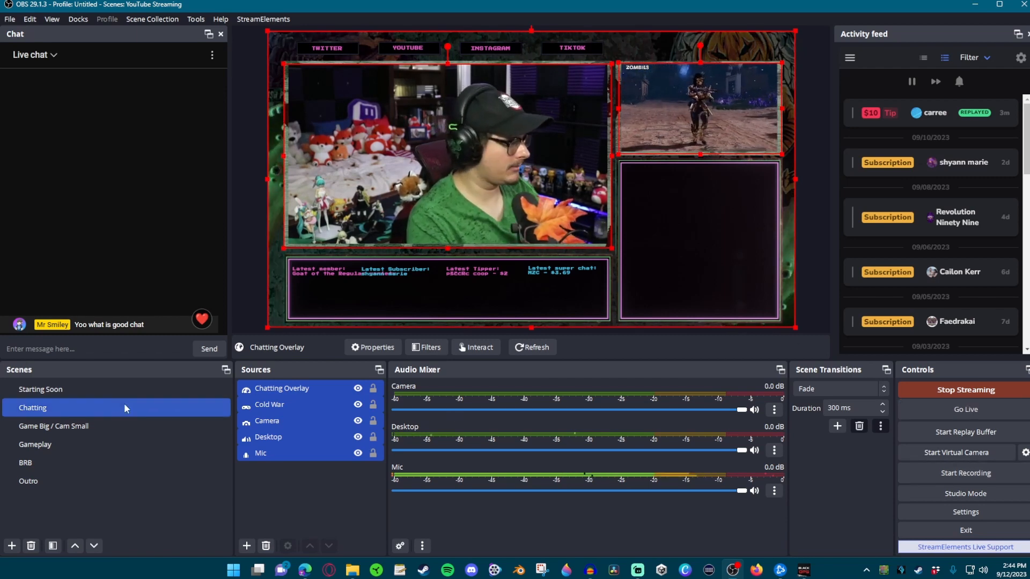
Show the Starting Soon scene in OBS and take the test stream live from YouTube Studio.
{"action": "left_click", "coordinate": [64, 391]}
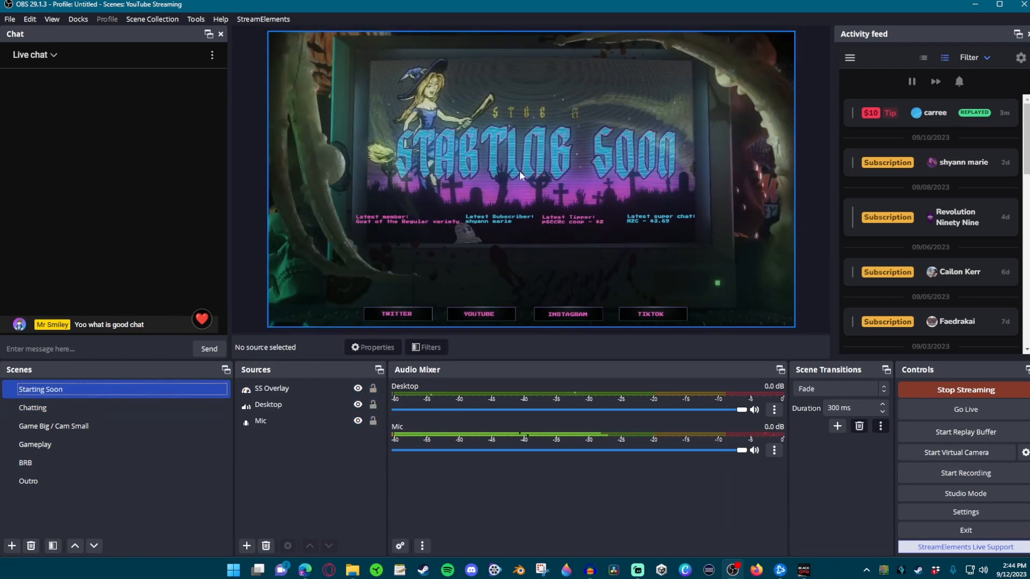
{"action": "left_click", "coordinate": [303, 573]}
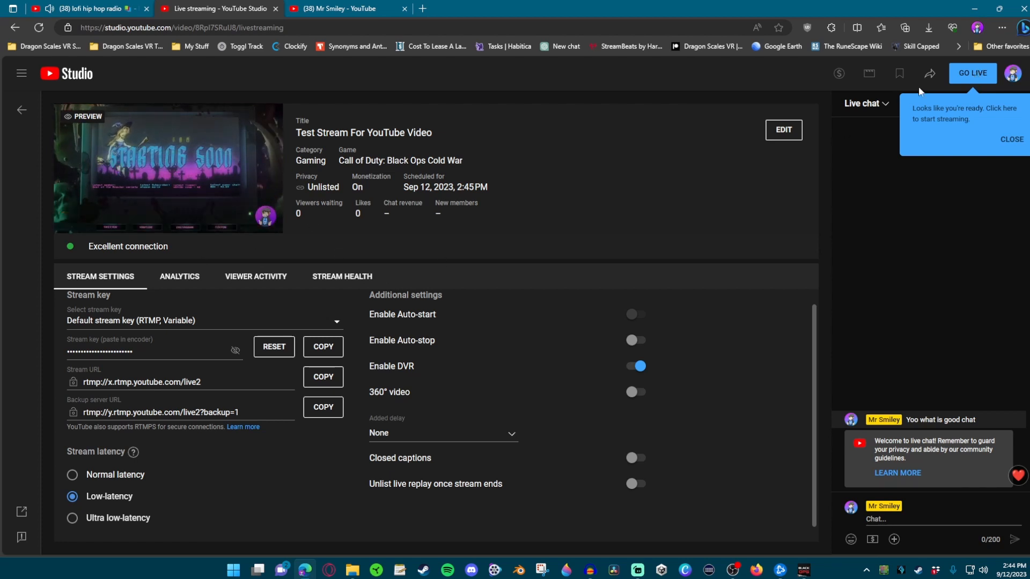
{"action": "left_click", "coordinate": [969, 76]}
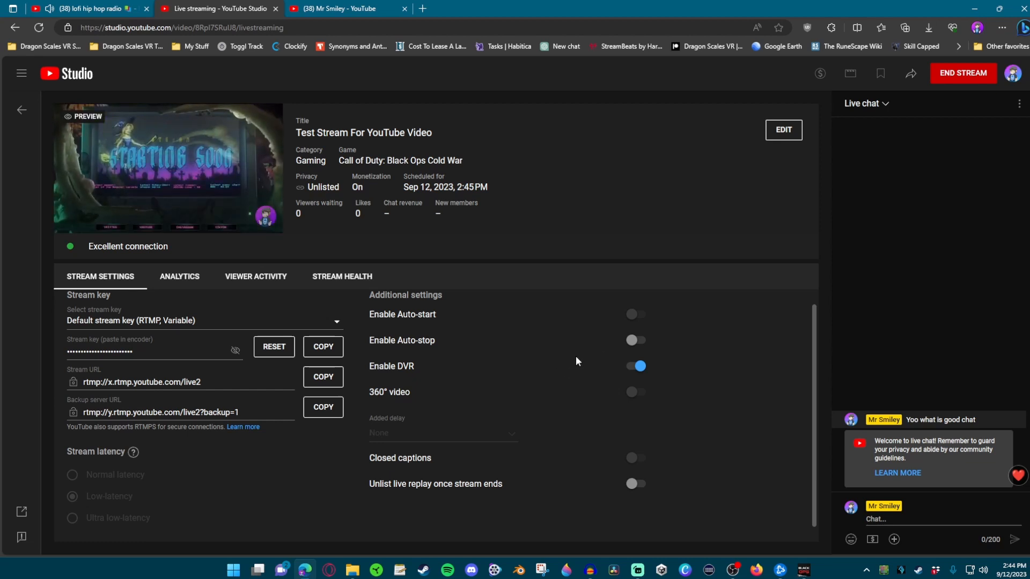
{"action": "left_click", "coordinate": [180, 277]}
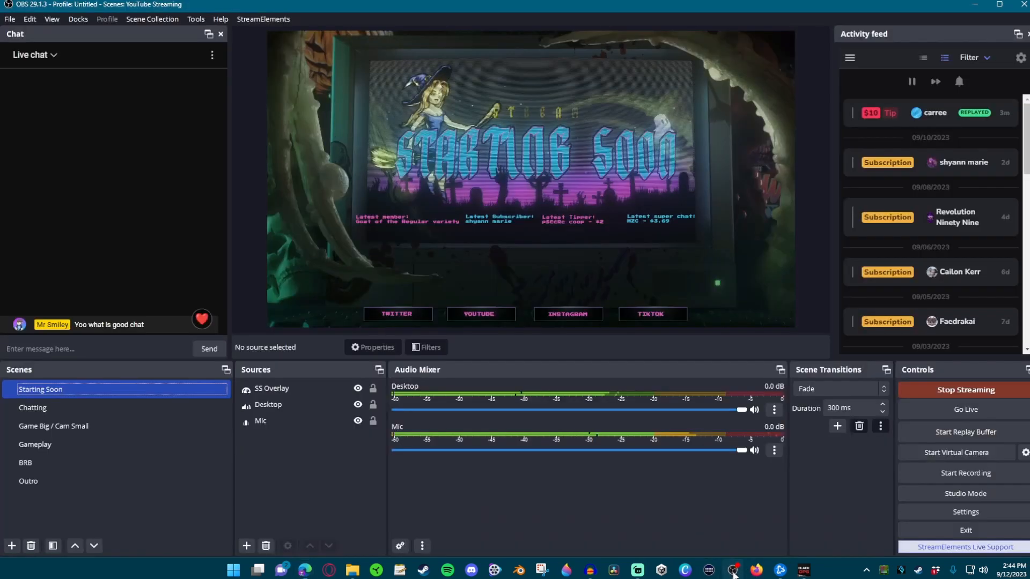
Switch to OBS, show the Chatting scene and send the message "How is it going?!" in the live chat.
{"action": "left_click", "coordinate": [733, 570]}
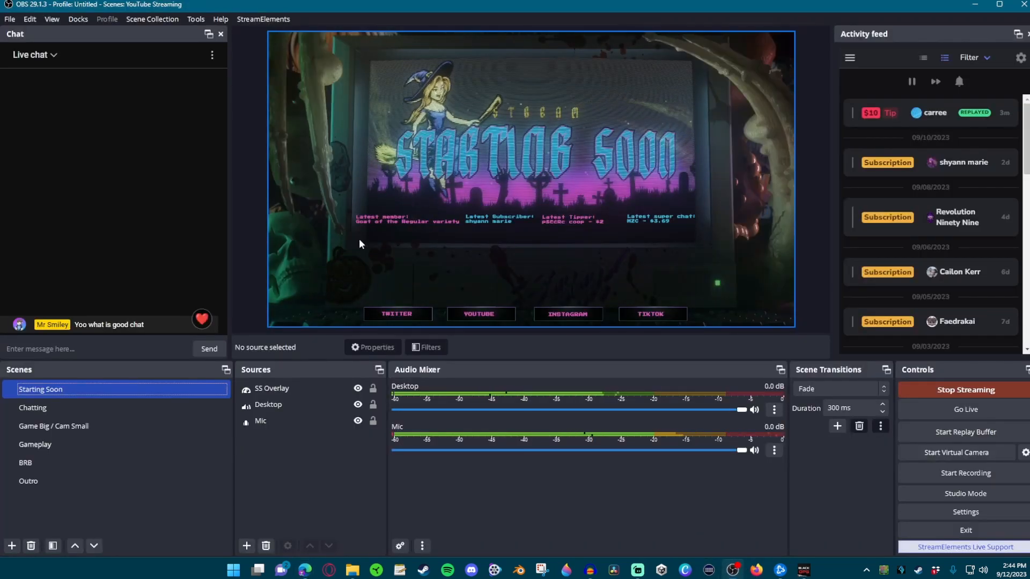
{"action": "left_click", "coordinate": [58, 408]}
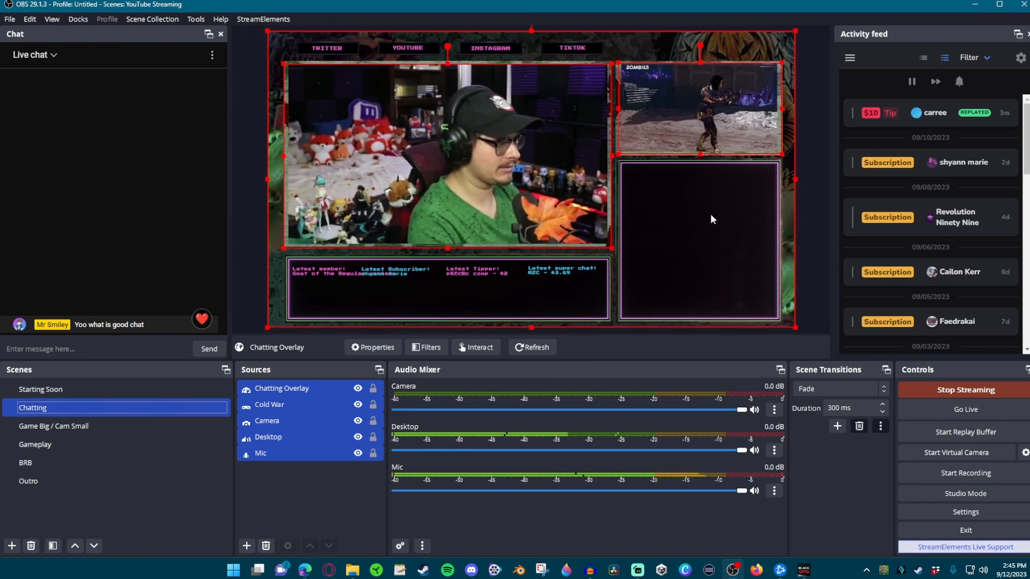
{"action": "left_click", "coordinate": [71, 341]}
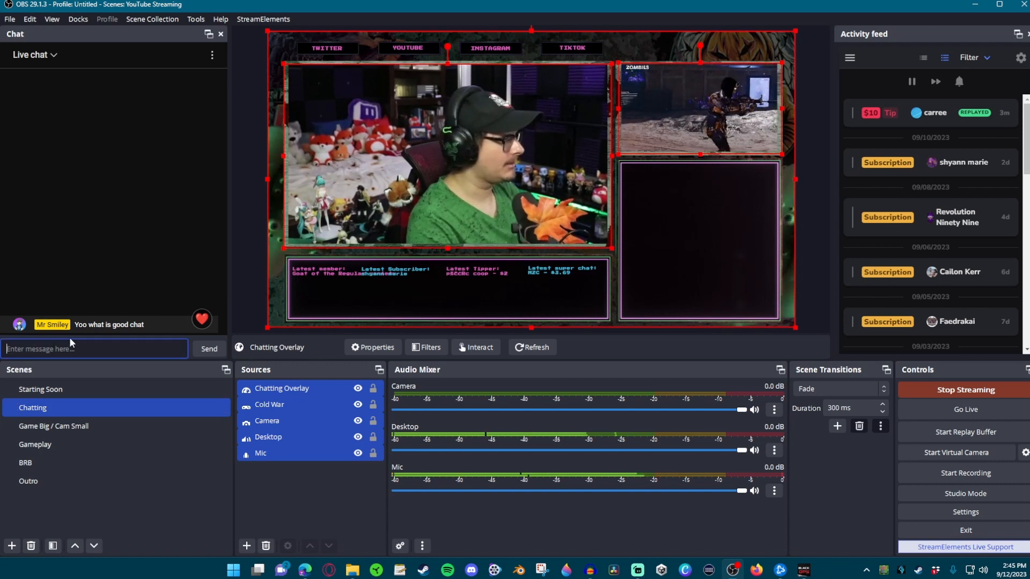
{"action": "type", "text": "How "}
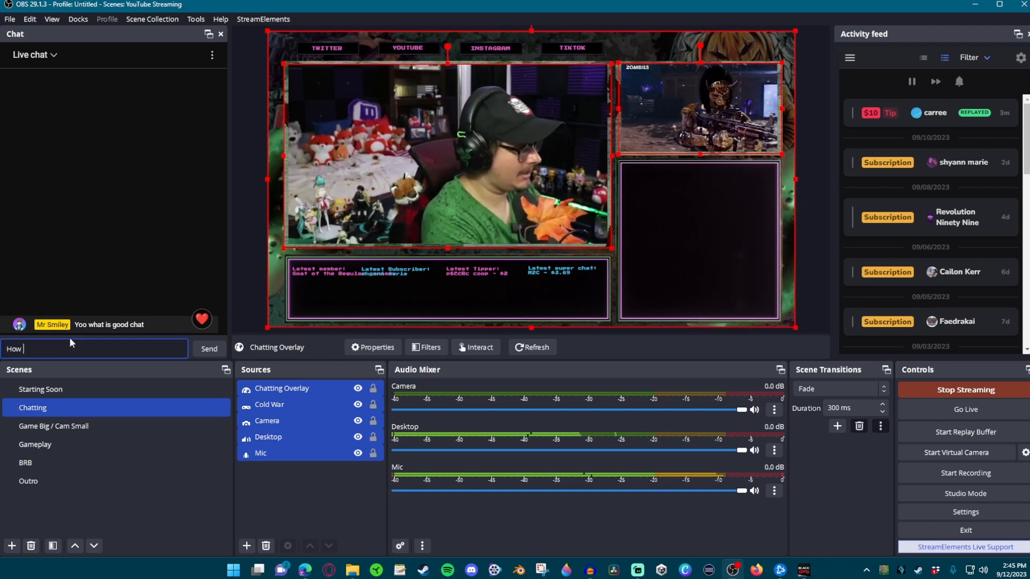
{"action": "type", "text": "is it ghoin"}
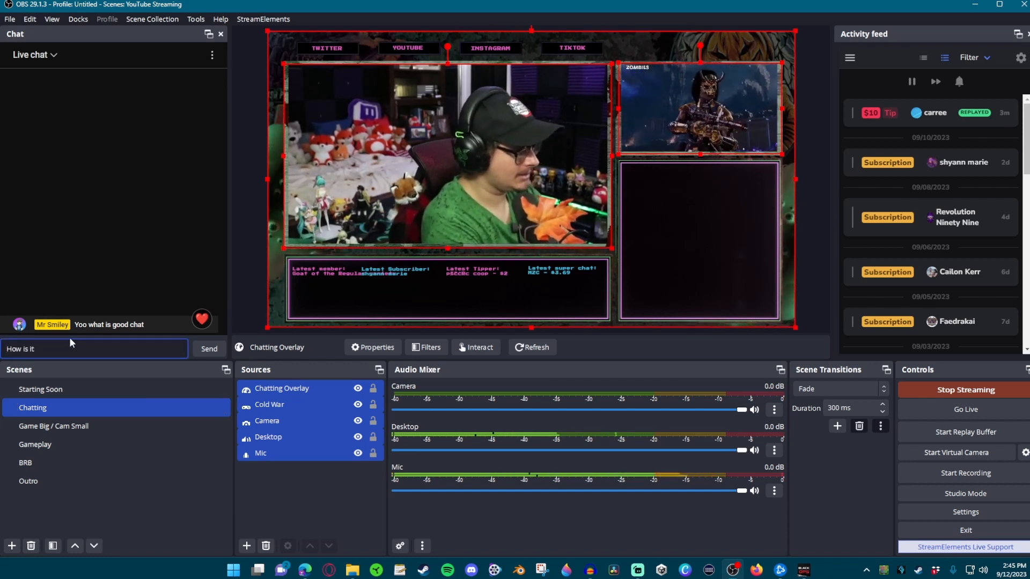
{"action": "key", "text": "BackSpace"}
{"action": "key", "text": "BackSpace"}
{"action": "key", "text": "BackSpace"}
{"action": "key", "text": "BackSpace"}
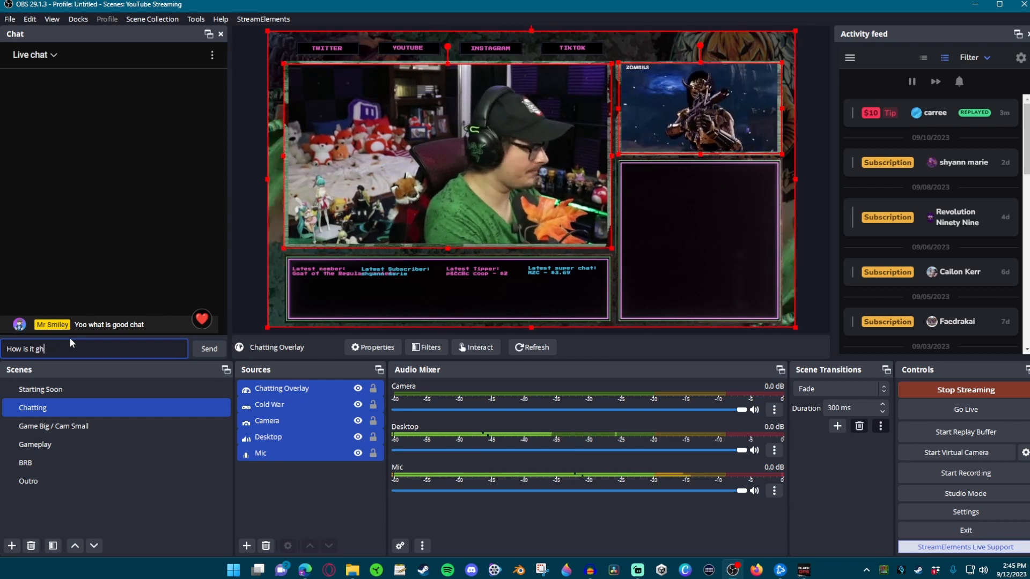
{"action": "type", "text": "oing"}
{"action": "key", "text": "Return"}
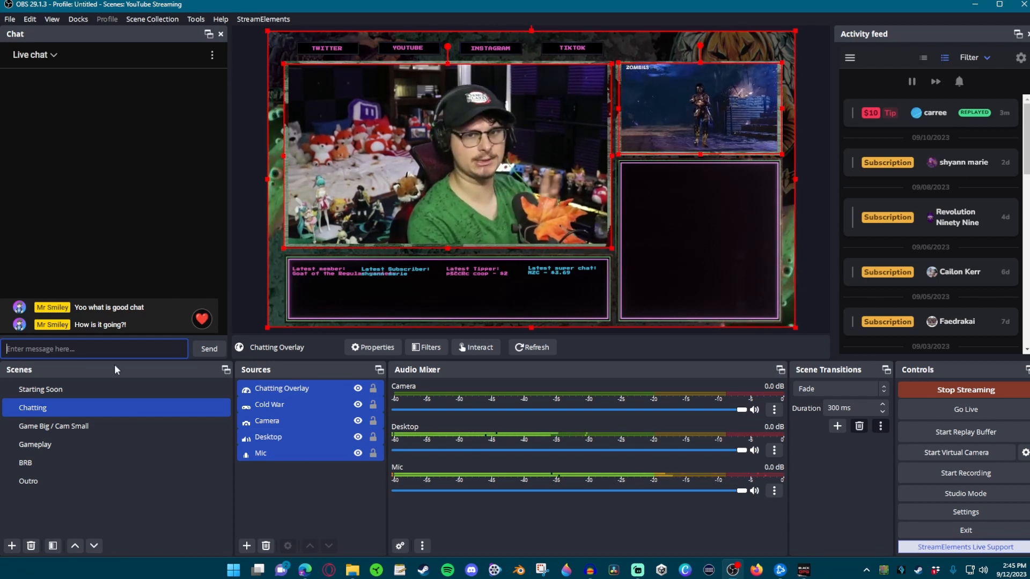
Show the Gameplay scene on the live stream and stop streaming from OBS.
{"action": "left_click", "coordinate": [55, 441]}
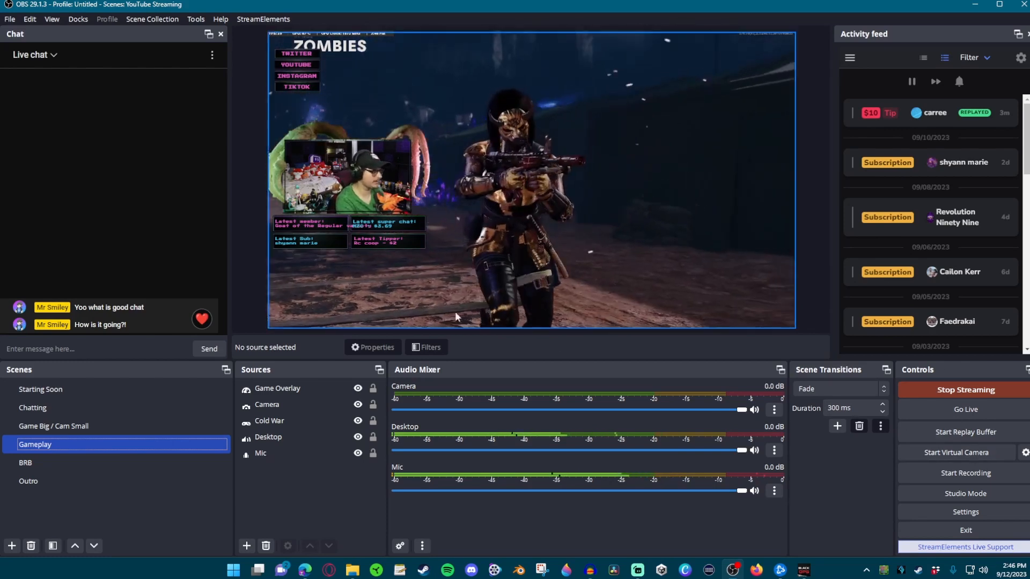
{"action": "left_click", "coordinate": [937, 391]}
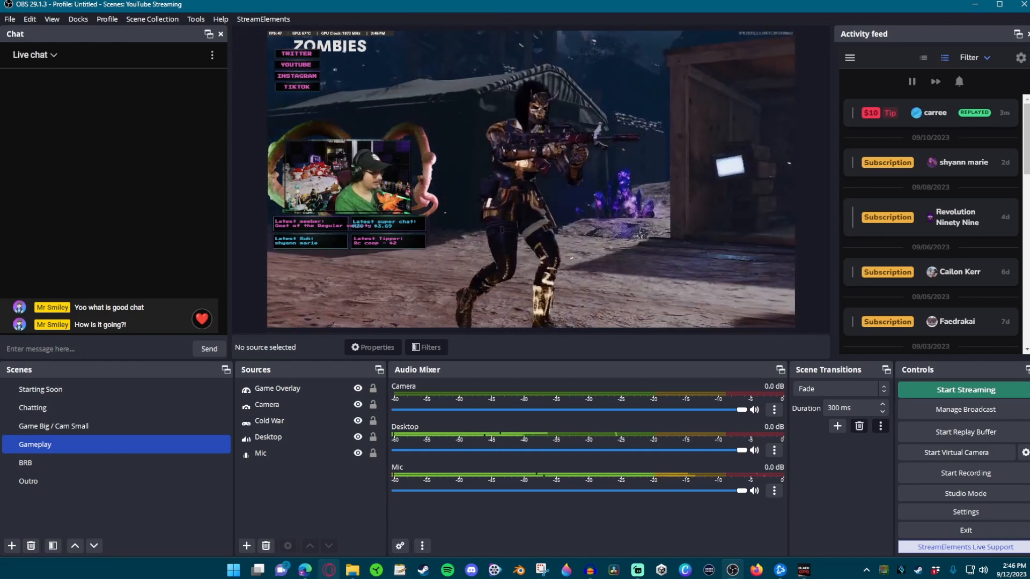
End the test stream in YouTube Studio and return to OBS to show the Chatting scene.
{"action": "key", "text": "alt+Tab"}
{"action": "left_click", "coordinate": [951, 75]}
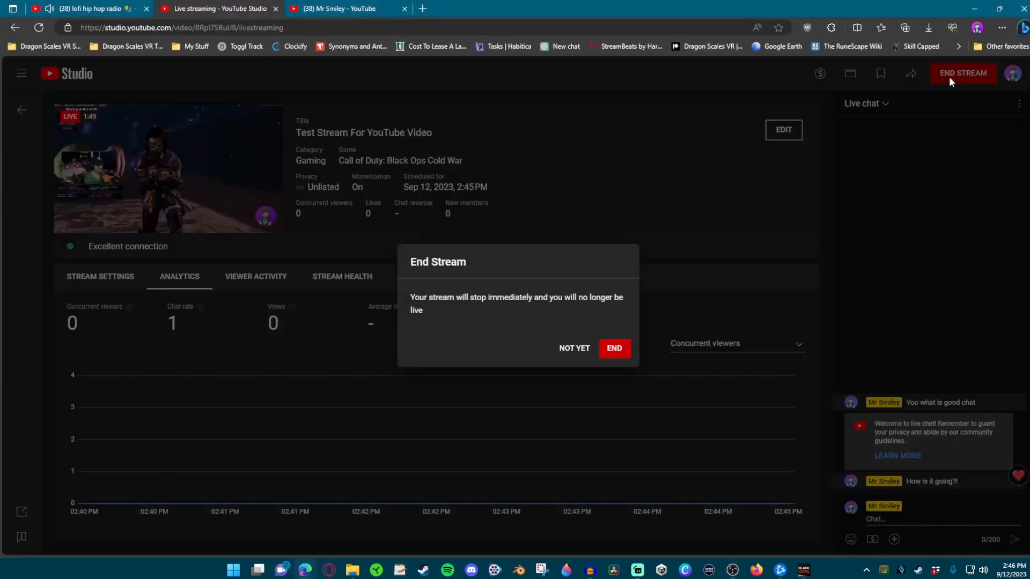
{"action": "left_click", "coordinate": [613, 350]}
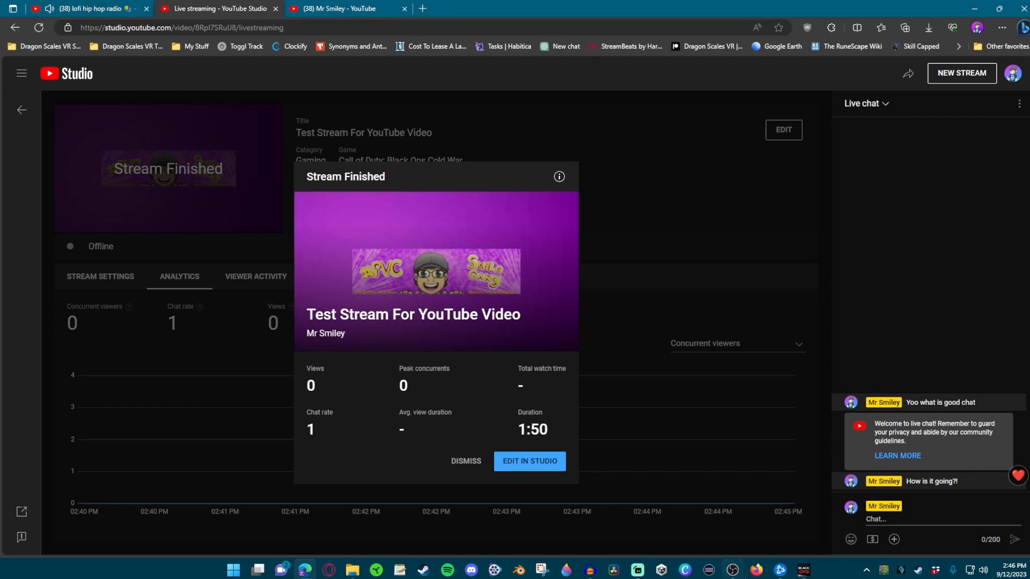
{"action": "key", "text": "alt+Tab"}
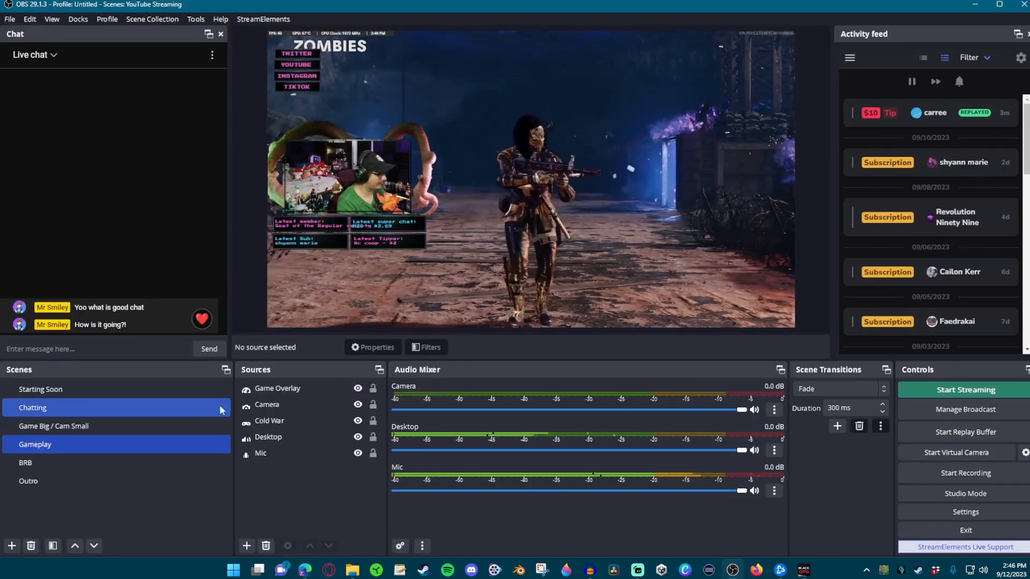
{"action": "left_click", "coordinate": [150, 407]}
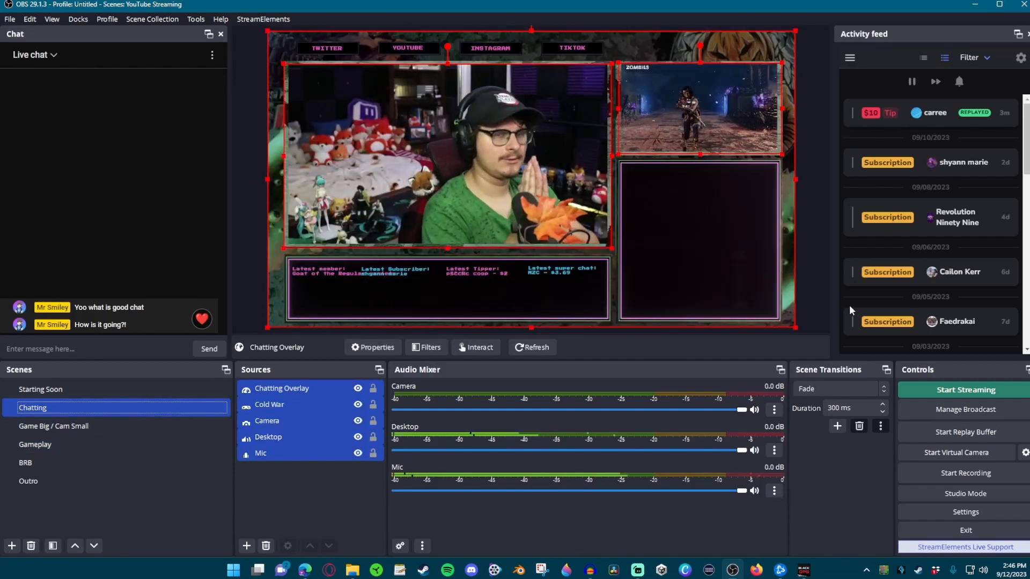